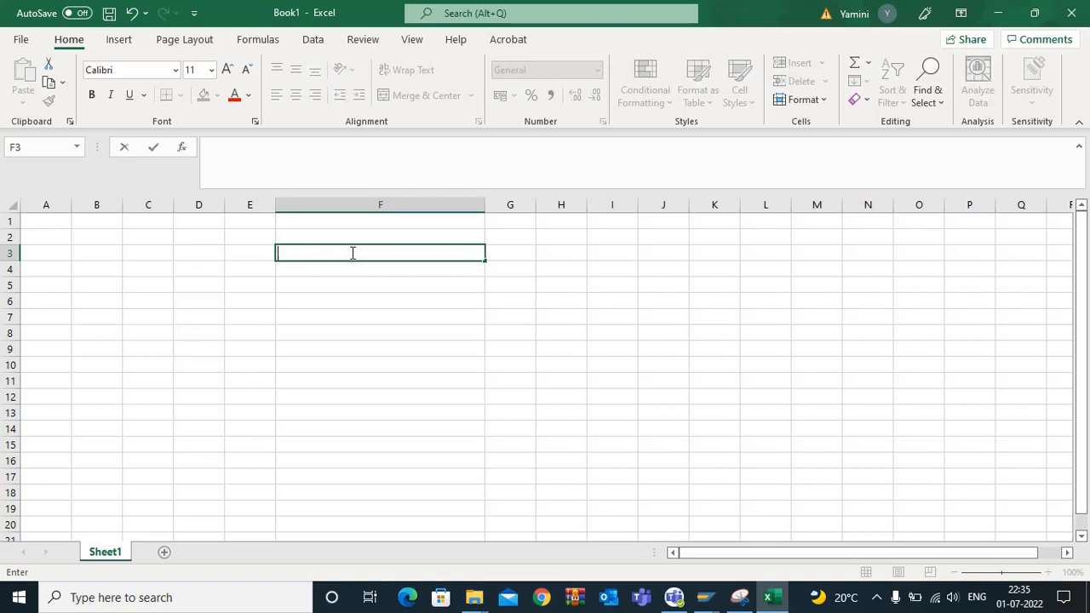
Enter the heading "LSMW - For measuring points" in cell F3 and make it bold.
{"action": "type", "text": "LSMW - F"}
{"action": "type", "text": "or me"}
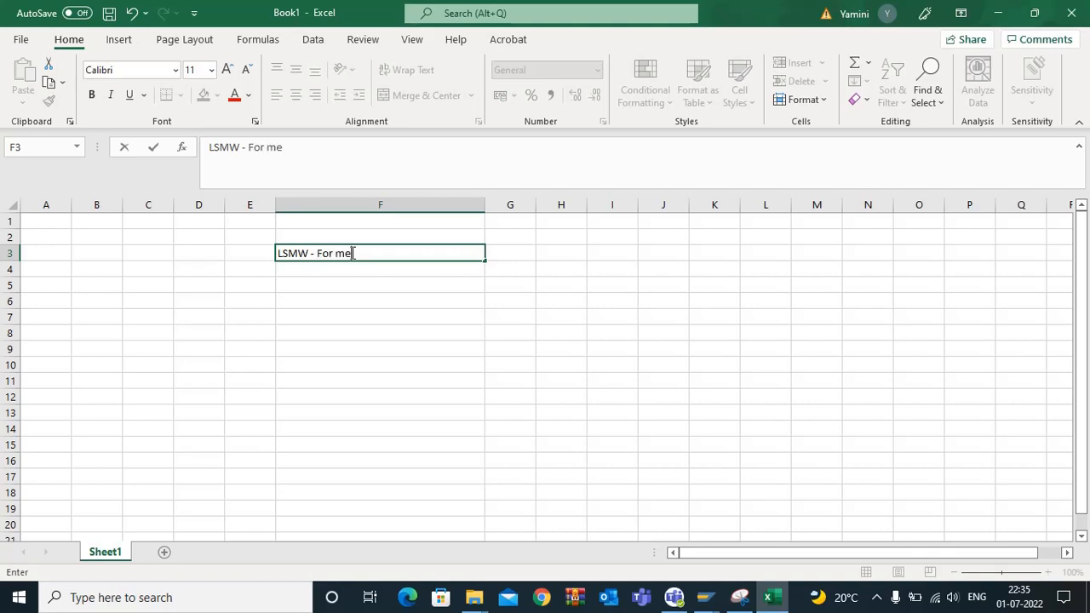
{"action": "type", "text": "asuring points"}
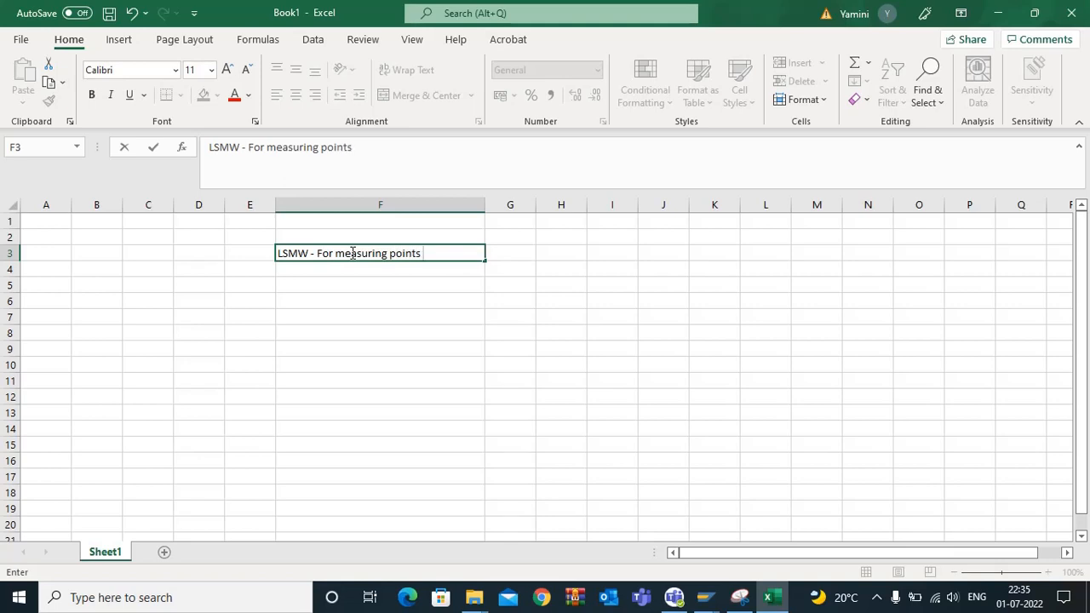
{"action": "left_click", "coordinate": [366, 279]}
{"action": "left_click", "coordinate": [384, 252]}
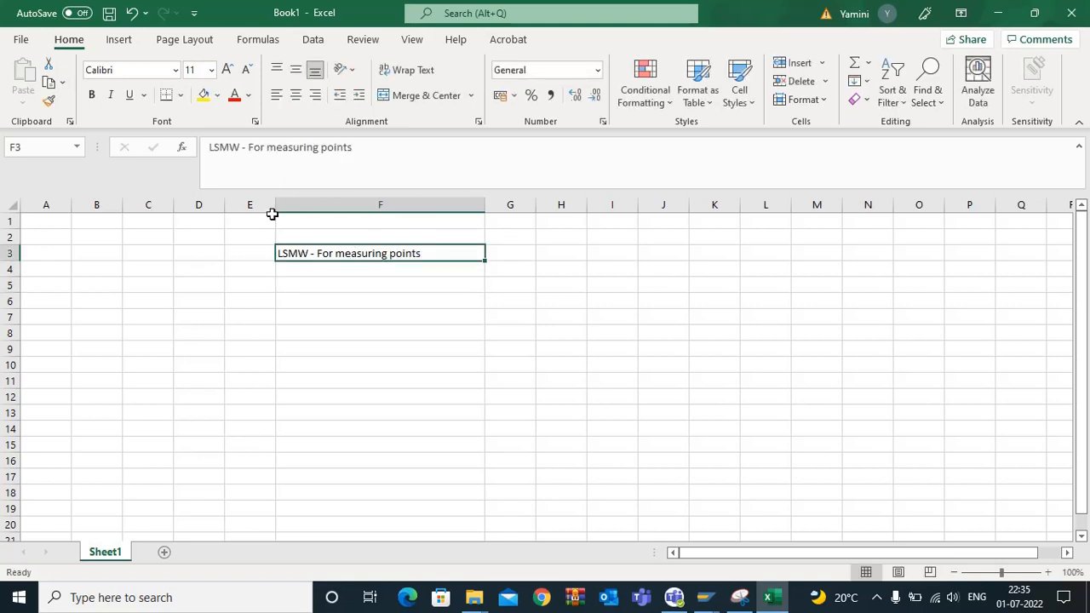
{"action": "left_click", "coordinate": [92, 95]}
{"action": "left_click", "coordinate": [439, 313]}
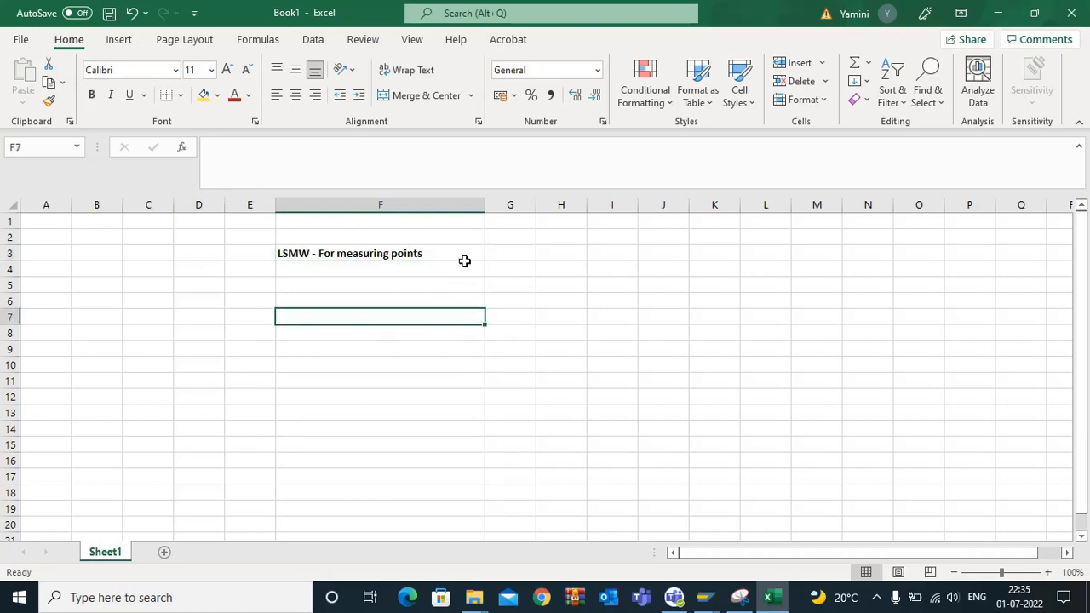
Widen column F slightly and extend the heading in F3 to "LSMW - For measuring points for equipments".
{"action": "left_click", "coordinate": [464, 260]}
{"action": "left_click_drag", "start_coordinate": [485, 205], "coordinate": [517, 206]}
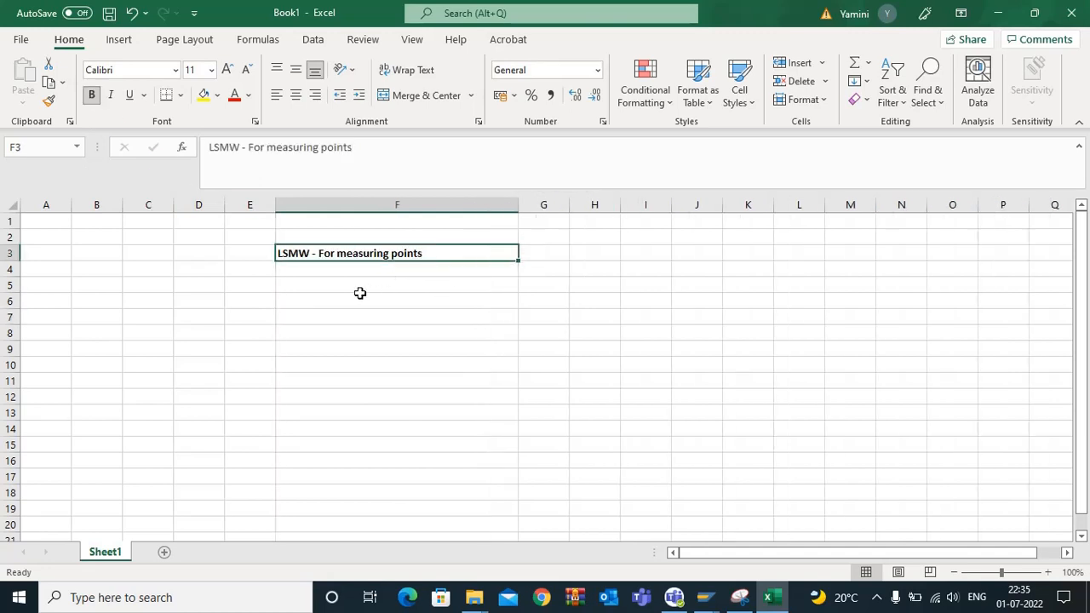
{"action": "left_click", "coordinate": [353, 295]}
{"action": "left_click", "coordinate": [422, 253]}
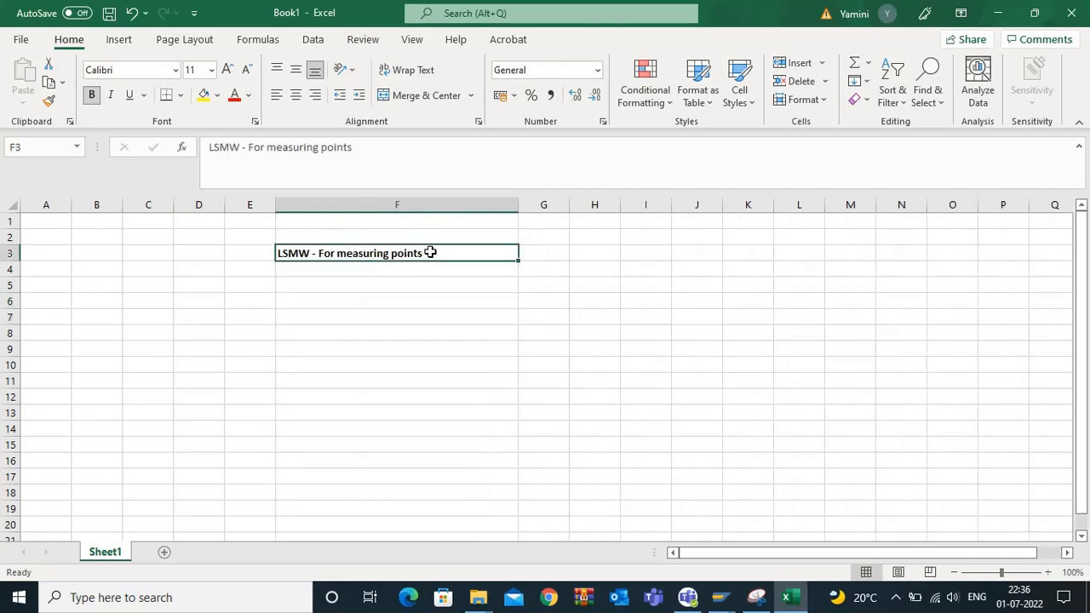
{"action": "double_click", "coordinate": [431, 253]}
{"action": "type", "text": "for "}
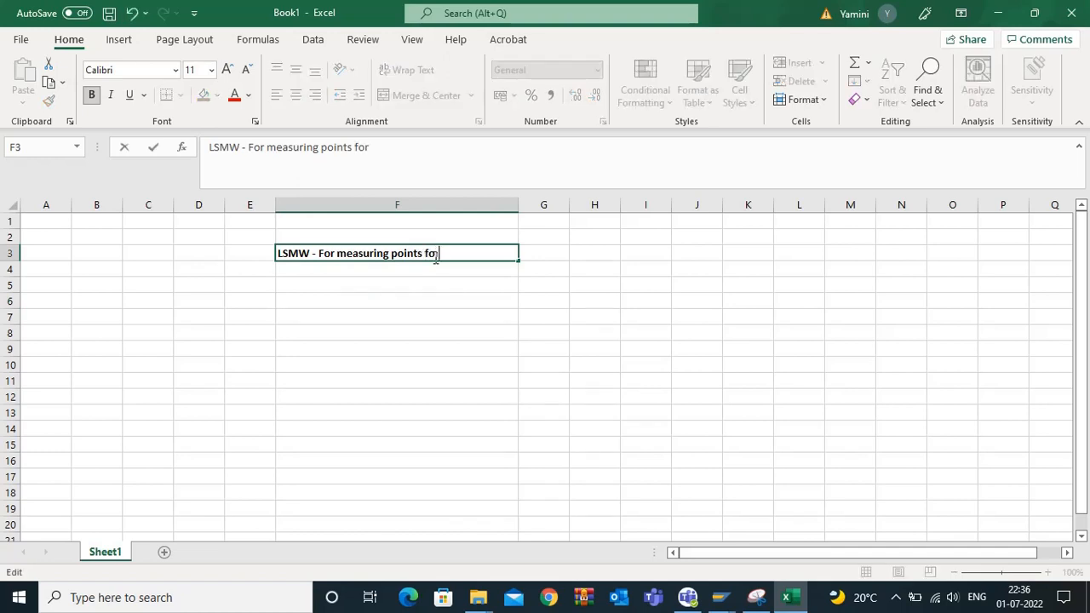
{"action": "type", "text": "equipme"}
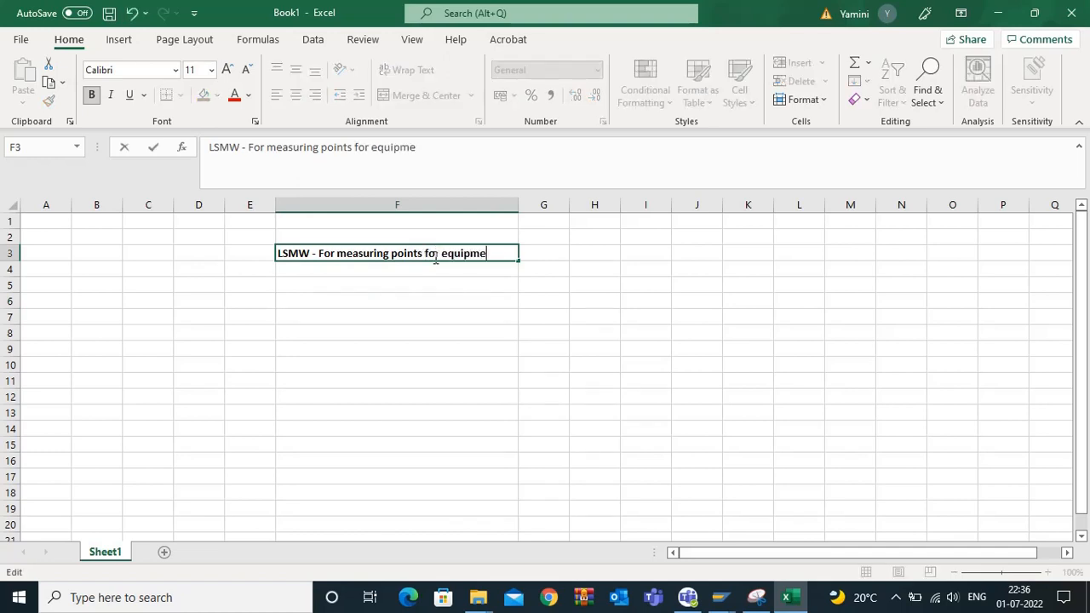
{"action": "type", "text": "nts"}
{"action": "left_click", "coordinate": [445, 275]}
{"action": "left_click", "coordinate": [459, 255]}
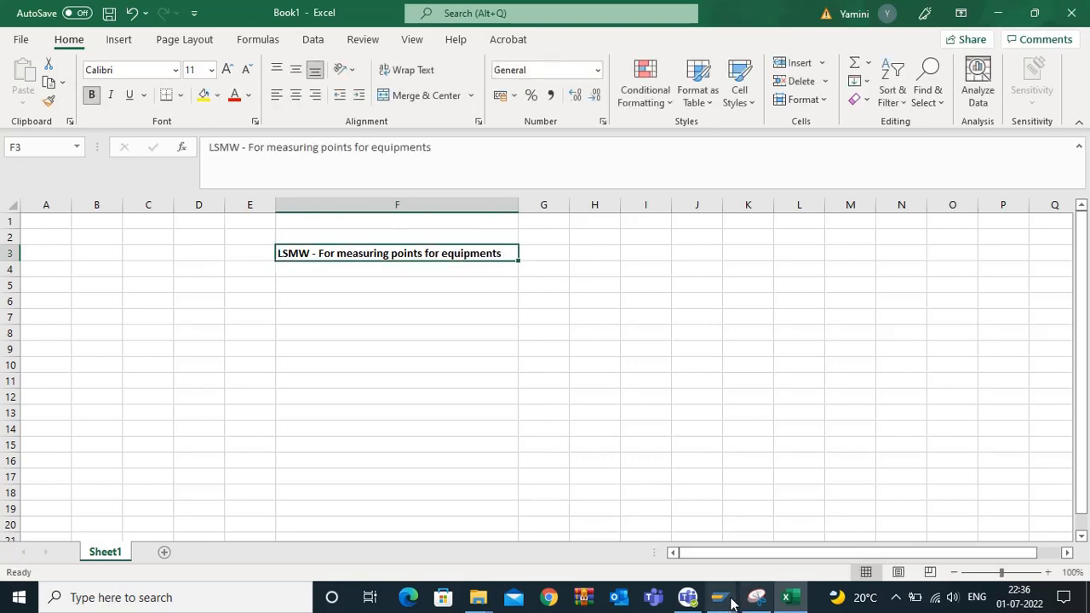
Switch to the SAP window and restart the LSMW transaction with /nlsmw.
{"action": "mouse_move", "coordinate": [725, 603]}
{"action": "left_click", "coordinate": [801, 523]}
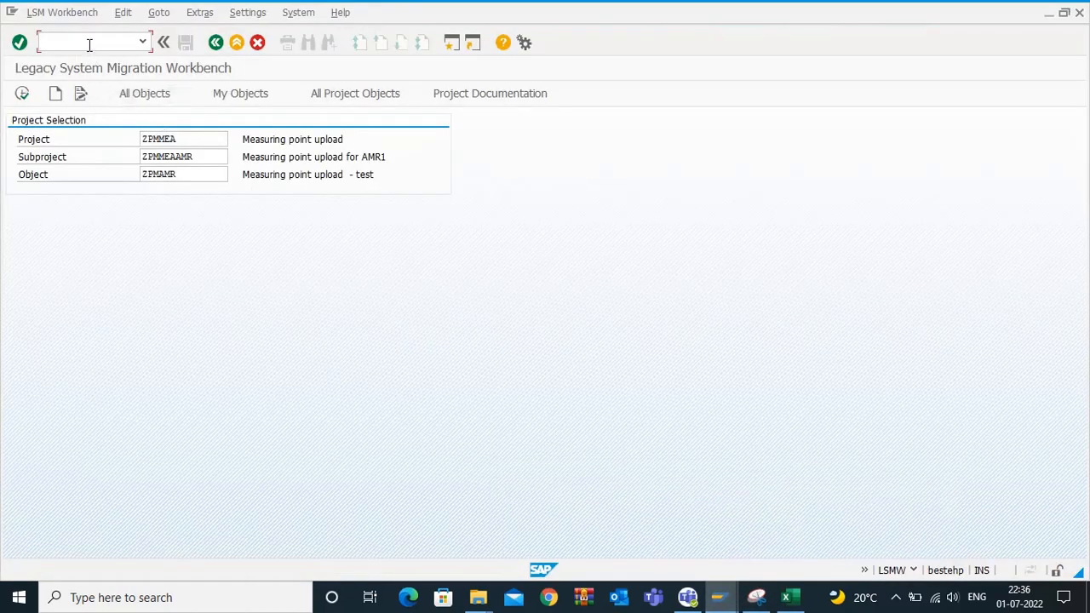
{"action": "type", "text": "/nlsmw"}
{"action": "key", "text": "Return"}
Create the project ZZPMMEA with the description "Measuring point bulk upload".
{"action": "left_click", "coordinate": [56, 95]}
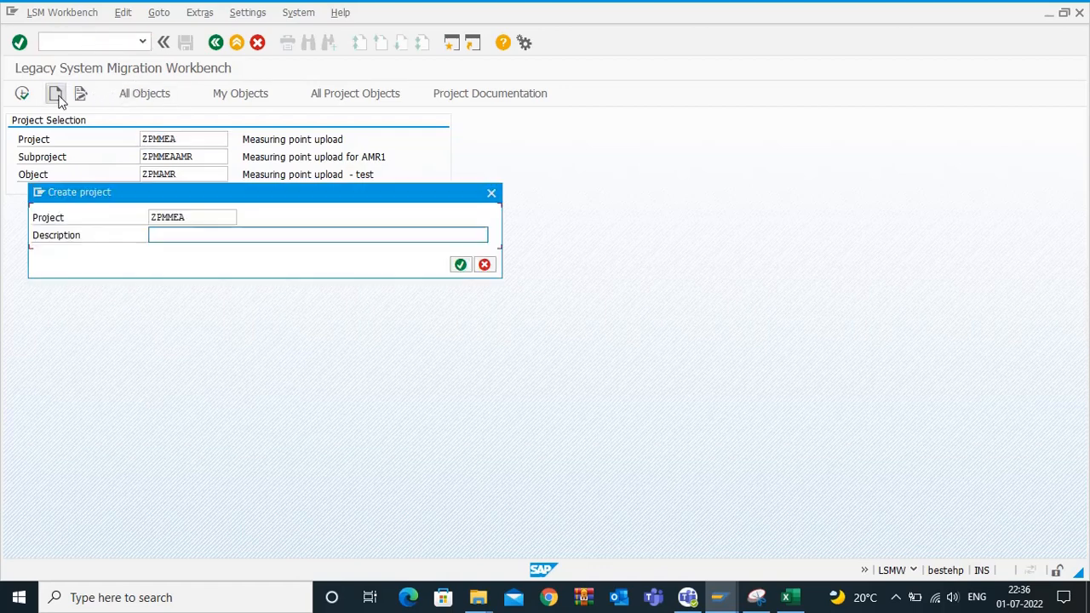
{"action": "left_click", "coordinate": [153, 220]}
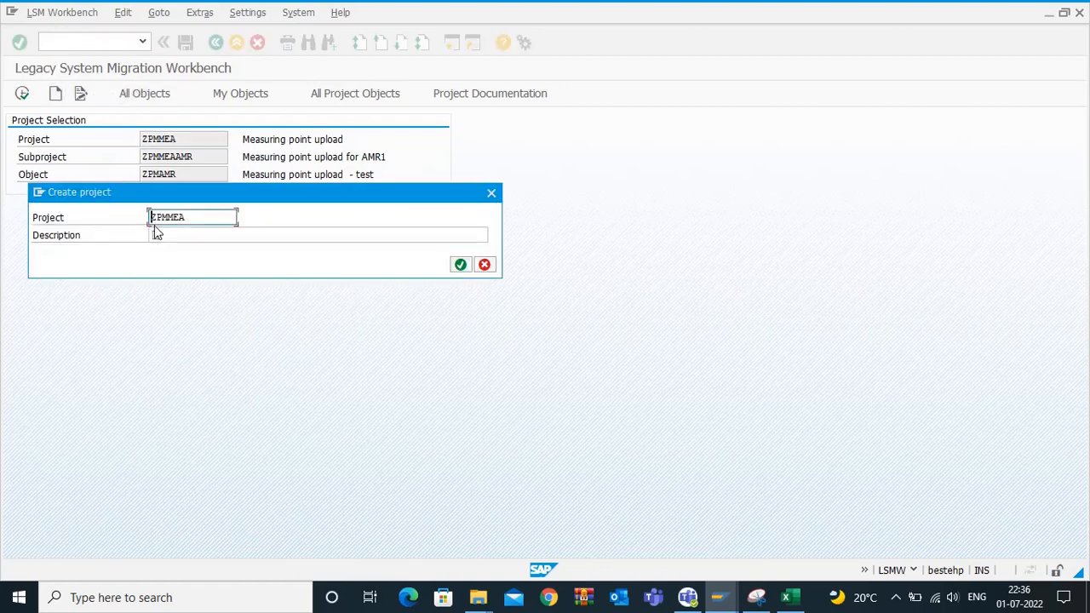
{"action": "type", "text": "Z"}
{"action": "left_click", "coordinate": [171, 235]}
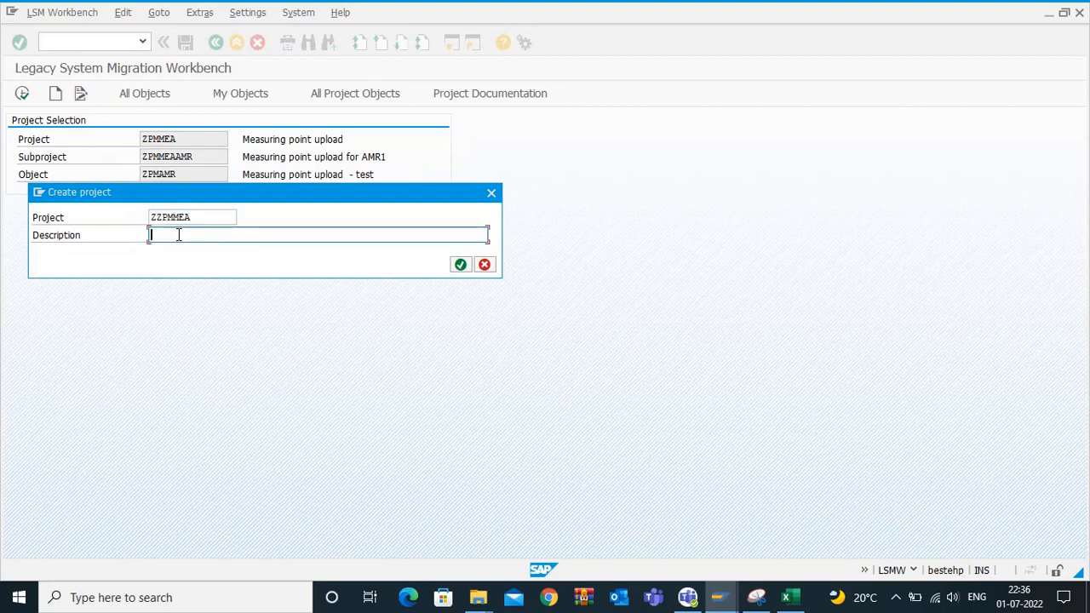
{"action": "type", "text": "Measu"}
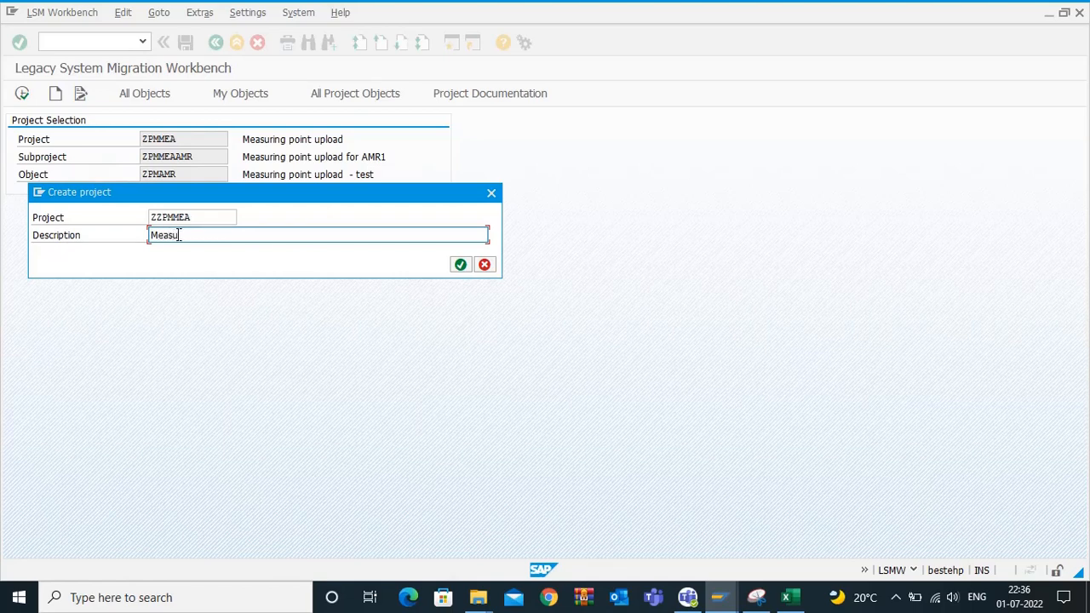
{"action": "type", "text": "ring point upload"}
{"action": "key", "text": "BackSpace"}
{"action": "key", "text": "BackSpace"}
{"action": "key", "text": "BackSpace"}
{"action": "key", "text": "BackSpace"}
{"action": "key", "text": "BackSpace"}
{"action": "key", "text": "BackSpace"}
{"action": "key", "text": "BackSpace"}
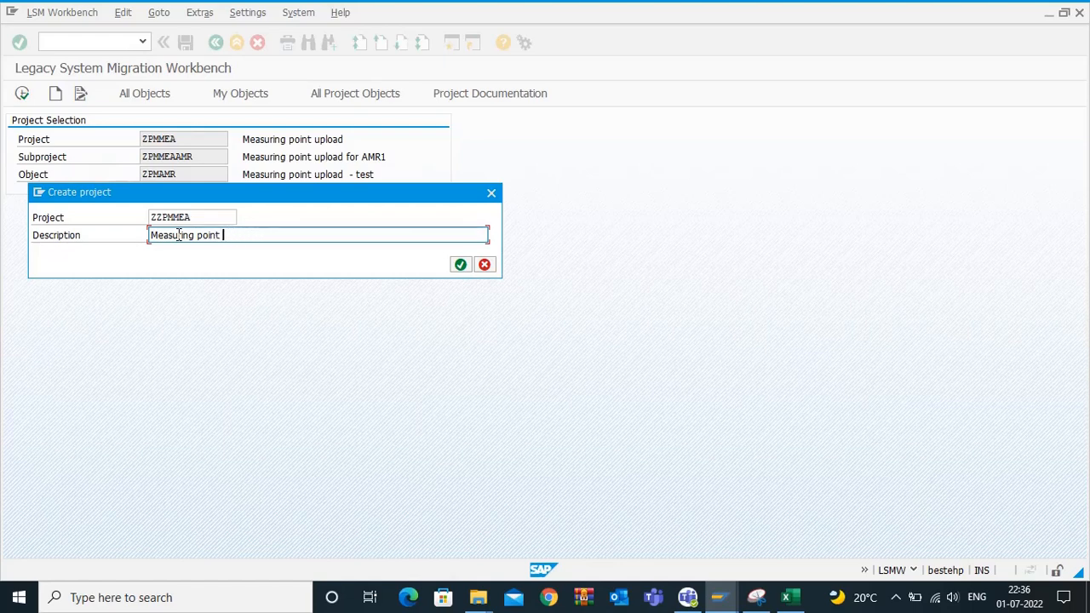
{"action": "type", "text": "bulk upload"}
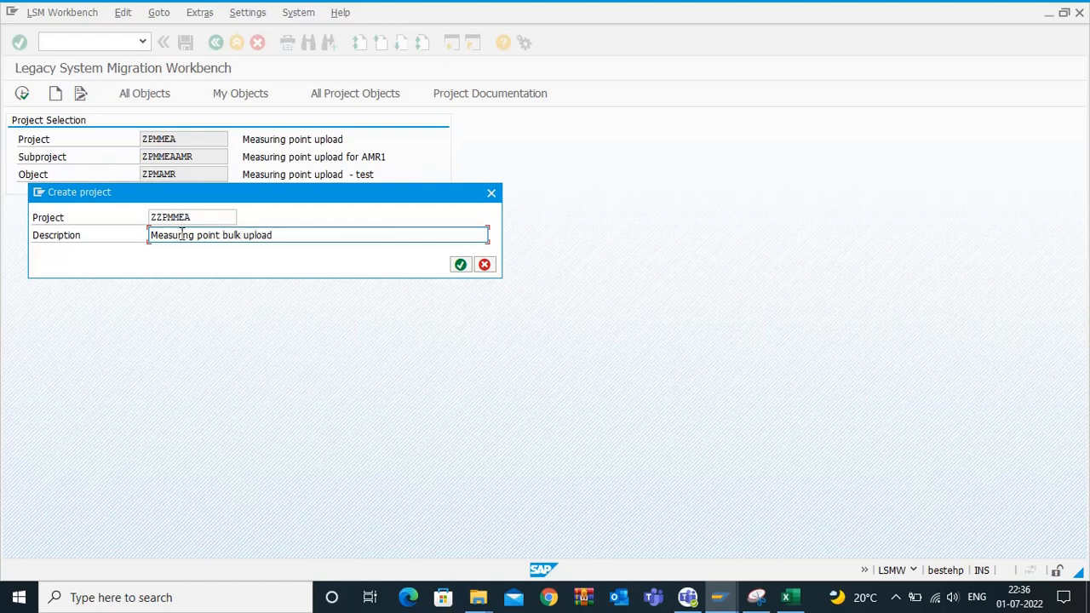
{"action": "left_click", "coordinate": [460, 264]}
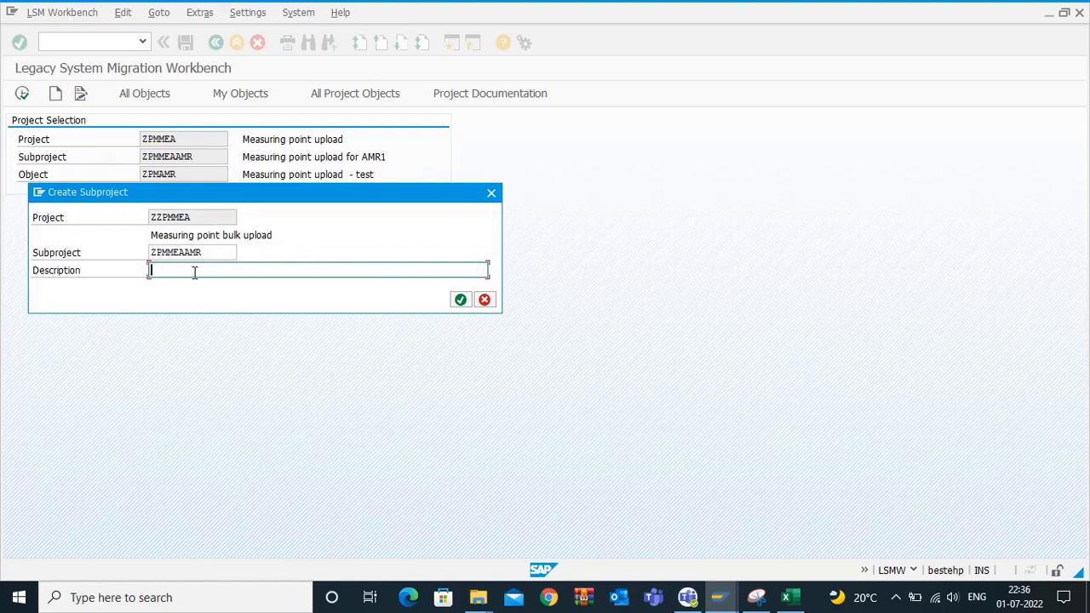
Create the subproject ZZPMMEAAMR with the description "Measuring point upload - Bulk for AMR1".
{"action": "left_click", "coordinate": [152, 253]}
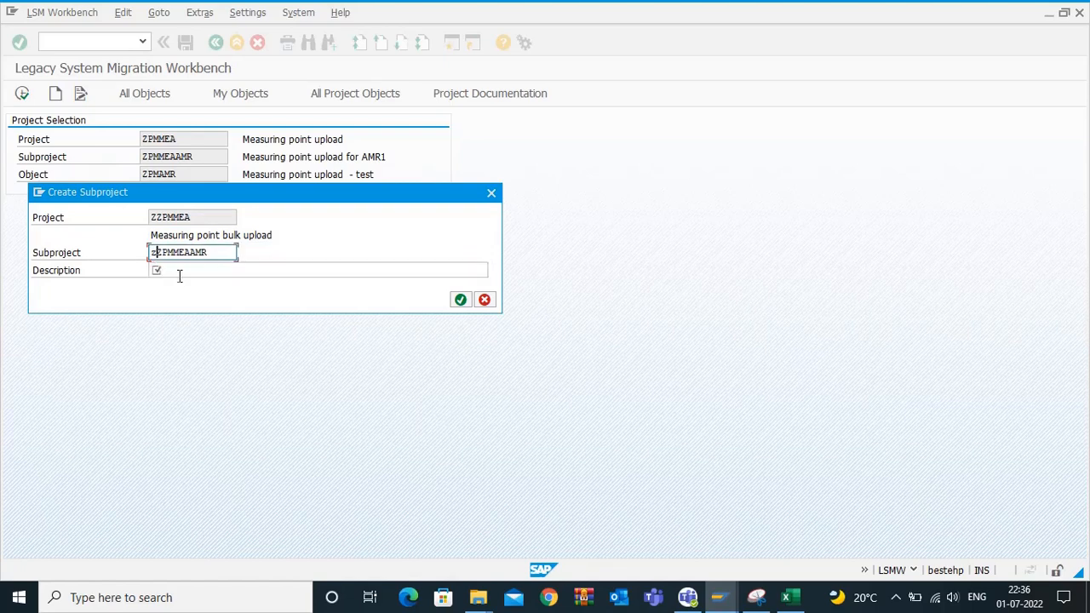
{"action": "type", "text": "Z"}
{"action": "left_click", "coordinate": [183, 269]}
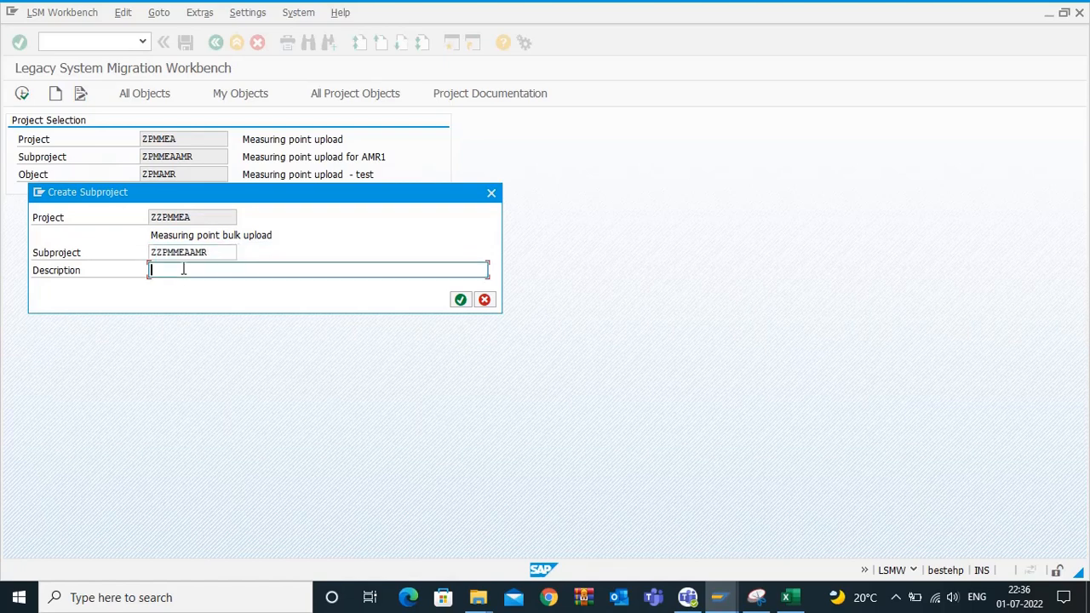
{"action": "left_click_drag", "start_coordinate": [210, 254], "coordinate": [143, 265]}
{"action": "left_click", "coordinate": [150, 270]}
{"action": "left_click_drag", "start_coordinate": [206, 253], "coordinate": [168, 265]}
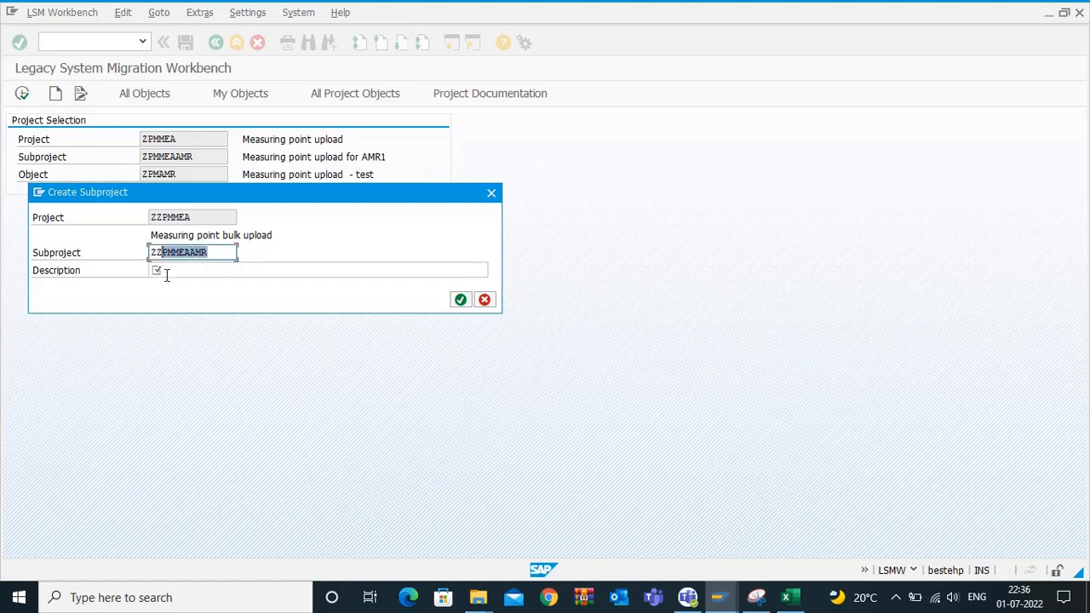
{"action": "left_click", "coordinate": [169, 273]}
{"action": "type", "text": "Measuring"}
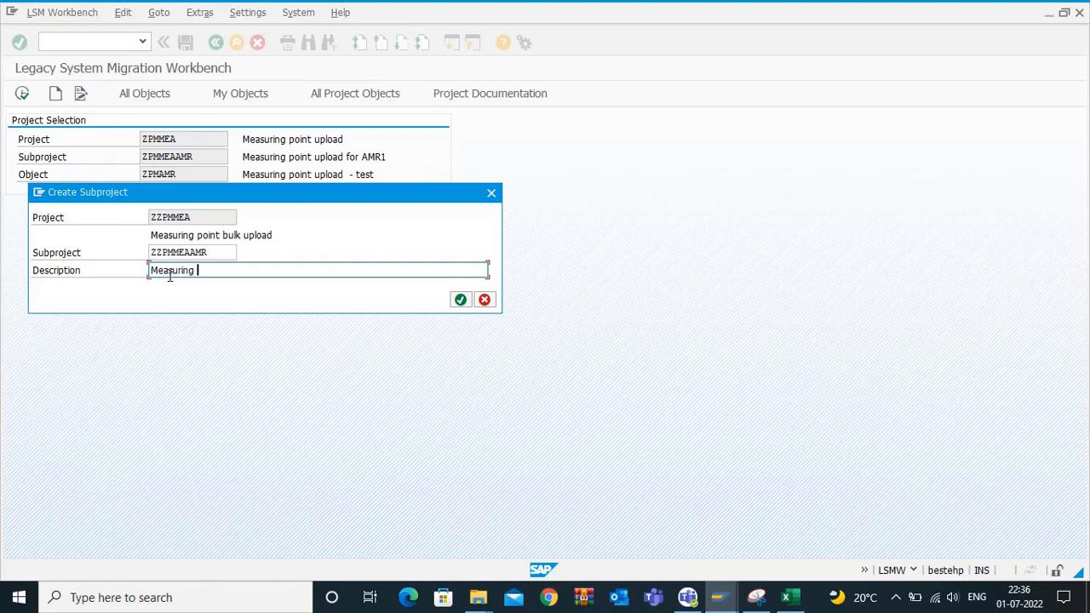
{"action": "type", "text": " point upload - Bulk for AMR1"}
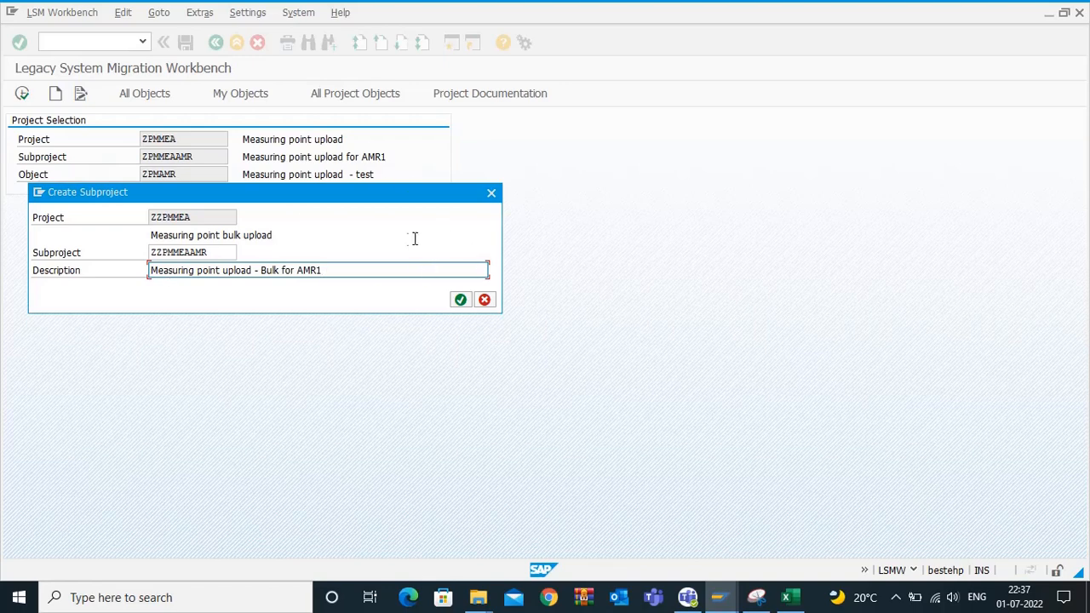
{"action": "left_click", "coordinate": [461, 299]}
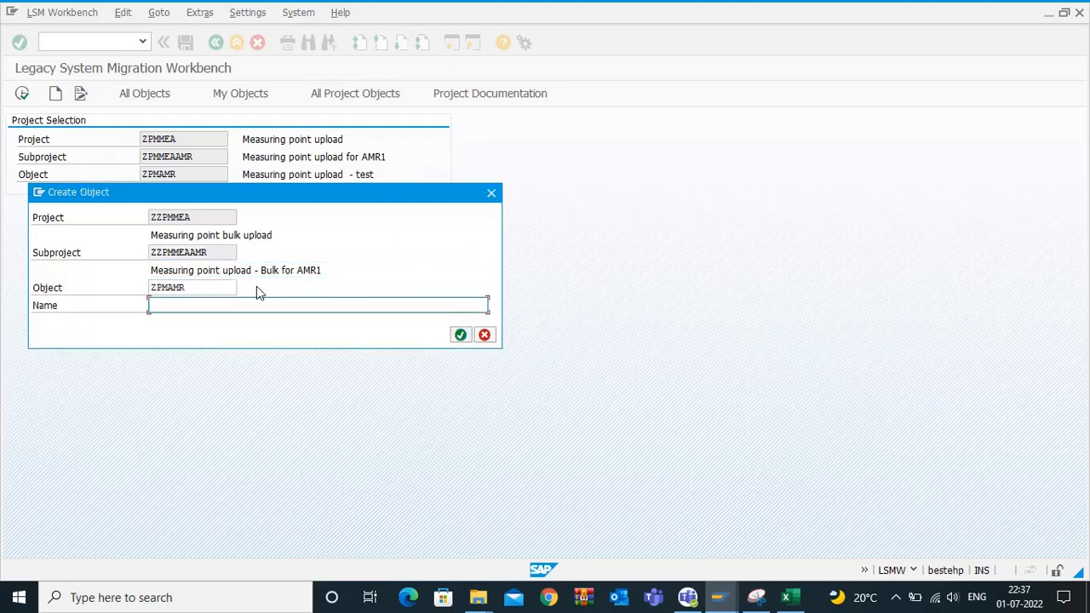
Create the object ZZPMAMR with the name "Measuring point upload - Bulk for AMR1".
{"action": "left_click", "coordinate": [152, 291]}
{"action": "type", "text": "Z"}
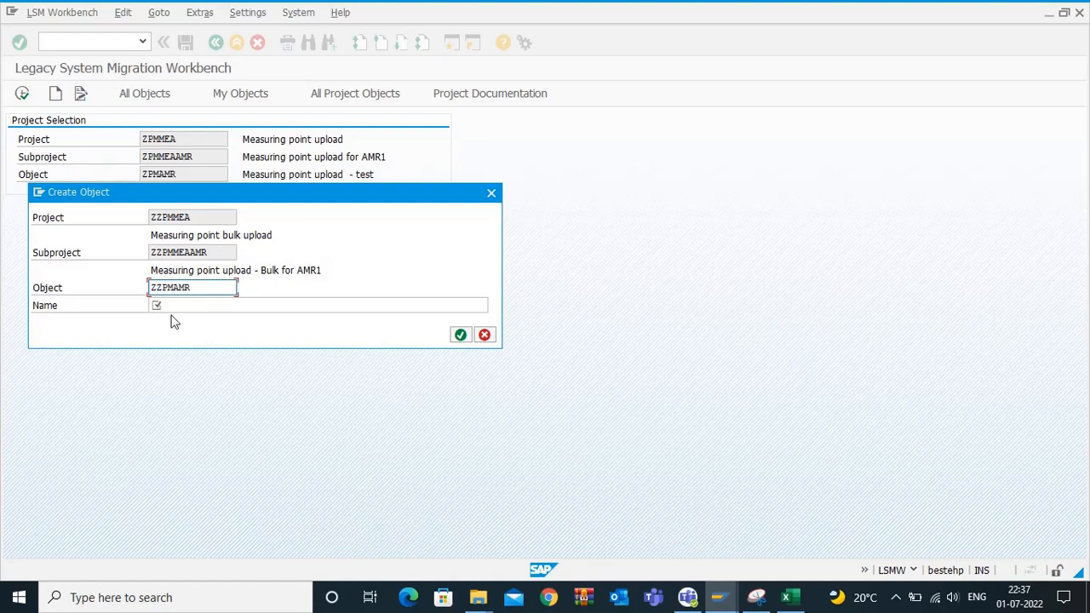
{"action": "left_click", "coordinate": [195, 304]}
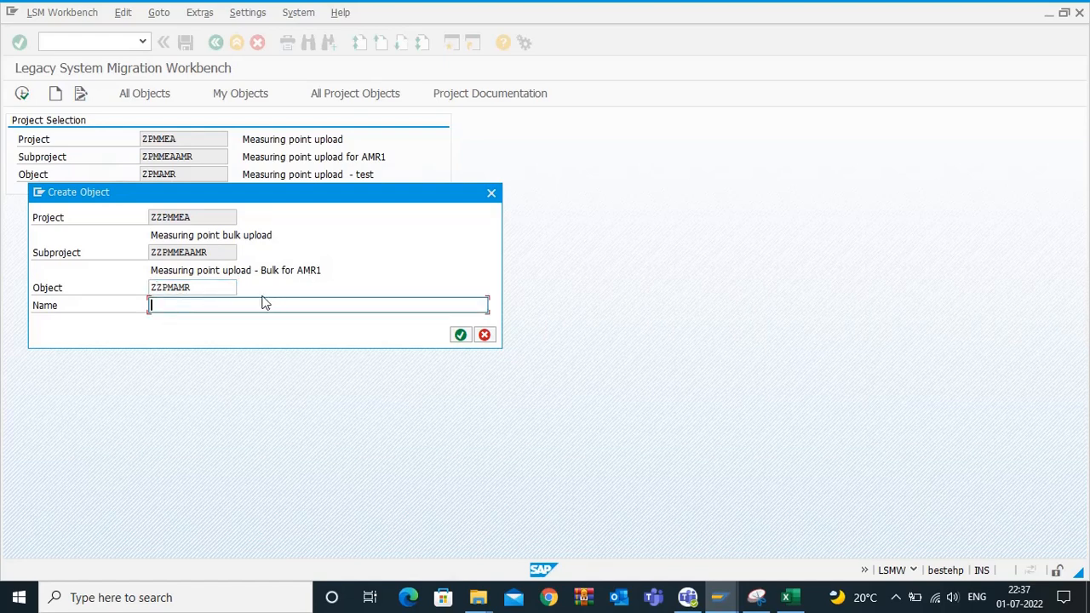
{"action": "type", "text": "Measuring point upload "}
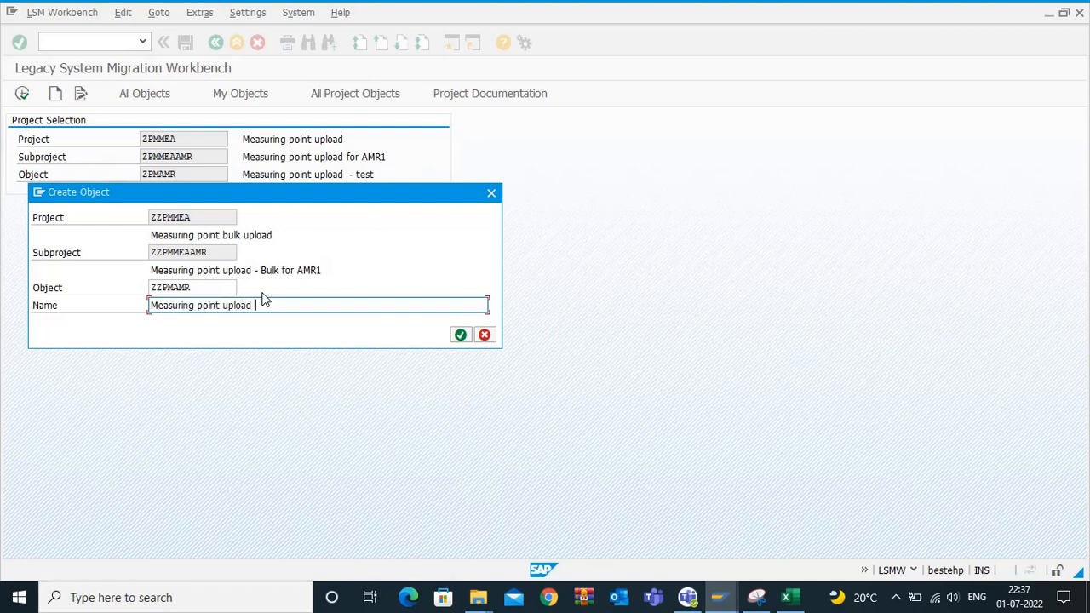
{"action": "type", "text": "- Bulk for MAR1"}
{"action": "key", "text": "BackSpace"}
{"action": "key", "text": "BackSpace"}
{"action": "key", "text": "BackSpace"}
{"action": "key", "text": "BackSpace"}
{"action": "type", "text": "AMR1"}
{"action": "left_click", "coordinate": [460, 334]}
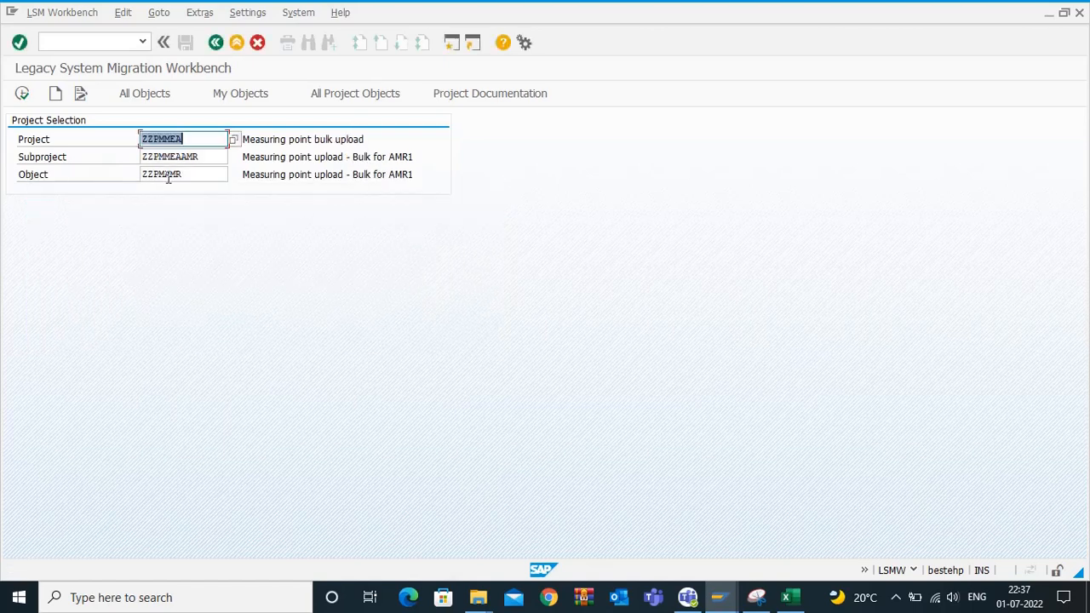
Open the Maintain Object Attributes process step in change mode and choose Batch Input Recording as the import method.
{"action": "left_click", "coordinate": [22, 94]}
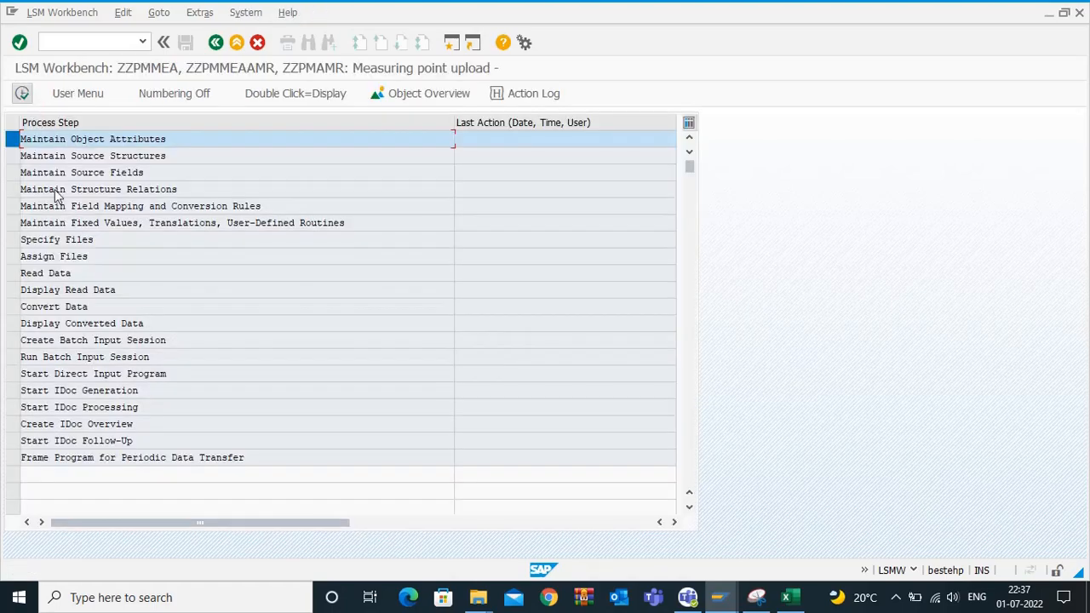
{"action": "left_click", "coordinate": [25, 100]}
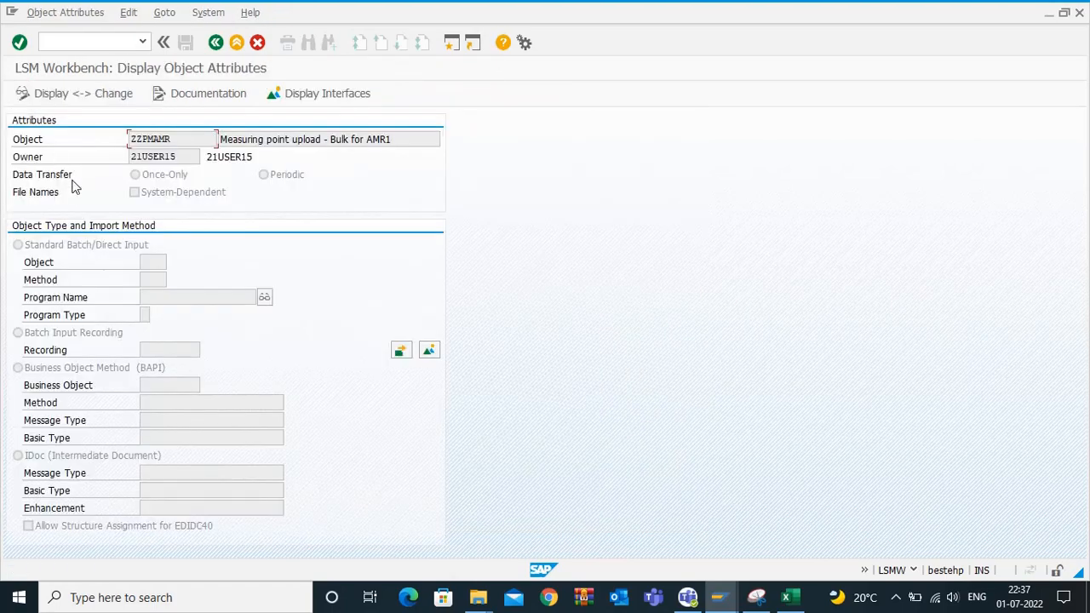
{"action": "left_click", "coordinate": [54, 99]}
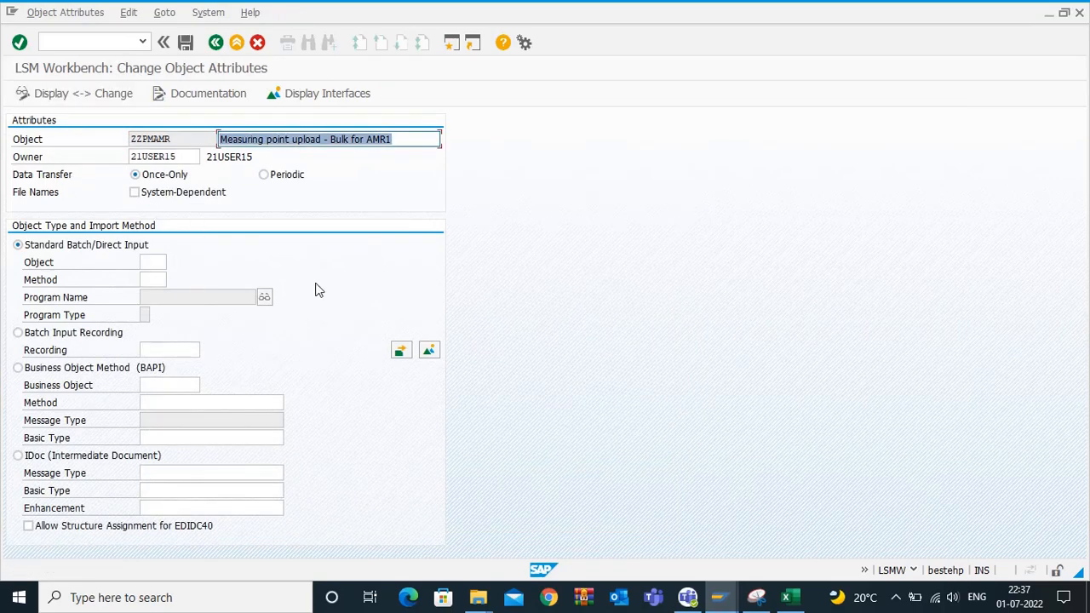
{"action": "left_click", "coordinate": [18, 332]}
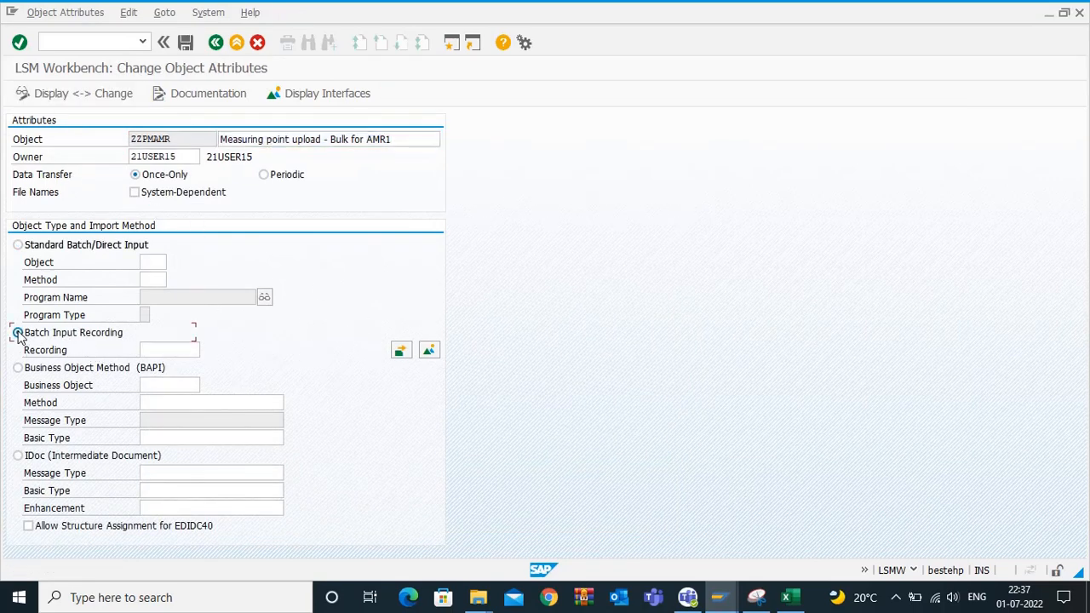
Create the recording ZZPMMEA with the description "Measuring point upload" in the project's recordings overview.
{"action": "left_click", "coordinate": [428, 351]}
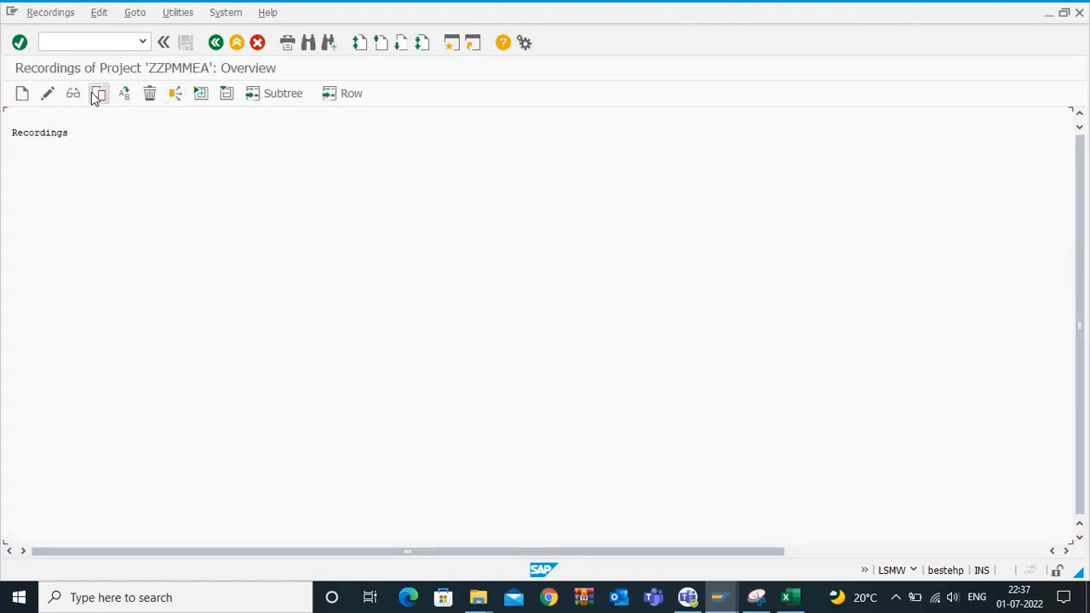
{"action": "left_click", "coordinate": [23, 94]}
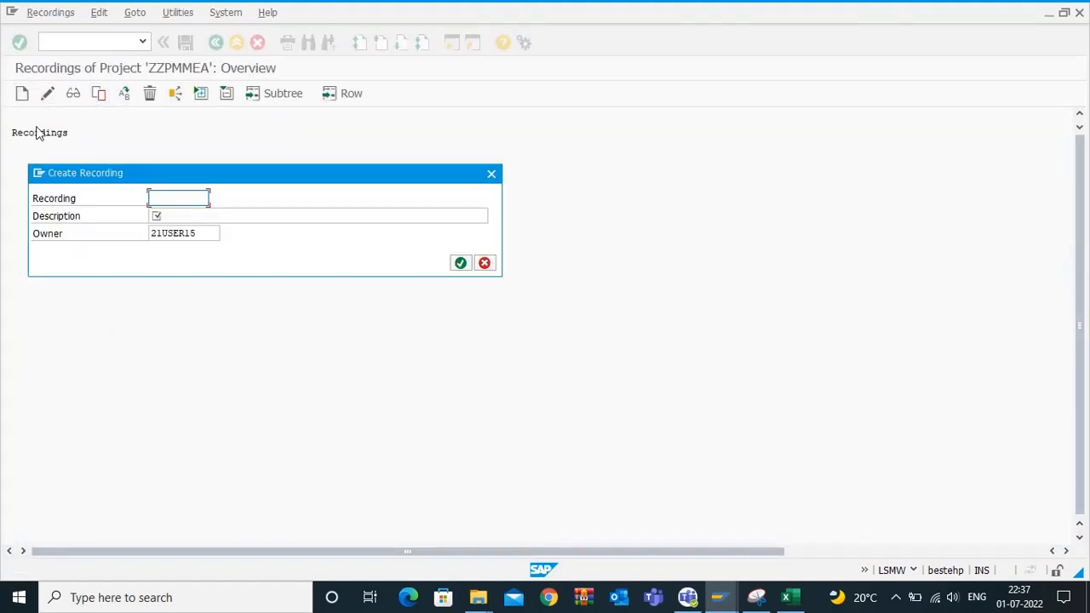
{"action": "left_click", "coordinate": [160, 204]}
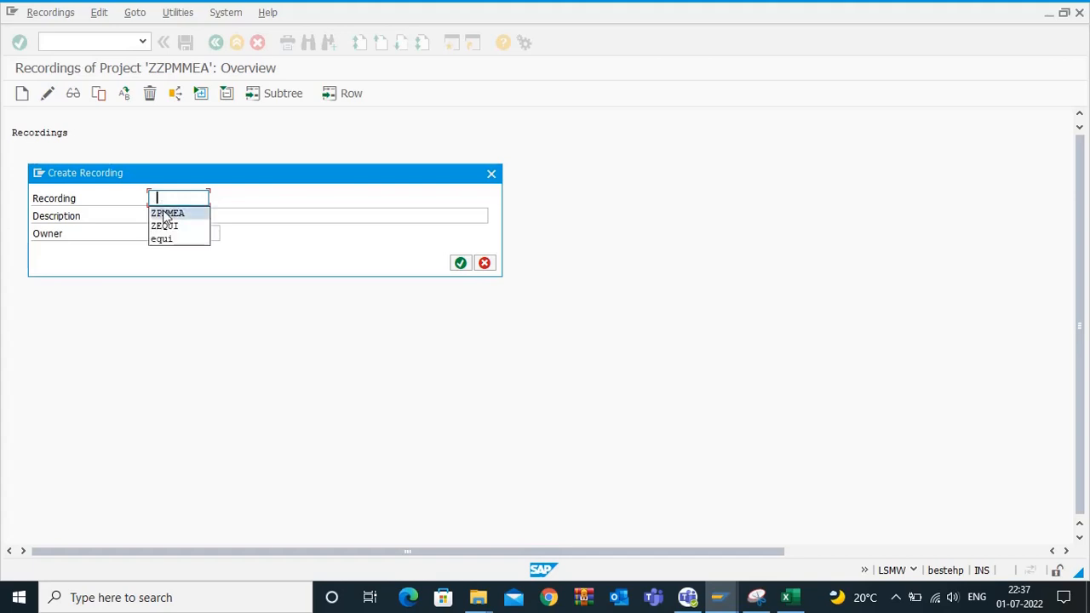
{"action": "left_click", "coordinate": [168, 211]}
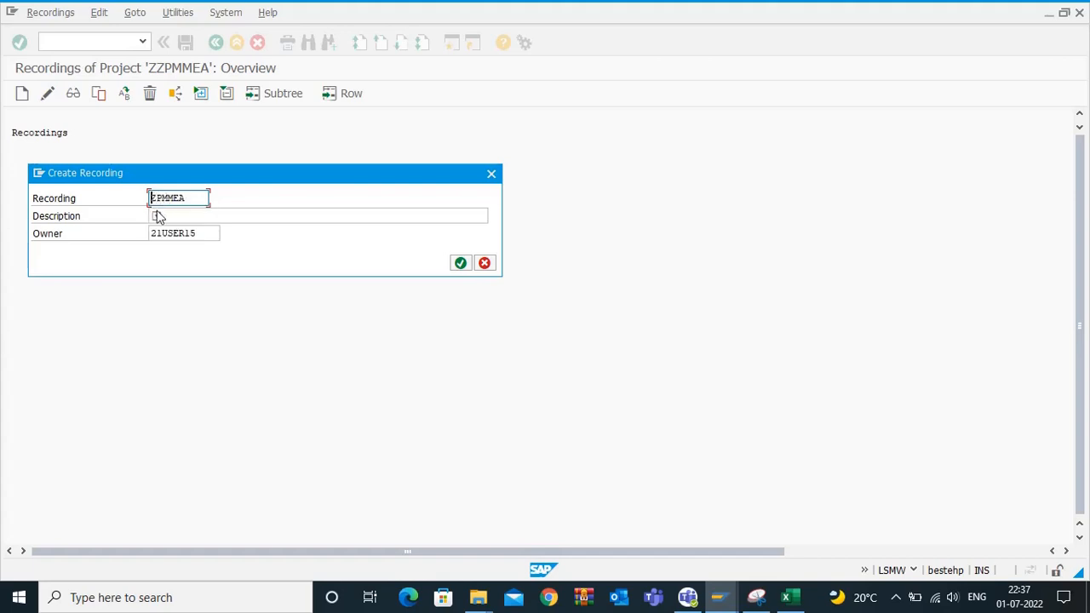
{"action": "left_click", "coordinate": [165, 215]}
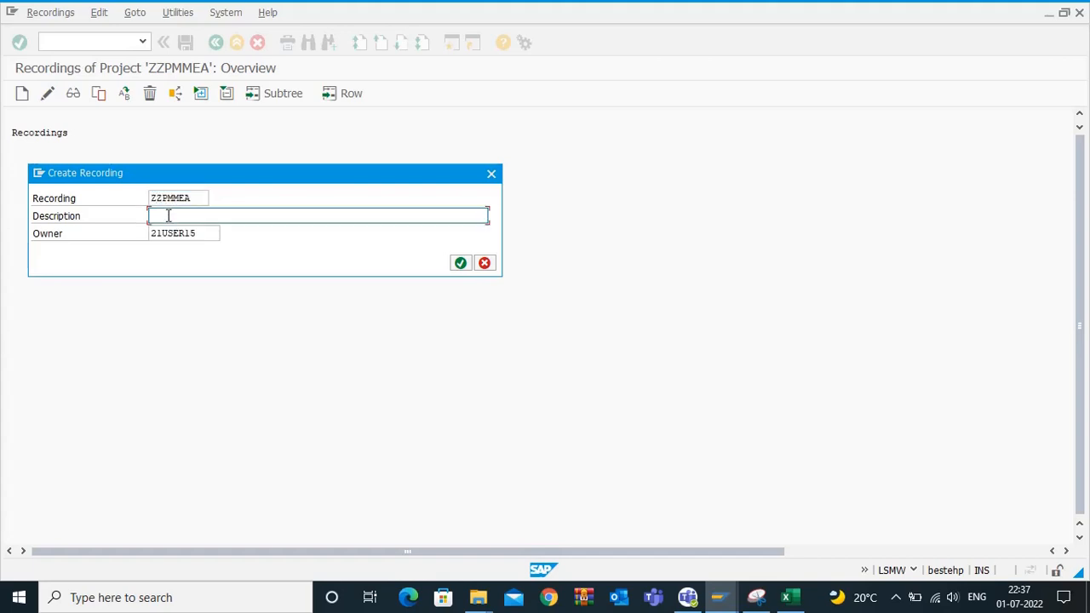
{"action": "type", "text": "Measuring point upload"}
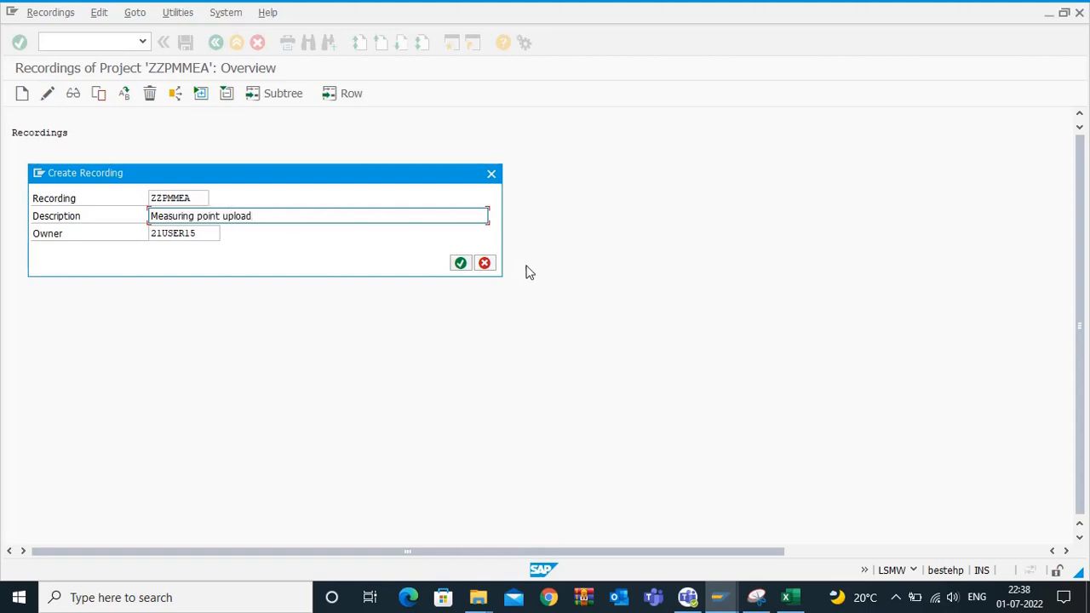
{"action": "left_click", "coordinate": [460, 262]}
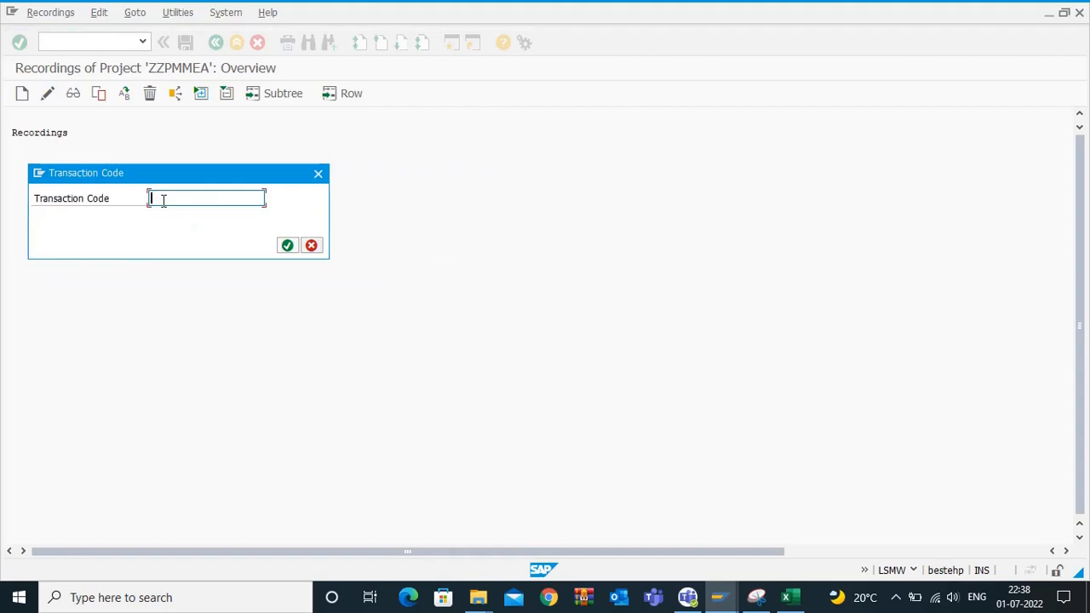
Start recording the transaction IK01.
{"action": "type", "text": "I"}
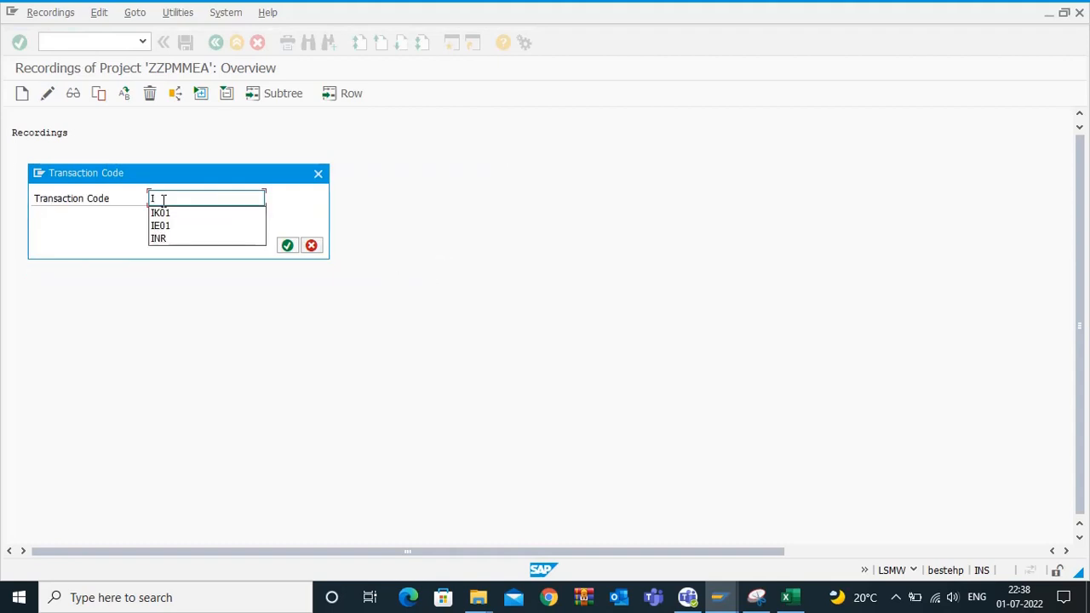
{"action": "type", "text": "K01"}
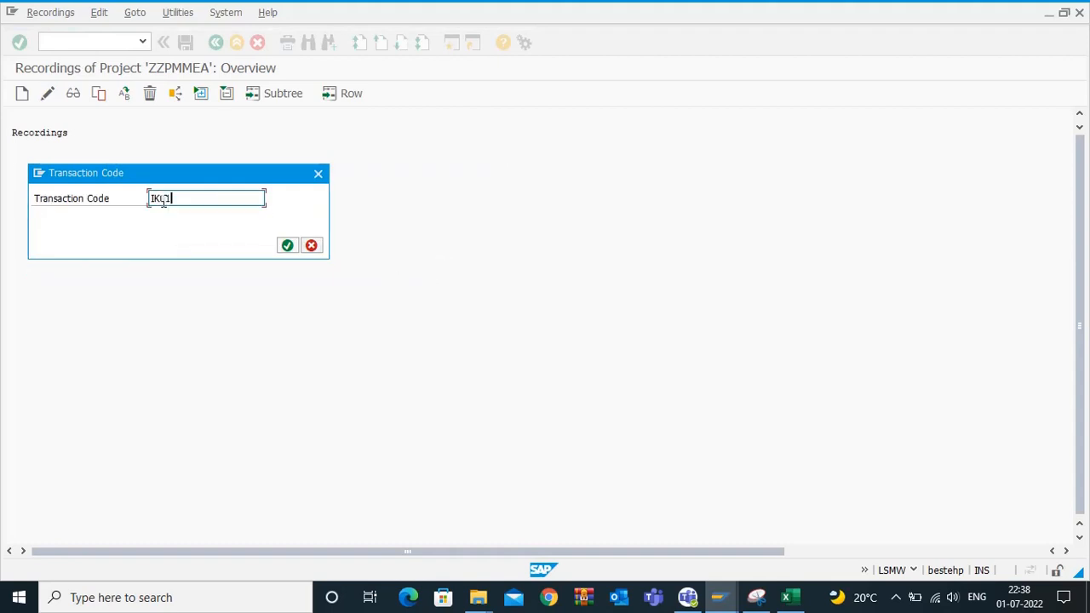
{"action": "left_click", "coordinate": [287, 246]}
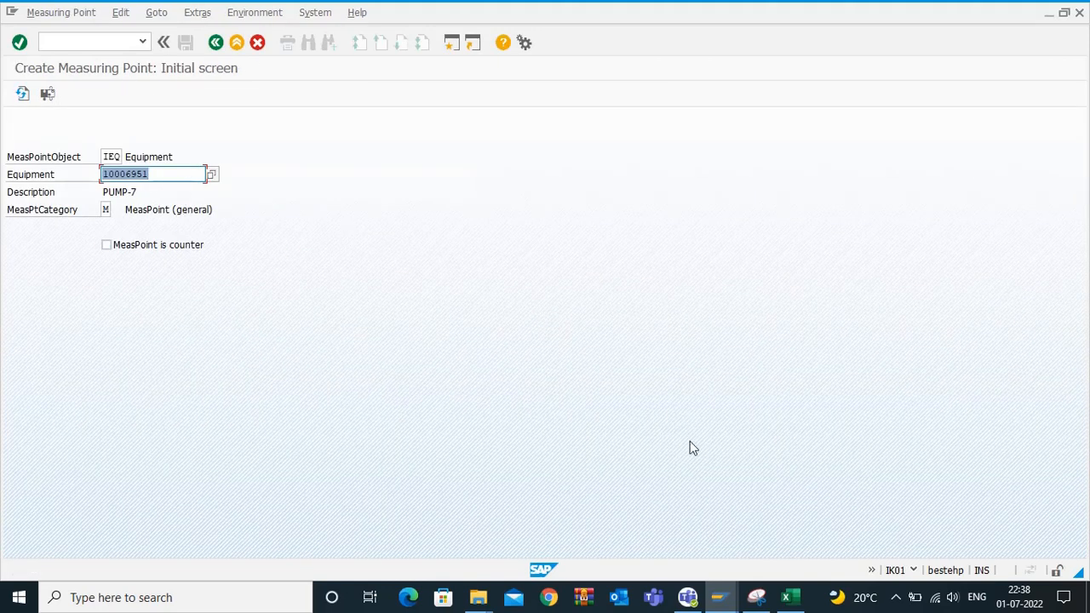
Accept equipment 10006951 and continue to the general data of the new measuring point.
{"action": "mouse_move", "coordinate": [729, 605]}
{"action": "mouse_move", "coordinate": [720, 535]}
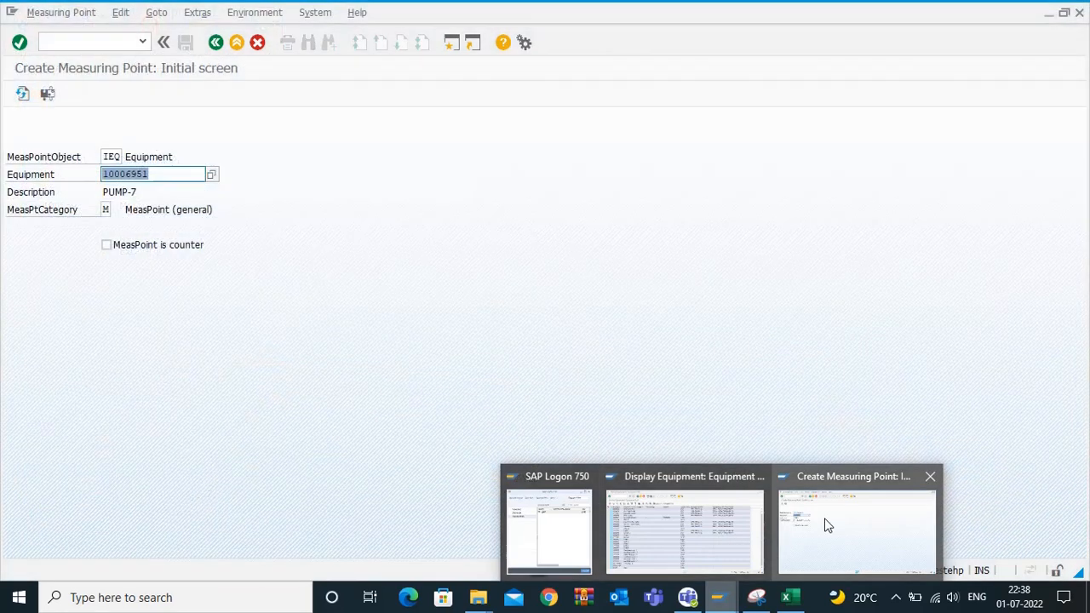
{"action": "left_click", "coordinate": [822, 523]}
{"action": "left_click", "coordinate": [154, 172]}
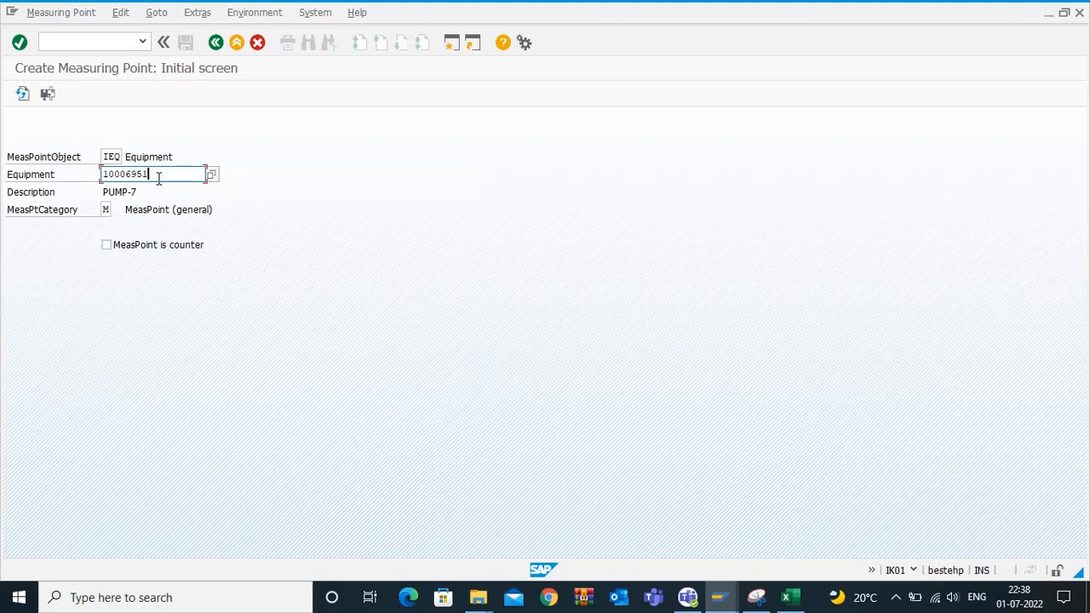
{"action": "key", "text": "Return"}
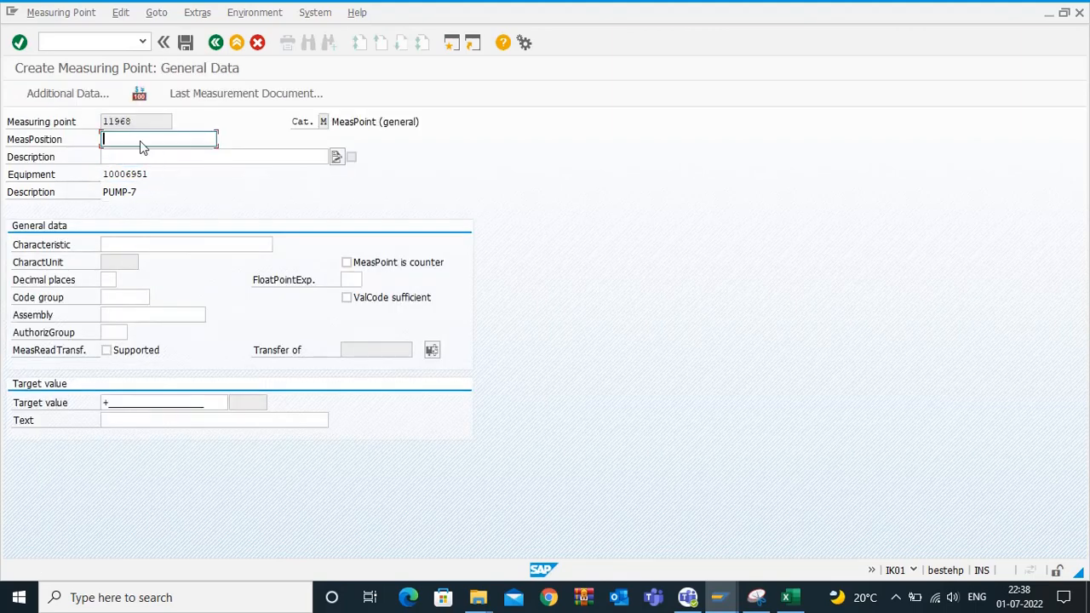
Set the measurement position to OPERATING HRS and the measuring point description to "Operating hours for Pump".
{"action": "left_click", "coordinate": [140, 141]}
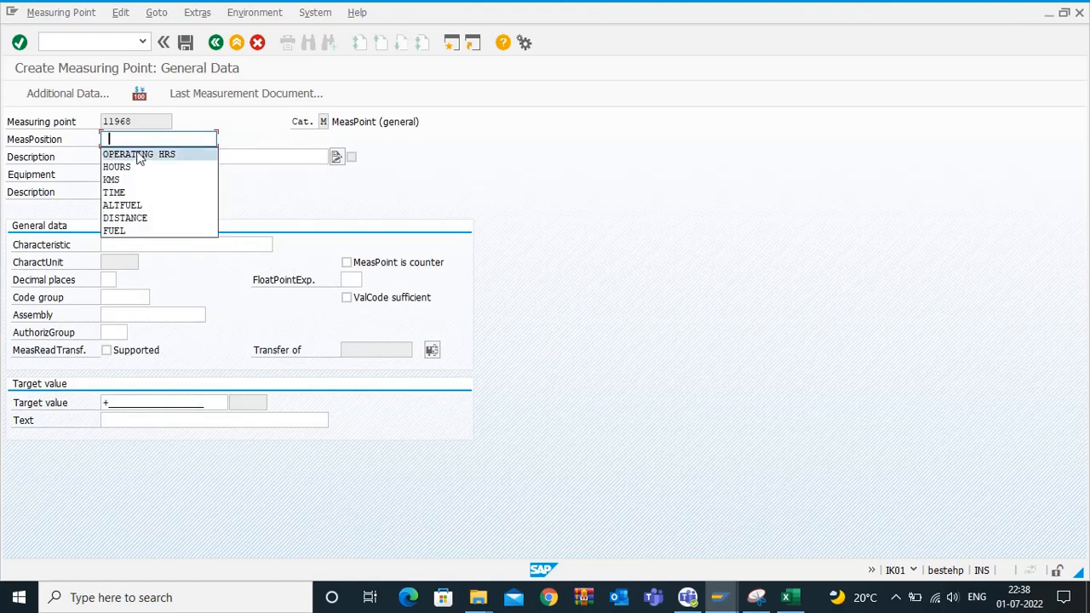
{"action": "left_click", "coordinate": [139, 155]}
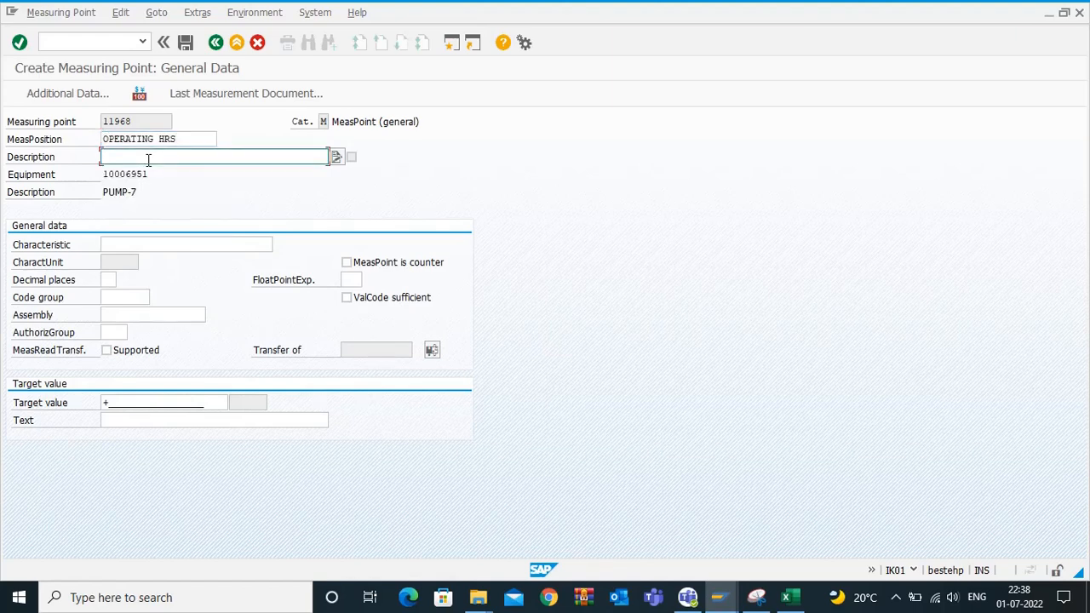
{"action": "left_click", "coordinate": [176, 139]}
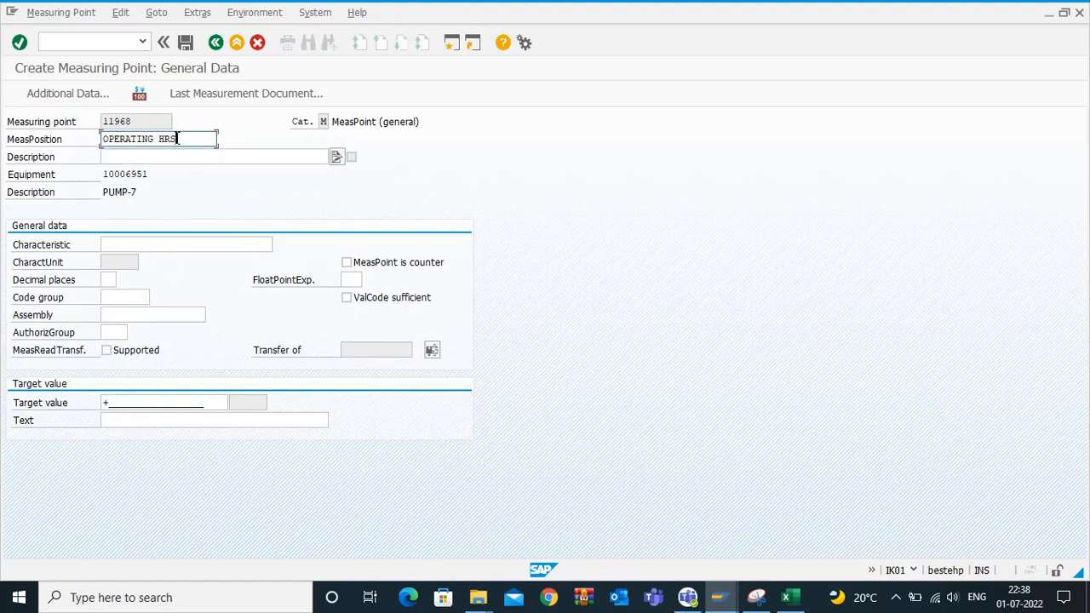
{"action": "left_click", "coordinate": [163, 157]}
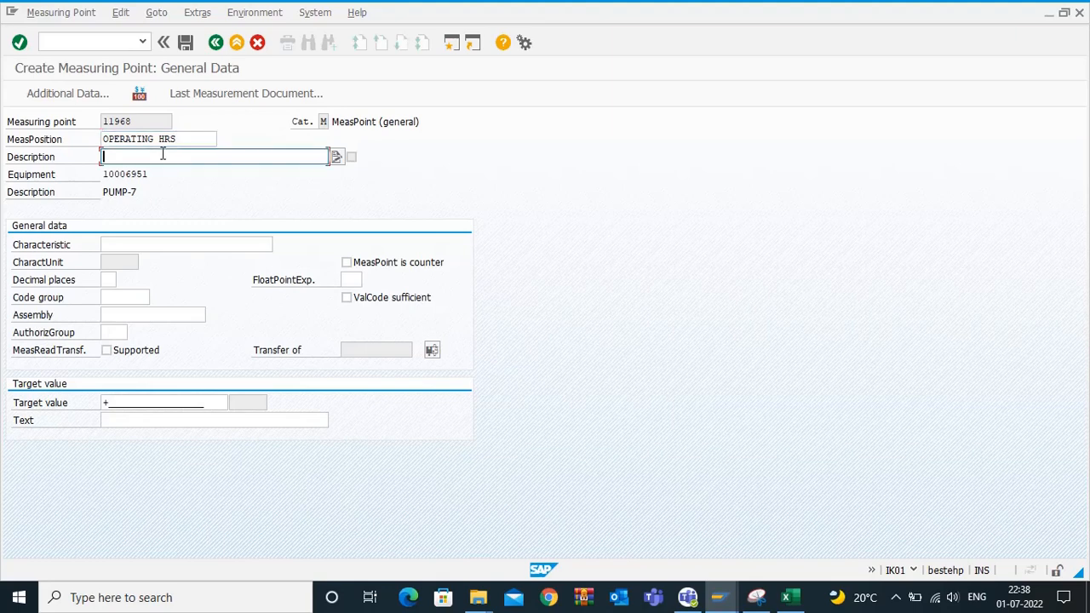
{"action": "key", "text": "Down"}
{"action": "key", "text": "Return"}
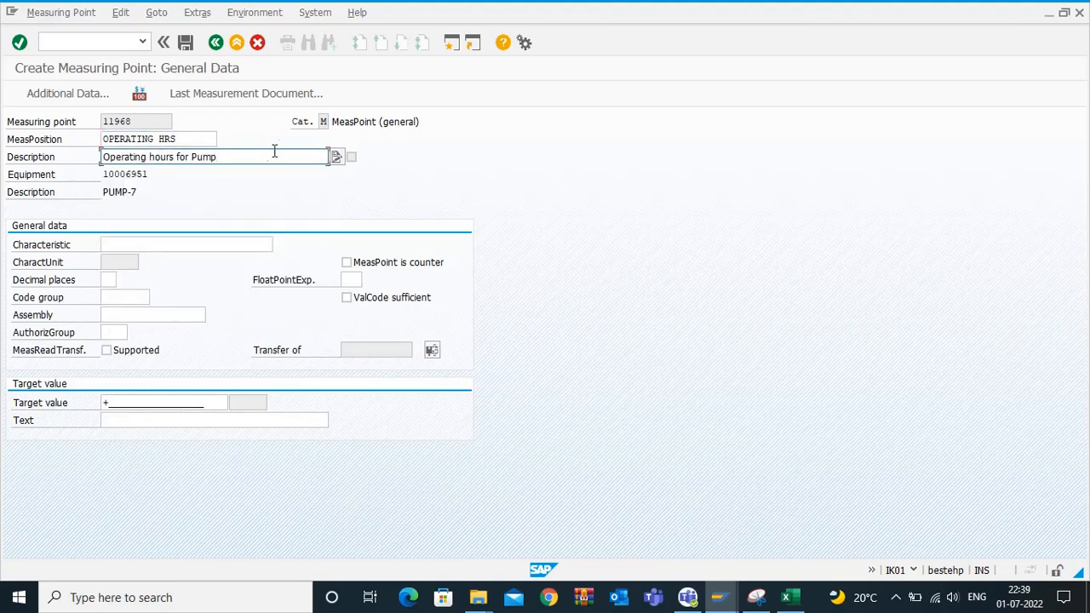
Assign the characteristic Z_PM_HRS to the measuring point and enter a target value of 300.
{"action": "left_click", "coordinate": [122, 246]}
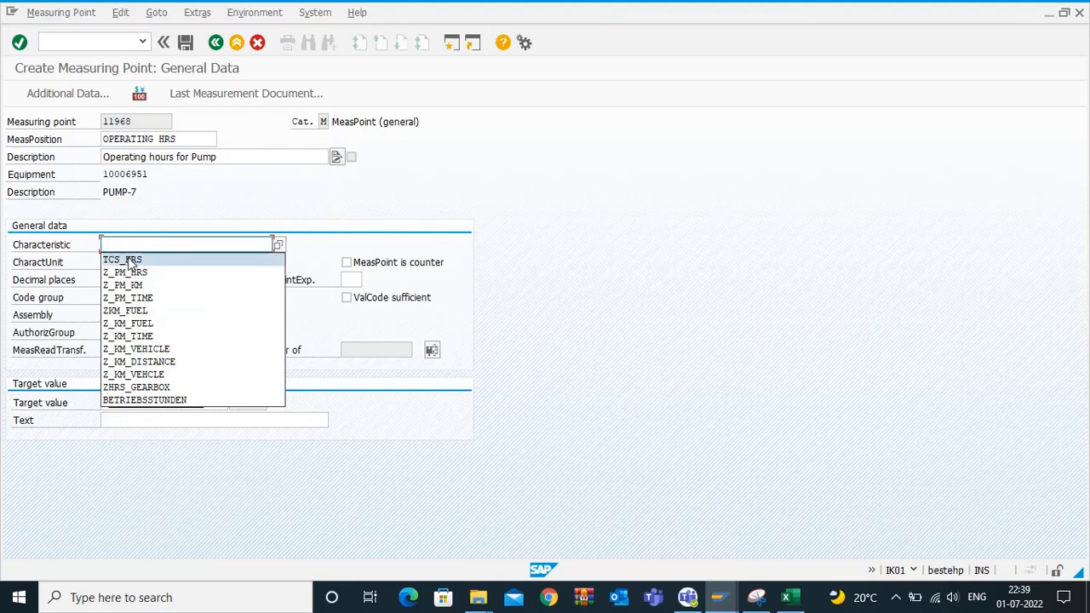
{"action": "left_click", "coordinate": [132, 274]}
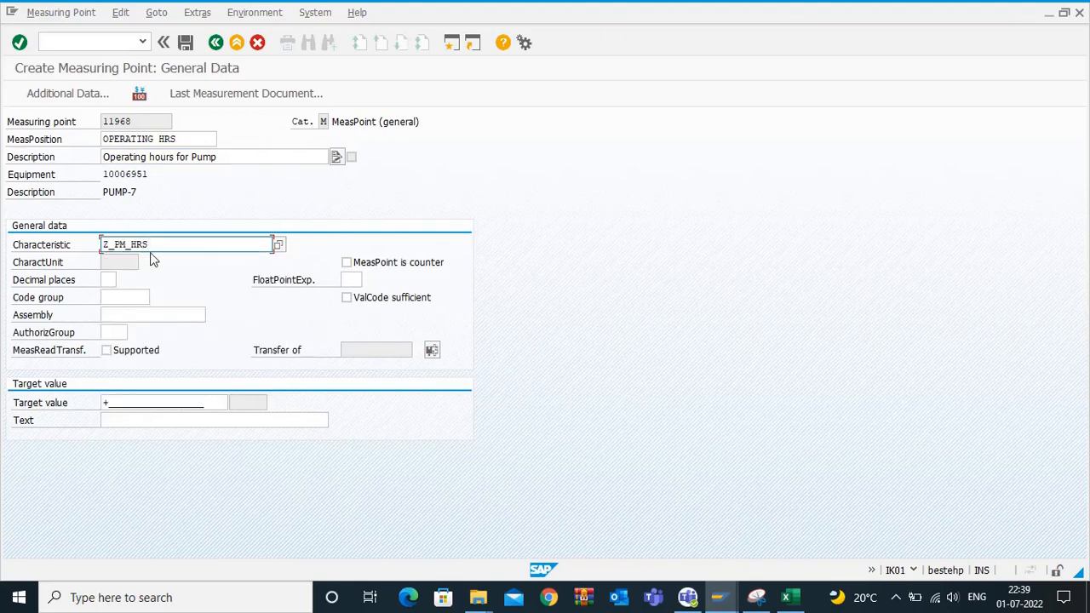
{"action": "key", "text": "Return"}
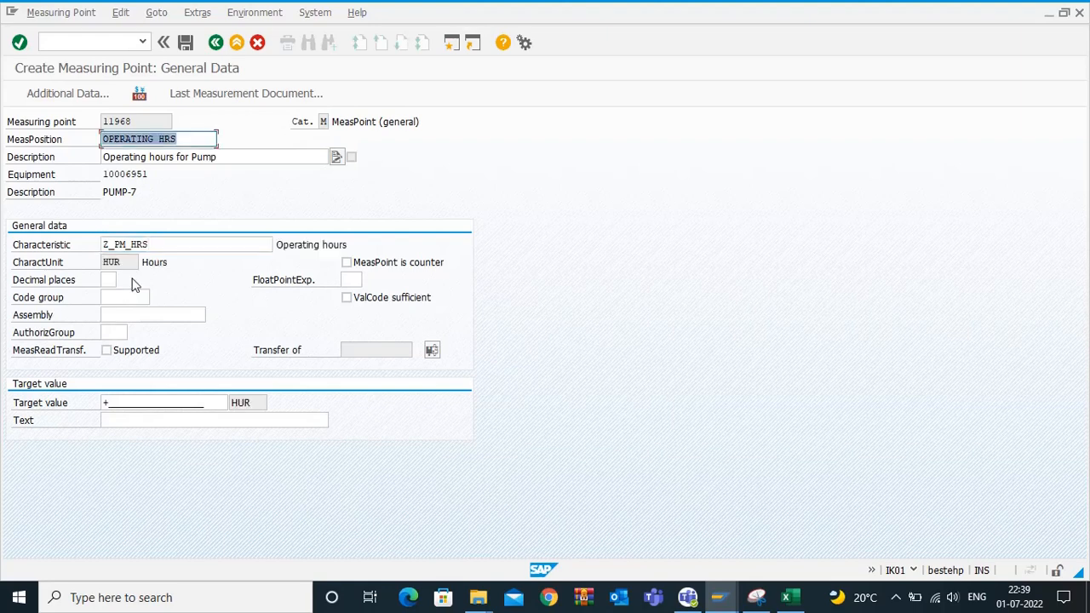
{"action": "left_click", "coordinate": [113, 403]}
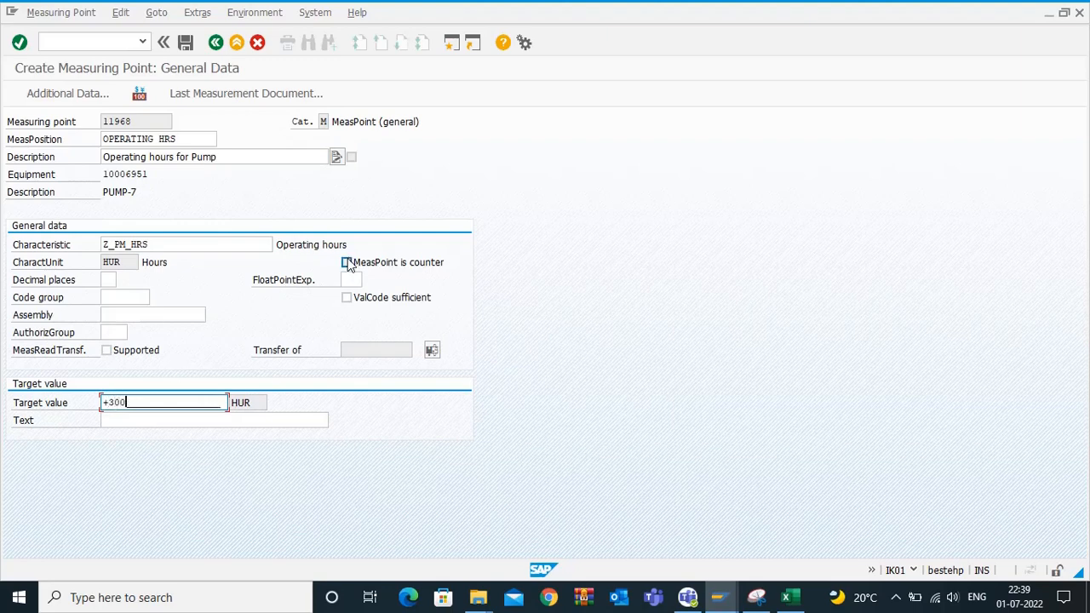
Mark the measuring point as a counter and set its annual estimate to 3000.
{"action": "left_click", "coordinate": [347, 263]}
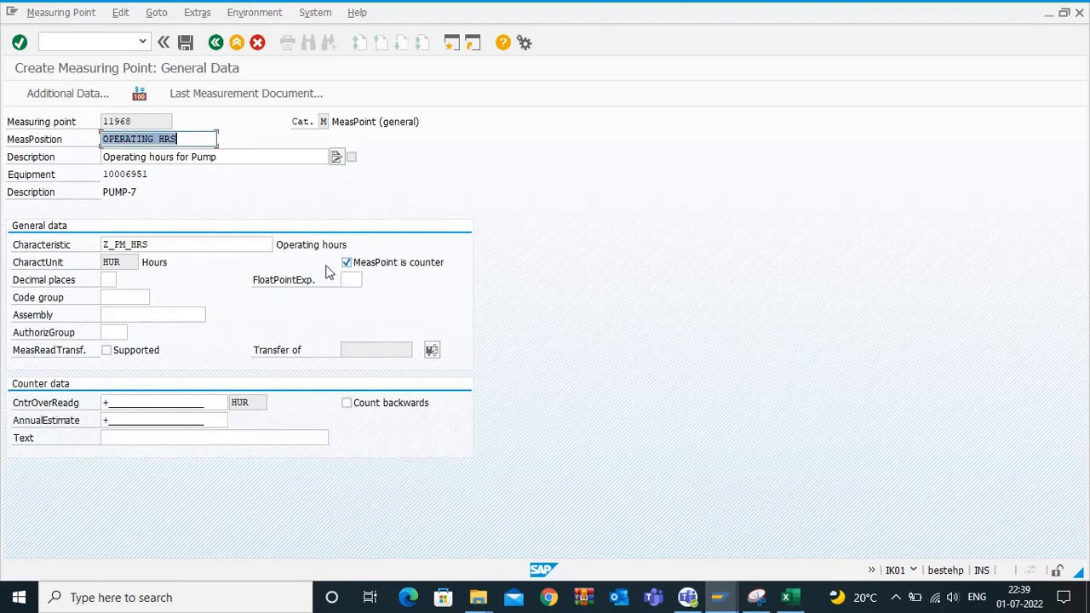
{"action": "left_click", "coordinate": [114, 419]}
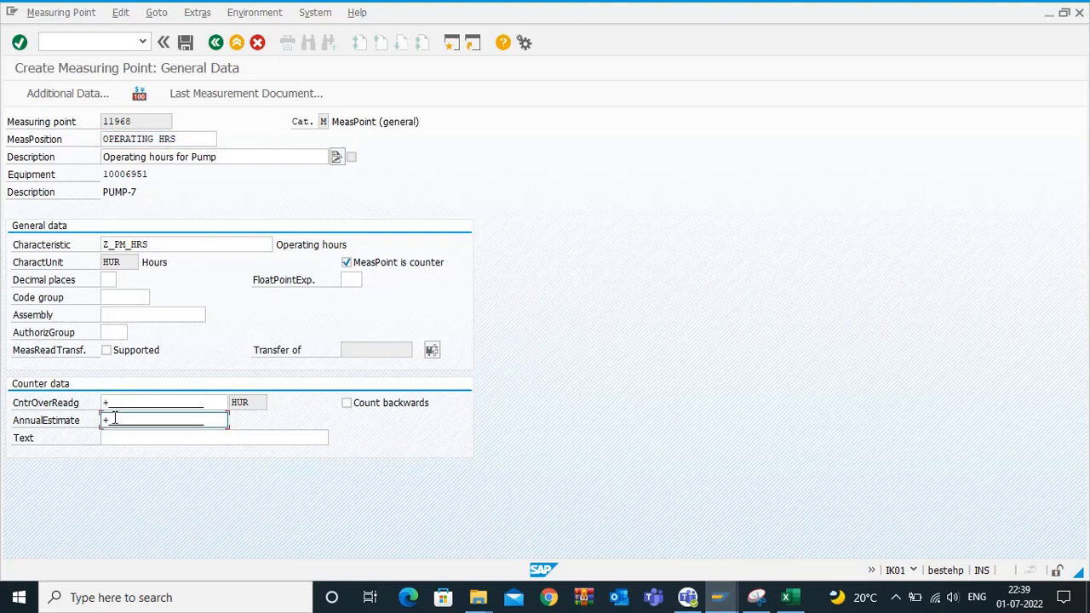
{"action": "type", "text": "3000"}
{"action": "key", "text": "Return"}
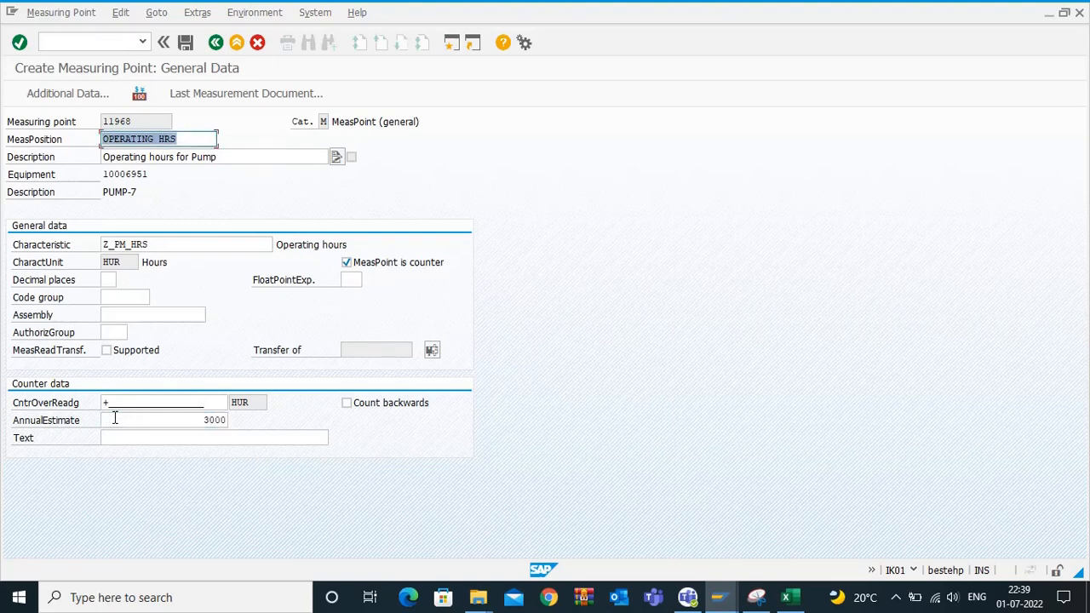
Enable measurement reading transfer for the measuring point and save it.
{"action": "left_click", "coordinate": [107, 352]}
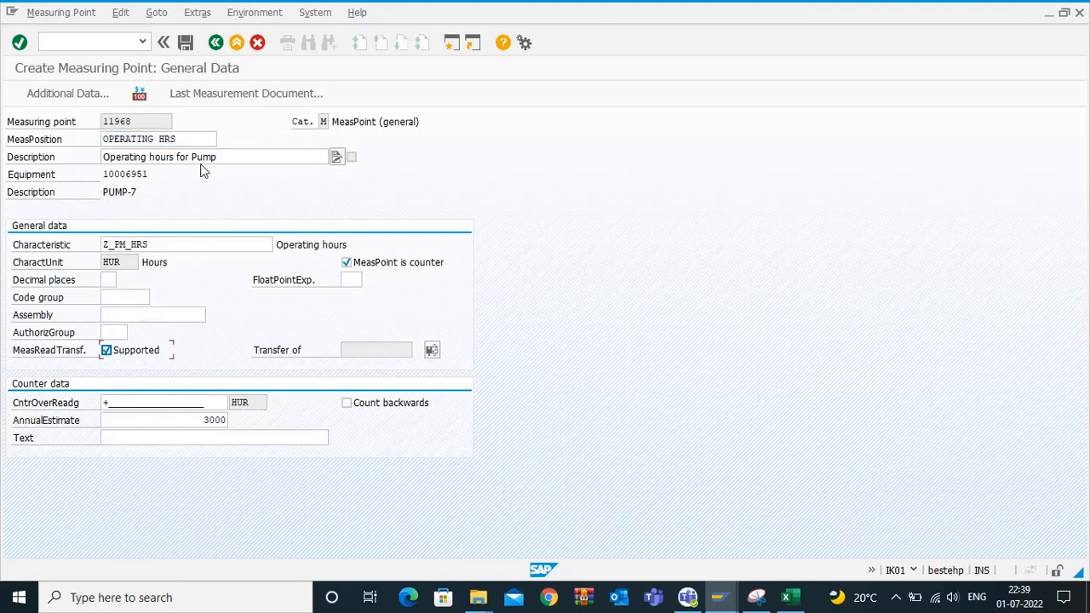
{"action": "left_click", "coordinate": [185, 43]}
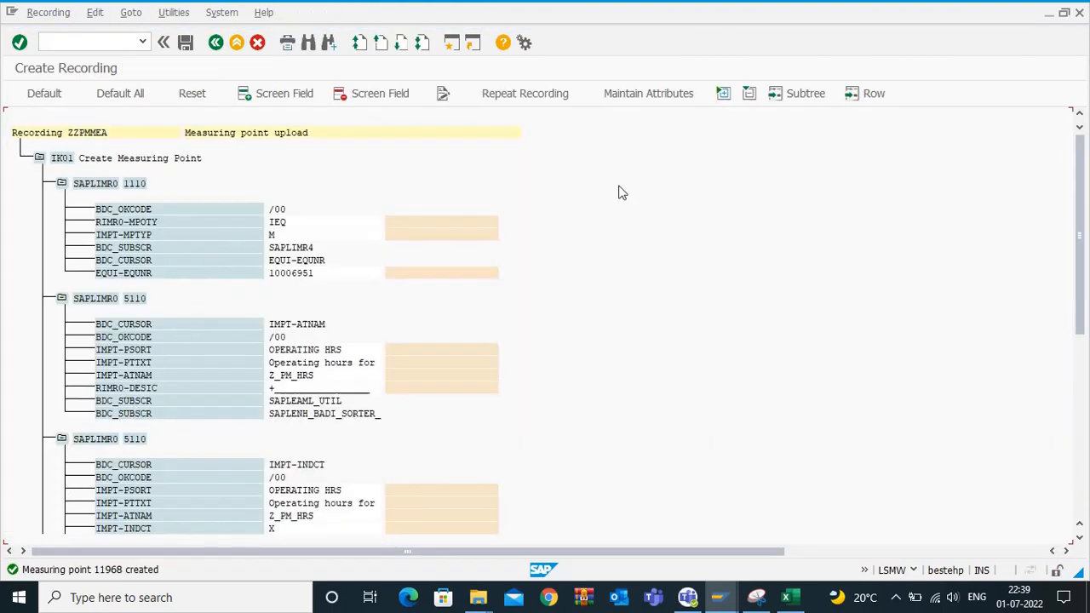
Assign default field names and descriptions to all fields of the recording and save it.
{"action": "scroll", "coordinate": [960, 222], "scroll_direction": "down", "scroll_amount": 5}
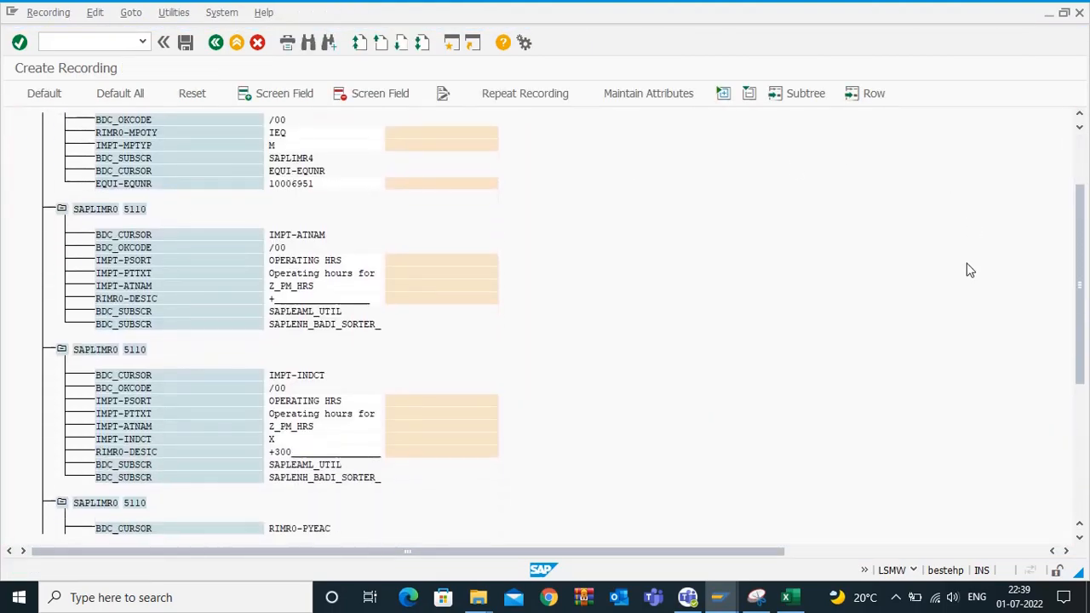
{"action": "scroll", "coordinate": [792, 277], "scroll_direction": "down", "scroll_amount": 1}
{"action": "scroll", "coordinate": [433, 244], "scroll_direction": "up", "scroll_amount": 2}
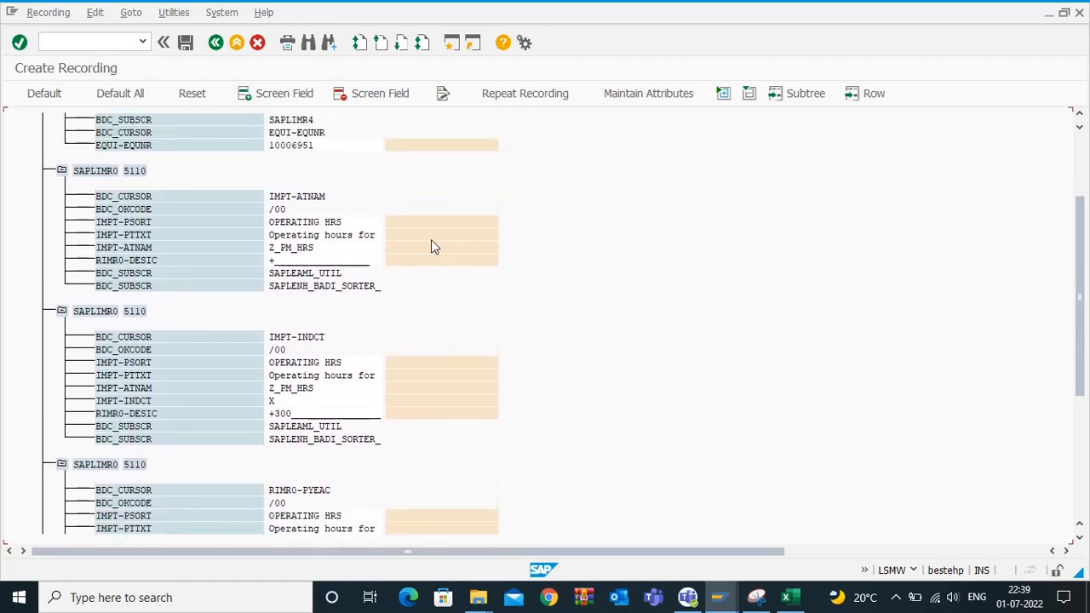
{"action": "scroll", "coordinate": [372, 262], "scroll_direction": "up", "scroll_amount": 1}
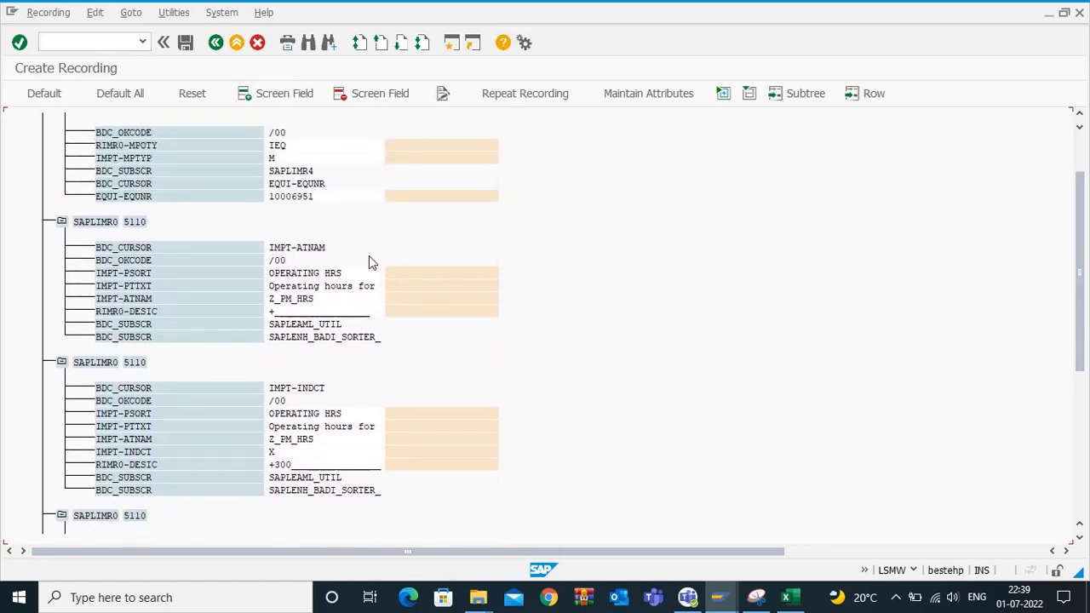
{"action": "scroll", "coordinate": [247, 270], "scroll_direction": "up", "scroll_amount": 2}
{"action": "scroll", "coordinate": [243, 267], "scroll_direction": "up", "scroll_amount": 1}
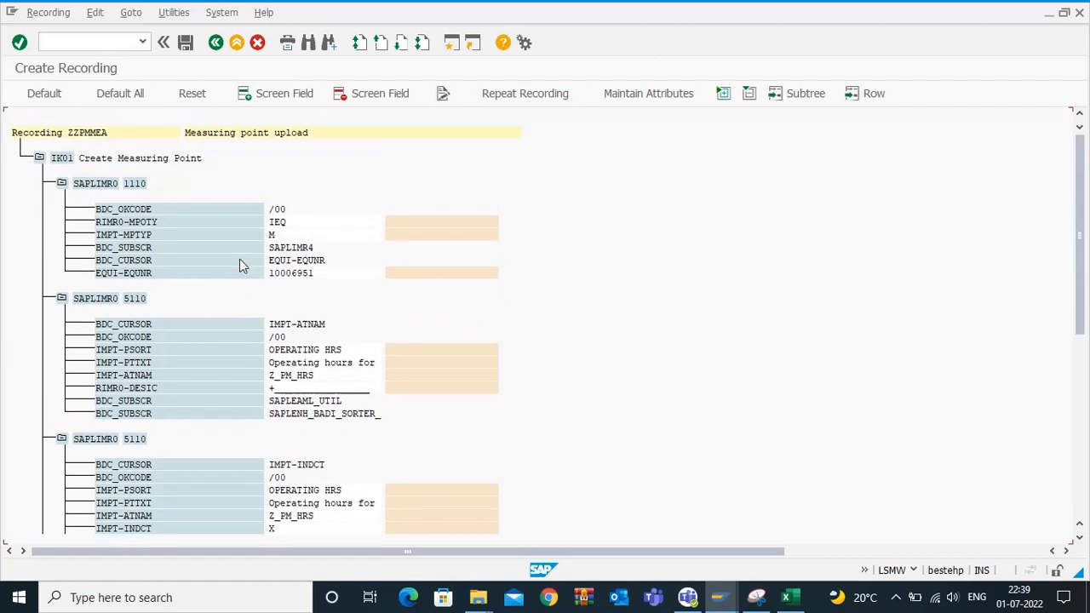
{"action": "left_click", "coordinate": [110, 95]}
{"action": "scroll", "coordinate": [734, 265], "scroll_direction": "down", "scroll_amount": 3}
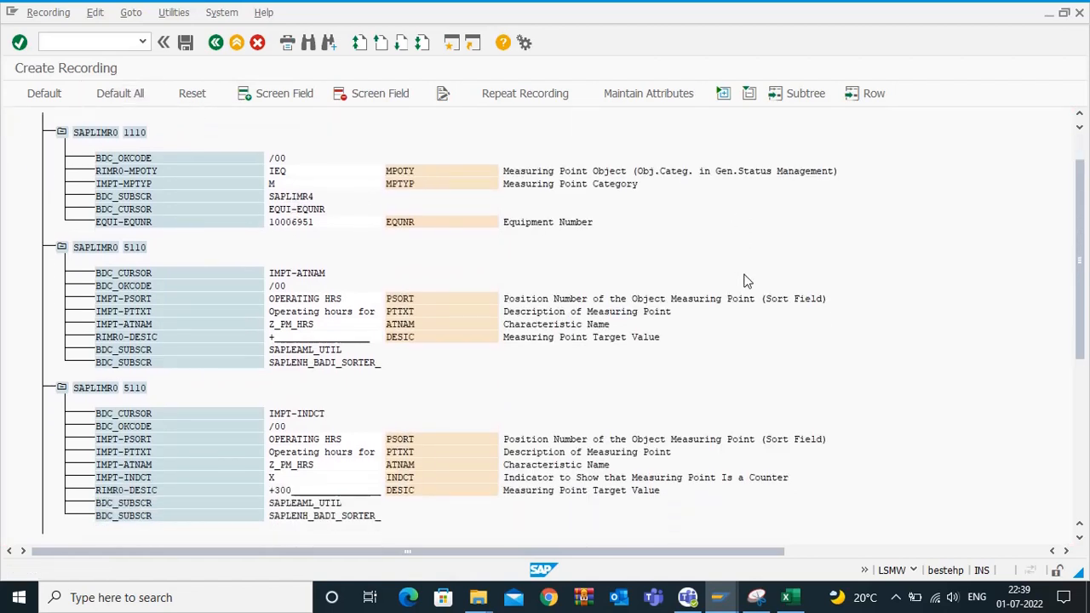
{"action": "scroll", "coordinate": [747, 300], "scroll_direction": "down", "scroll_amount": 6}
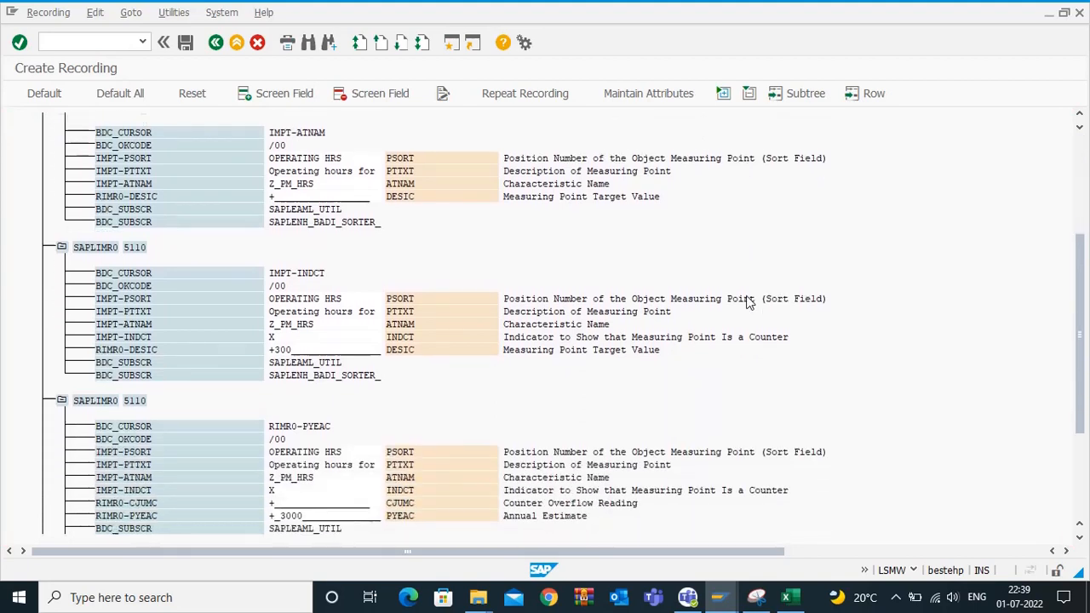
{"action": "scroll", "coordinate": [562, 273], "scroll_direction": "down", "scroll_amount": 1}
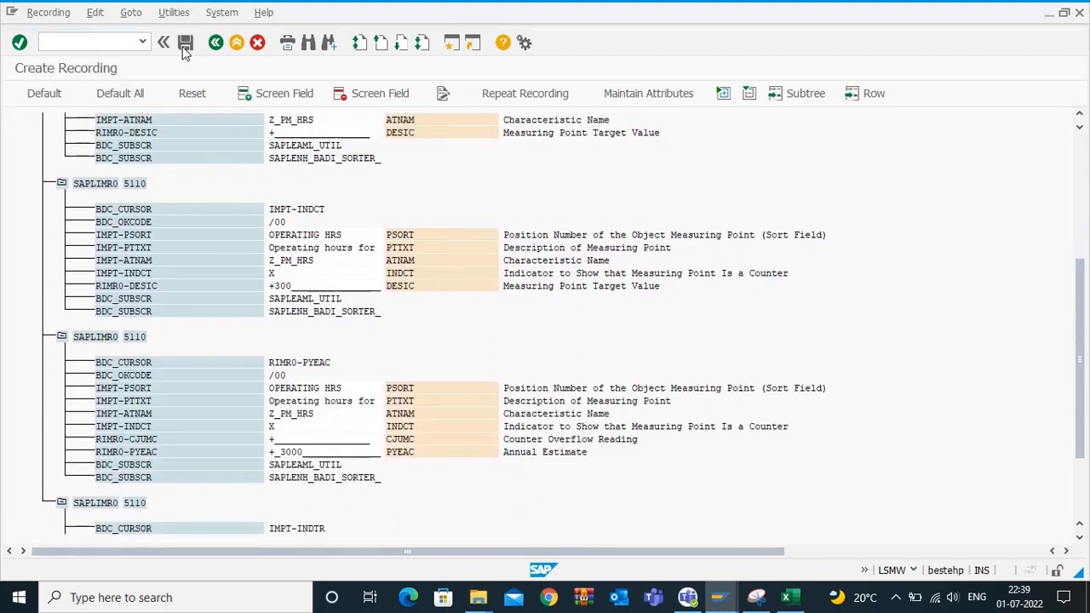
{"action": "key", "text": "ctrl+s"}
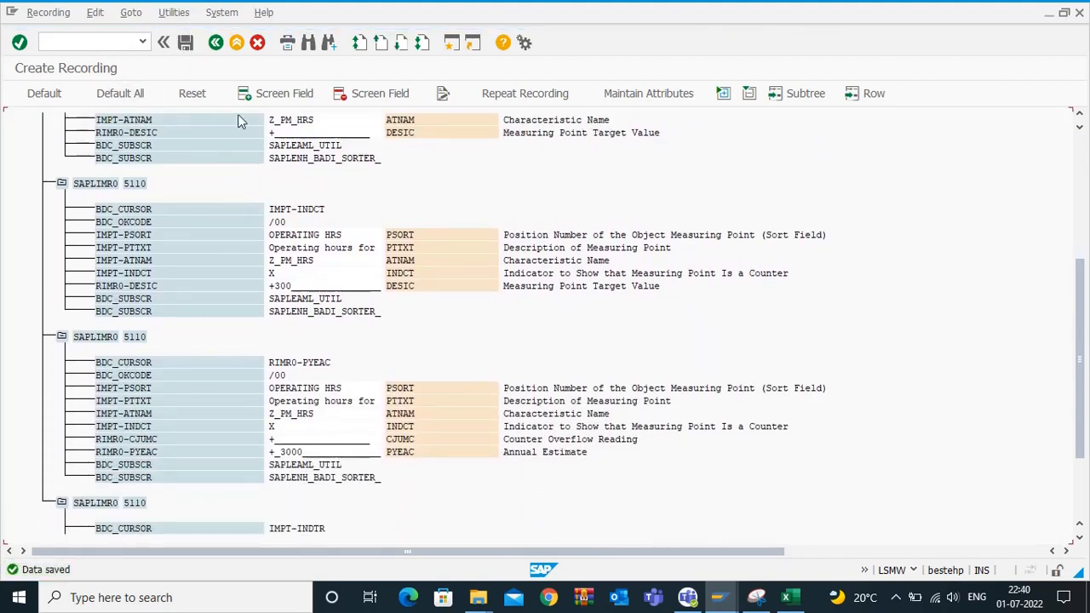
Leave the recording and its overview, assign recording ZZPMMEA to the object's batch input recording, and save the object attributes.
{"action": "left_click", "coordinate": [216, 44]}
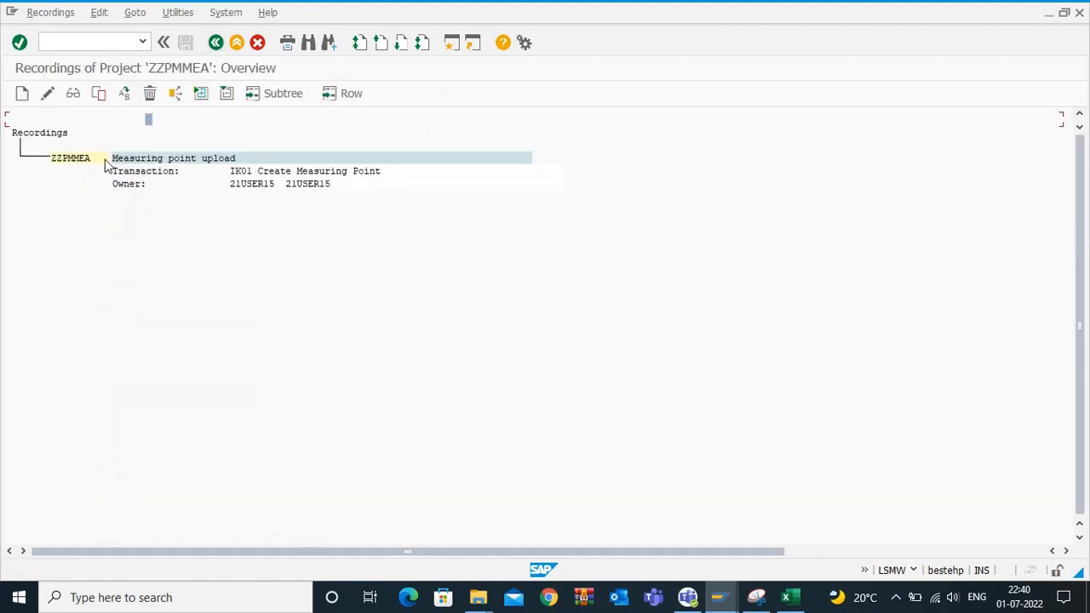
{"action": "left_click", "coordinate": [216, 42]}
{"action": "left_click", "coordinate": [162, 351]}
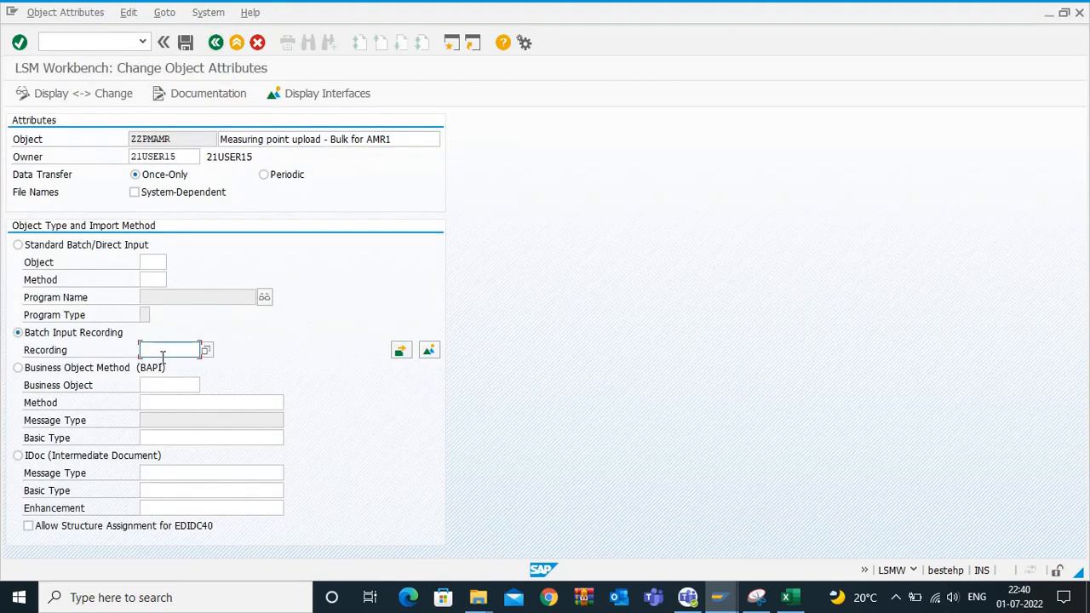
{"action": "type", "text": "ZZPMM"}
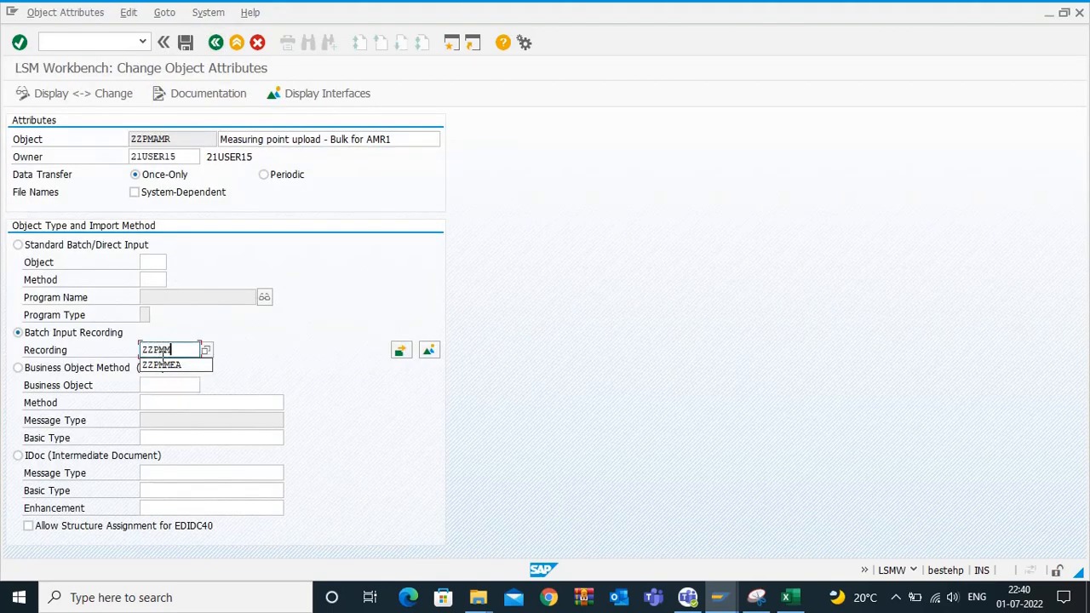
{"action": "type", "text": "EA"}
{"action": "key", "text": "Return"}
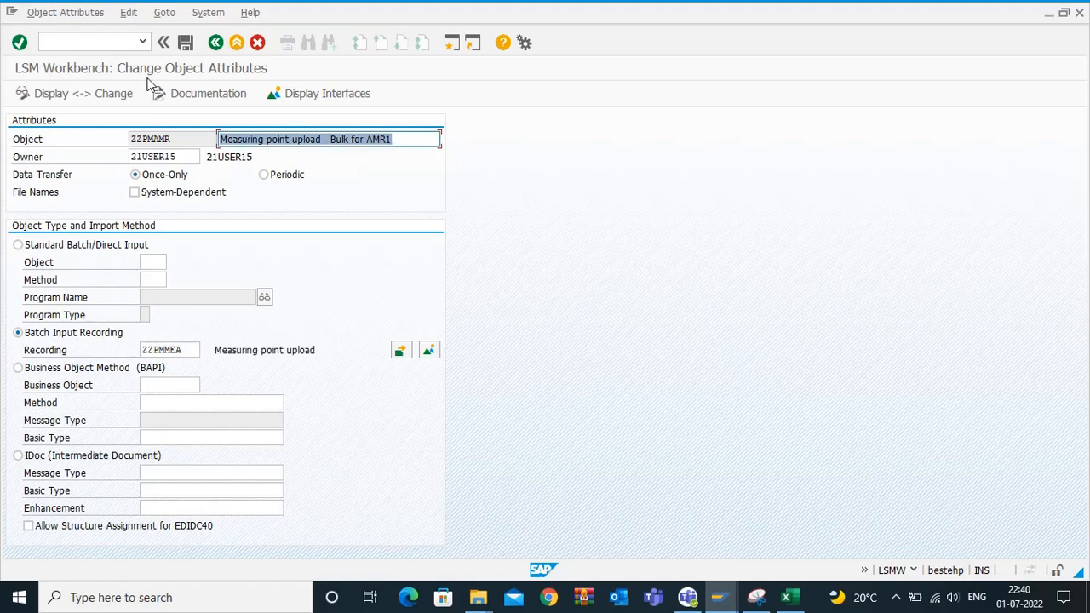
{"action": "left_click", "coordinate": [185, 42]}
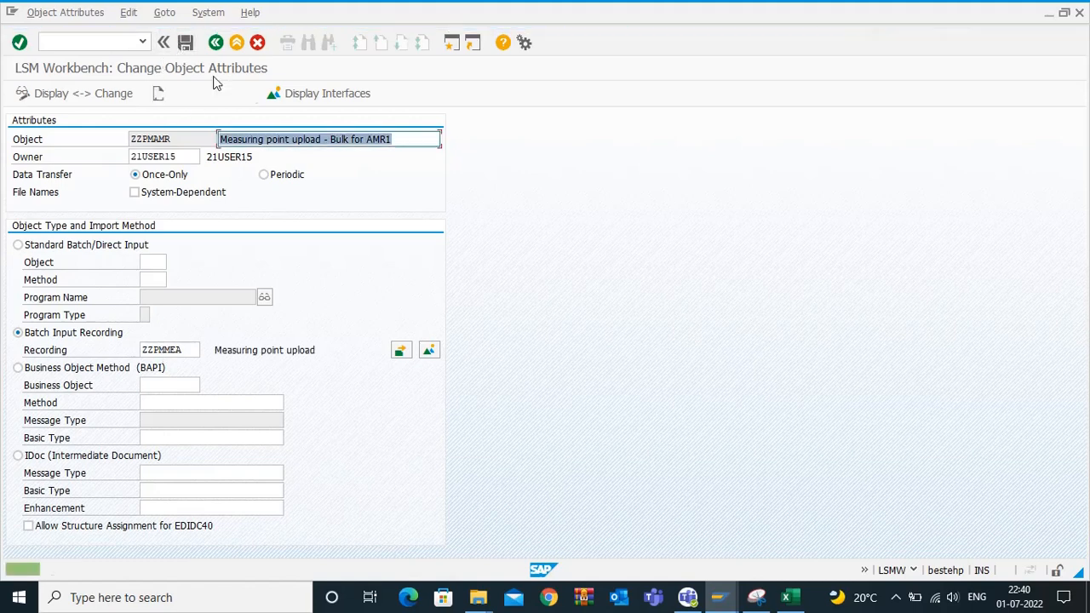
{"action": "key", "text": "F3"}
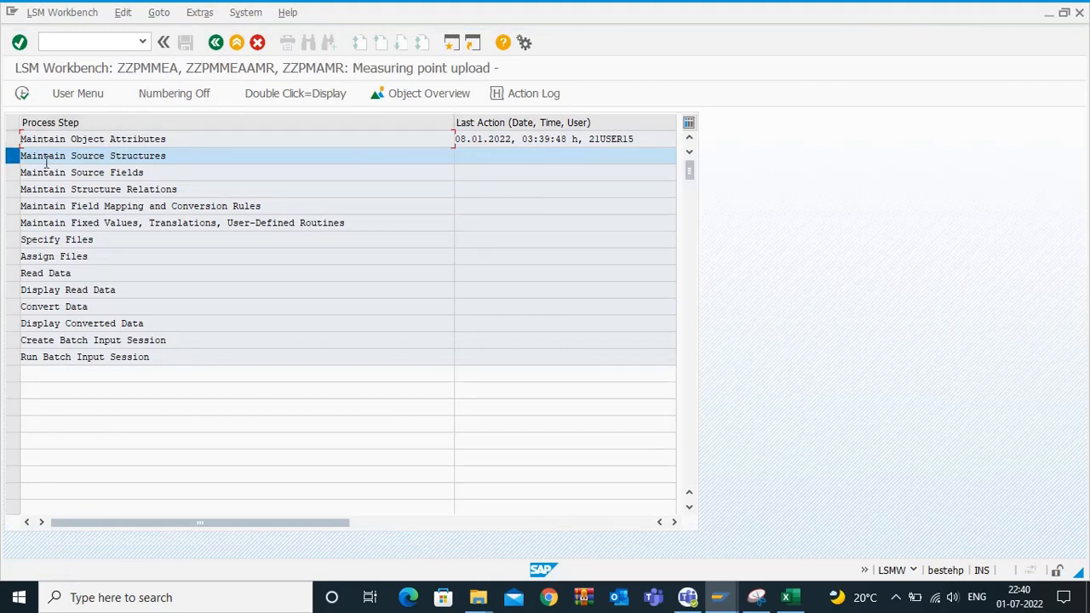
Create the source structure ZZPMAMR with the description "Source structure for Measuring points" and save it.
{"action": "left_click", "coordinate": [22, 92]}
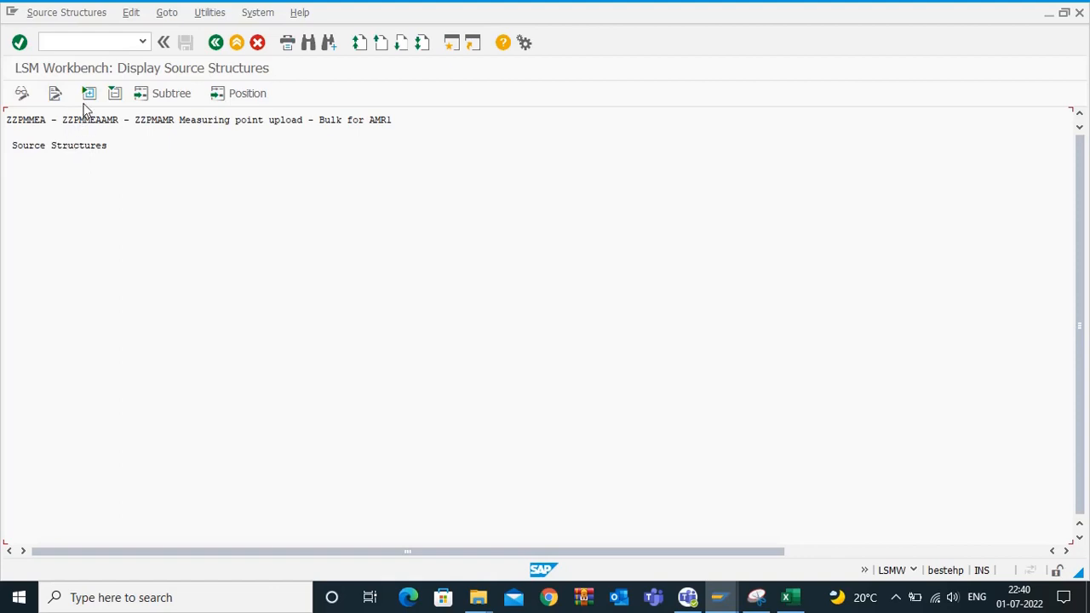
{"action": "left_click", "coordinate": [22, 93]}
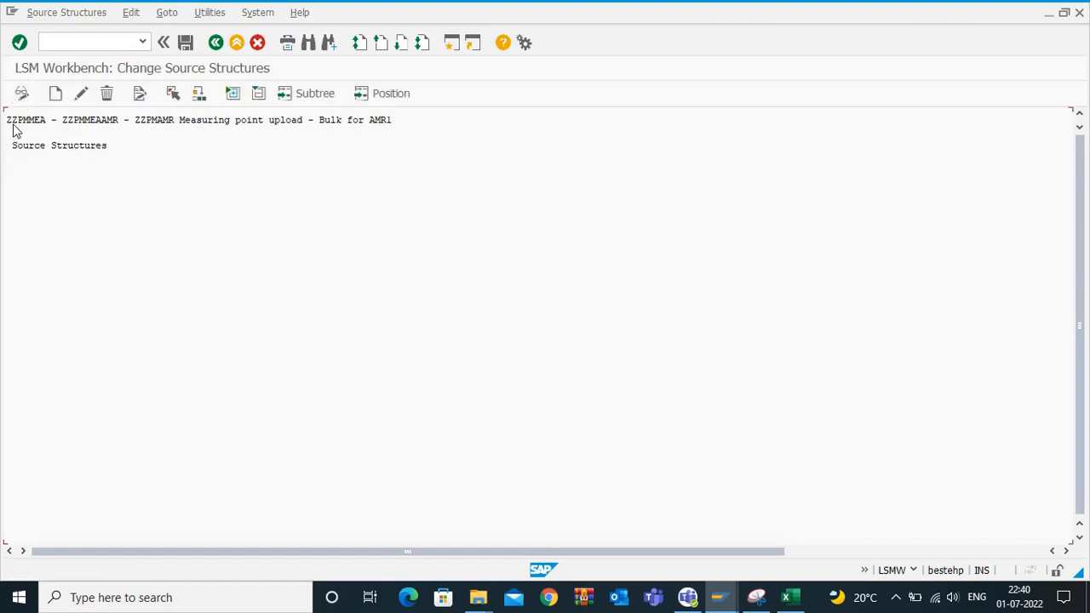
{"action": "left_click", "coordinate": [55, 93]}
{"action": "left_click", "coordinate": [208, 196]}
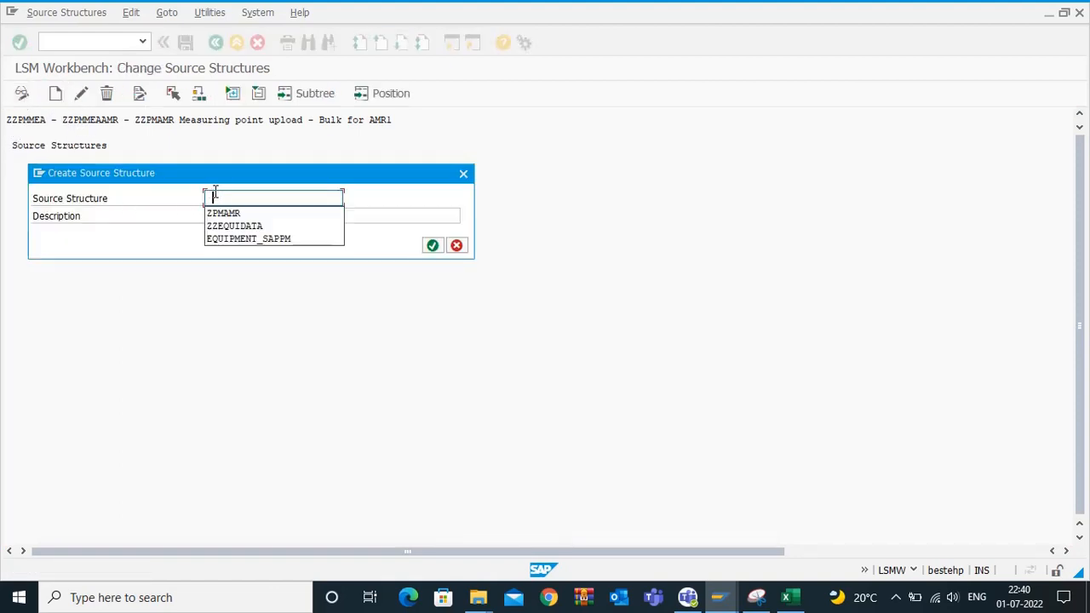
{"action": "left_click", "coordinate": [218, 209]}
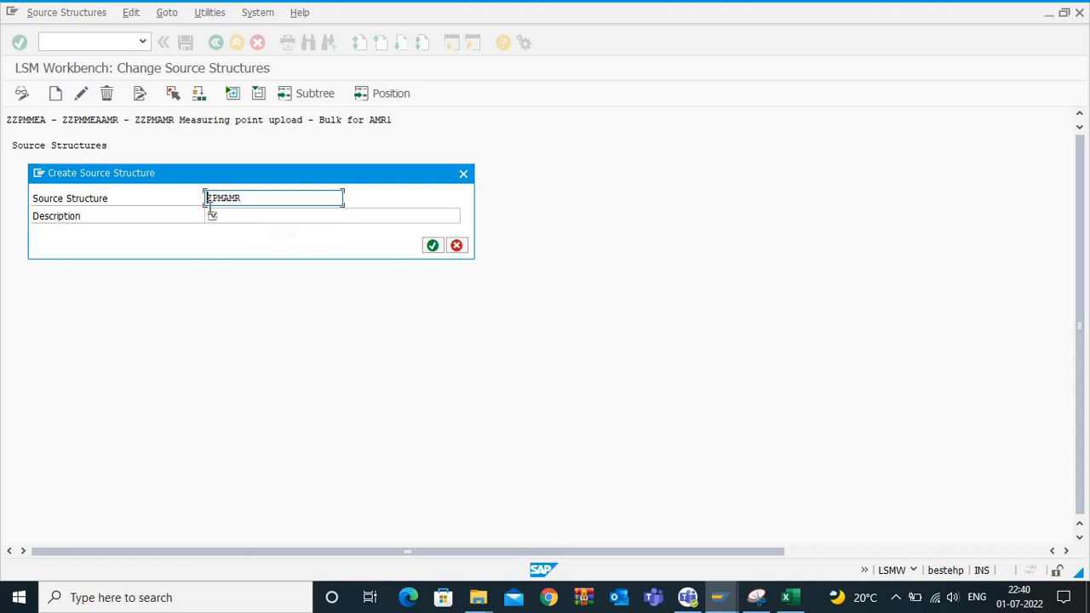
{"action": "type", "text": "Z"}
{"action": "left_click", "coordinate": [218, 215]}
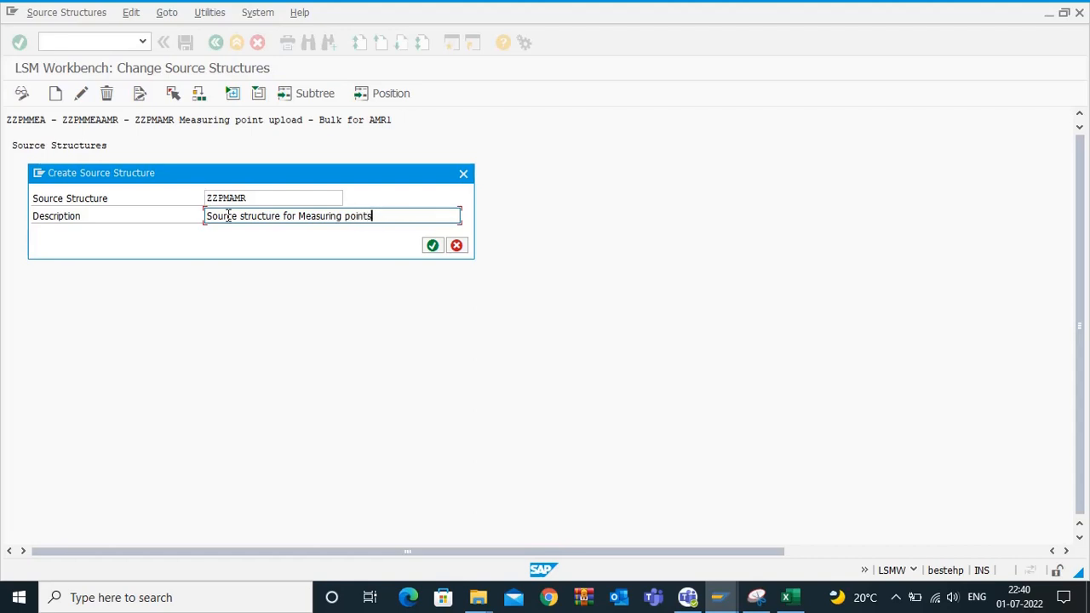
{"action": "left_click", "coordinate": [432, 246]}
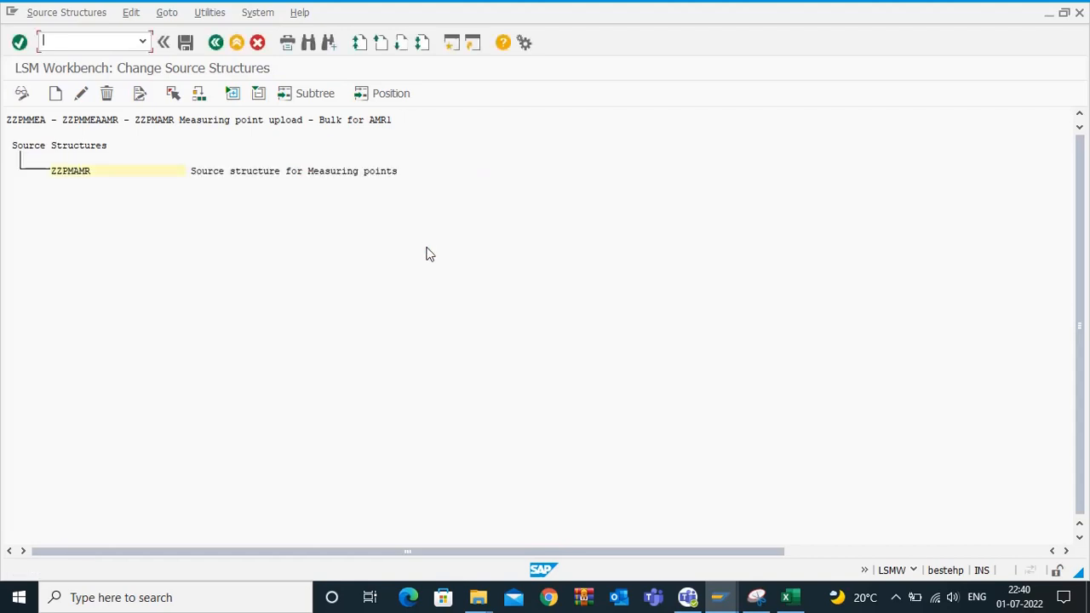
{"action": "left_click", "coordinate": [184, 42]}
{"action": "left_click", "coordinate": [216, 42]}
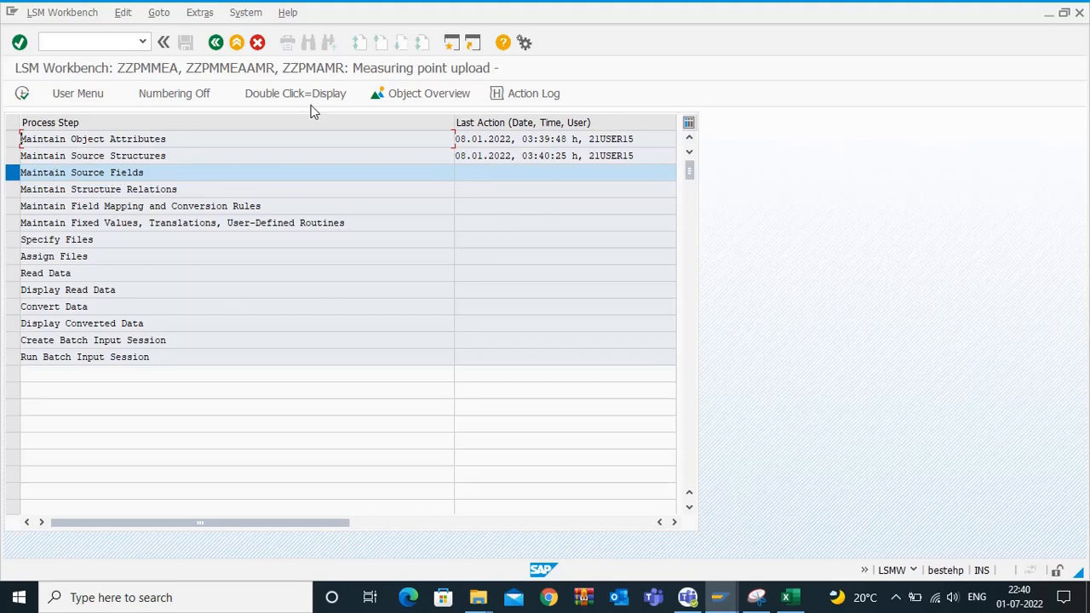
Display the object overview as a list and go to the target fields of ZZPMMEA.
{"action": "left_click", "coordinate": [397, 101]}
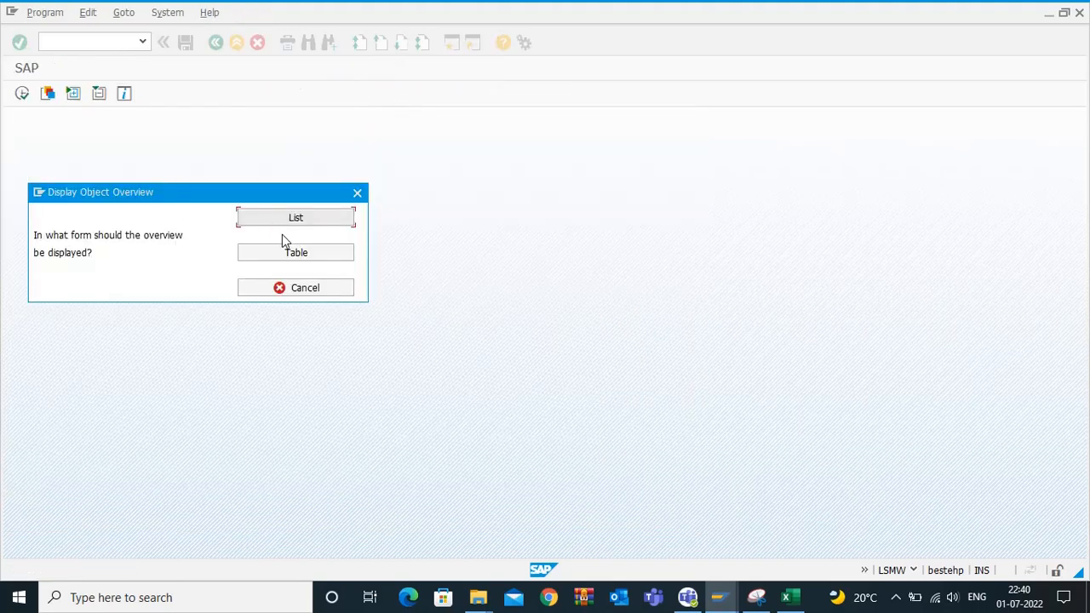
{"action": "left_click", "coordinate": [295, 218]}
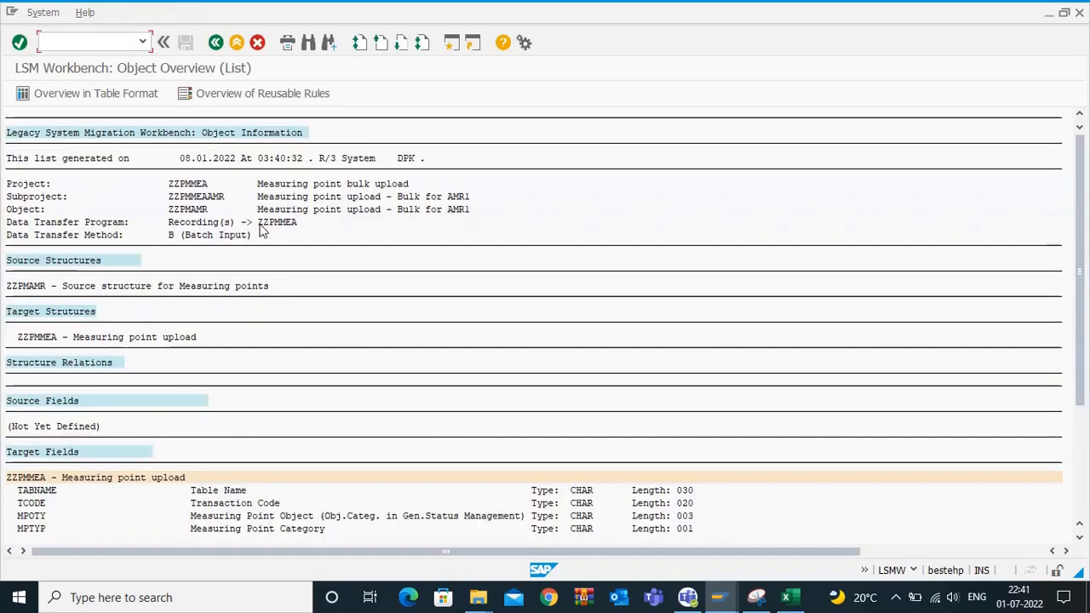
{"action": "scroll", "coordinate": [249, 290], "scroll_direction": "down", "scroll_amount": 4}
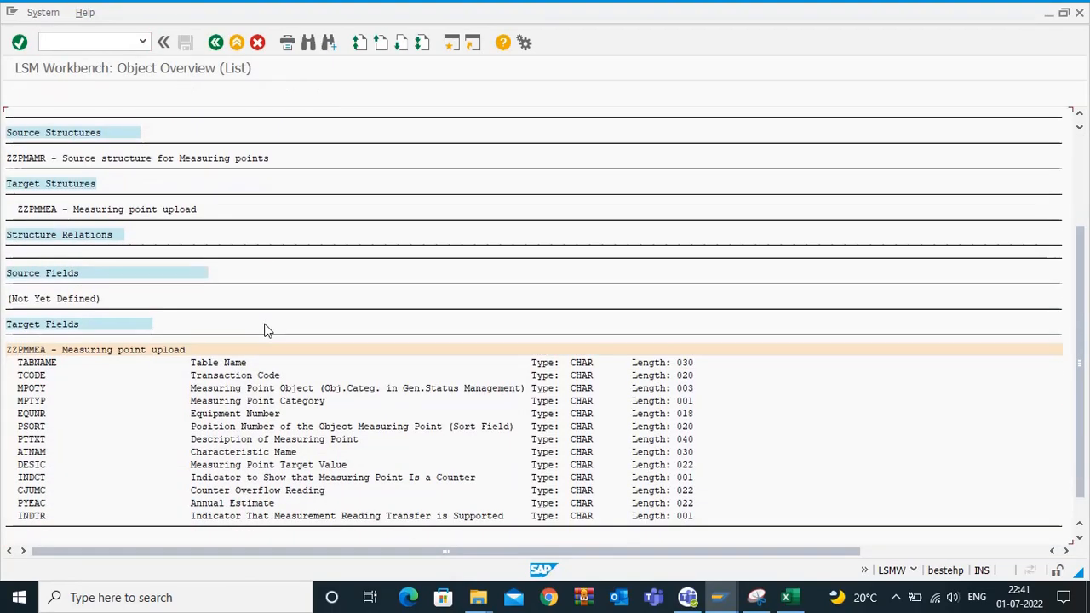
{"action": "scroll", "coordinate": [266, 330], "scroll_direction": "down", "scroll_amount": 1}
{"action": "left_click", "coordinate": [28, 338]}
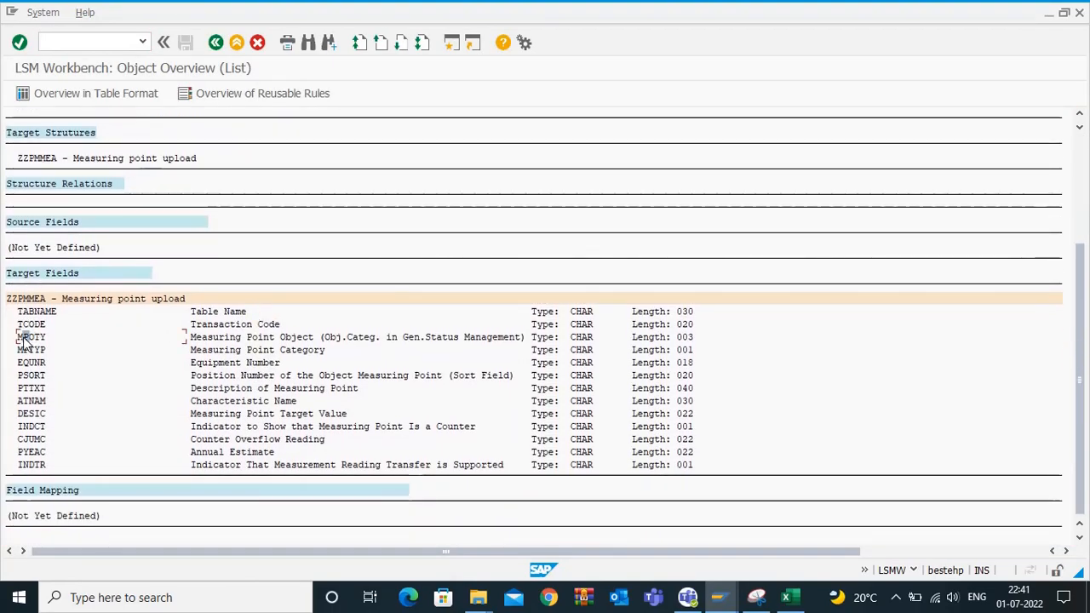
Copy the target field names MPOTY through INDTR from the object overview into the Excel sheet, starting at cell C8.
{"action": "left_click", "coordinate": [787, 596]}
{"action": "left_click", "coordinate": [290, 367]}
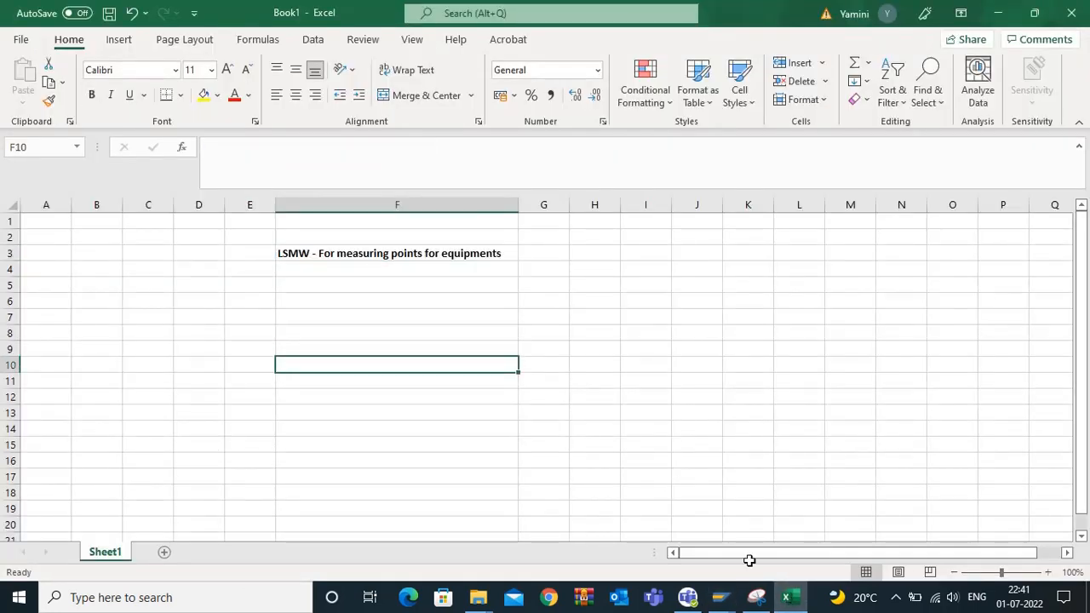
{"action": "left_click", "coordinate": [779, 600]}
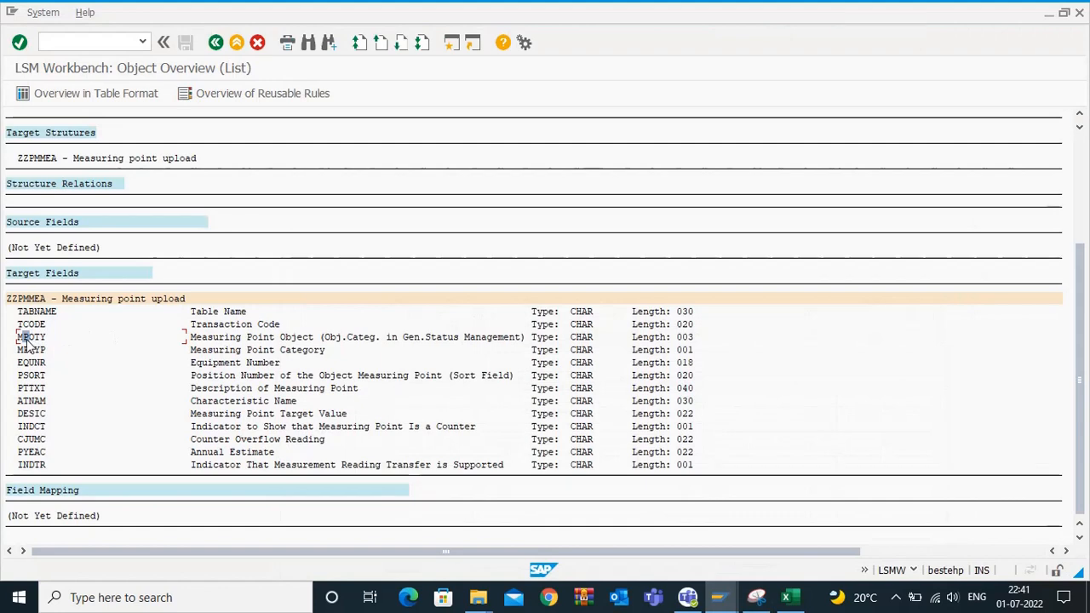
{"action": "key", "text": "ctrl+y"}
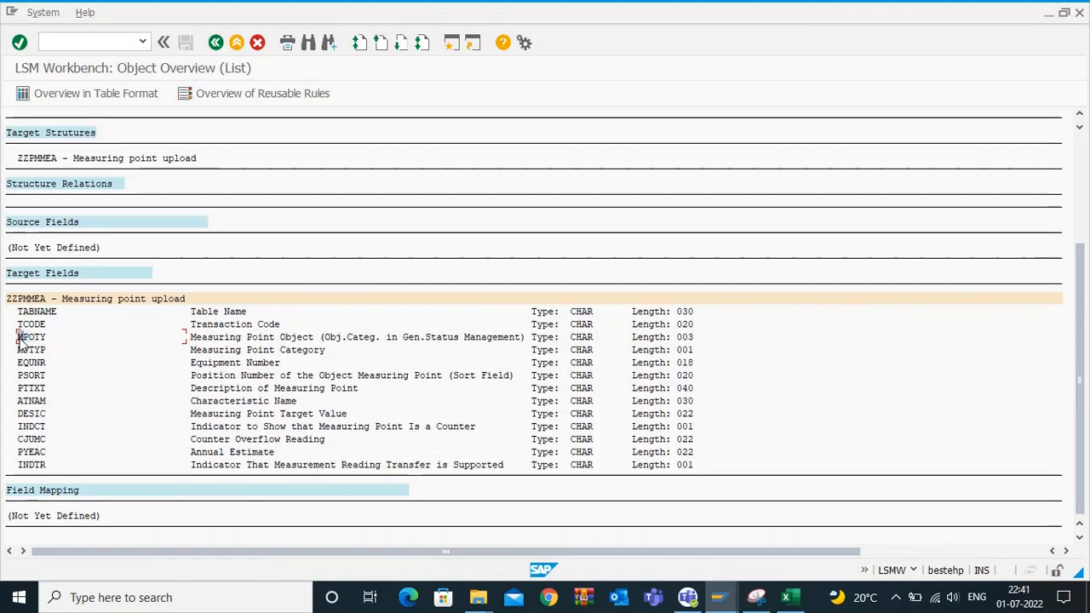
{"action": "left_click_drag", "start_coordinate": [19, 337], "coordinate": [80, 466]}
{"action": "key", "text": "ctrl+y"}
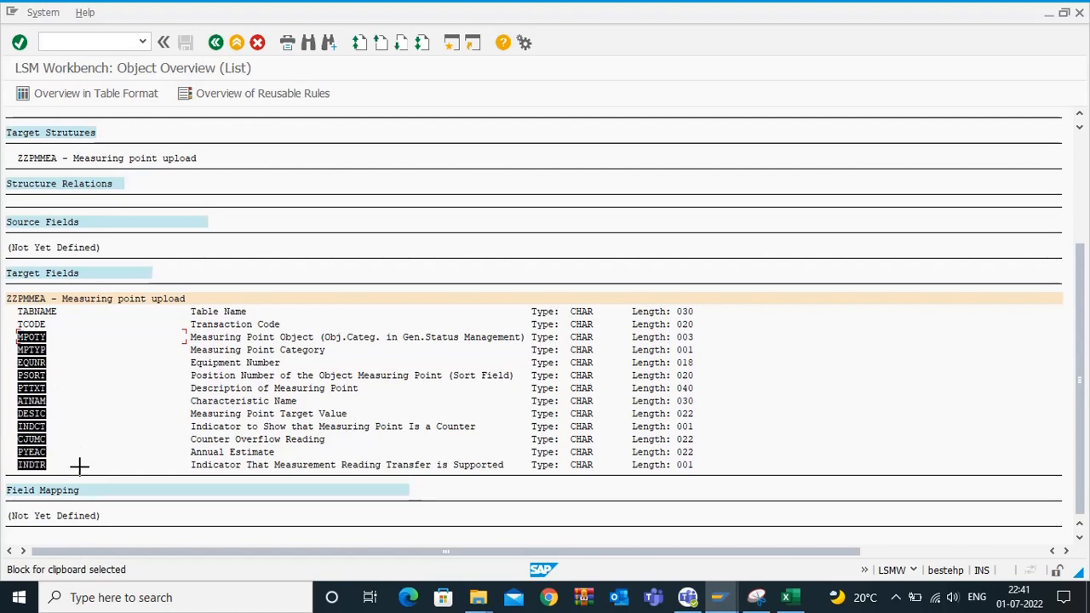
{"action": "key", "text": "ctrl+c"}
{"action": "left_click", "coordinate": [787, 596]}
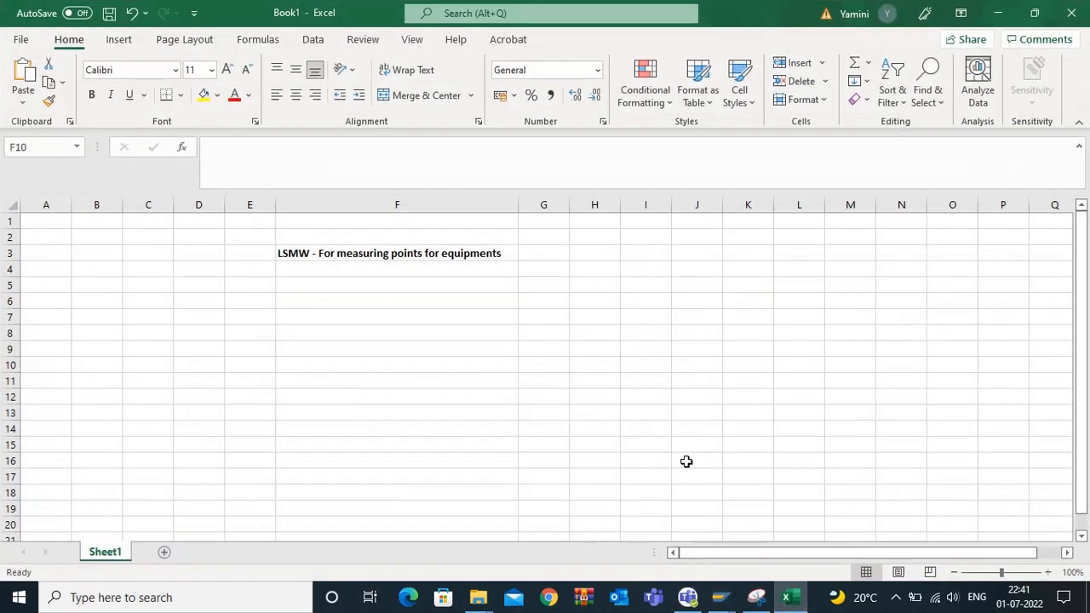
{"action": "left_click", "coordinate": [159, 325]}
{"action": "key", "text": "ctrl+v"}
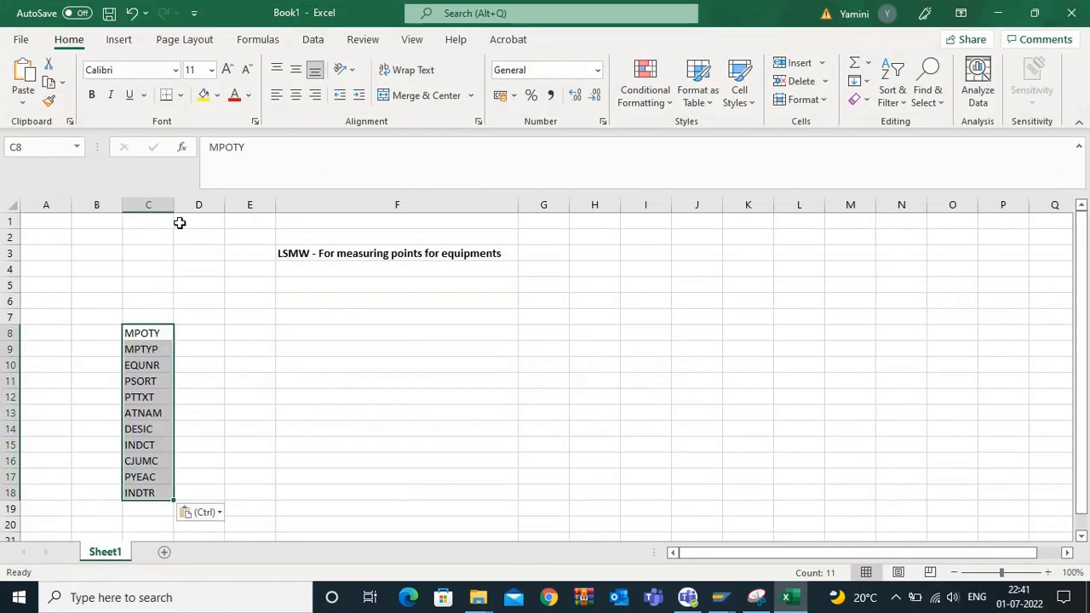
Copy the lengths of the target fields MPOTY through INDTR from the SAP overview into Excel, starting at cell E8.
{"action": "left_click", "coordinate": [756, 597]}
{"action": "mouse_move", "coordinate": [722, 597]}
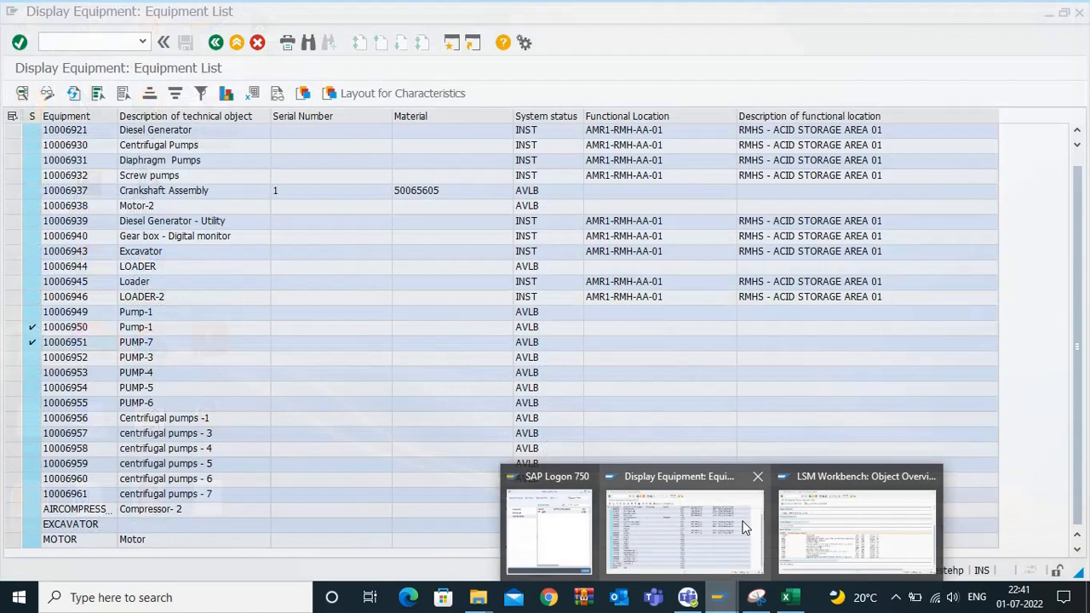
{"action": "left_click", "coordinate": [851, 528]}
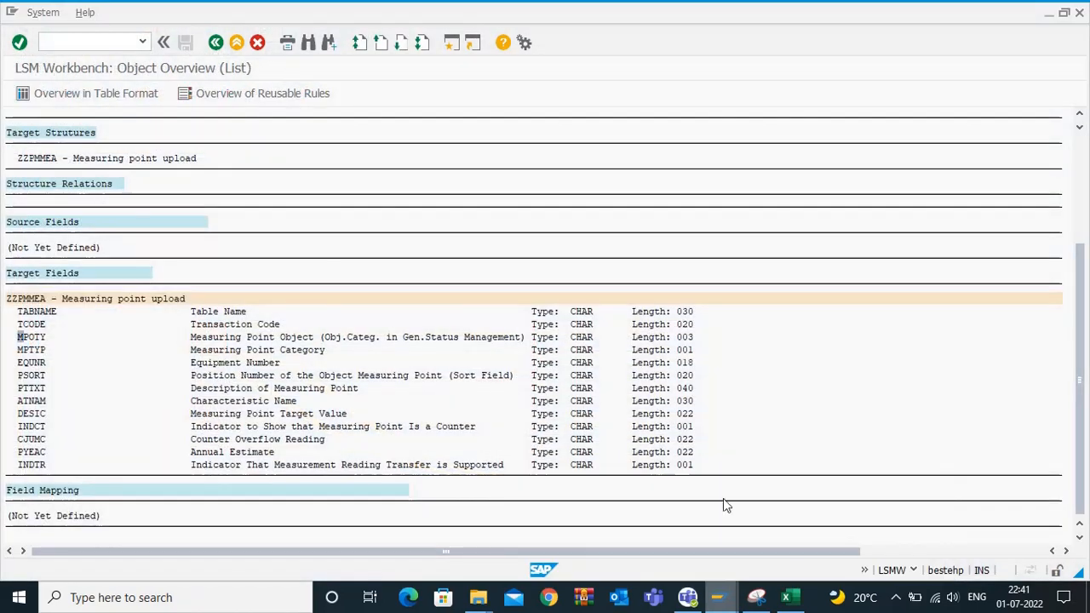
{"action": "left_click", "coordinate": [685, 337]}
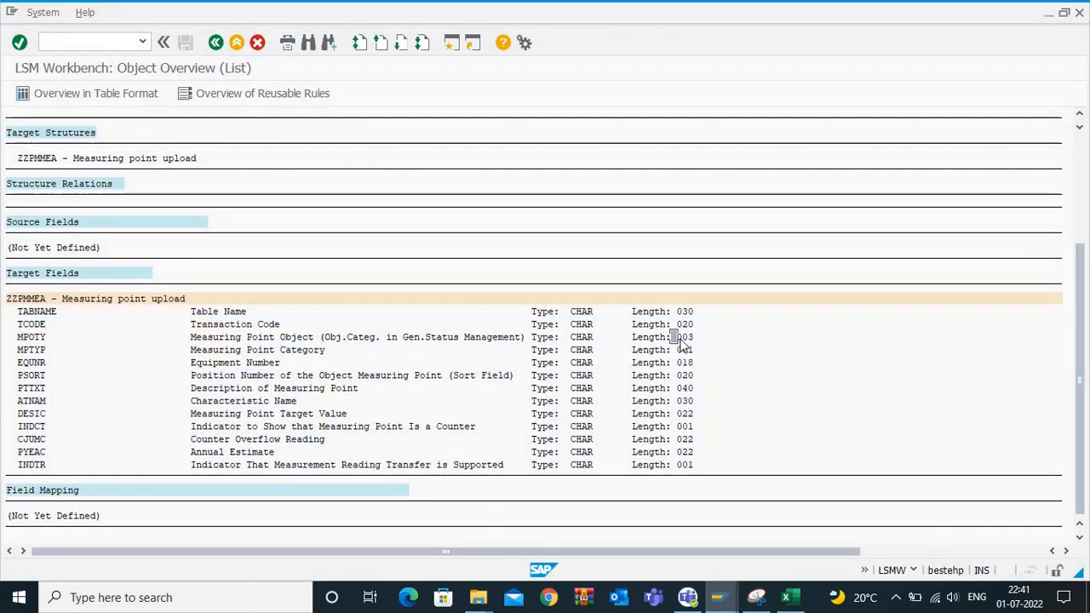
{"action": "key", "text": "ctrl+y"}
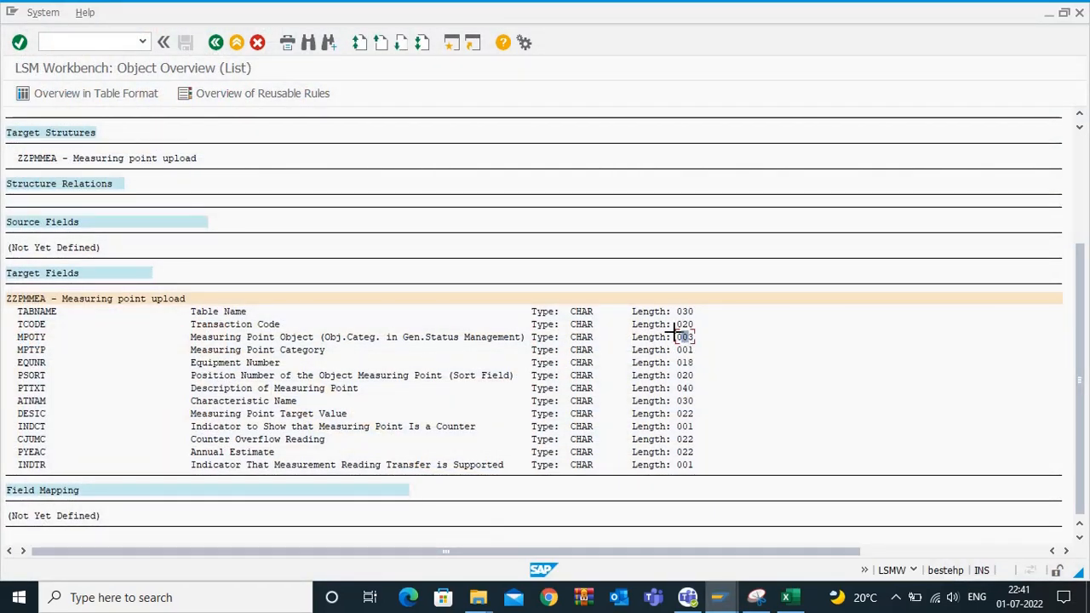
{"action": "left_click_drag", "start_coordinate": [684, 343], "coordinate": [712, 475]}
{"action": "key", "text": "ctrl+c"}
{"action": "left_click", "coordinate": [791, 597]}
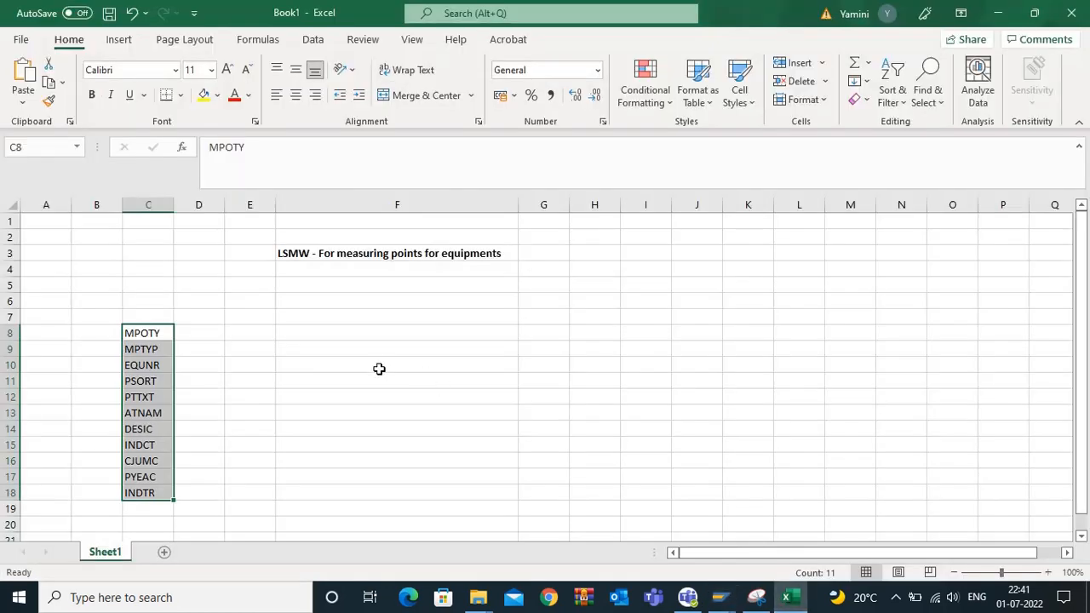
{"action": "left_click", "coordinate": [244, 332]}
{"action": "key", "text": "ctrl+v"}
Fill cells D8 to D18 with the field type C for all the listed fields.
{"action": "left_click", "coordinate": [211, 334]}
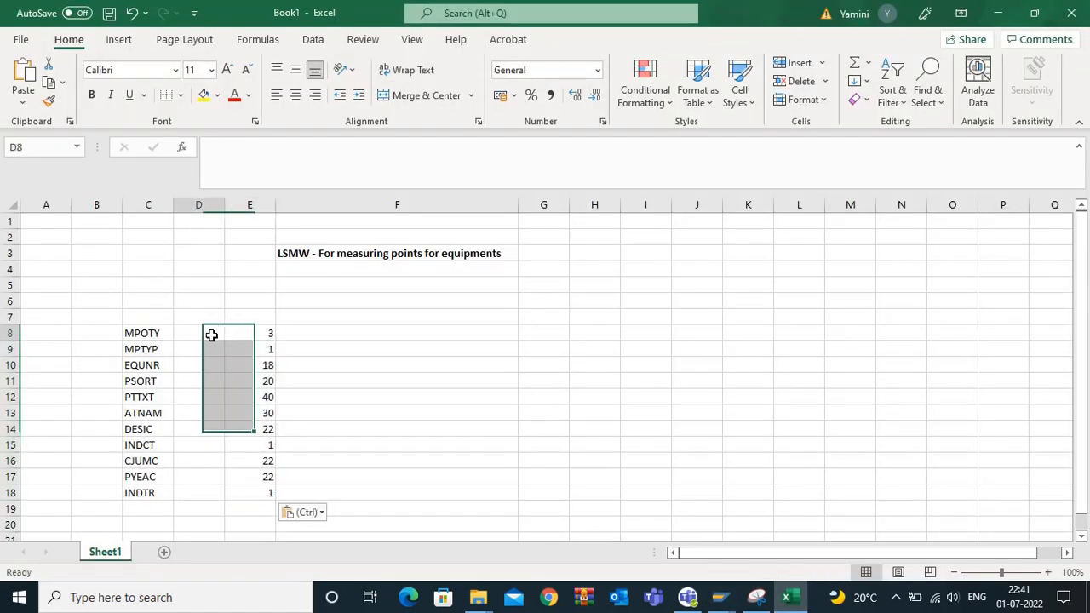
{"action": "type", "text": "C"}
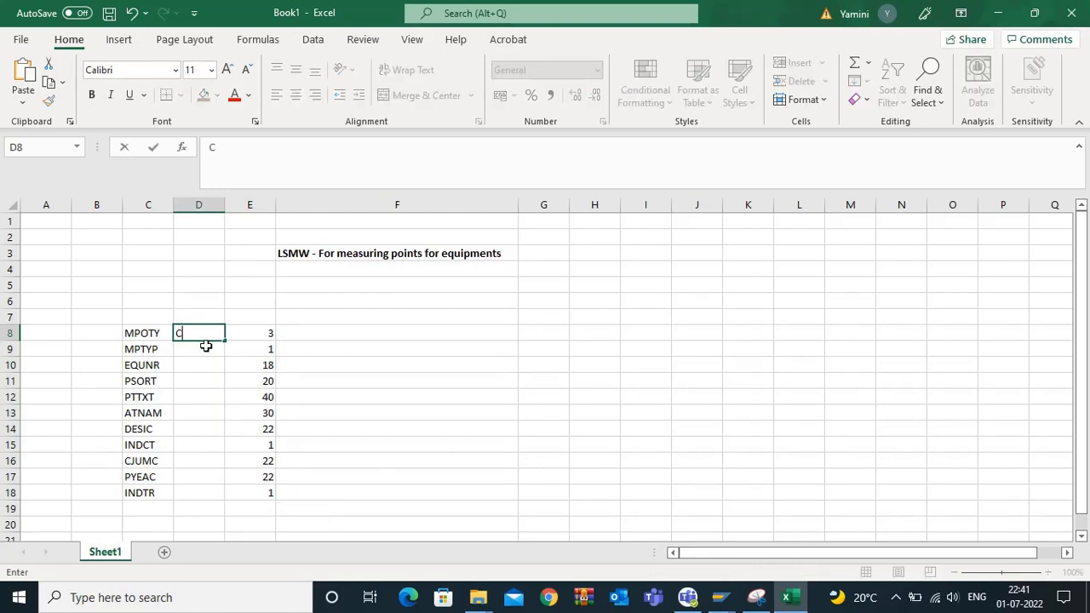
{"action": "left_click", "coordinate": [201, 349]}
{"action": "type", "text": "C"}
{"action": "left_click", "coordinate": [199, 365]}
{"action": "type", "text": "C"}
{"action": "left_click", "coordinate": [201, 380]}
{"action": "type", "text": "C"}
{"action": "left_click", "coordinate": [207, 364]}
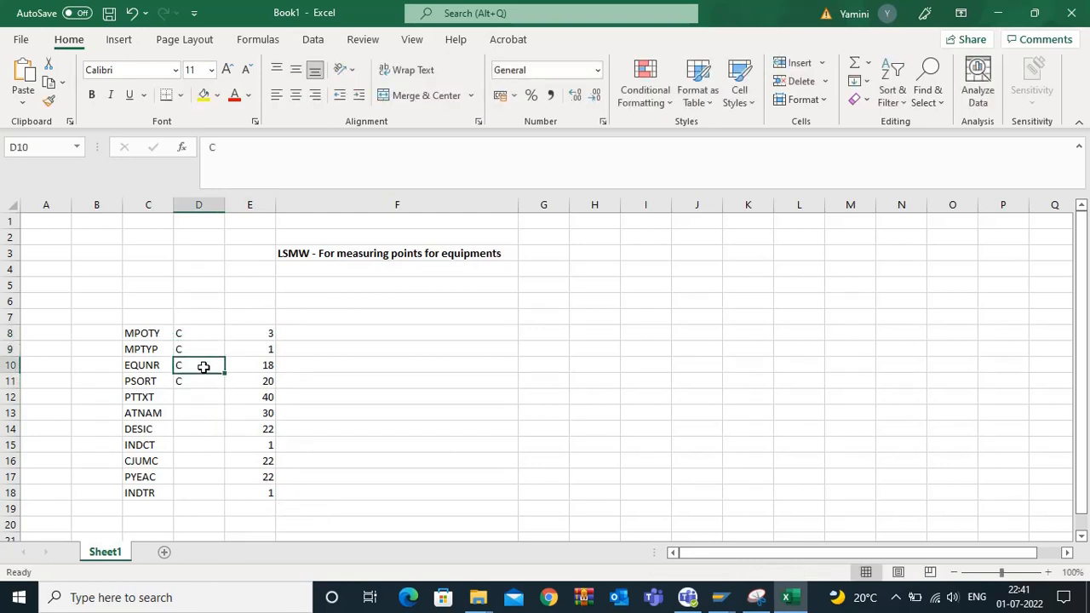
{"action": "key", "text": "ctrl+c"}
{"action": "left_click_drag", "start_coordinate": [184, 396], "coordinate": [179, 490]}
{"action": "key", "text": "ctrl+v"}
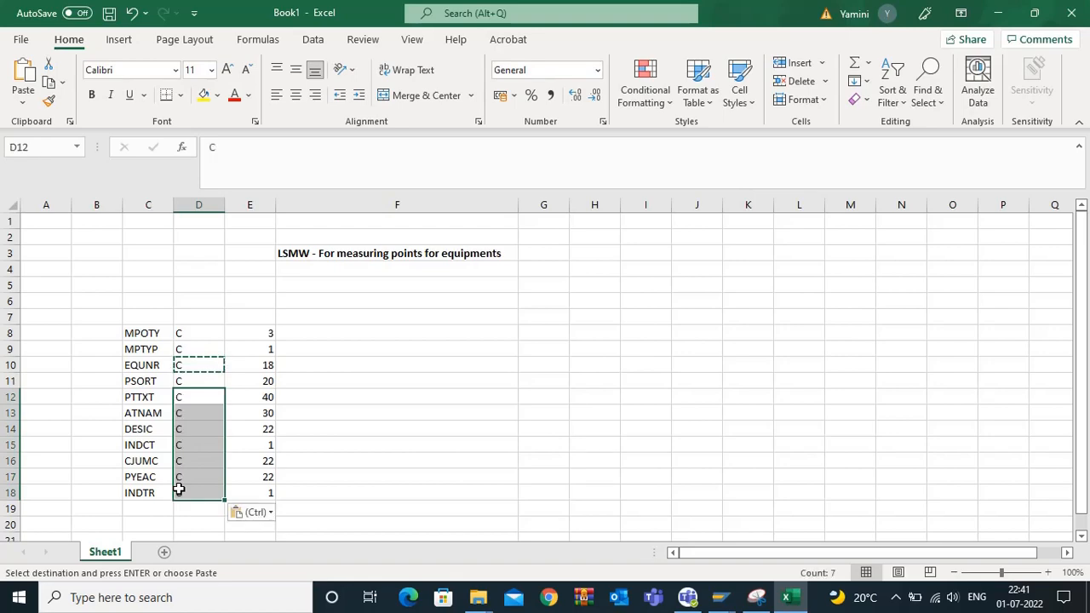
{"action": "key", "text": "Escape"}
Copy the descriptions of the target fields MPOTY through INDTR from the SAP object overview into Excel, starting at cell F8.
{"action": "left_click", "coordinate": [320, 359]}
{"action": "left_click", "coordinate": [341, 334]}
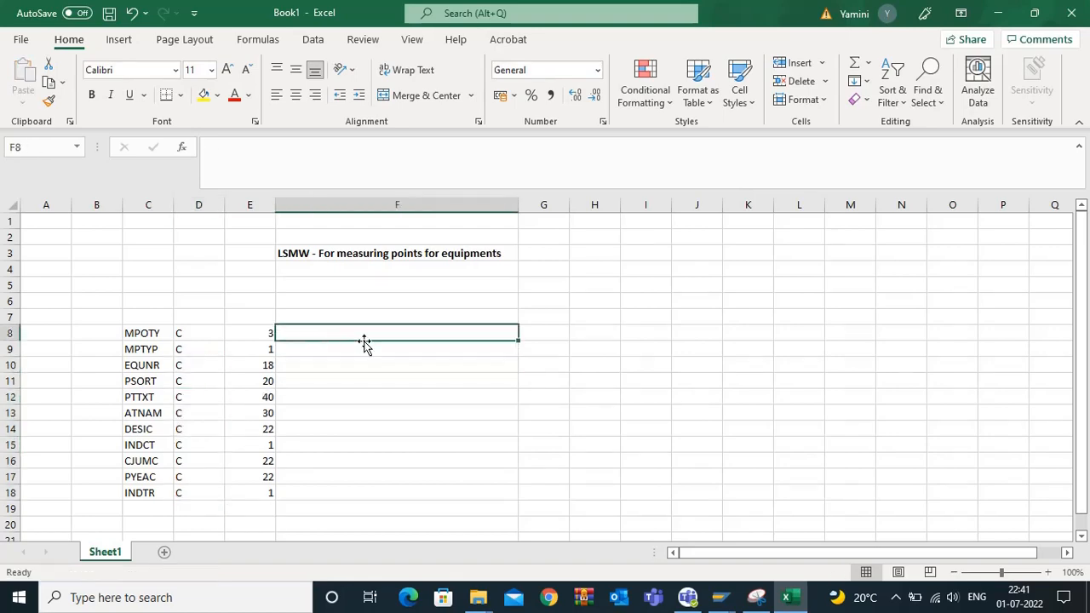
{"action": "left_click", "coordinate": [720, 598]}
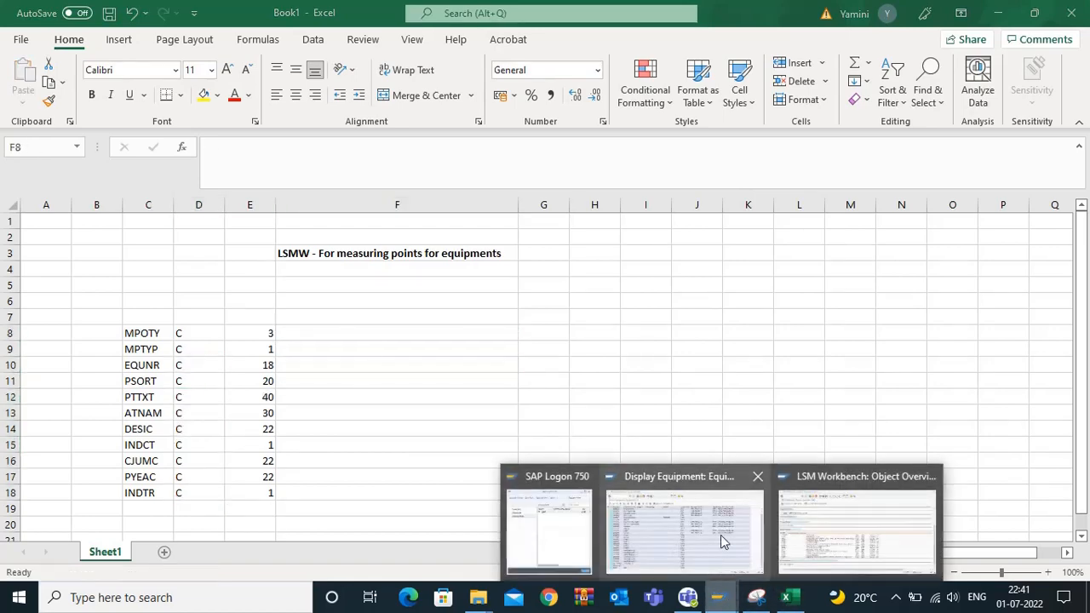
{"action": "left_click", "coordinate": [851, 523]}
{"action": "left_click", "coordinate": [235, 337]}
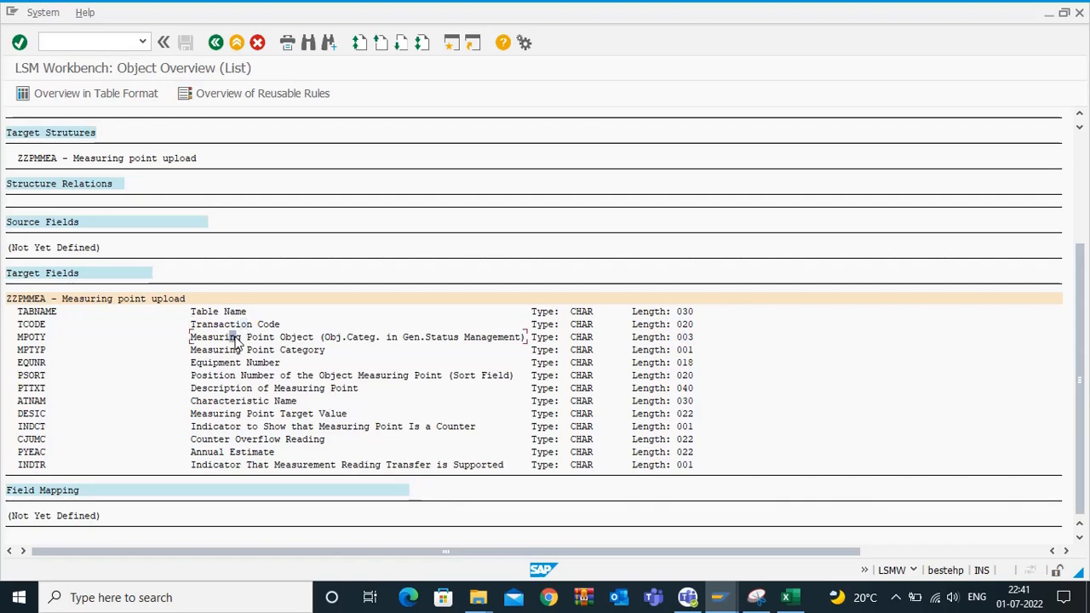
{"action": "key", "text": "ctrl+y"}
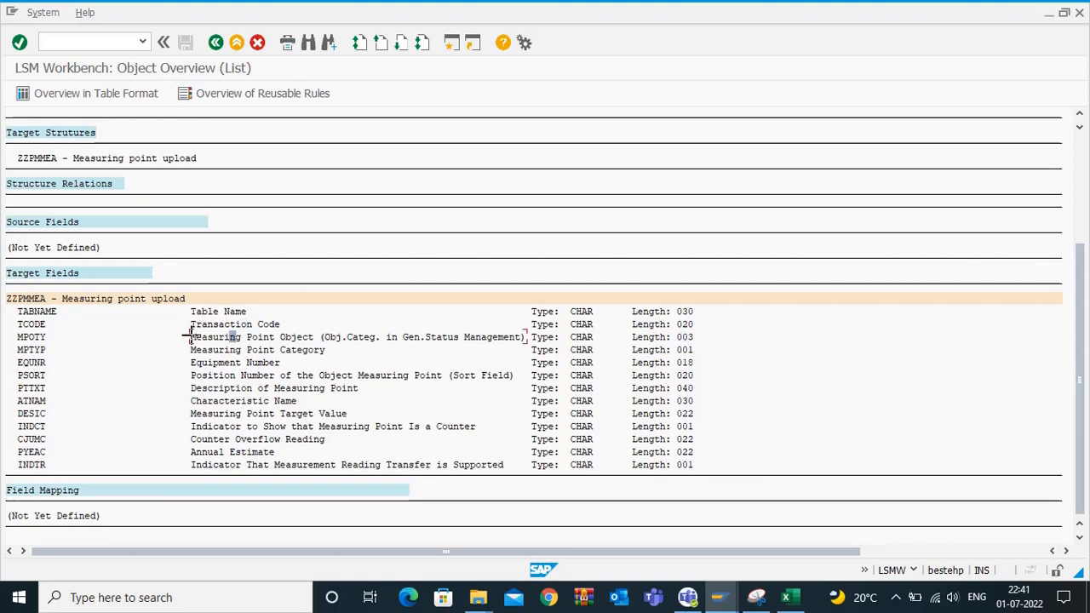
{"action": "left_click_drag", "start_coordinate": [191, 336], "coordinate": [528, 478]}
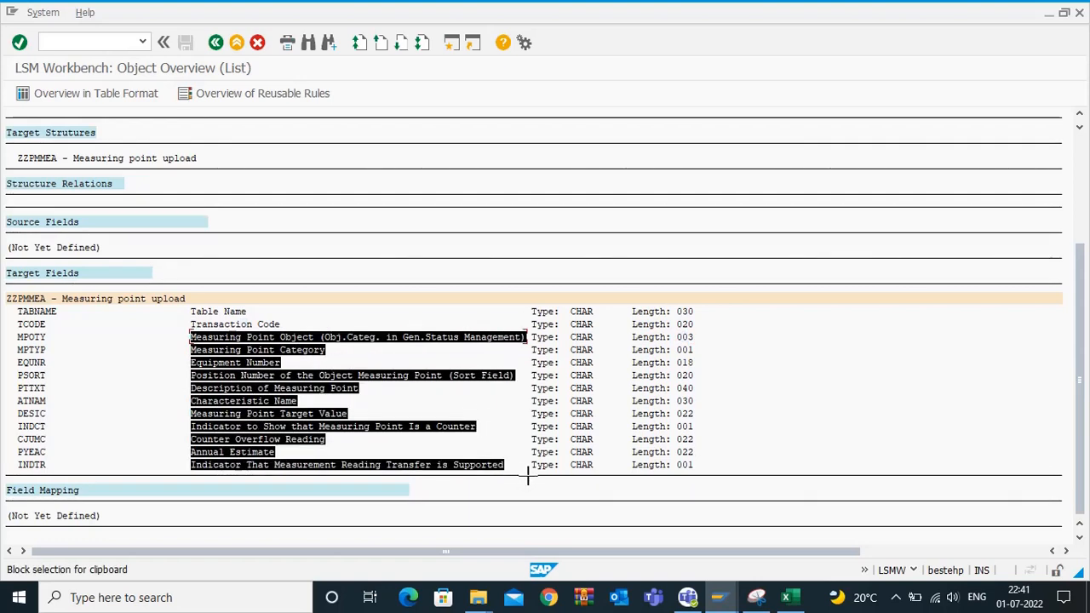
{"action": "key", "text": "ctrl+c"}
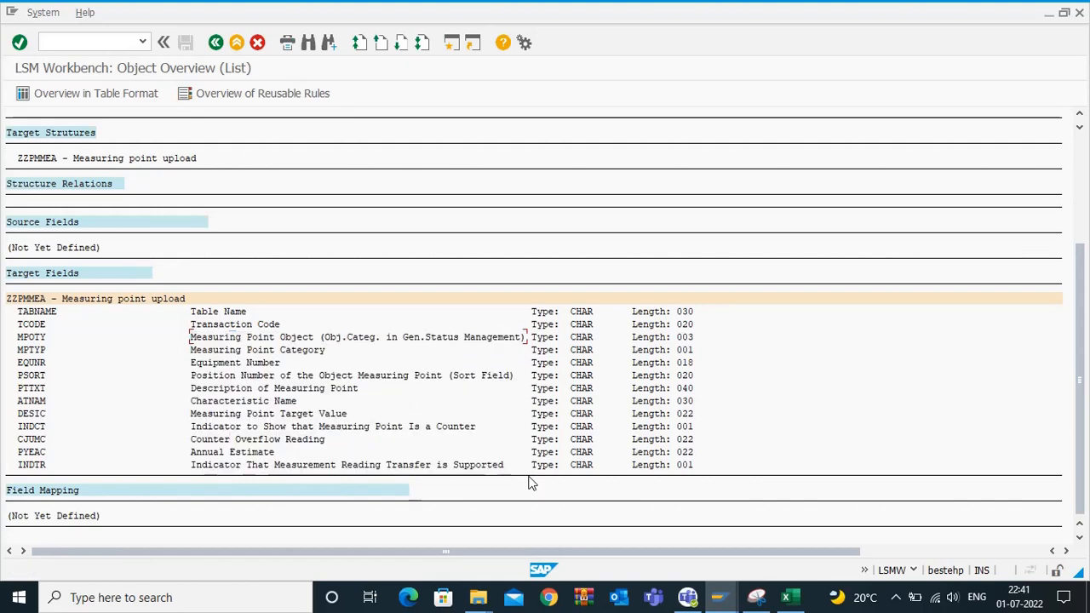
{"action": "left_click", "coordinate": [785, 596]}
{"action": "key", "text": "ctrl+v"}
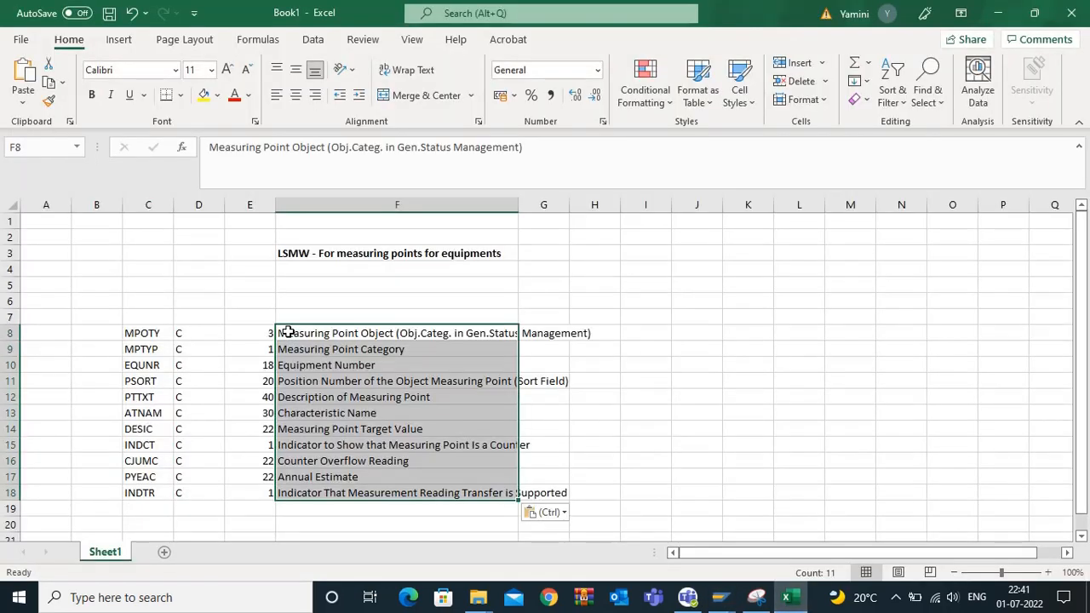
Widen column F so that the field descriptions fit inside it.
{"action": "left_click_drag", "start_coordinate": [519, 205], "coordinate": [639, 244]}
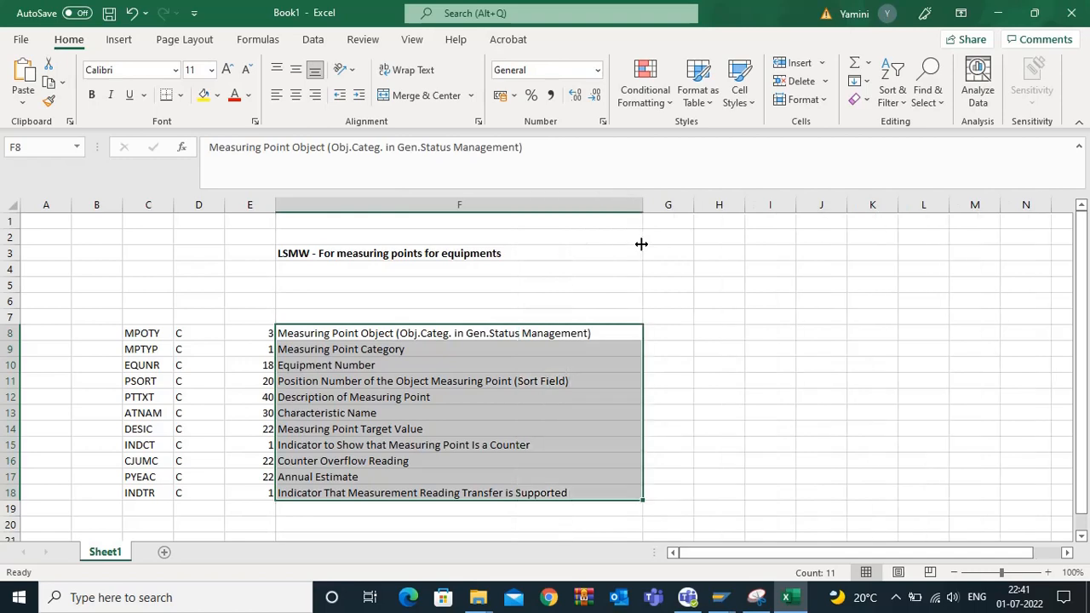
{"action": "left_click", "coordinate": [730, 335]}
{"action": "scroll", "coordinate": [730, 335], "scroll_direction": "down", "scroll_amount": 1}
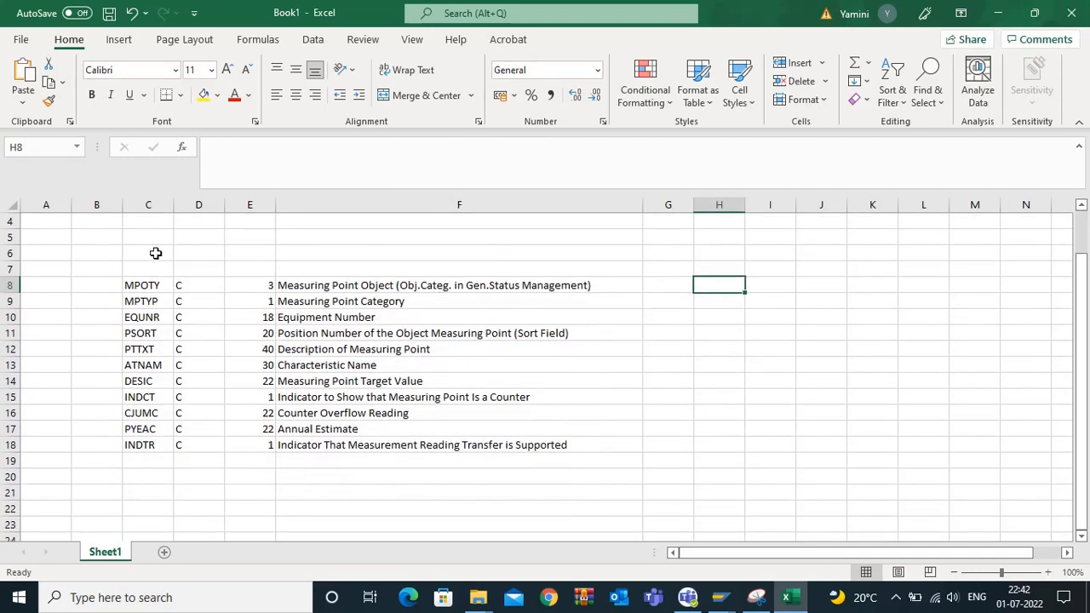
{"action": "left_click_drag", "start_coordinate": [153, 281], "coordinate": [494, 416]}
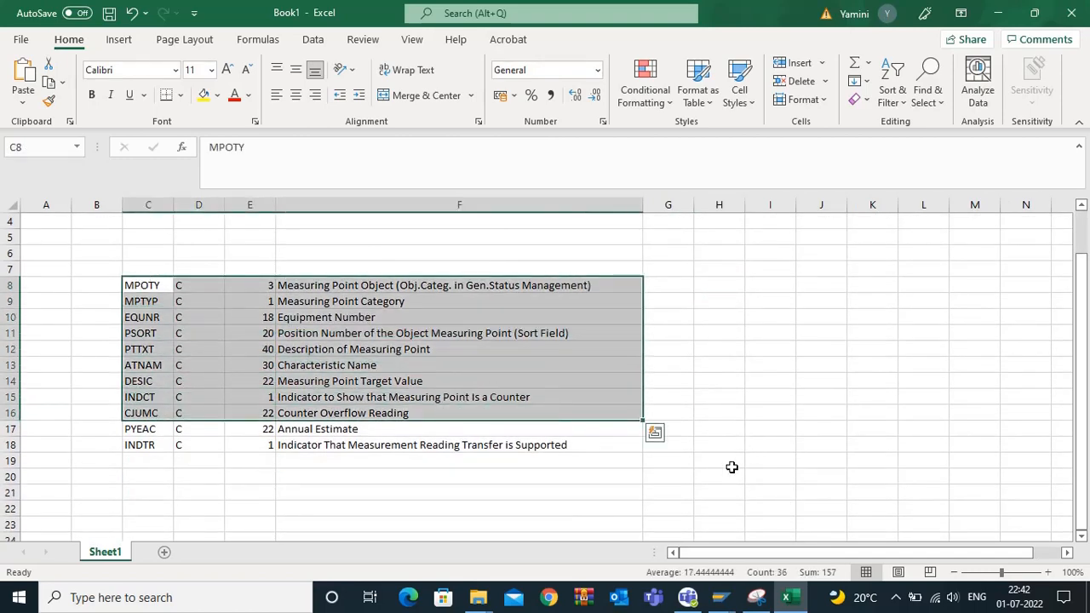
Return to SAP, open Maintain Source Fields in change mode and display the field table of source structure ZZPMAMR.
{"action": "left_click", "coordinate": [719, 597]}
{"action": "left_click", "coordinate": [855, 528]}
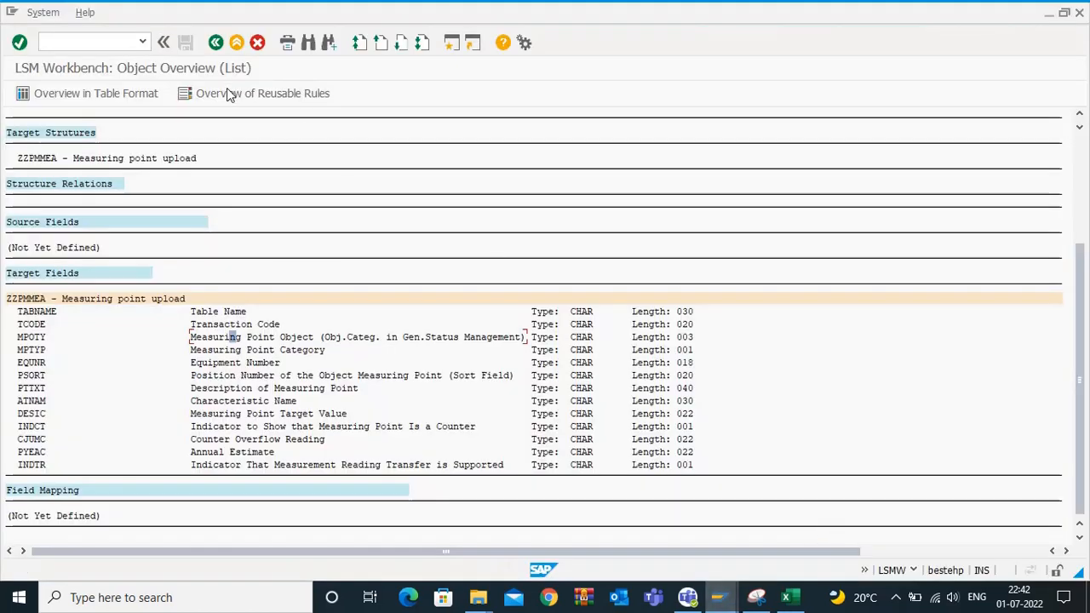
{"action": "scroll", "coordinate": [252, 249], "scroll_direction": "up", "scroll_amount": 1}
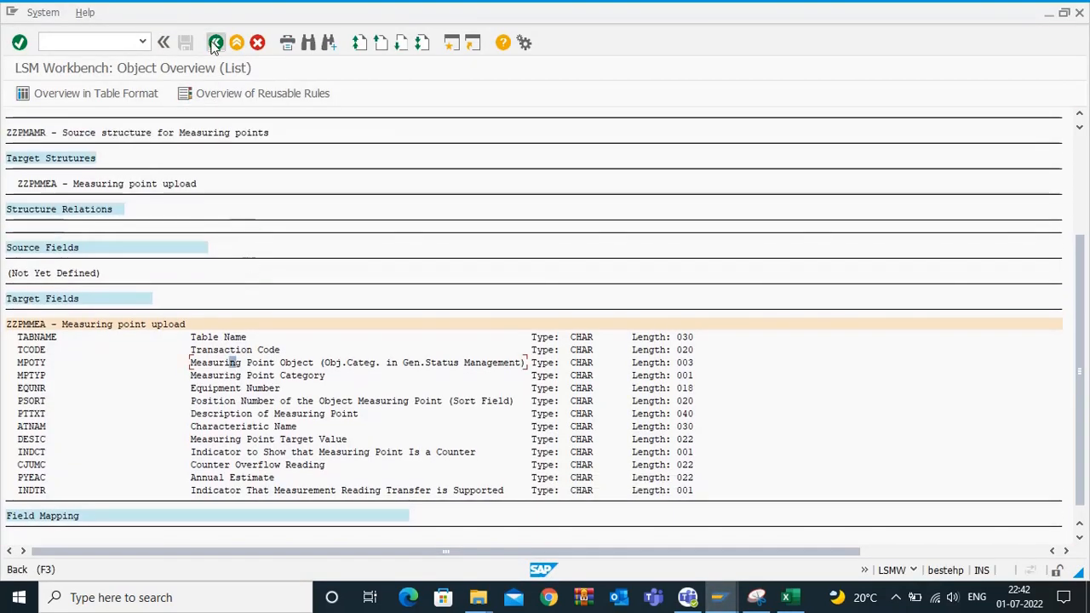
{"action": "left_click", "coordinate": [215, 42]}
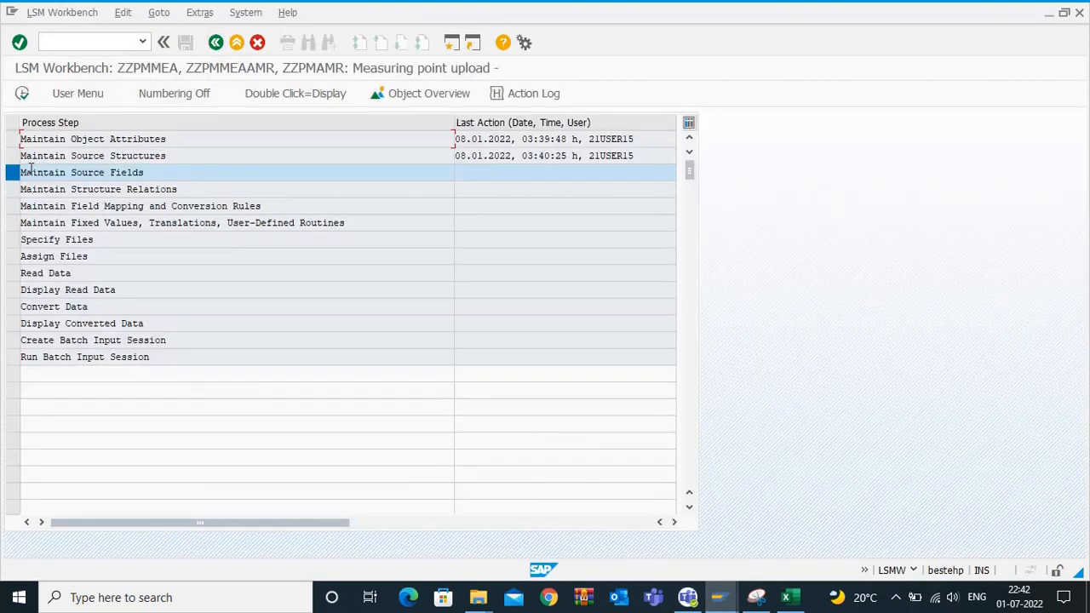
{"action": "left_click", "coordinate": [24, 96]}
{"action": "left_click", "coordinate": [22, 93]}
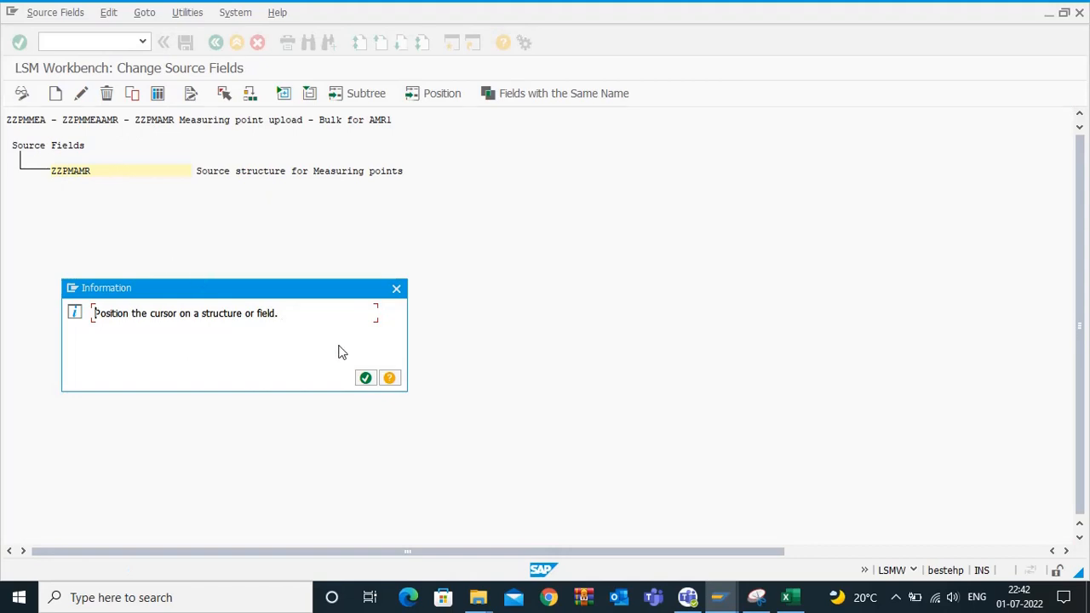
{"action": "left_click", "coordinate": [365, 378]}
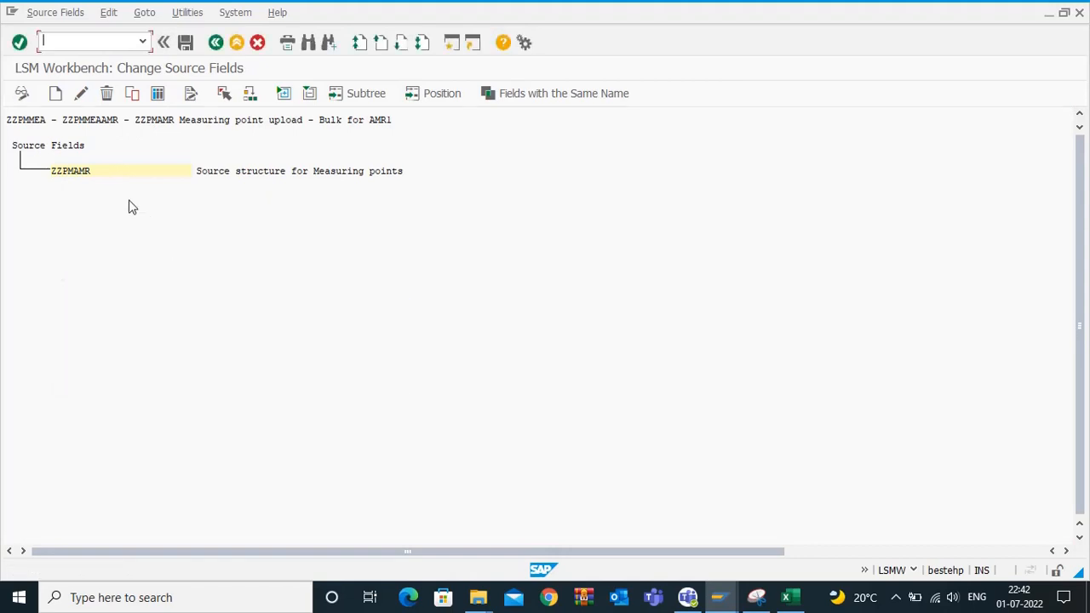
{"action": "left_click", "coordinate": [157, 93]}
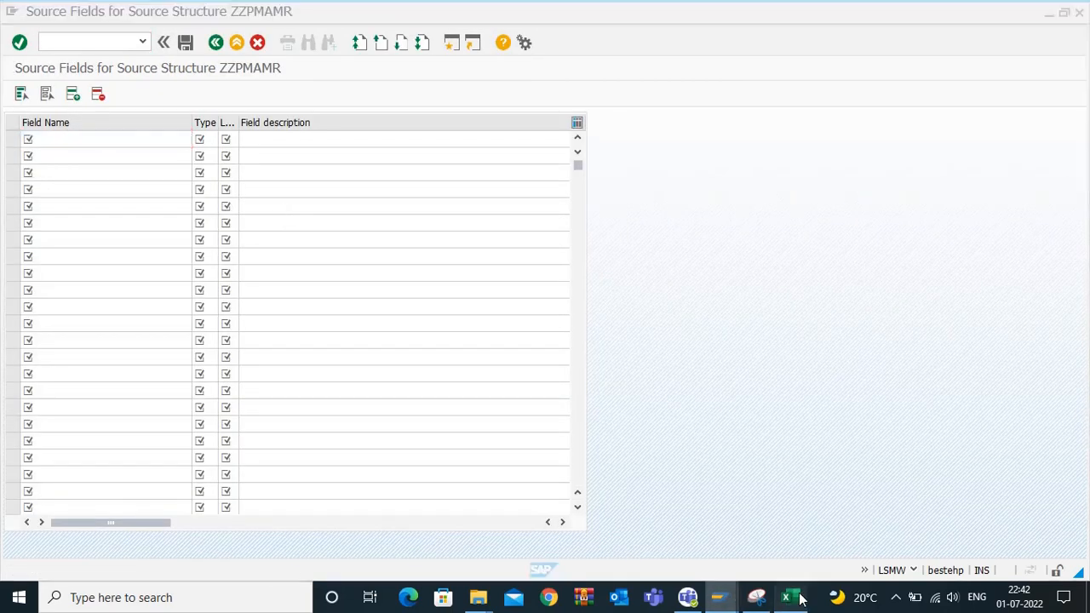
Copy the field names MPOTY through INDTR from Excel cells C8 to C18 into the Field Name column of the SAP source fields table.
{"action": "left_click", "coordinate": [785, 597]}
{"action": "left_click", "coordinate": [145, 298]}
{"action": "left_click_drag", "start_coordinate": [146, 287], "coordinate": [142, 444]}
{"action": "key", "text": "ctrl+c"}
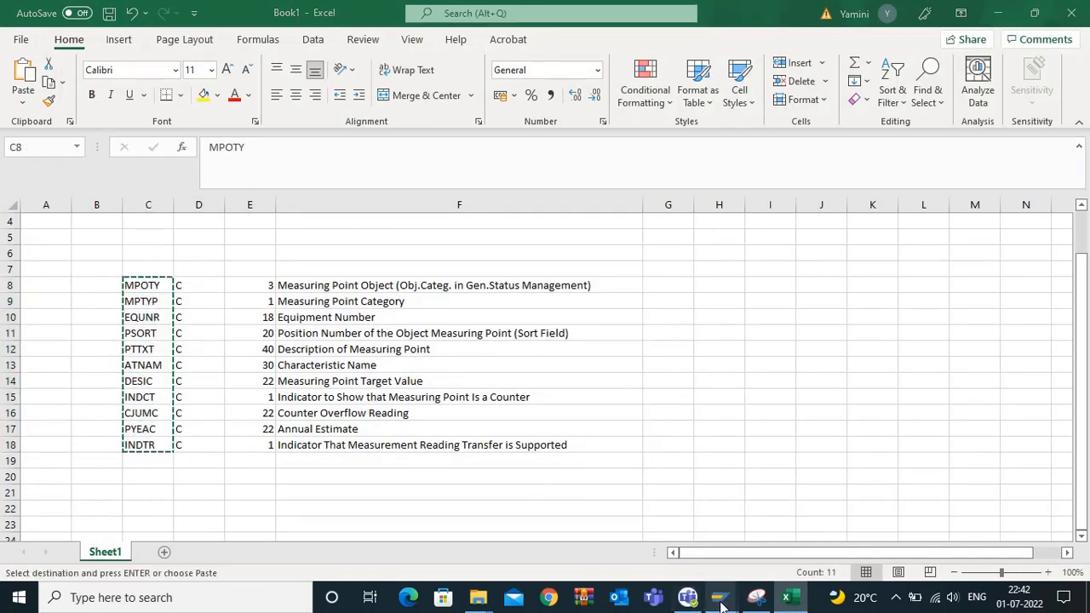
{"action": "mouse_move", "coordinate": [718, 597]}
{"action": "left_click", "coordinate": [855, 524]}
{"action": "key", "text": "ctrl+v"}
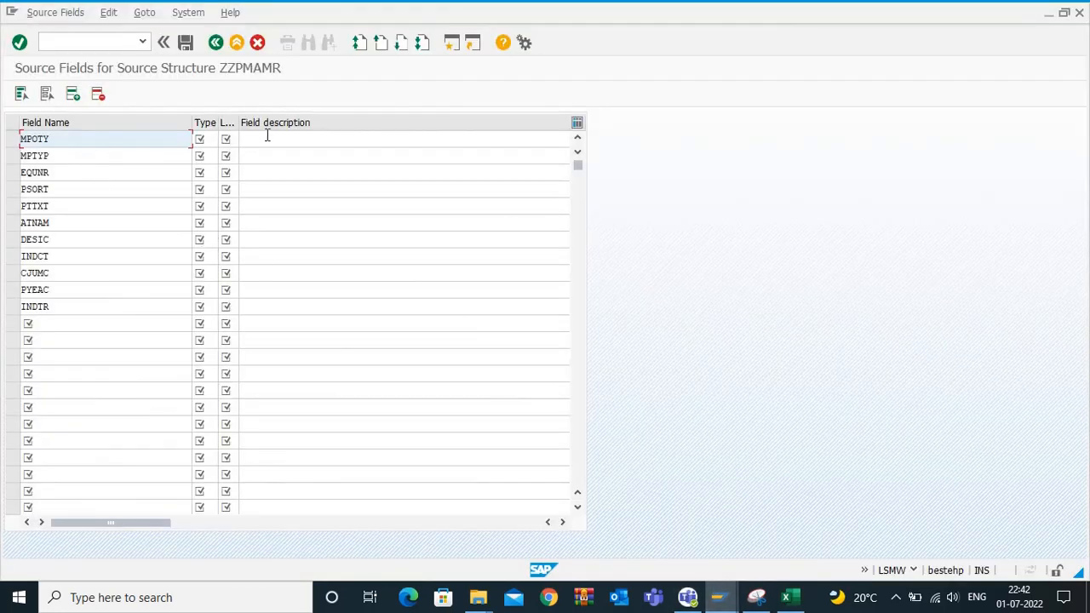
Copy the field type C from Excel cells D8 to D18 into the Type column for all source fields in SAP.
{"action": "left_click", "coordinate": [205, 139]}
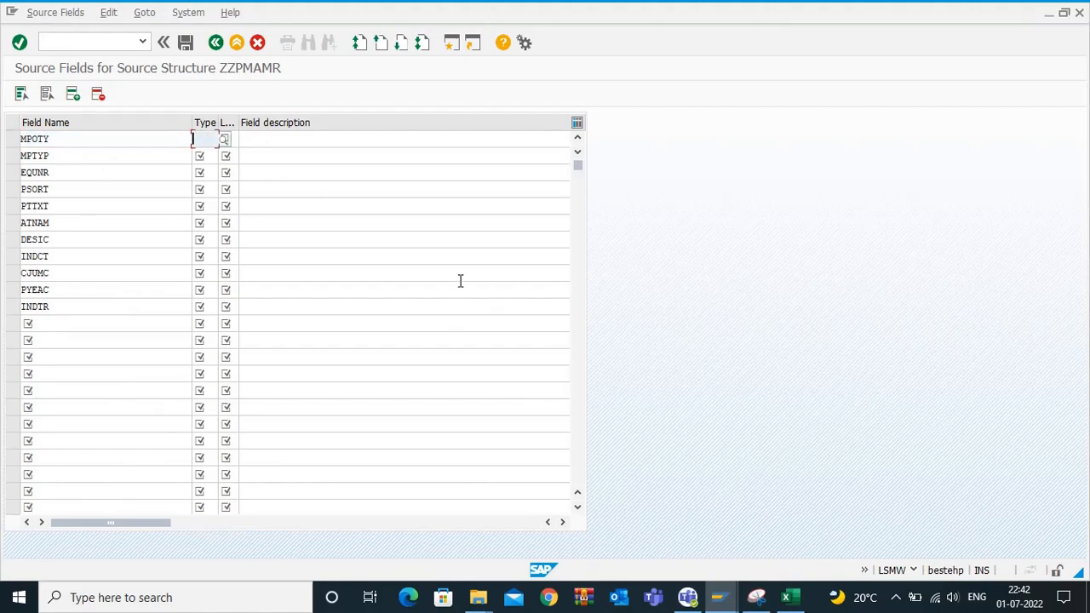
{"action": "left_click", "coordinate": [787, 598]}
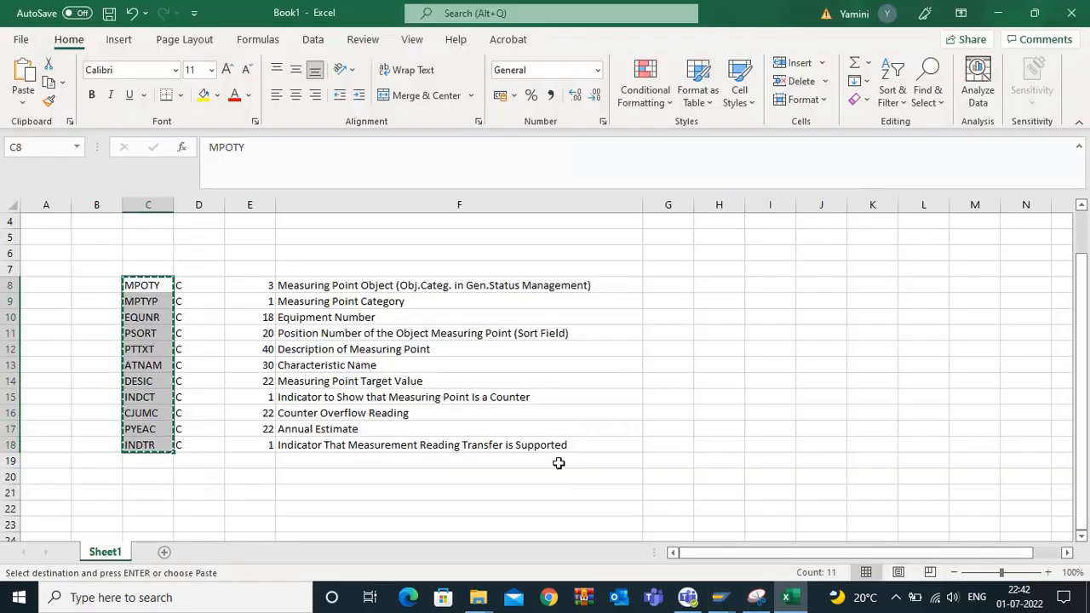
{"action": "left_click", "coordinate": [334, 449]}
{"action": "left_click_drag", "start_coordinate": [197, 287], "coordinate": [211, 437]}
{"action": "key", "text": "ctrl+c"}
{"action": "mouse_move", "coordinate": [717, 597]}
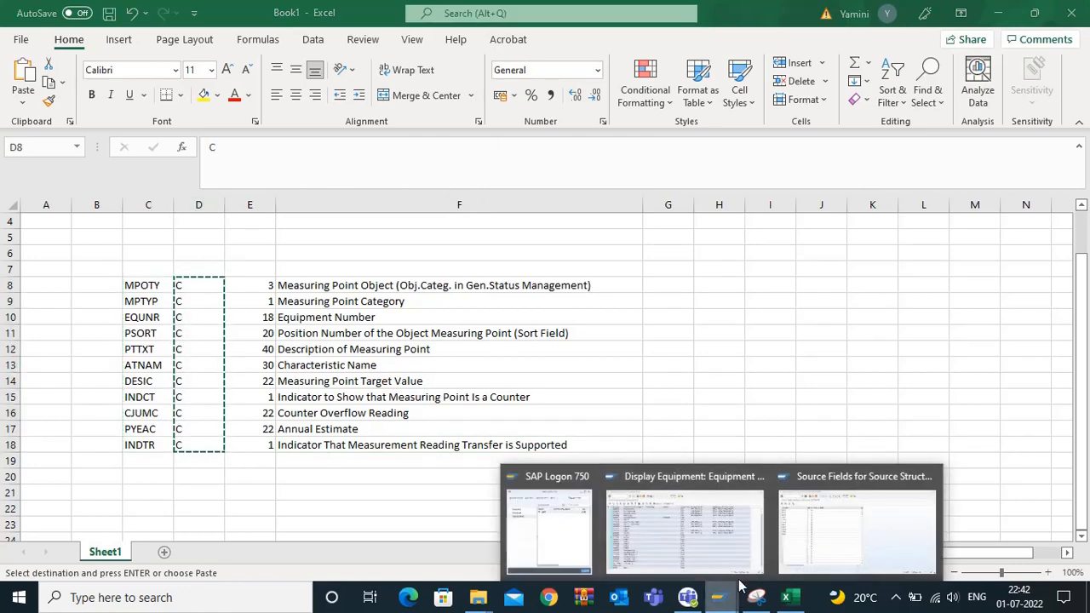
{"action": "left_click", "coordinate": [783, 532]}
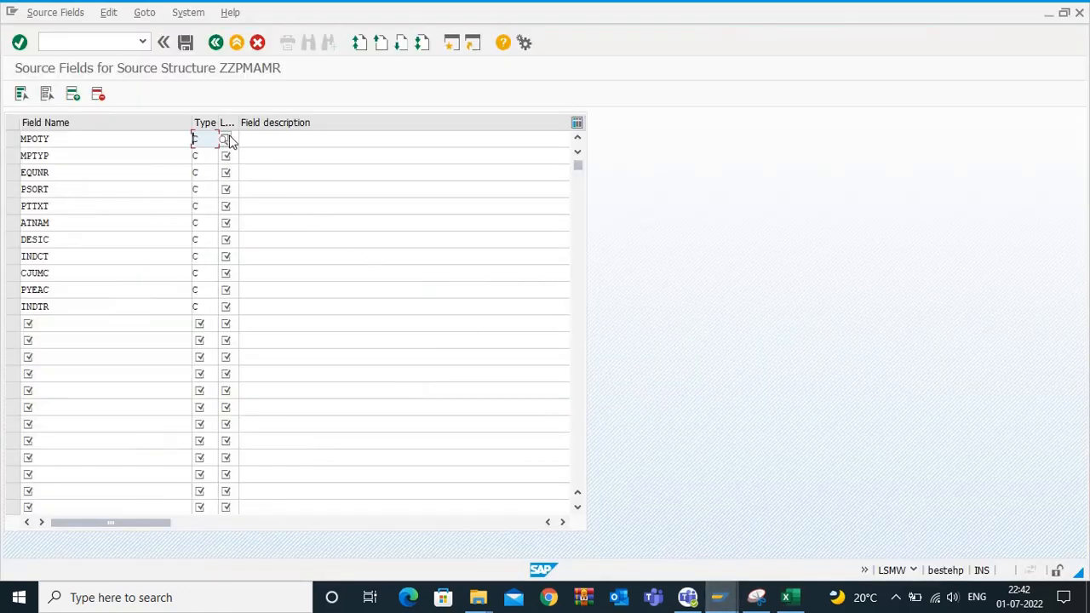
Copy the field lengths from Excel cells E8 to E18 into the length column of the SAP source fields table.
{"action": "left_click", "coordinate": [779, 596]}
{"action": "left_click", "coordinate": [454, 377]}
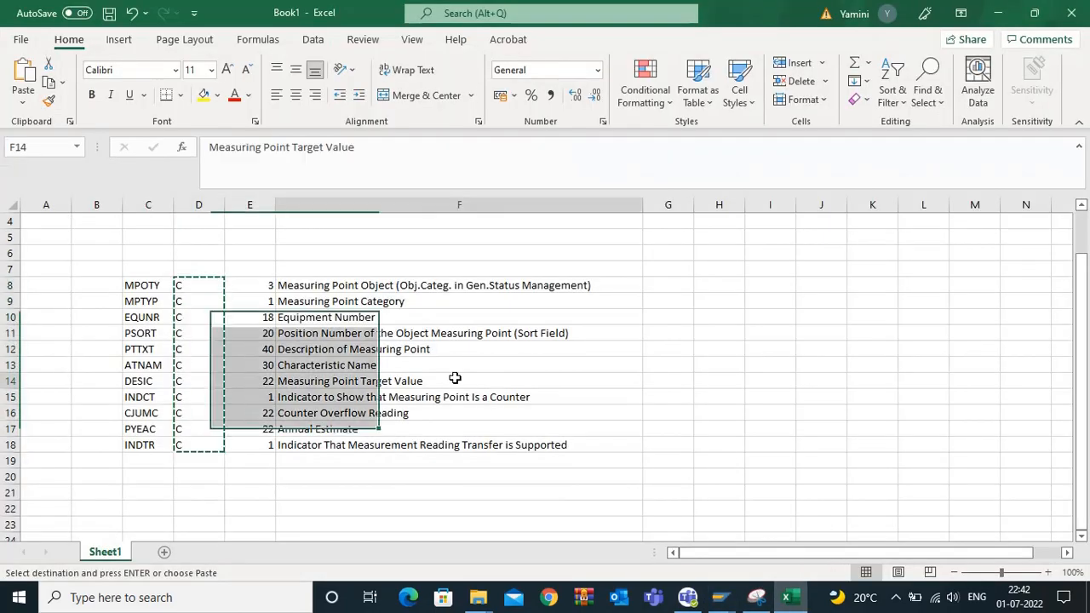
{"action": "left_click_drag", "start_coordinate": [238, 284], "coordinate": [267, 457]}
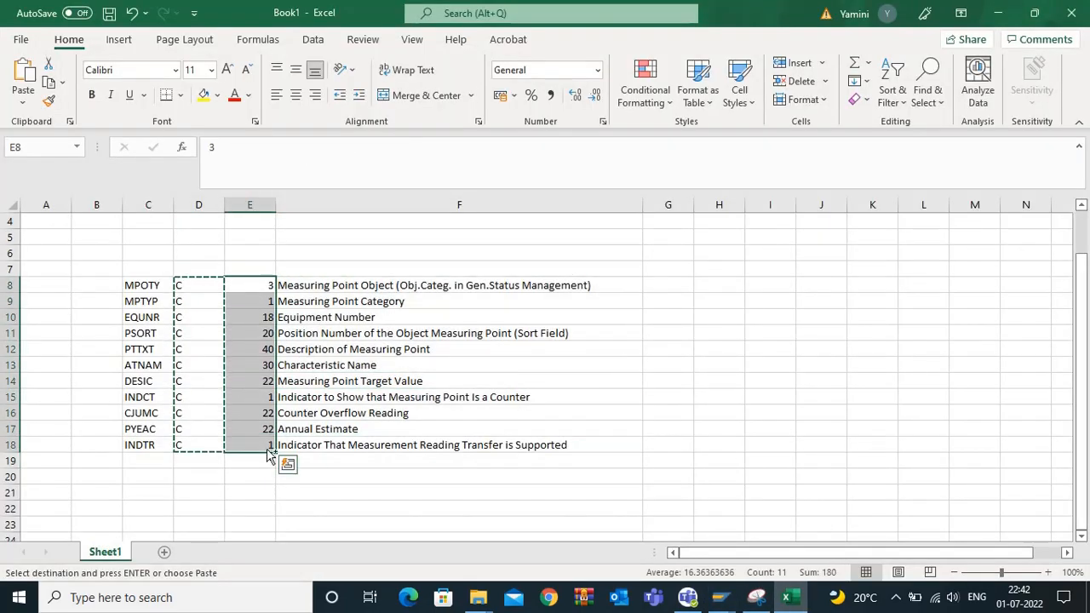
{"action": "mouse_move", "coordinate": [721, 596]}
{"action": "left_click", "coordinate": [817, 537]}
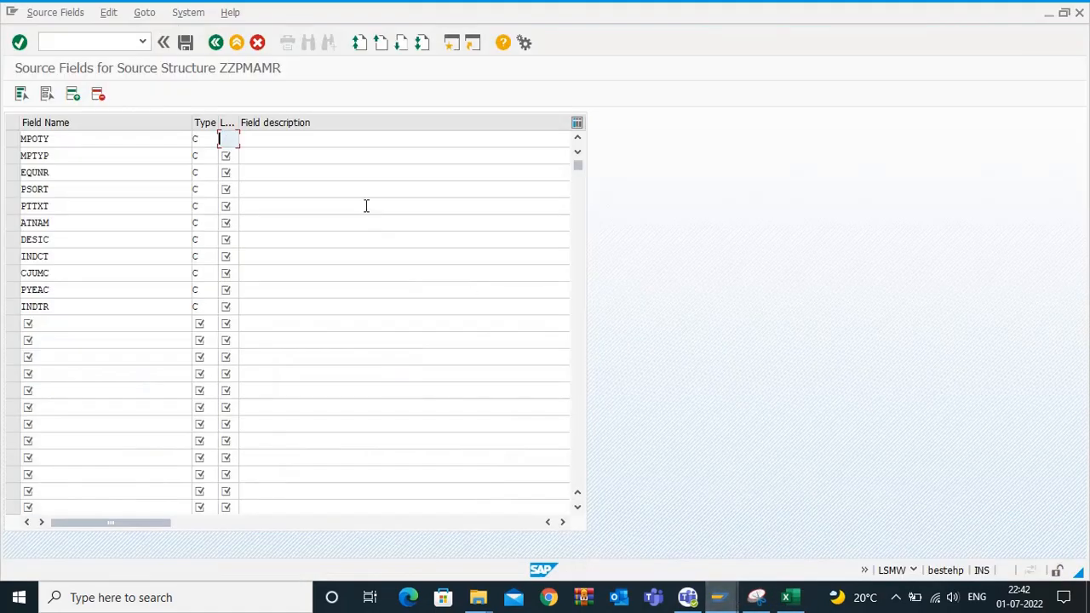
{"action": "key", "text": "ctrl+v"}
Copy the descriptions from Excel cells F8 to F18 into the Field description column of the SAP source fields table.
{"action": "left_click", "coordinate": [283, 141]}
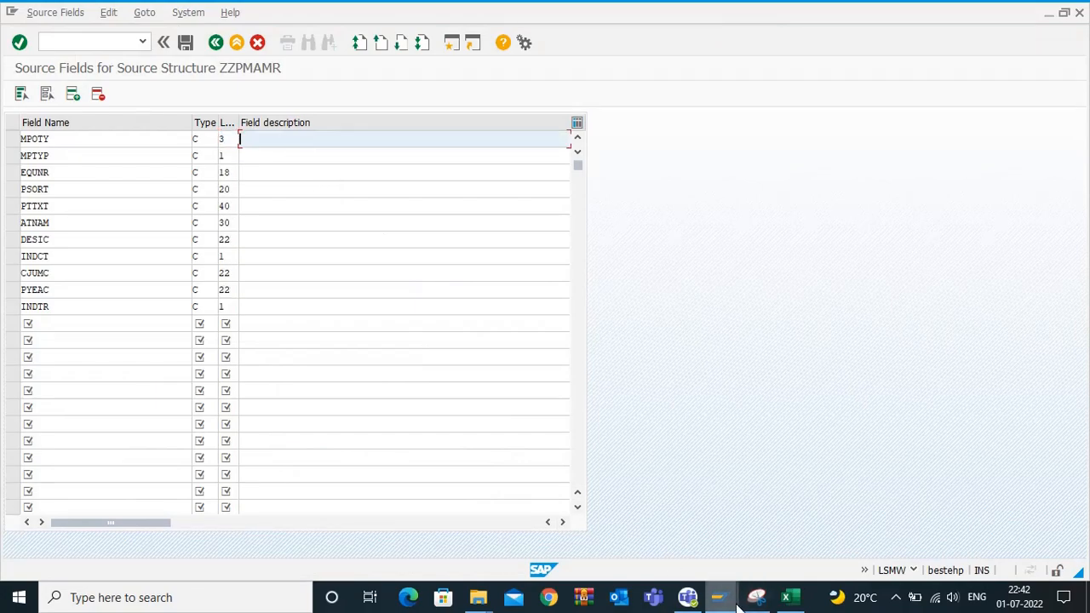
{"action": "left_click", "coordinate": [786, 597]}
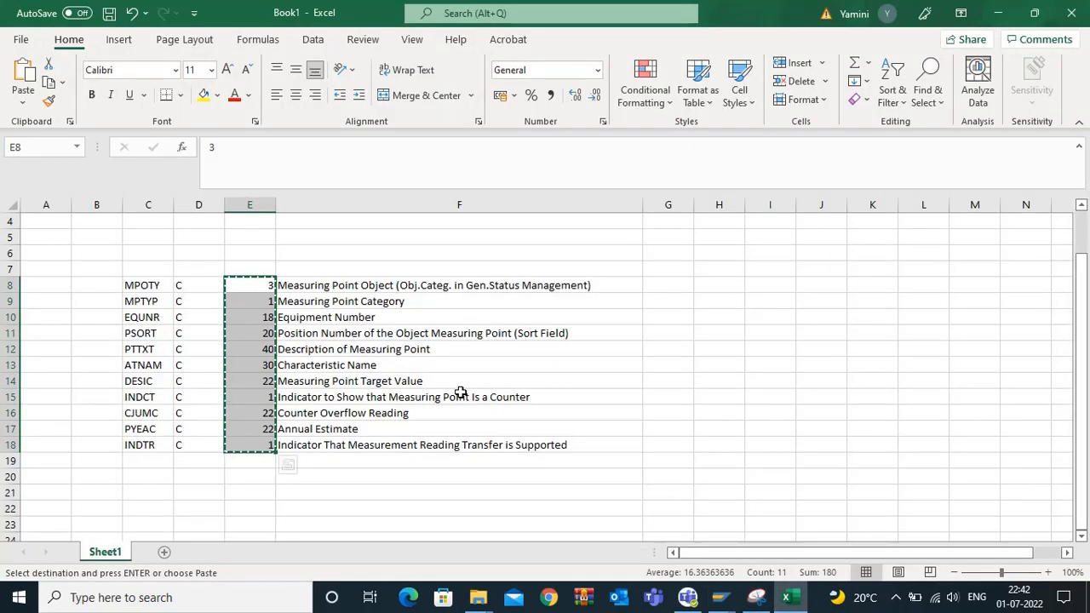
{"action": "left_click_drag", "start_coordinate": [460, 393], "coordinate": [460, 380]}
{"action": "left_click_drag", "start_coordinate": [316, 286], "coordinate": [358, 437]}
{"action": "key", "text": "ctrl+c"}
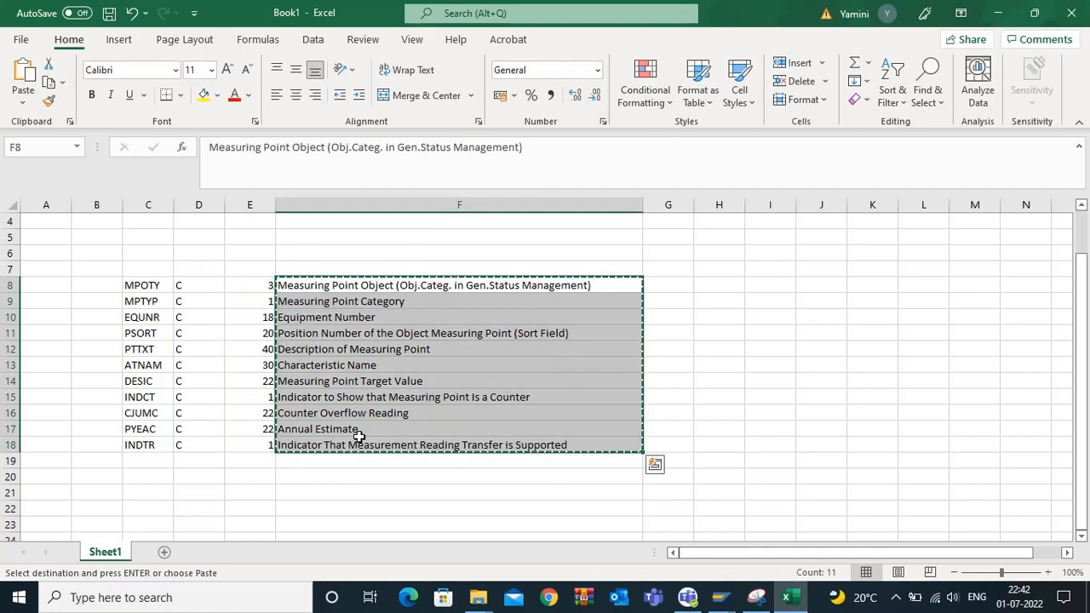
{"action": "left_click", "coordinate": [826, 510]}
{"action": "key", "text": "ctrl+v"}
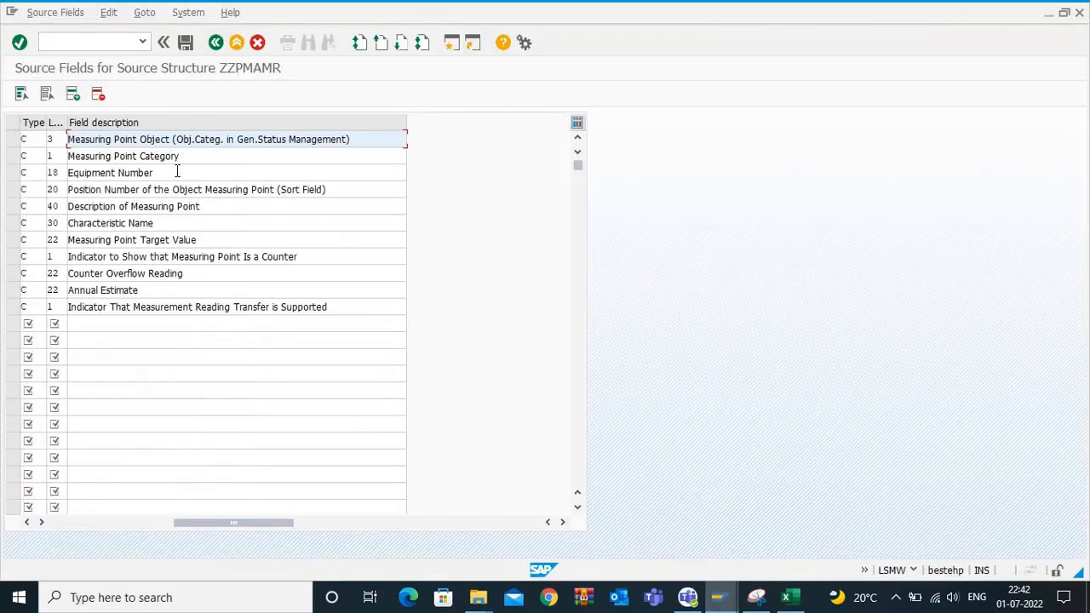
{"action": "key", "text": "Return"}
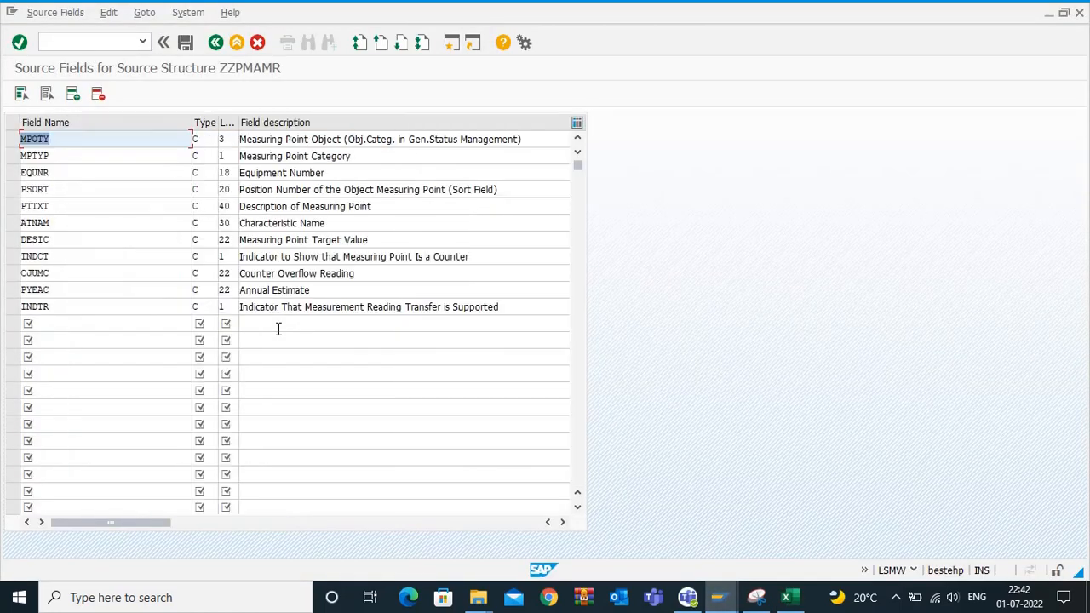
Save the field table, return to the source fields overview of ZZPMAMR and save the source fields there.
{"action": "left_click", "coordinate": [185, 42]}
{"action": "left_click", "coordinate": [215, 43]}
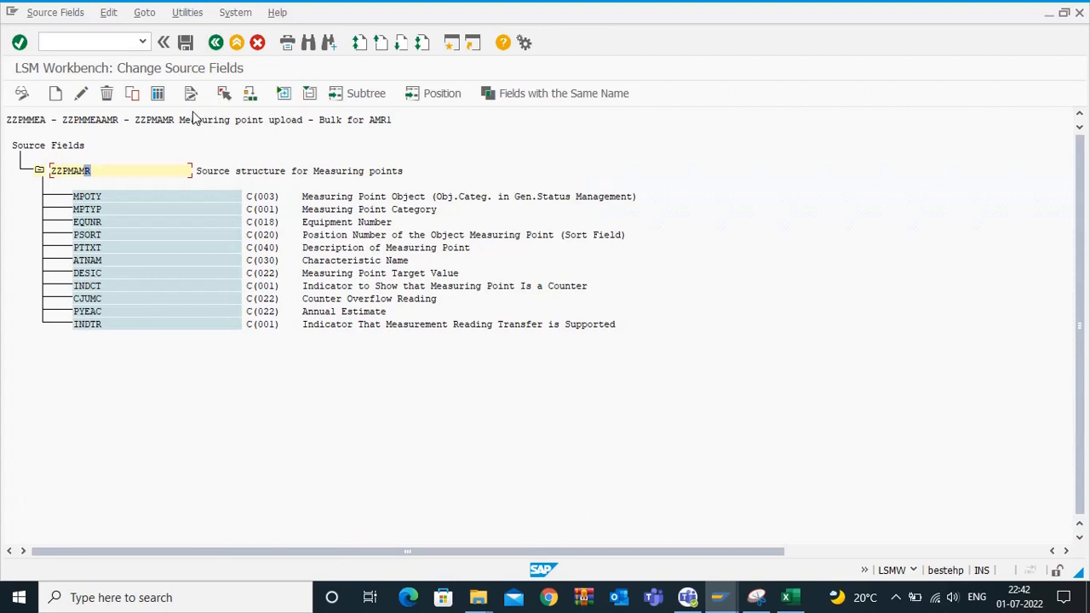
{"action": "left_click", "coordinate": [186, 46]}
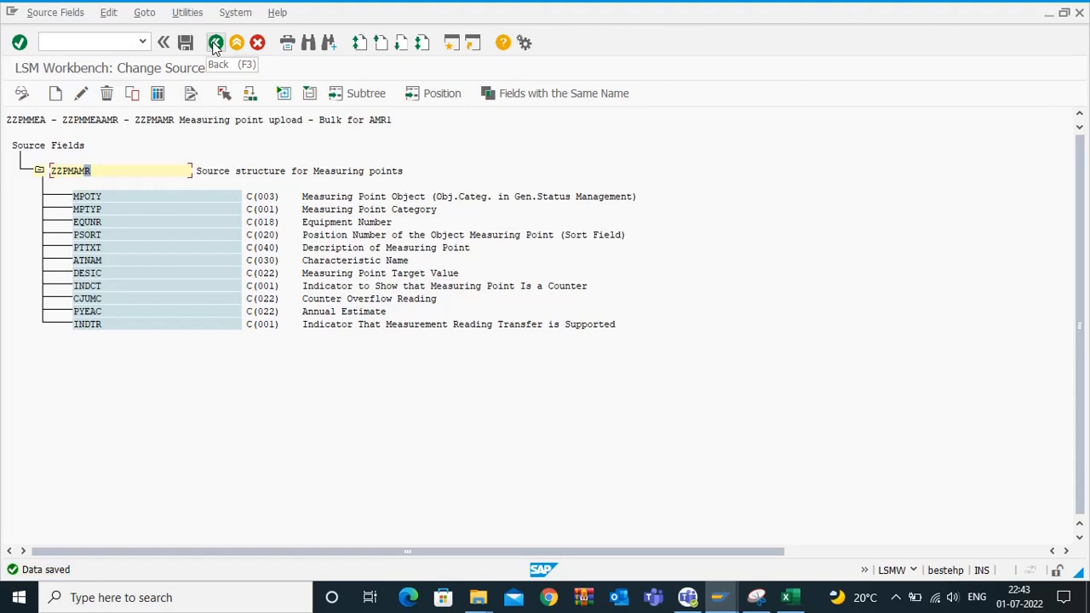
Return to the process steps and open Maintain Structure Relations in change mode.
{"action": "left_click", "coordinate": [216, 43]}
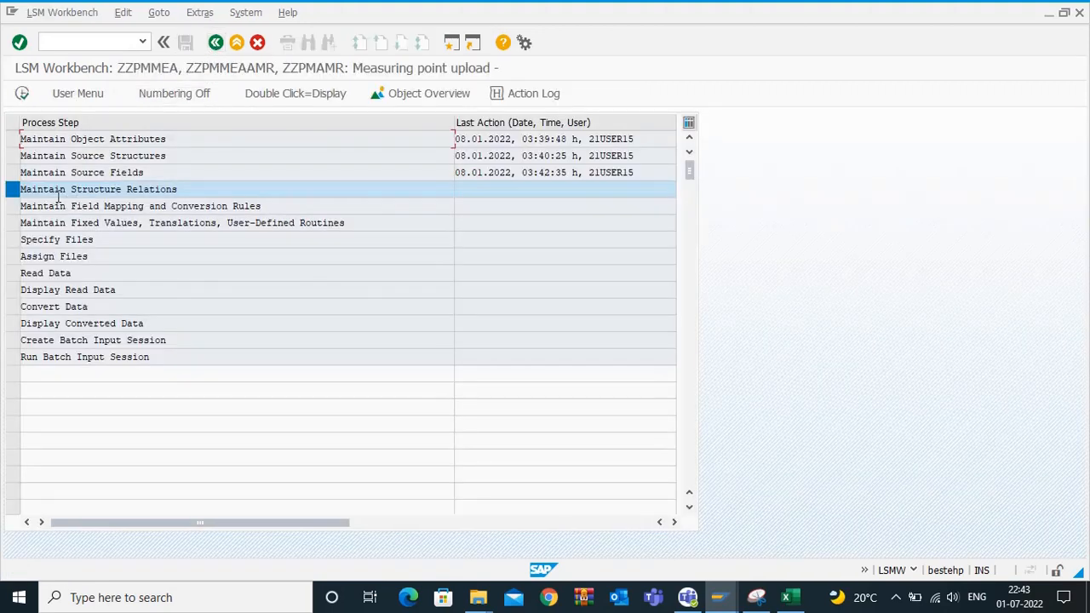
{"action": "left_click", "coordinate": [21, 92]}
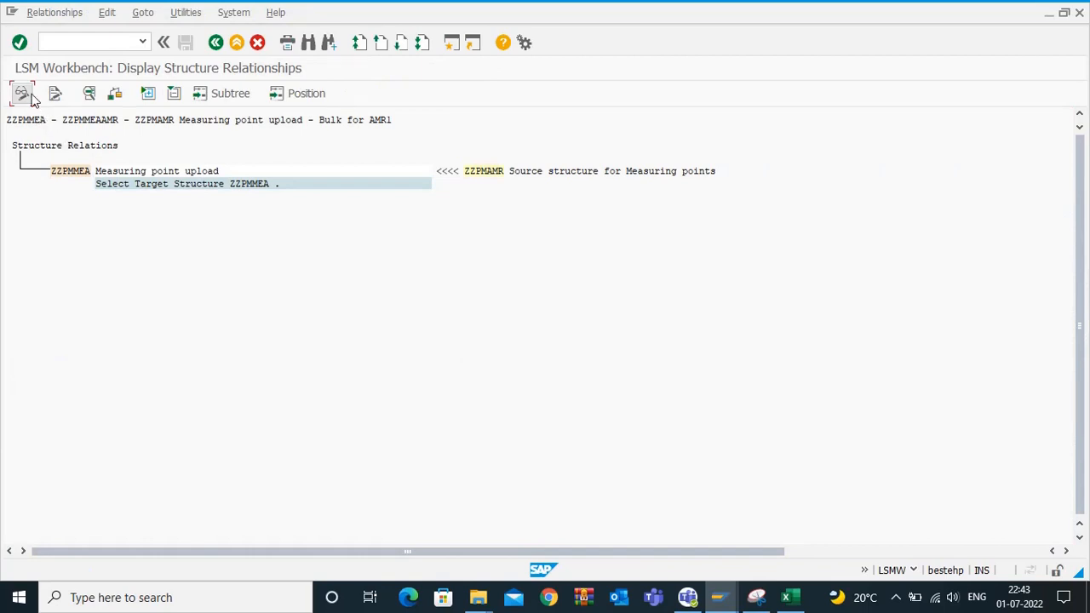
{"action": "left_click", "coordinate": [23, 94]}
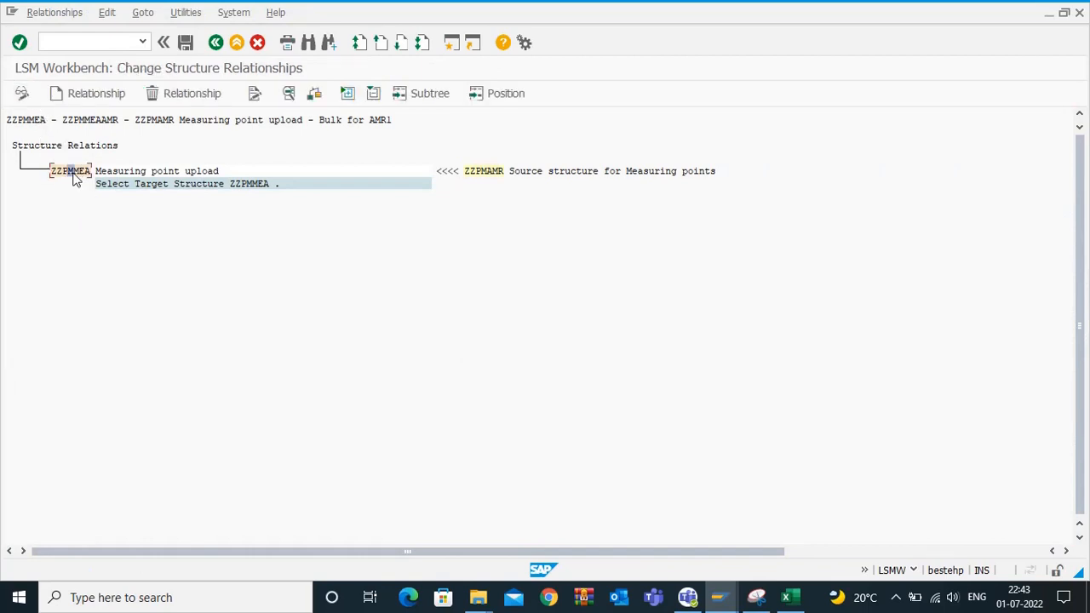
Save the structure relationship between ZZPMMEA and ZZPMAMR and return to the process steps.
{"action": "left_click", "coordinate": [186, 12]}
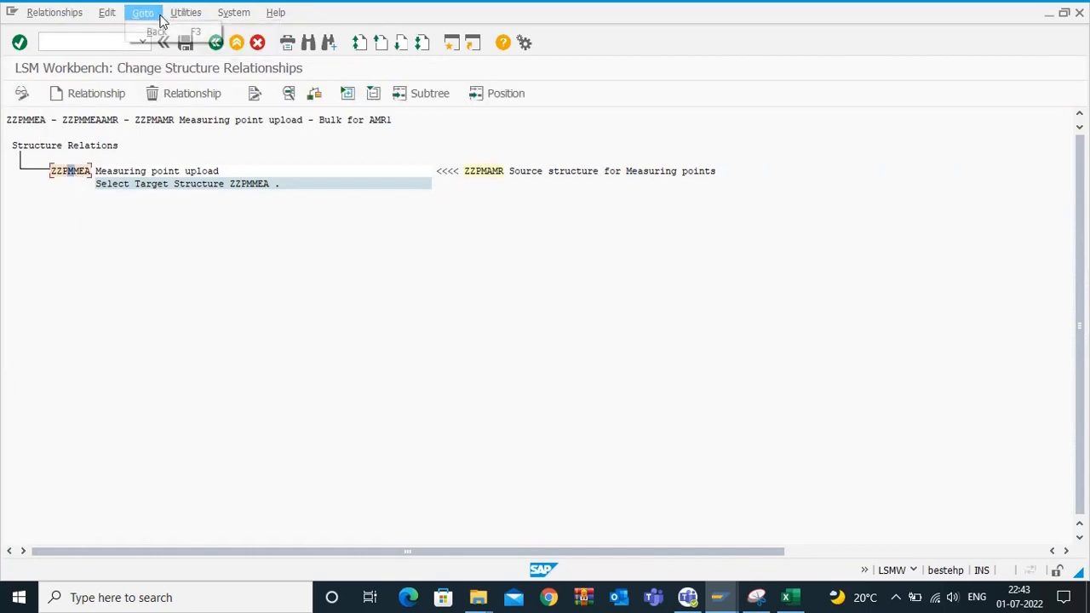
{"action": "mouse_move", "coordinate": [233, 12]}
{"action": "left_click", "coordinate": [158, 241]}
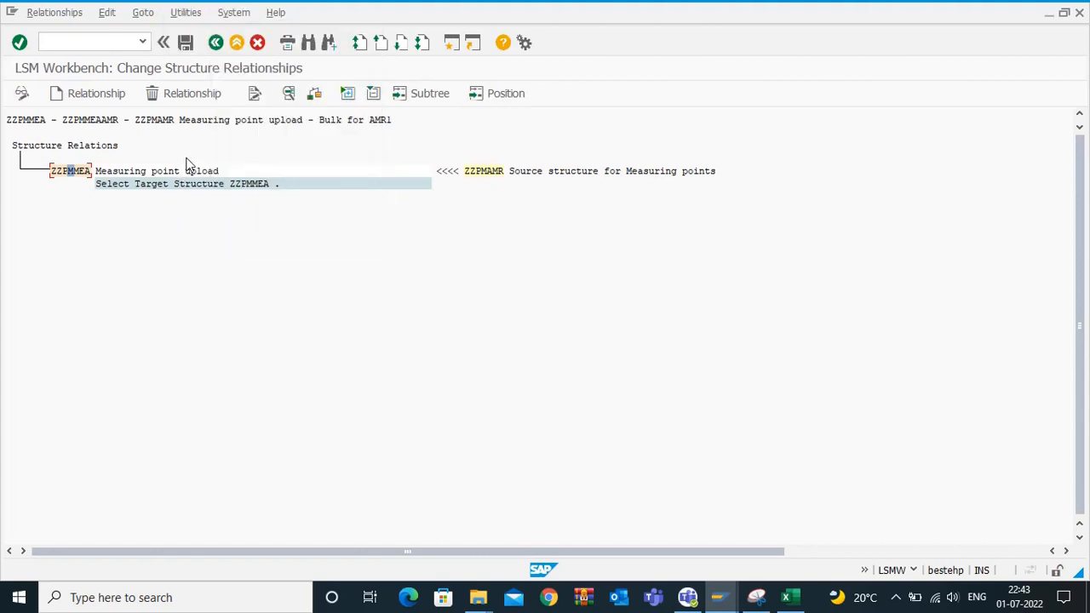
{"action": "left_click", "coordinate": [186, 44]}
{"action": "left_click", "coordinate": [217, 43]}
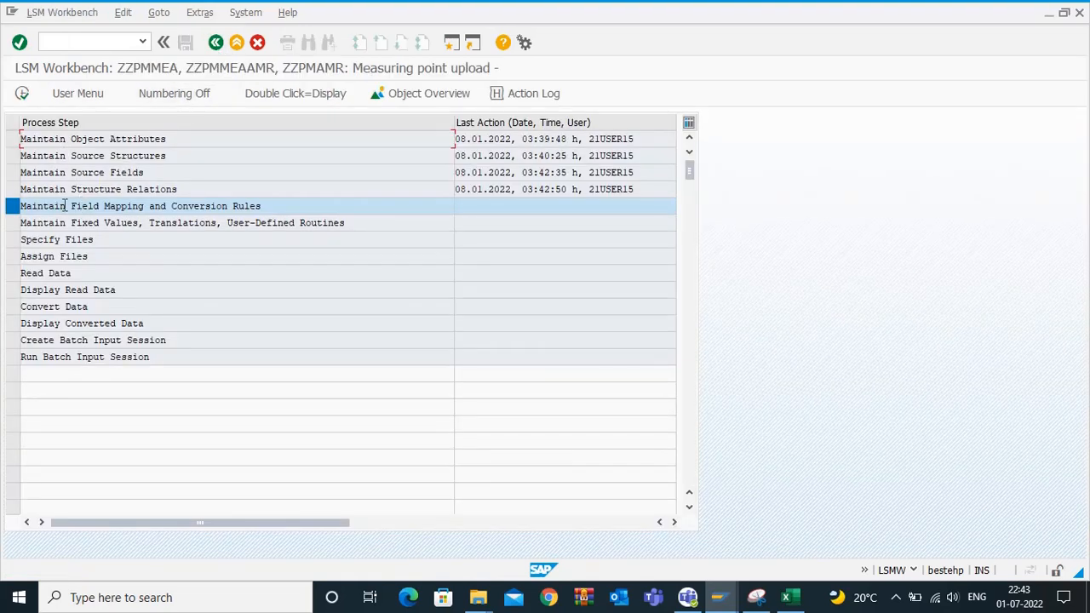
Open Maintain Field Mapping and Conversion Rules in change mode and auto-map all target fields to same-named source fields using the Transfer (MOVE) rule.
{"action": "left_click", "coordinate": [22, 94]}
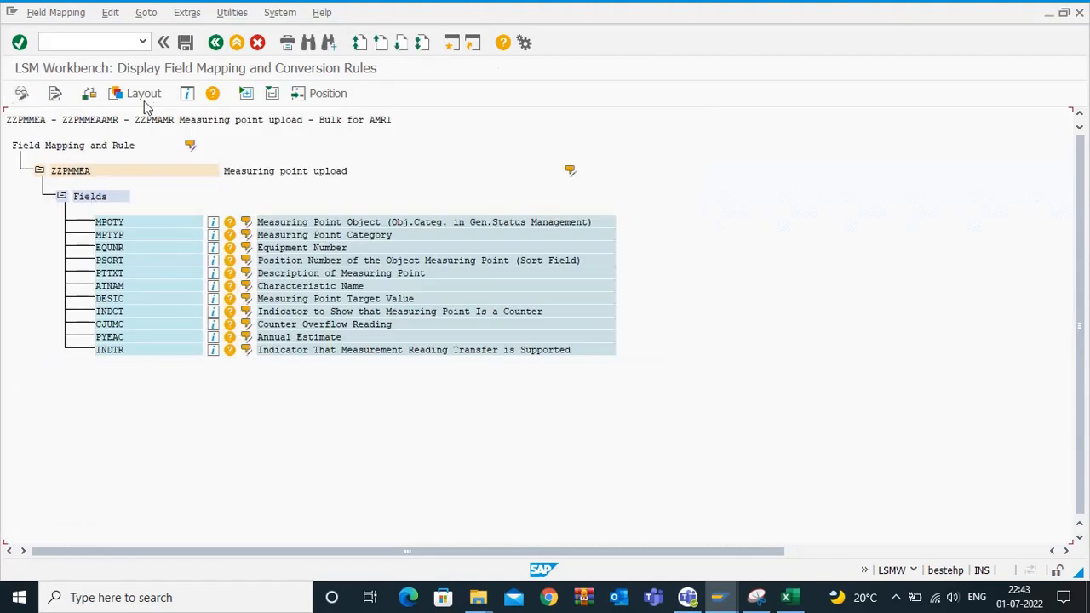
{"action": "left_click", "coordinate": [21, 94]}
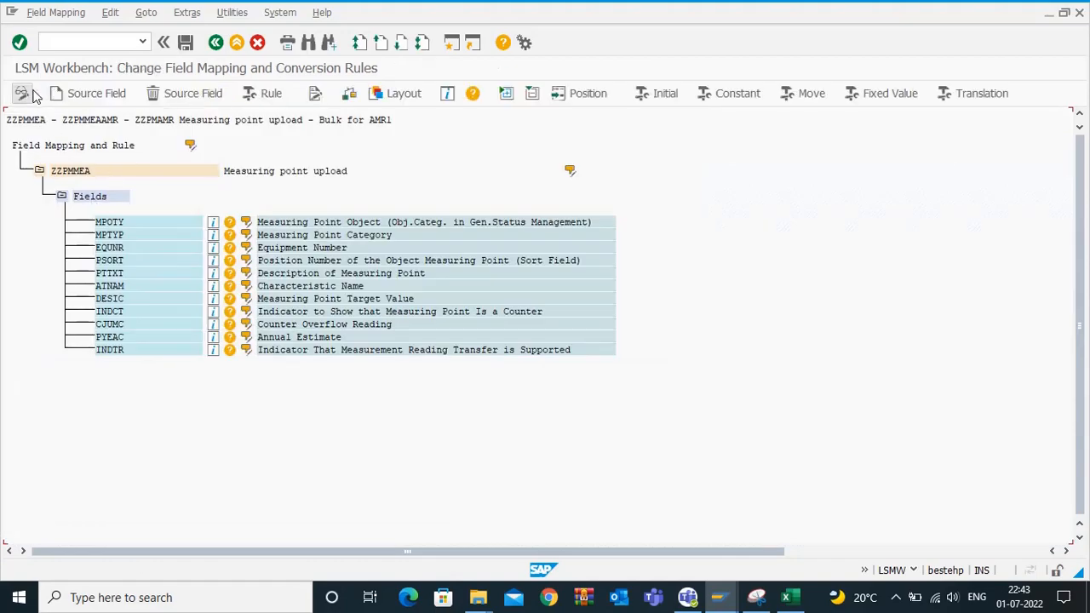
{"action": "left_click", "coordinate": [187, 13]}
{"action": "left_click", "coordinate": [229, 104]}
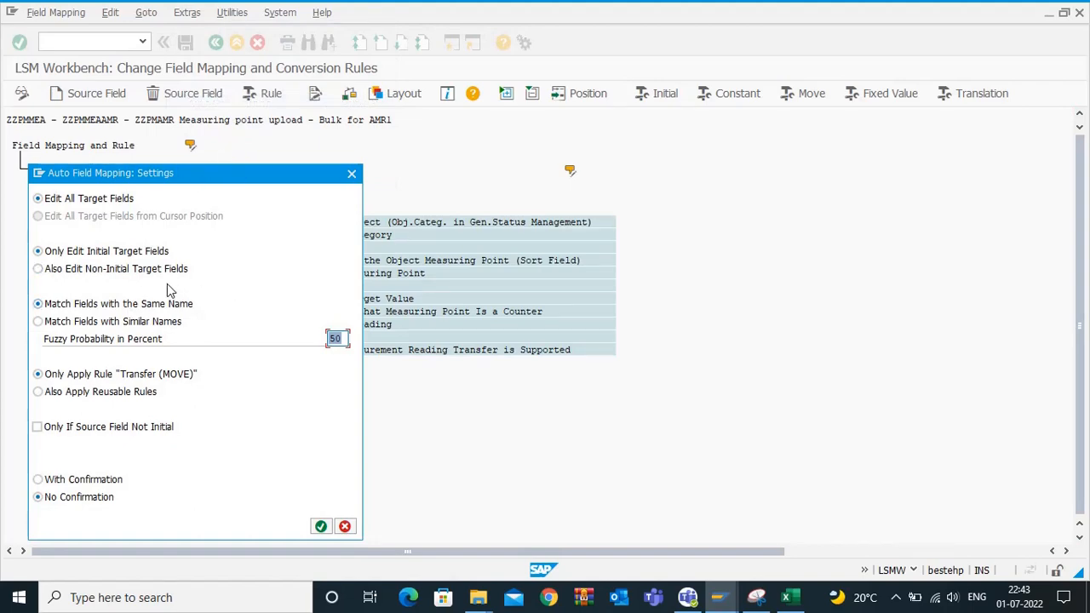
{"action": "left_click", "coordinate": [320, 526]}
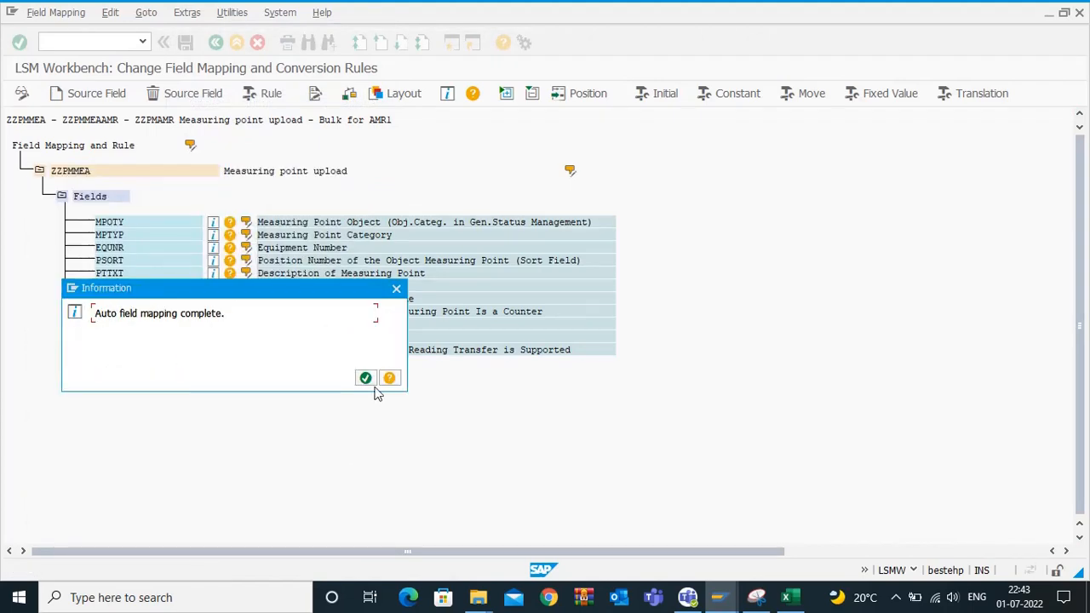
{"action": "left_click", "coordinate": [365, 378]}
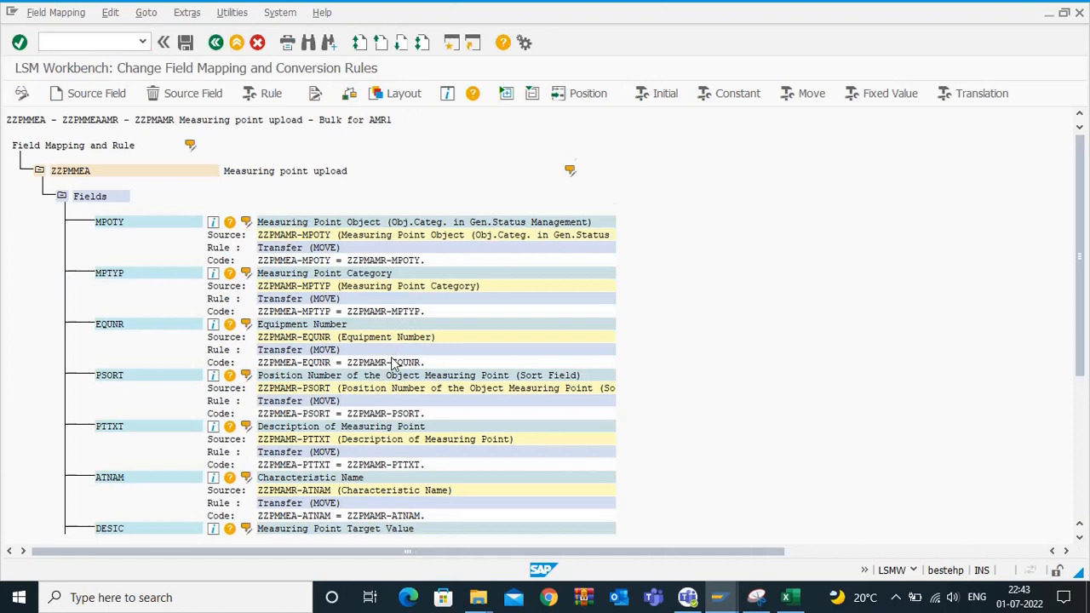
Check and save the field mapping, then go back to the process steps with Specify Files selected.
{"action": "scroll", "coordinate": [392, 362], "scroll_direction": "down", "scroll_amount": 5}
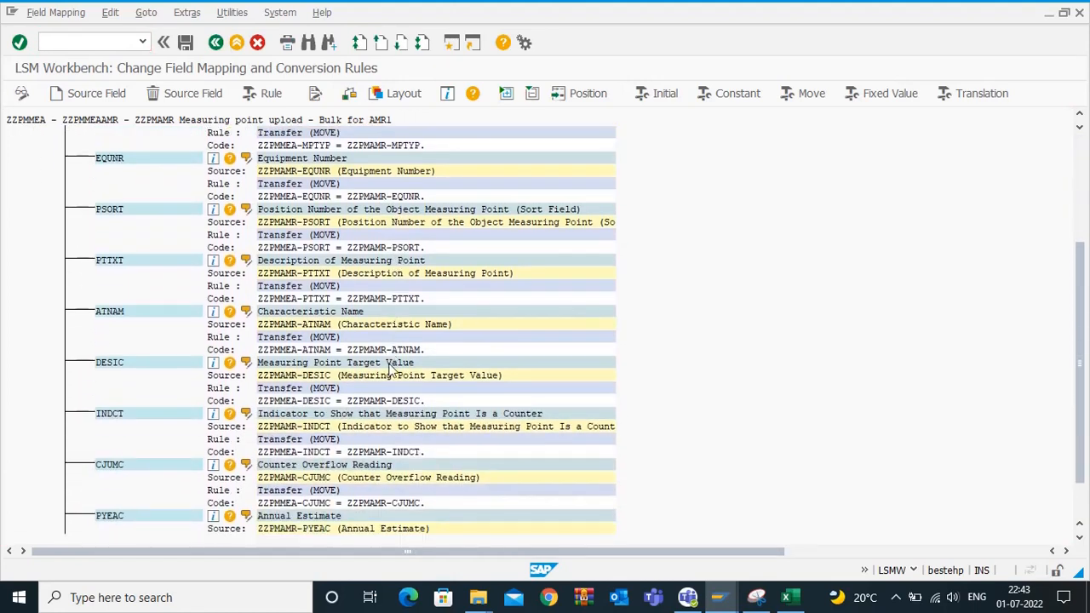
{"action": "scroll", "coordinate": [391, 367], "scroll_direction": "down", "scroll_amount": 3}
{"action": "scroll", "coordinate": [385, 366], "scroll_direction": "up", "scroll_amount": 3}
{"action": "scroll", "coordinate": [385, 366], "scroll_direction": "up", "scroll_amount": 1}
{"action": "left_click", "coordinate": [185, 43]}
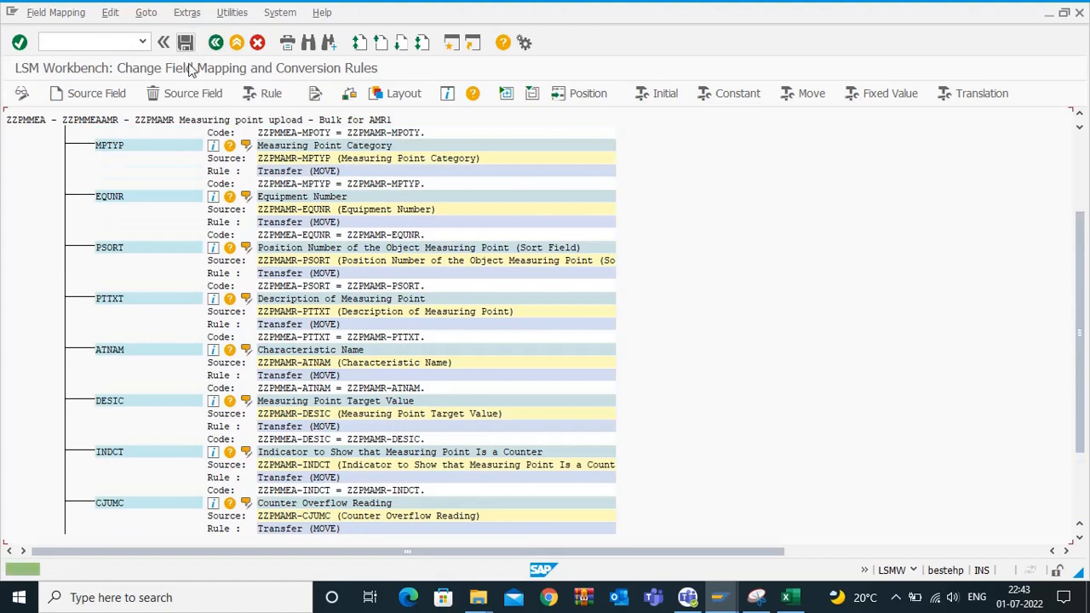
{"action": "left_click", "coordinate": [217, 47]}
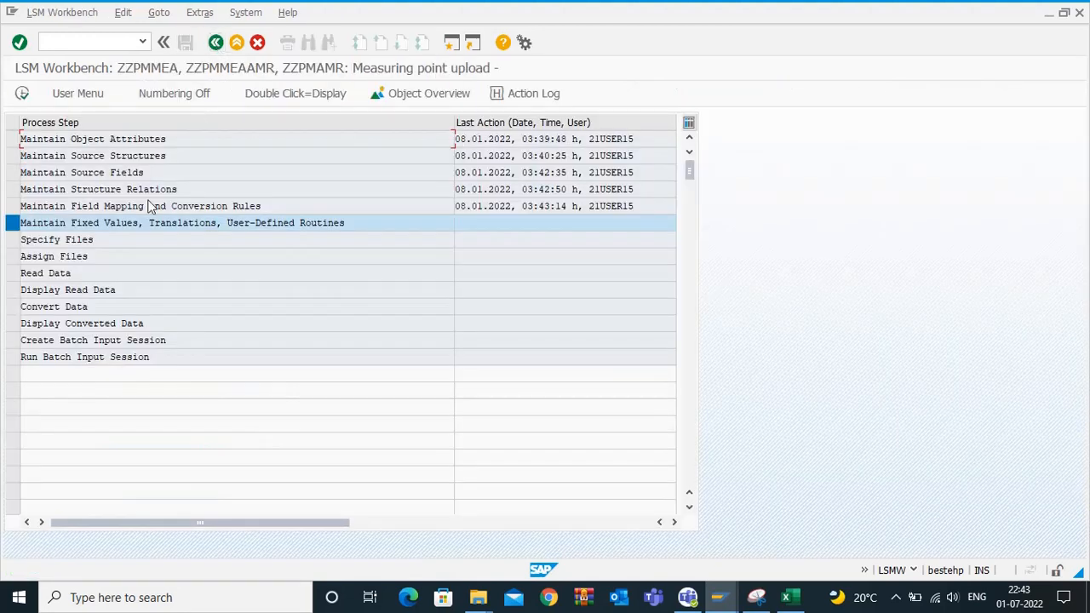
{"action": "left_click", "coordinate": [11, 240]}
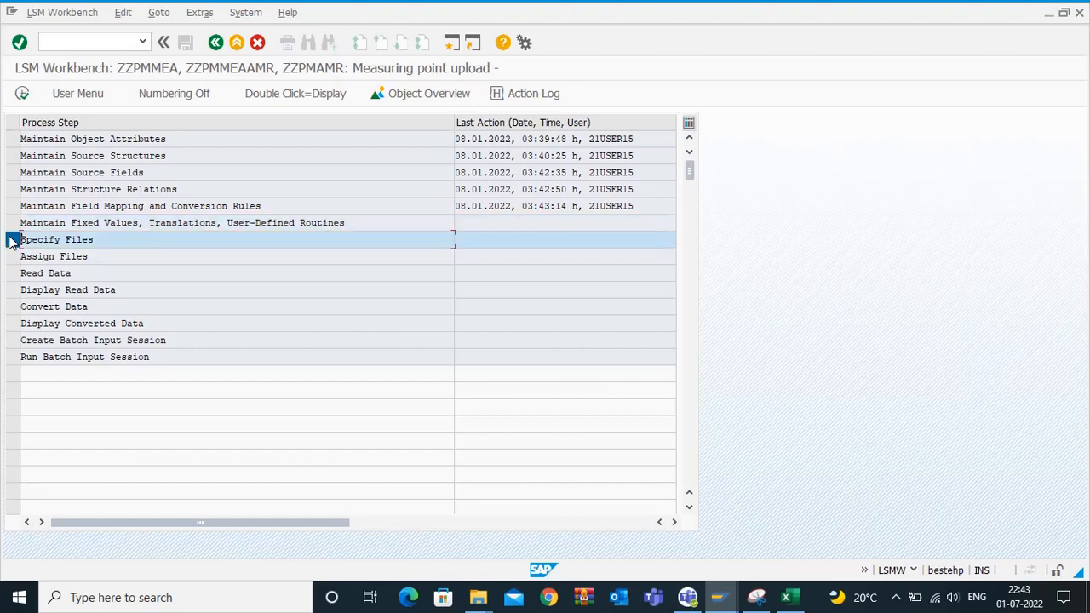
Switch to Excel and copy the field descriptions in cells F8 to F18 of Sheet1.
{"action": "left_click", "coordinate": [788, 595]}
{"action": "left_click", "coordinate": [368, 487]}
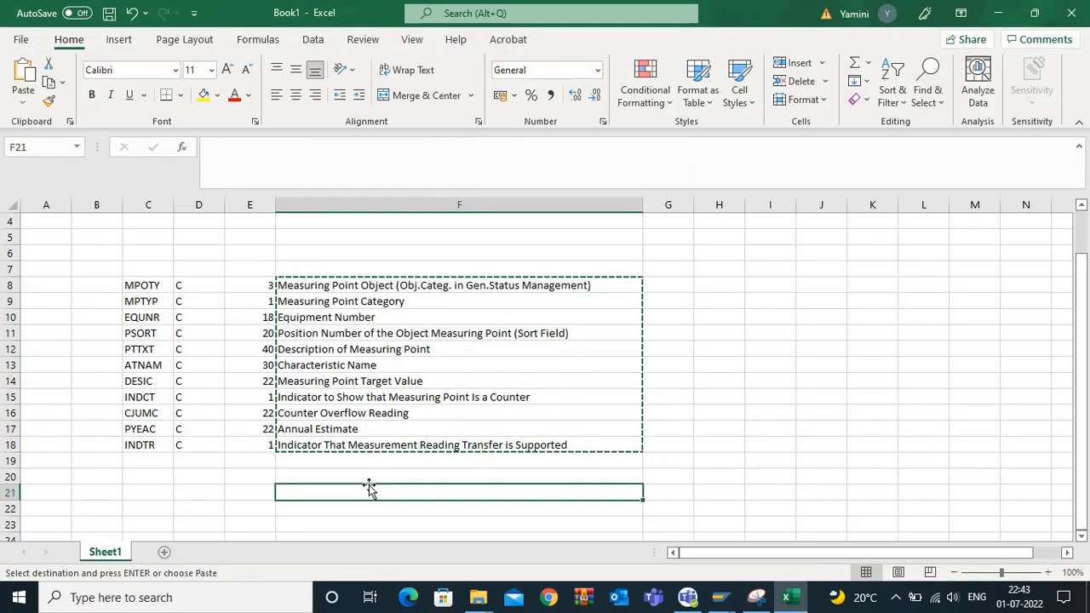
{"action": "key", "text": "Escape"}
{"action": "left_click", "coordinate": [158, 289]}
{"action": "left_click_drag", "start_coordinate": [150, 299], "coordinate": [166, 449]}
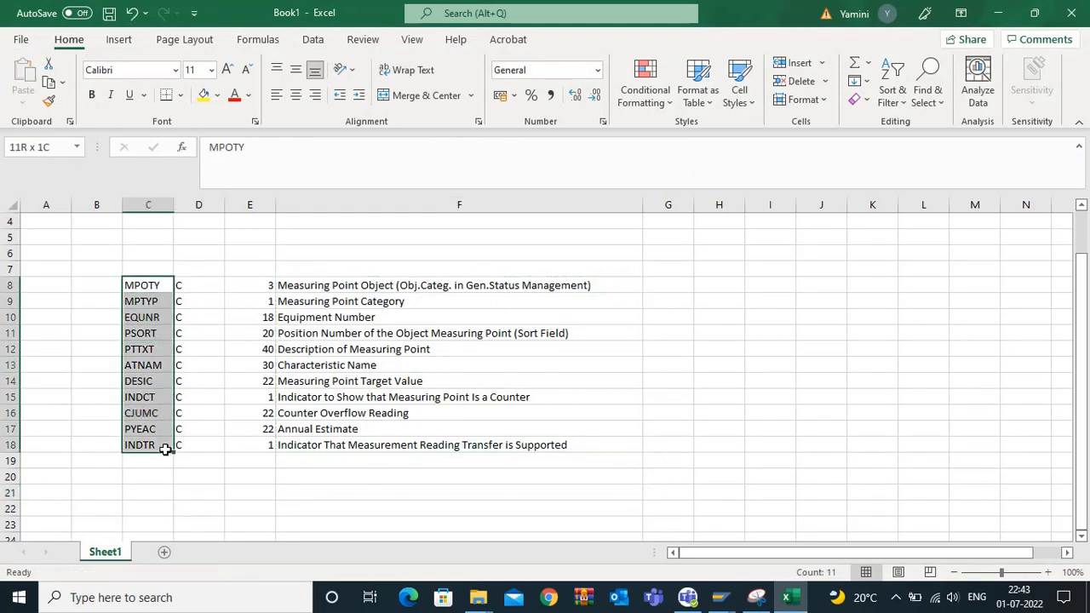
{"action": "left_click_drag", "start_coordinate": [355, 290], "coordinate": [359, 438]}
{"action": "key", "text": "ctrl+c"}
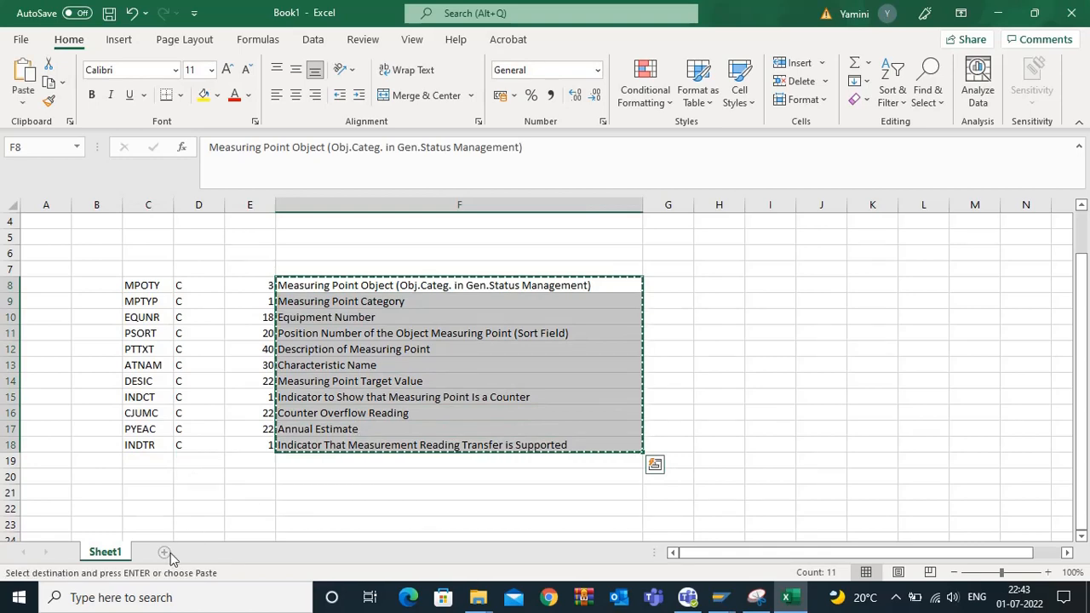
Add a new worksheet and paste the copied descriptions transposed as a heading row starting at cell B3.
{"action": "left_click", "coordinate": [165, 551]}
{"action": "right_click", "coordinate": [104, 258]}
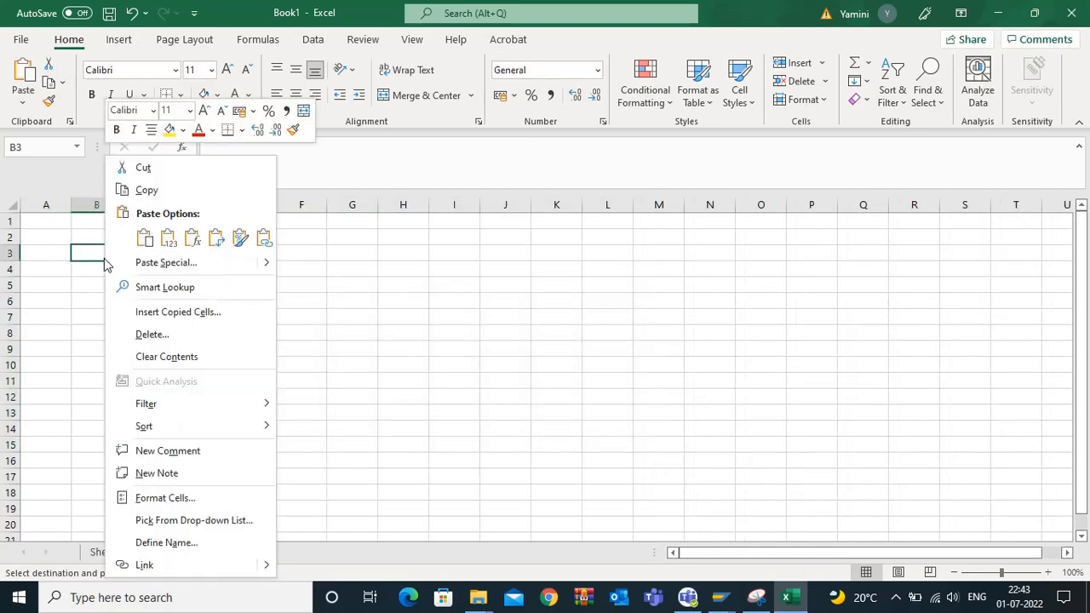
{"action": "left_click", "coordinate": [168, 239]}
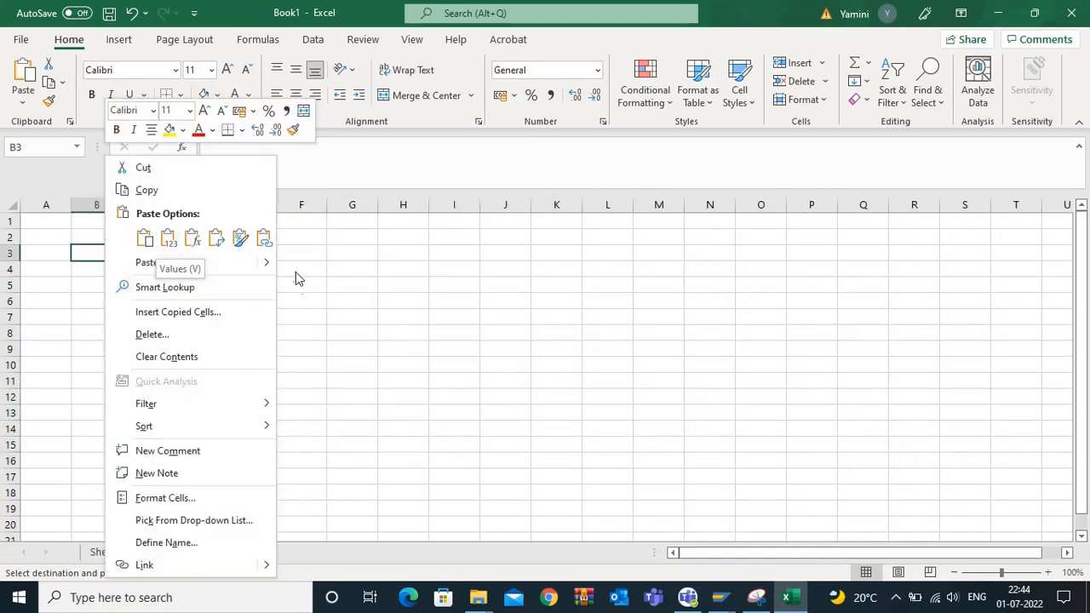
{"action": "mouse_move", "coordinate": [269, 263]}
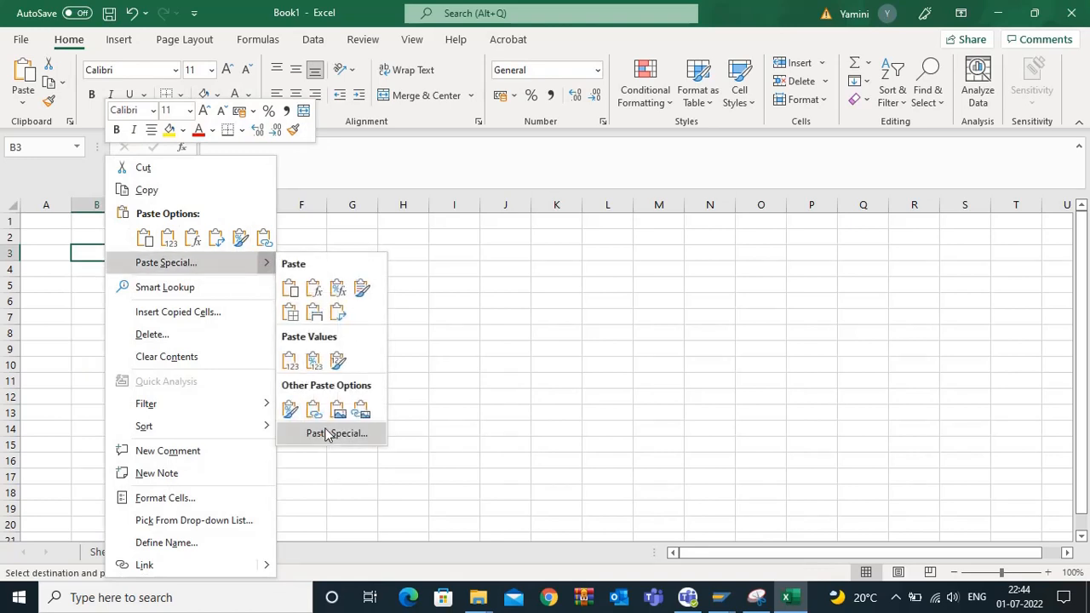
{"action": "left_click", "coordinate": [330, 432]}
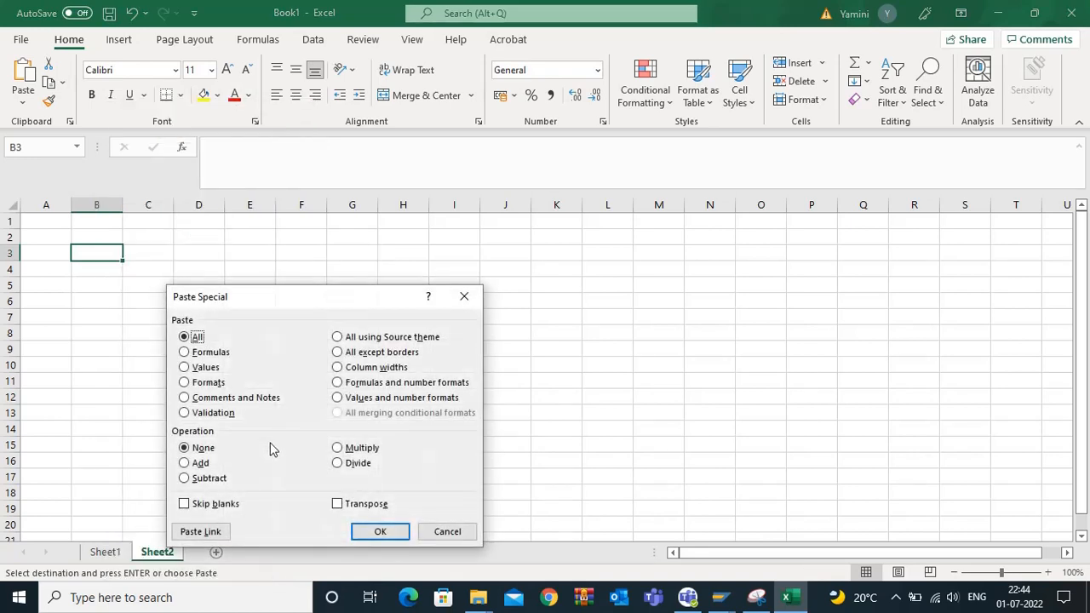
{"action": "left_click", "coordinate": [337, 504]}
{"action": "left_click", "coordinate": [379, 531]}
{"action": "left_click", "coordinate": [198, 348]}
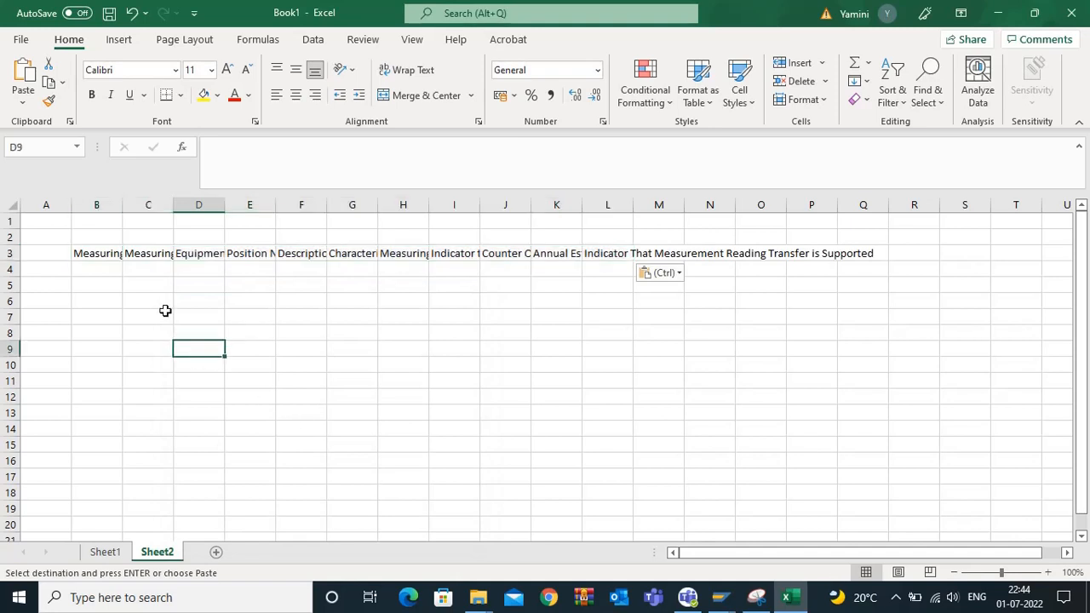
Fit all column widths to their contents, then narrow column B and wrap the heading text in B3.
{"action": "left_click", "coordinate": [13, 205]}
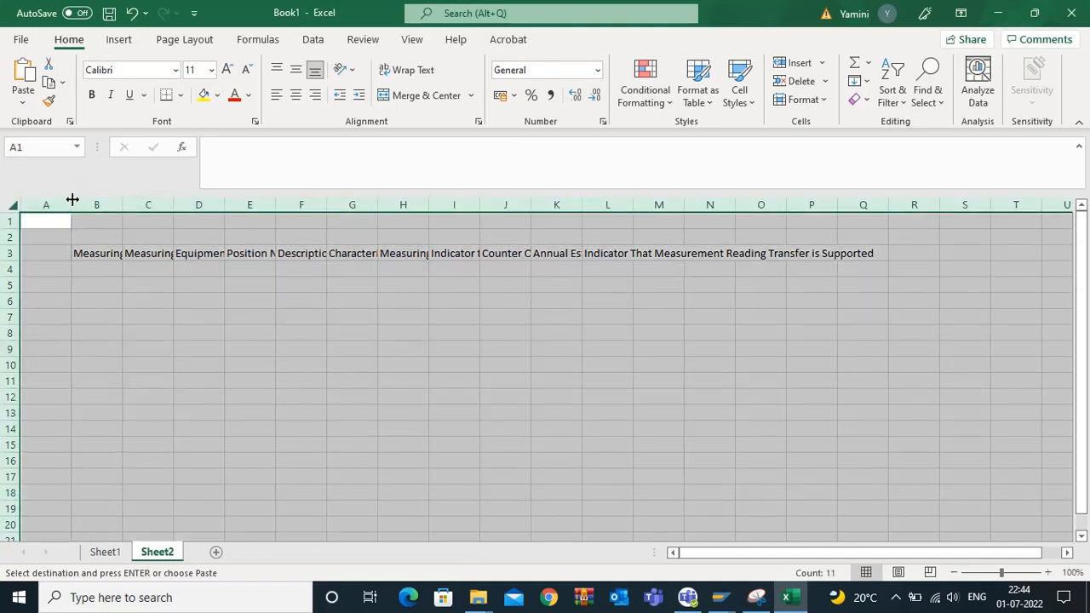
{"action": "double_click", "coordinate": [72, 205]}
{"action": "left_click", "coordinate": [349, 310]}
{"action": "left_click_drag", "start_coordinate": [399, 204], "coordinate": [268, 204]}
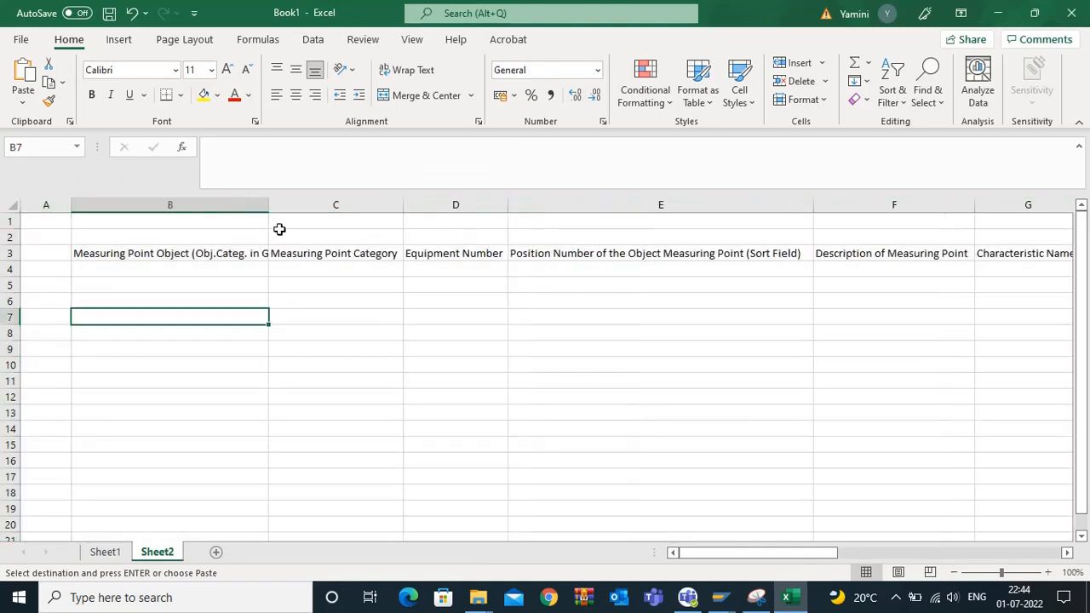
{"action": "left_click", "coordinate": [228, 253]}
{"action": "left_click", "coordinate": [415, 70]}
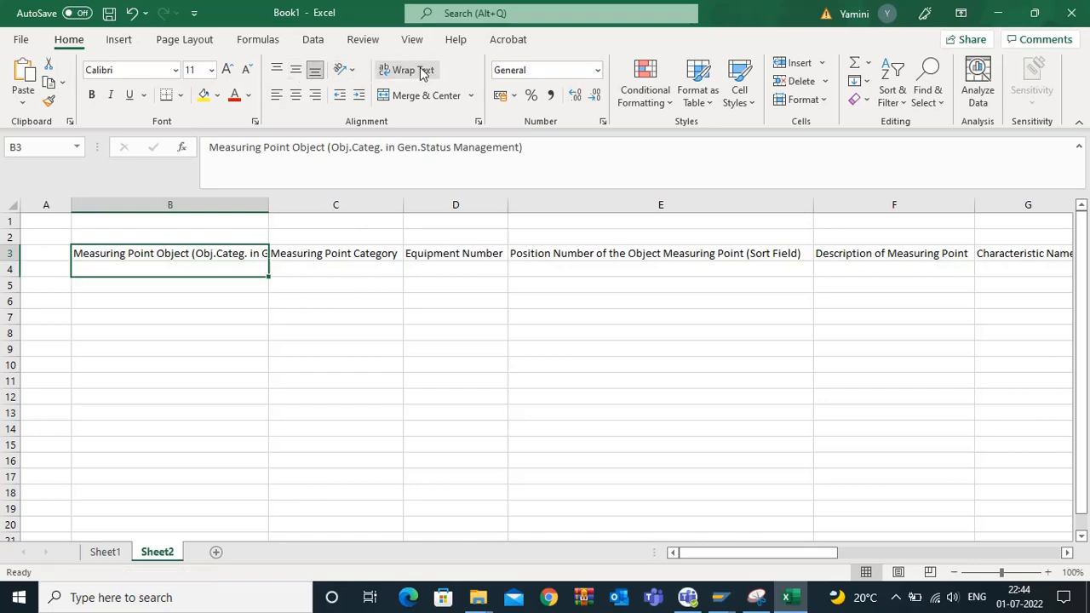
Narrow columns E and F and wrap the Position Number heading text in E3.
{"action": "left_click", "coordinate": [358, 252]}
{"action": "left_click", "coordinate": [730, 257]}
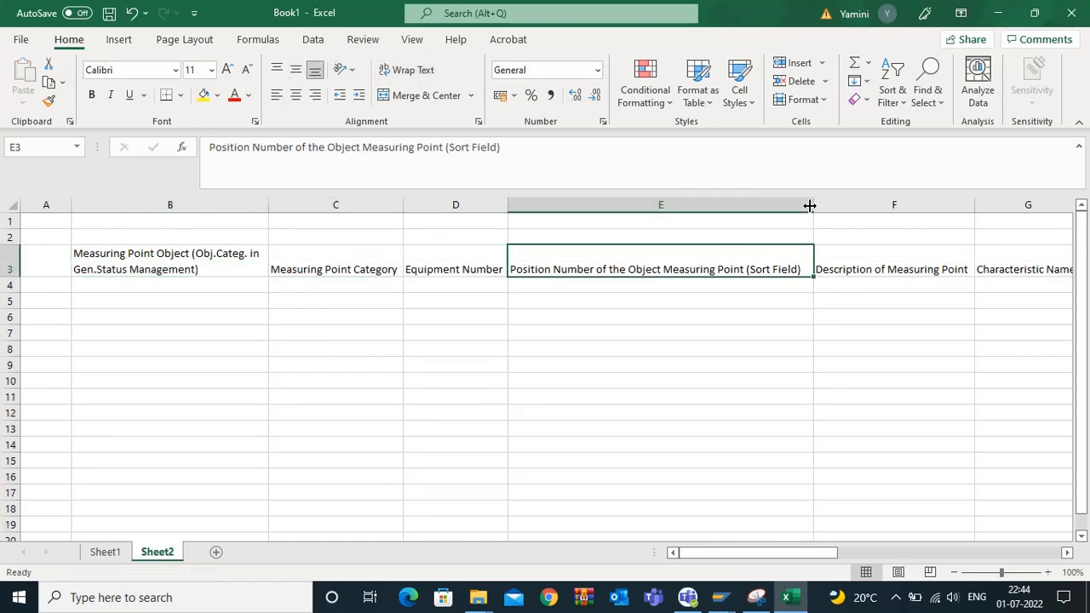
{"action": "left_click_drag", "start_coordinate": [812, 205], "coordinate": [703, 226]}
{"action": "left_click", "coordinate": [413, 70]}
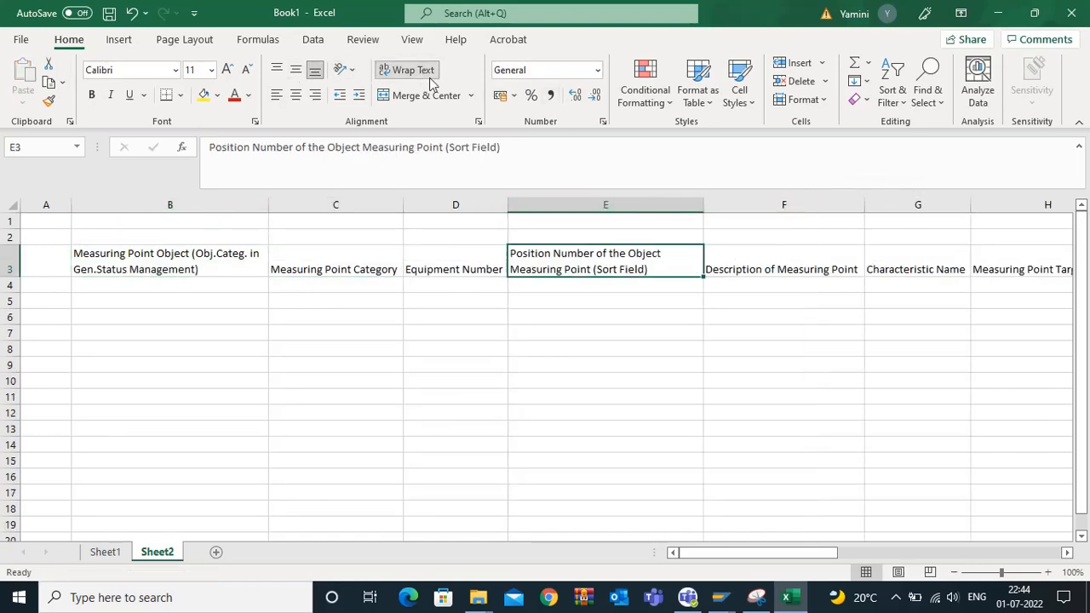
{"action": "left_click", "coordinate": [823, 273]}
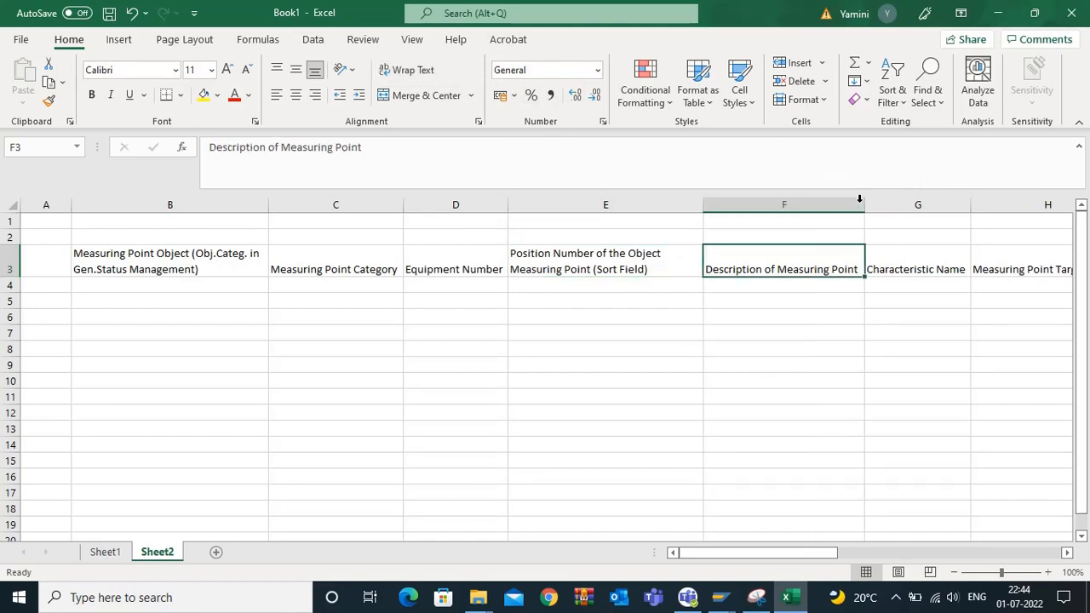
{"action": "left_click_drag", "start_coordinate": [860, 199], "coordinate": [822, 209]}
{"action": "left_click", "coordinate": [924, 250]}
{"action": "left_click", "coordinate": [987, 270]}
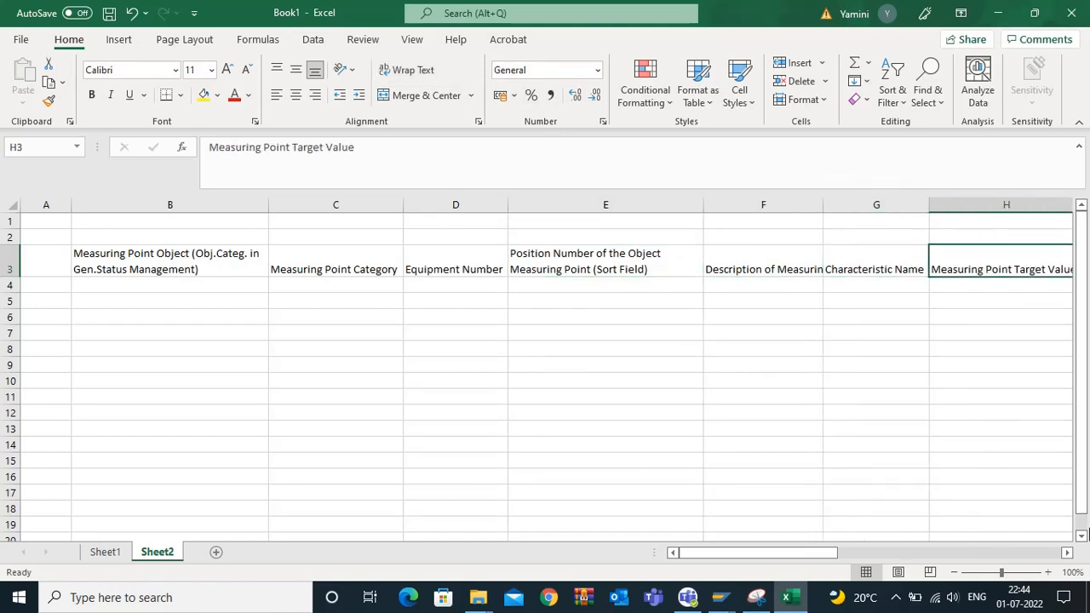
Narrow column I and wrap the heading "Indicator to Show that Measuring Point Is a Counter" in I3.
{"action": "left_click", "coordinate": [1068, 554]}
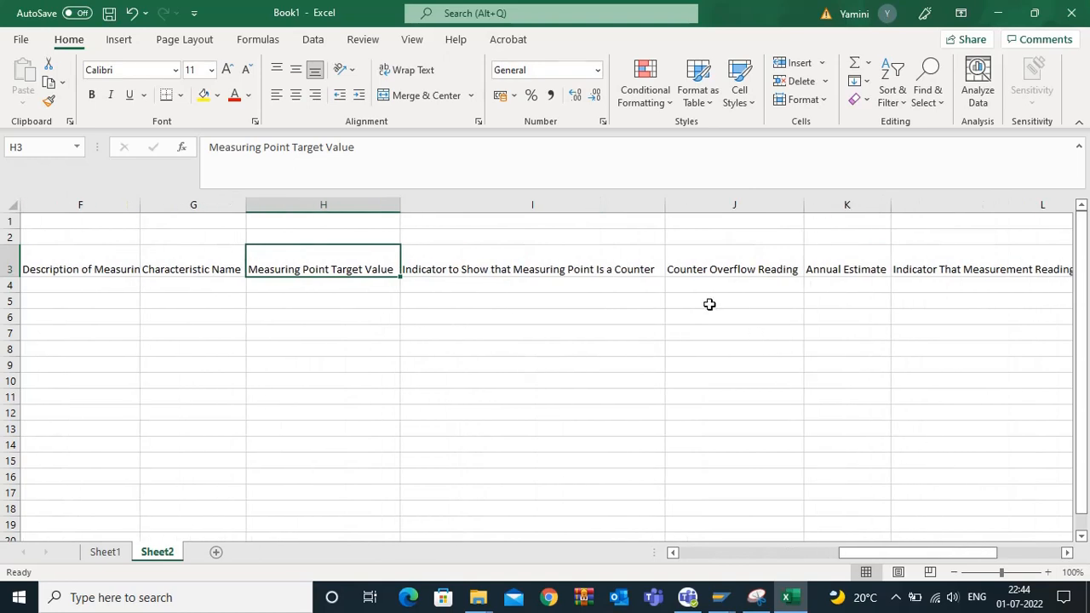
{"action": "left_click", "coordinate": [646, 251]}
{"action": "left_click_drag", "start_coordinate": [665, 205], "coordinate": [616, 215]}
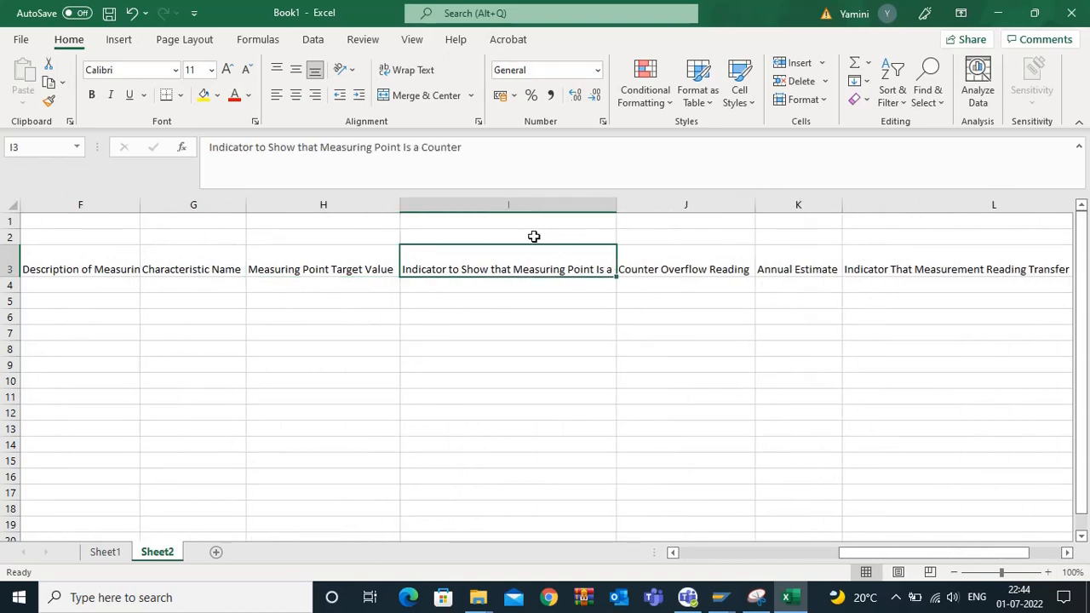
{"action": "left_click", "coordinate": [412, 69]}
{"action": "left_click", "coordinate": [742, 297]}
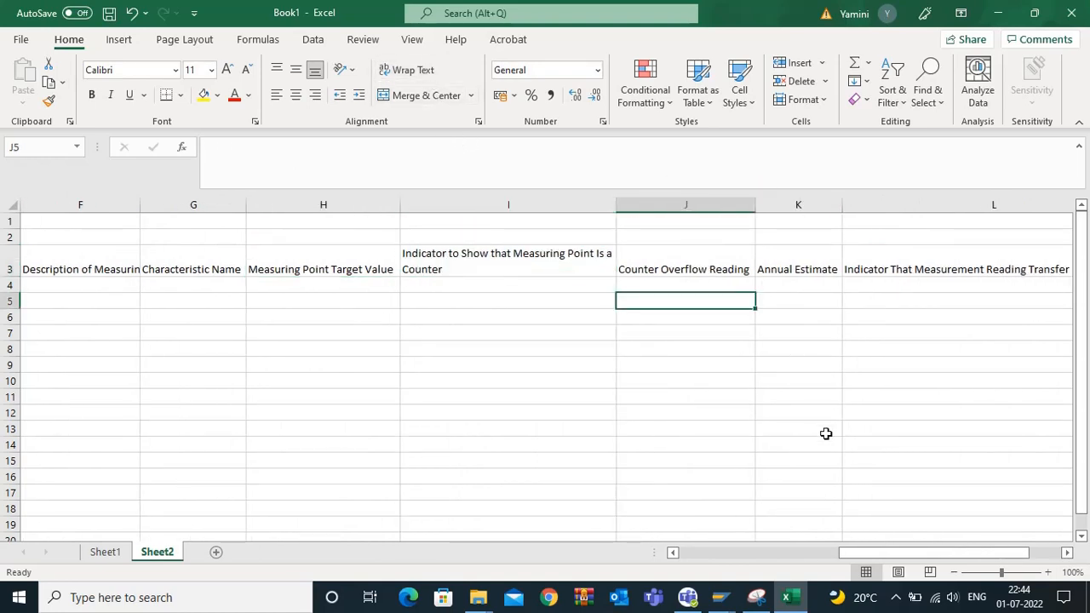
Narrow column L and wrap the heading "Indicator That Measurement Reading Transfer is Supported" in L3.
{"action": "left_click_drag", "start_coordinate": [851, 552], "coordinate": [881, 557]}
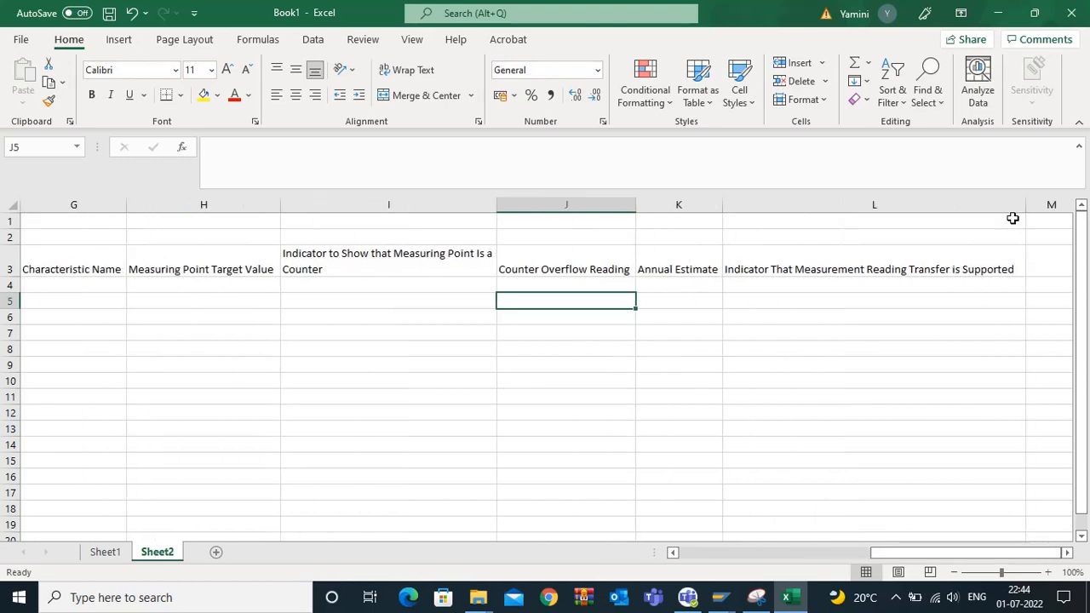
{"action": "left_click_drag", "start_coordinate": [1012, 206], "coordinate": [865, 210]}
{"action": "left_click", "coordinate": [784, 231]}
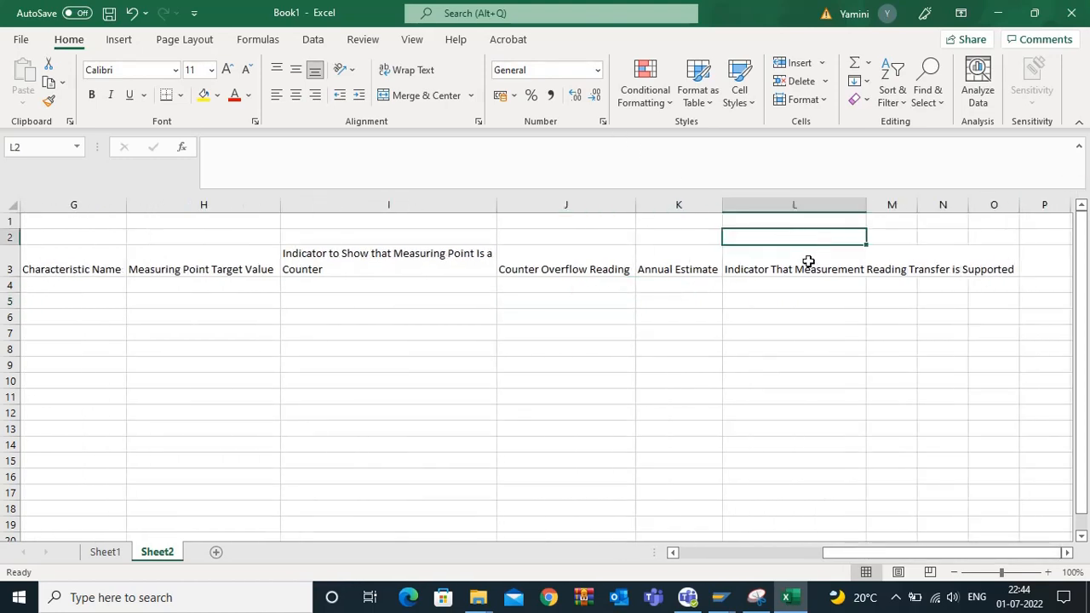
{"action": "left_click", "coordinate": [808, 262]}
{"action": "left_click", "coordinate": [412, 69]}
{"action": "left_click", "coordinate": [621, 311]}
{"action": "left_click", "coordinate": [563, 253]}
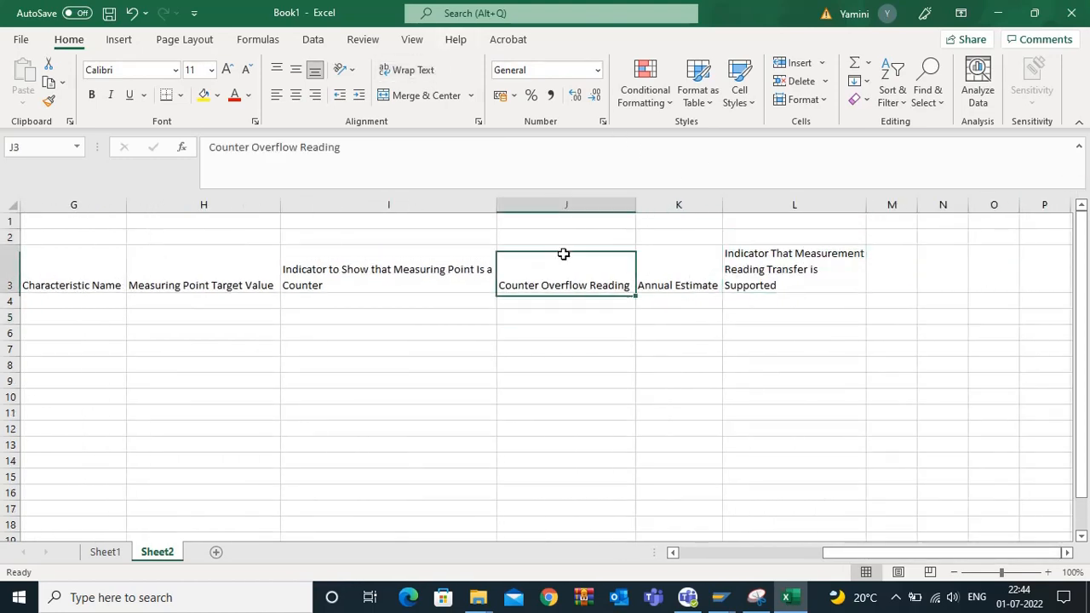
{"action": "left_click", "coordinate": [426, 268]}
Check the equipment list in SAP, return to Excel and enter the measuring point object IEQ in B4.
{"action": "left_click_drag", "start_coordinate": [827, 553], "coordinate": [657, 538]}
{"action": "left_click", "coordinate": [309, 394]}
{"action": "left_click", "coordinate": [133, 302]}
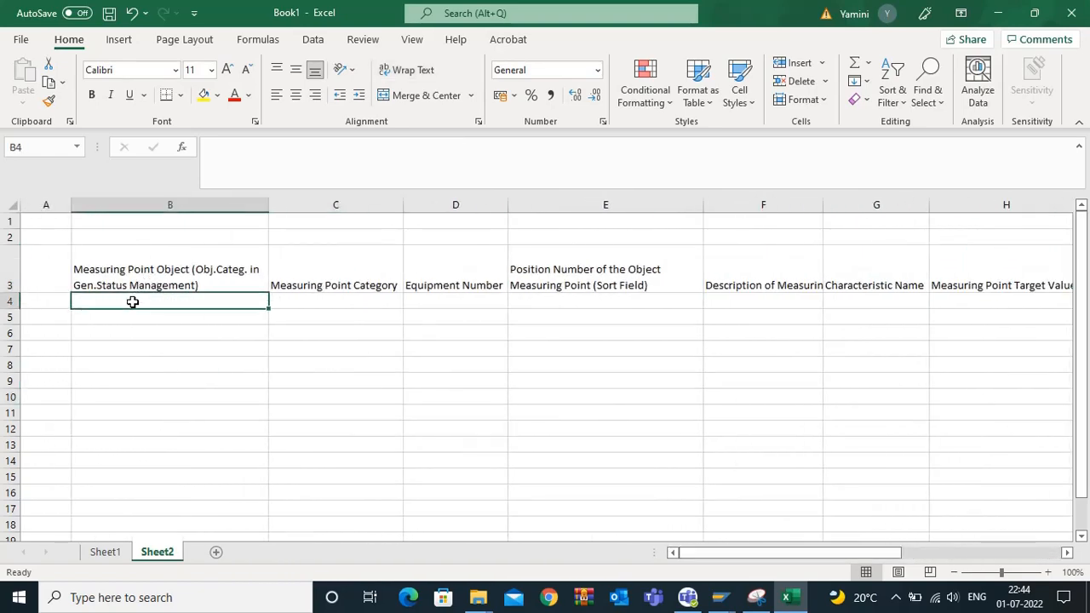
{"action": "mouse_move", "coordinate": [720, 596]}
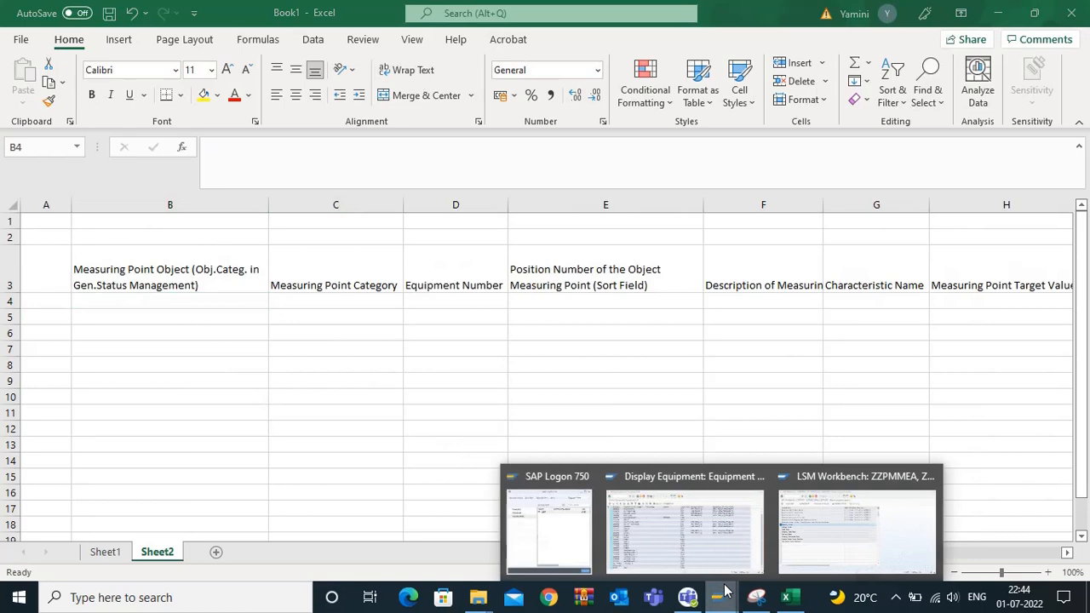
{"action": "left_click", "coordinate": [822, 530]}
{"action": "left_click", "coordinate": [685, 532]}
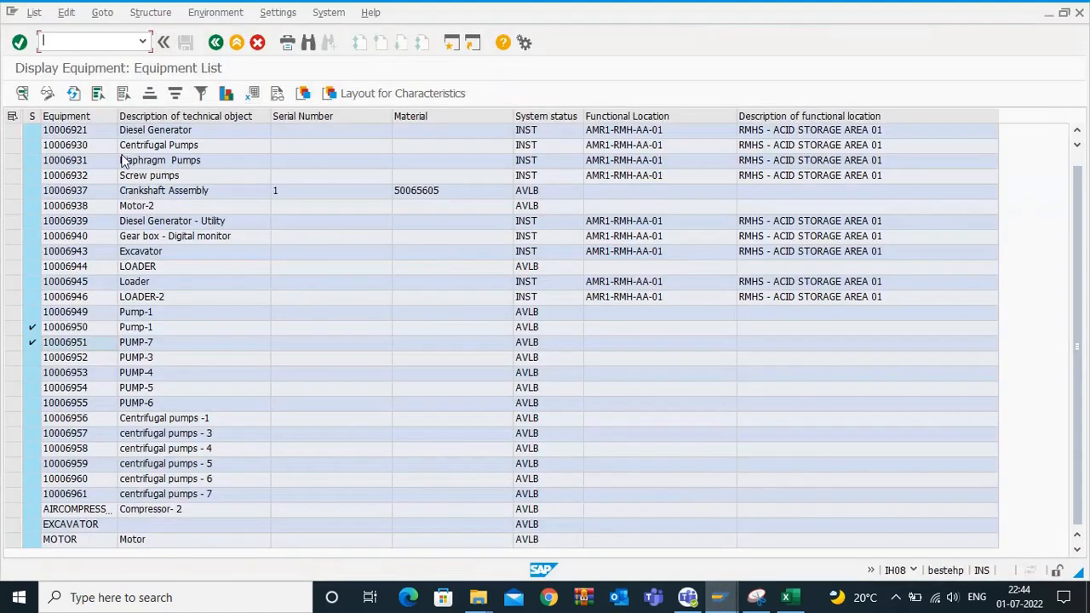
{"action": "left_click", "coordinate": [80, 341]}
{"action": "key", "text": "alt+Tab"}
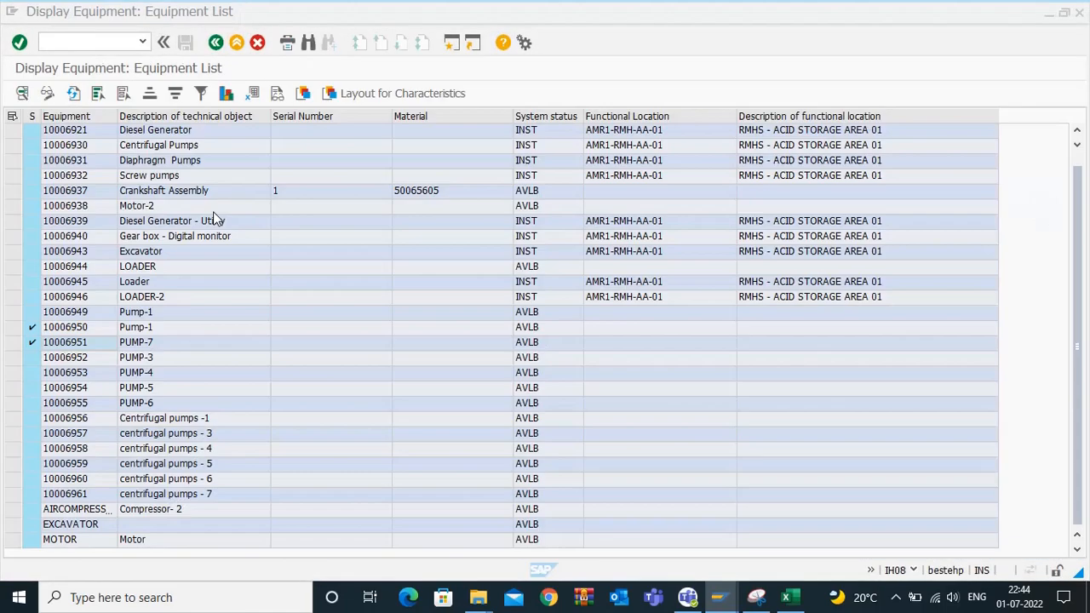
{"action": "left_click", "coordinate": [791, 598]}
{"action": "left_click", "coordinate": [160, 319]}
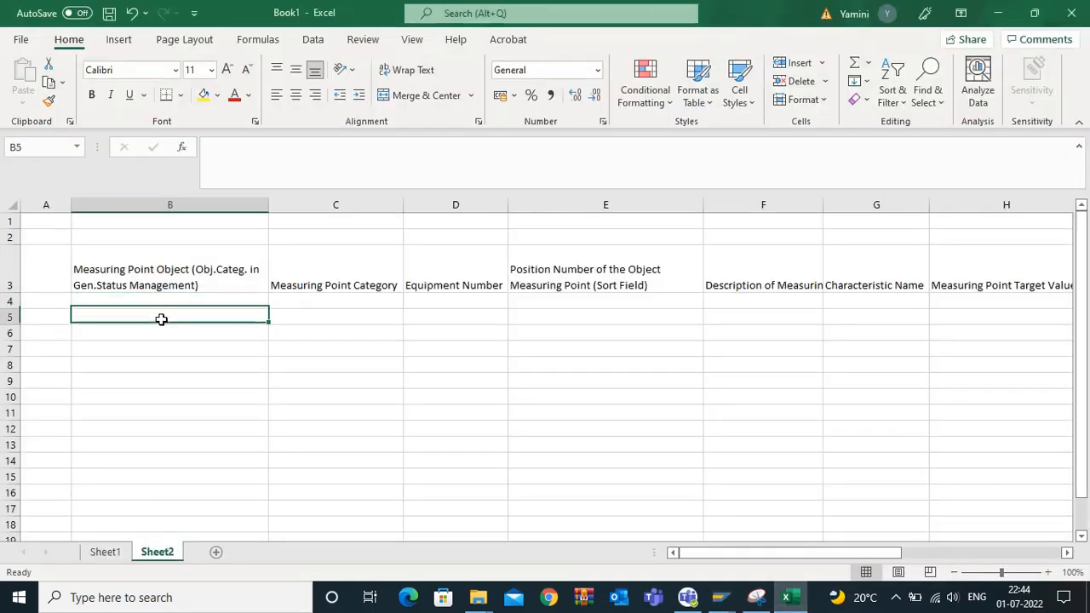
{"action": "left_click", "coordinate": [126, 298]}
{"action": "type", "text": "IEQ"}
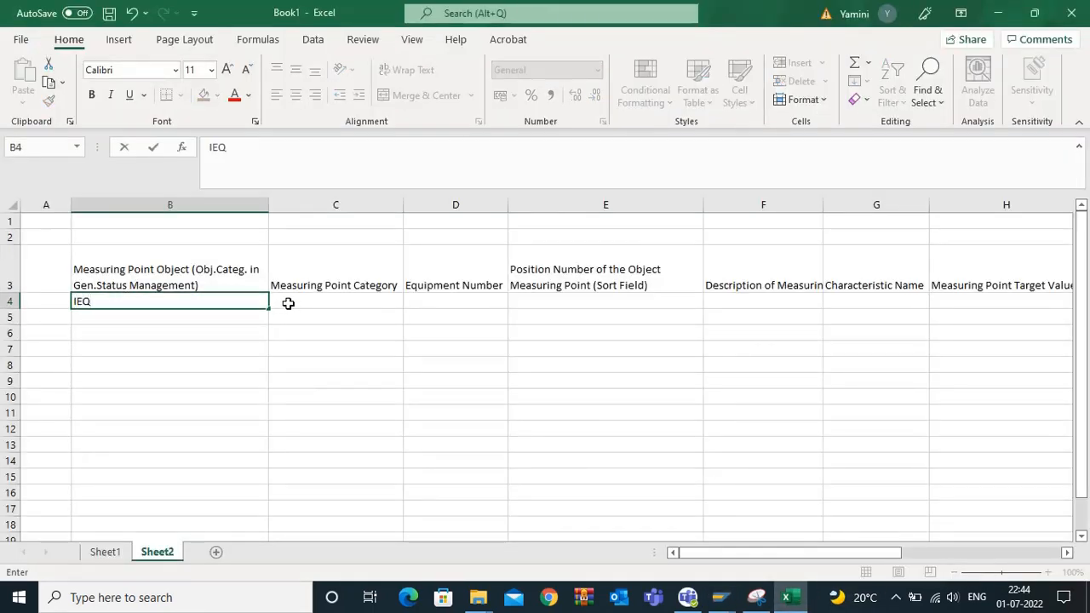
Enter the measuring point category M in C4.
{"action": "left_click", "coordinate": [288, 303]}
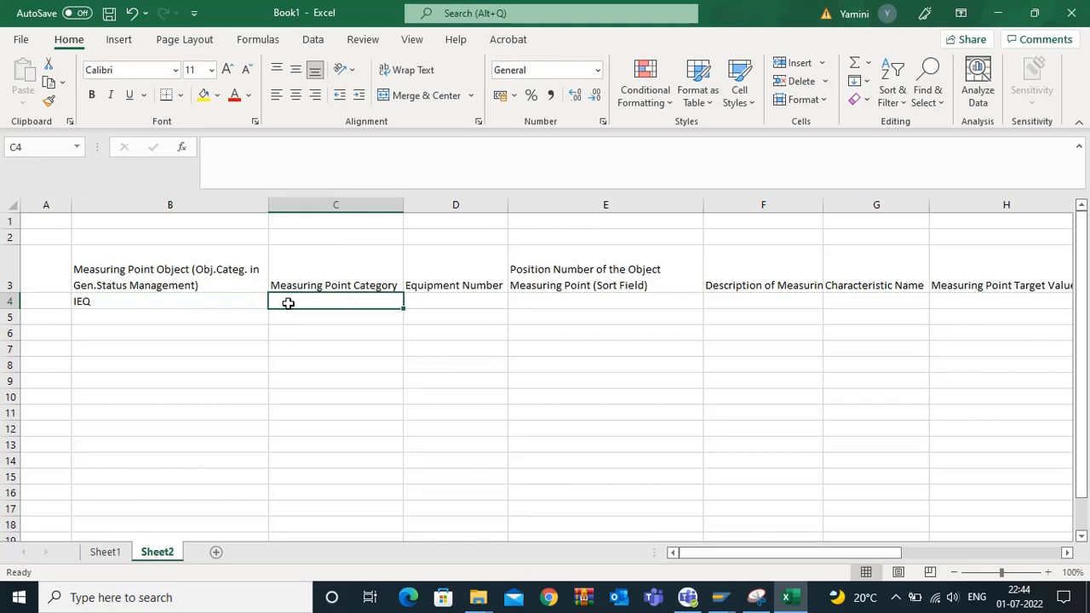
{"action": "key", "text": "alt+Tab"}
{"action": "key", "text": "alt+Tab"}
{"action": "left_click", "coordinate": [717, 600]}
{"action": "mouse_move", "coordinate": [894, 510]}
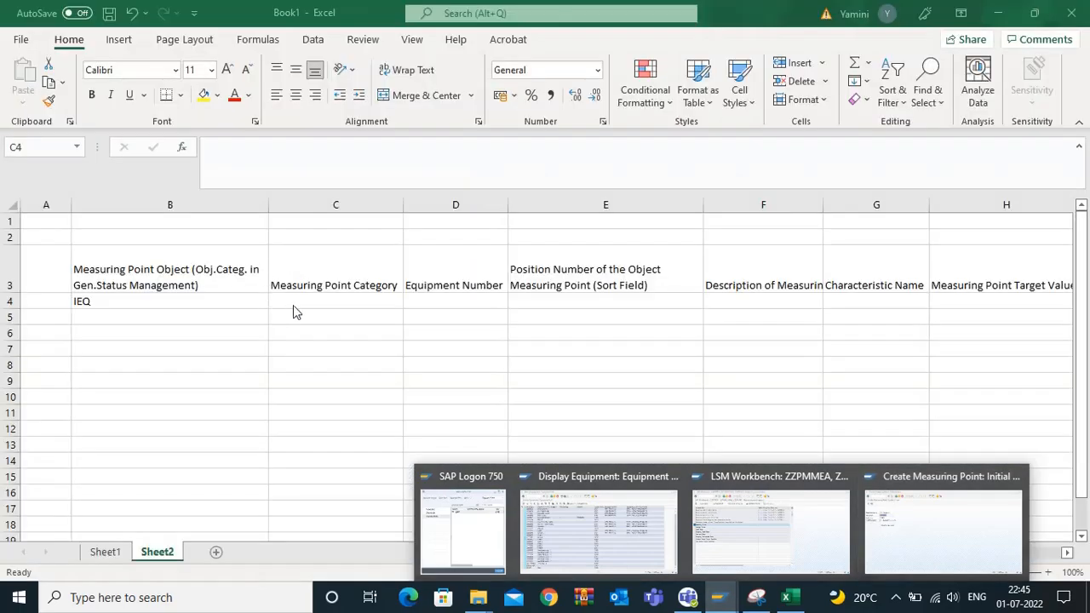
{"action": "left_click", "coordinate": [293, 305]}
{"action": "type", "text": "M"}
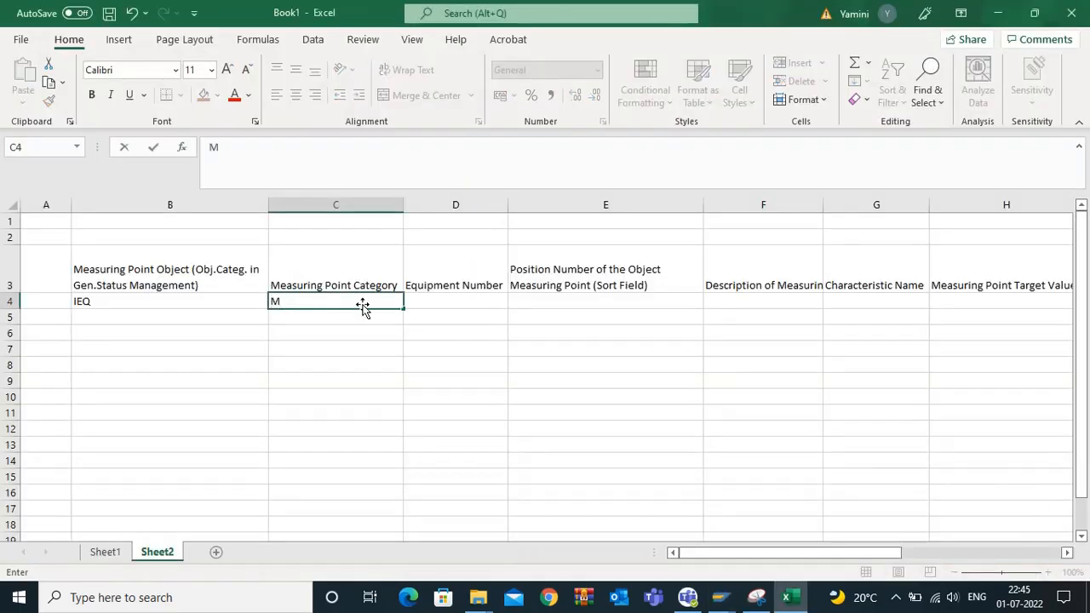
Copy Pump-1's equipment number 10006949 from the SAP equipment list into D4 of the Excel template.
{"action": "left_click", "coordinate": [420, 302]}
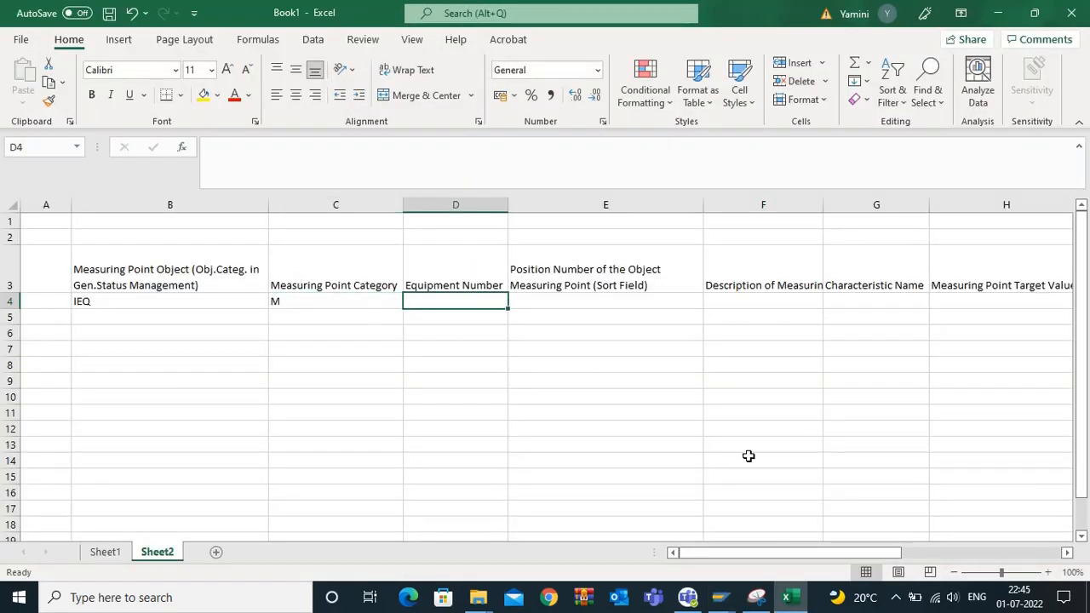
{"action": "mouse_move", "coordinate": [720, 597]}
{"action": "left_click", "coordinate": [664, 536]}
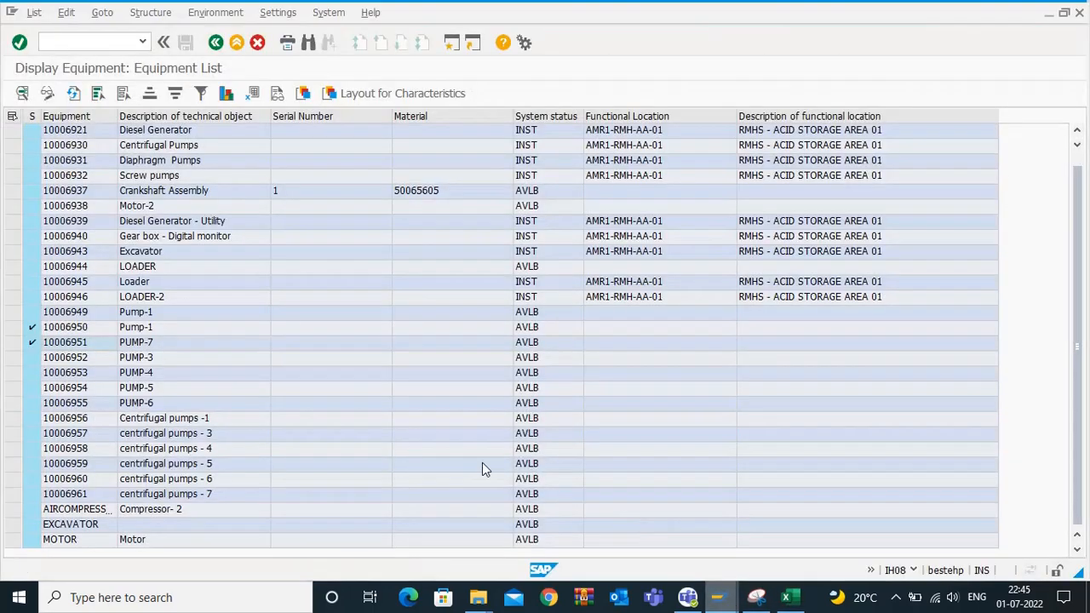
{"action": "left_click", "coordinate": [82, 317]}
{"action": "key", "text": "ctrl+c"}
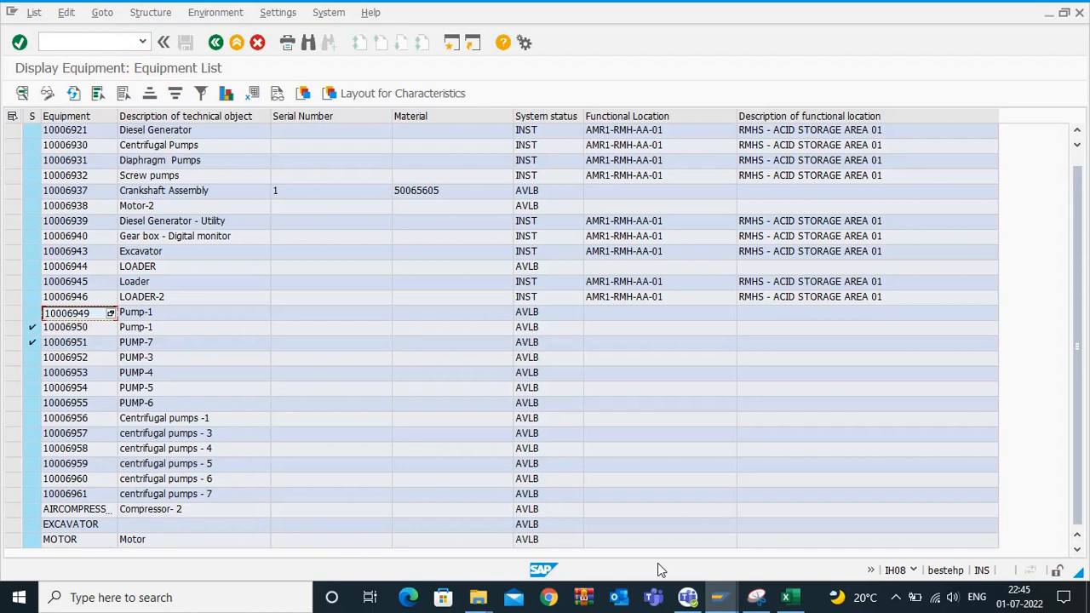
{"action": "left_click", "coordinate": [786, 597]}
{"action": "key", "text": "ctrl+v"}
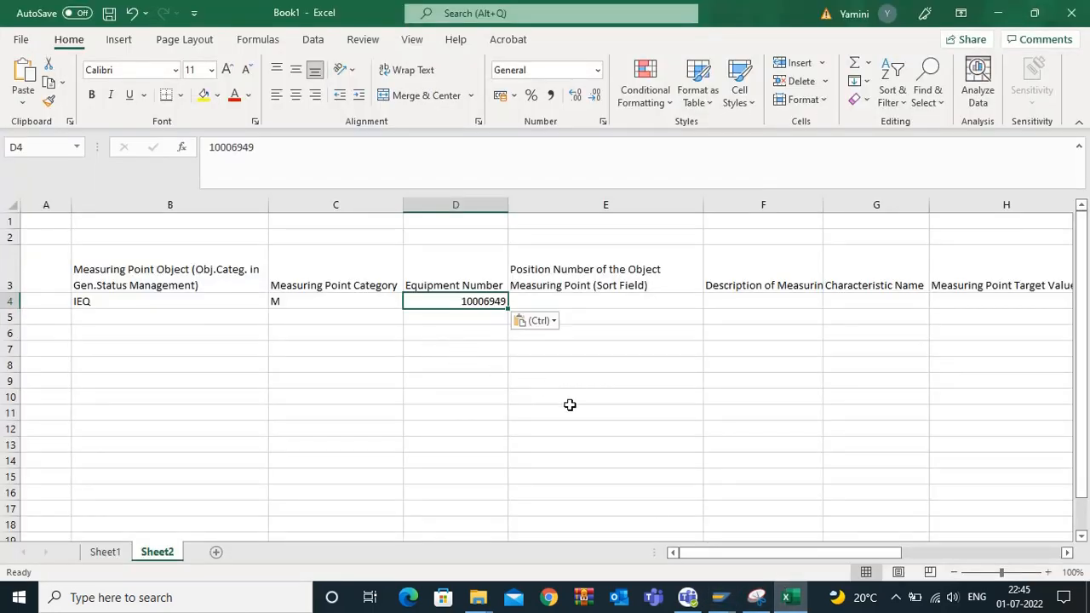
Open the general data of equipment 10006952 from the SAP equipment list and return to the list.
{"action": "left_click", "coordinate": [717, 597]}
{"action": "left_click", "coordinate": [619, 502]}
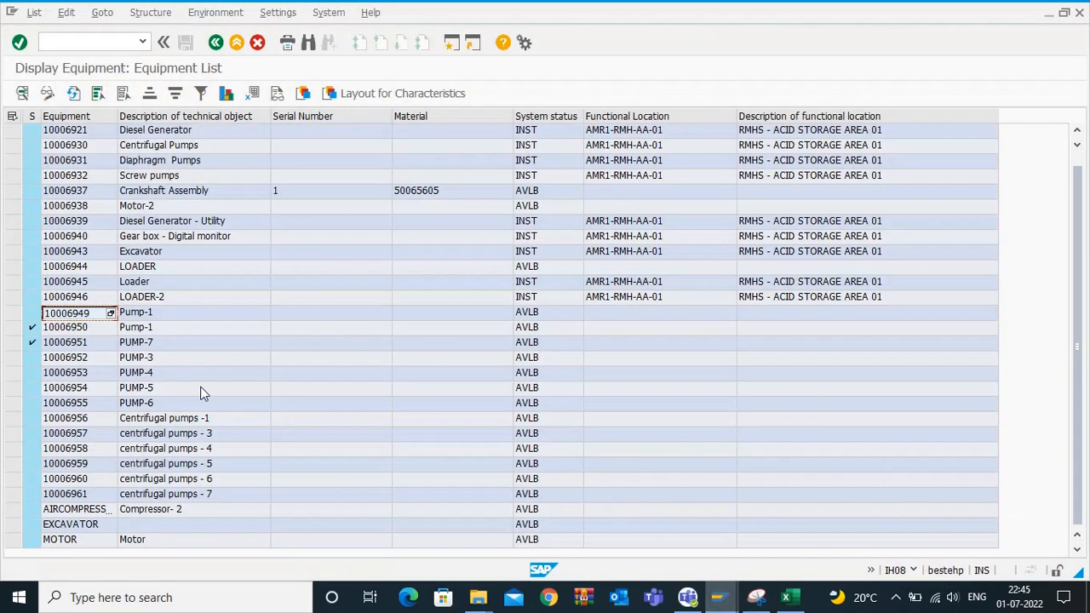
{"action": "left_click", "coordinate": [73, 362]}
{"action": "double_click", "coordinate": [73, 364]}
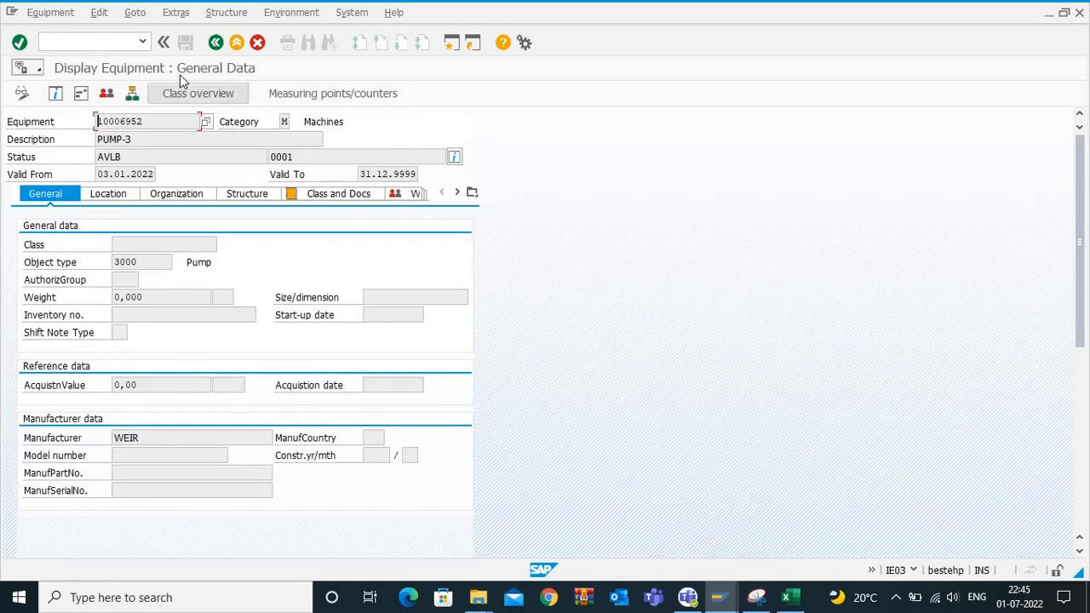
{"action": "left_click", "coordinate": [215, 41]}
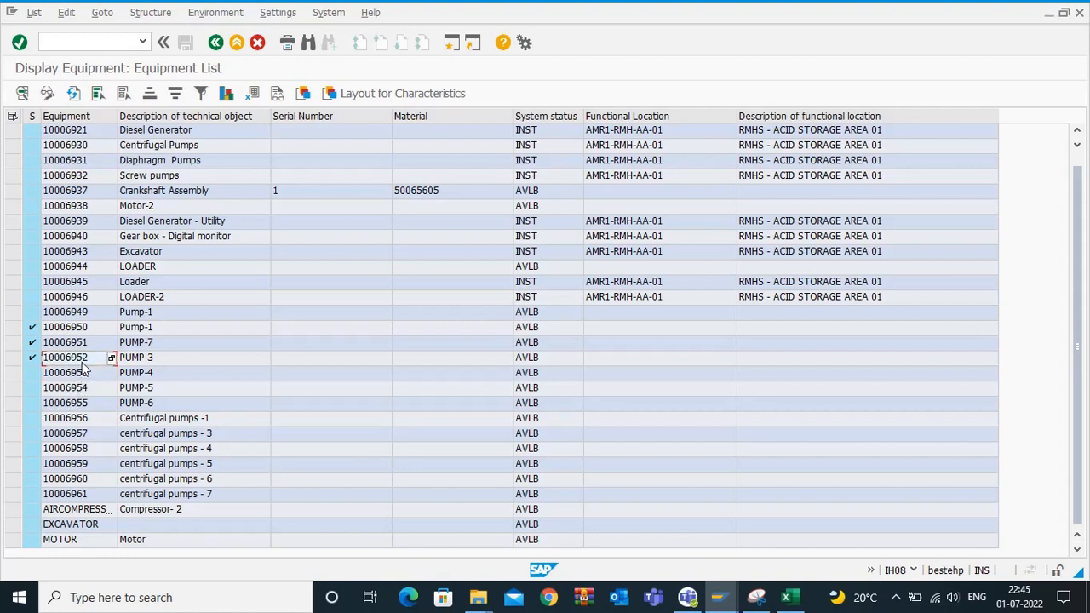
Copy equipment numbers 10006952 to 10006955 from the SAP list into the Excel template, starting at D5.
{"action": "left_click_drag", "start_coordinate": [81, 367], "coordinate": [72, 403]}
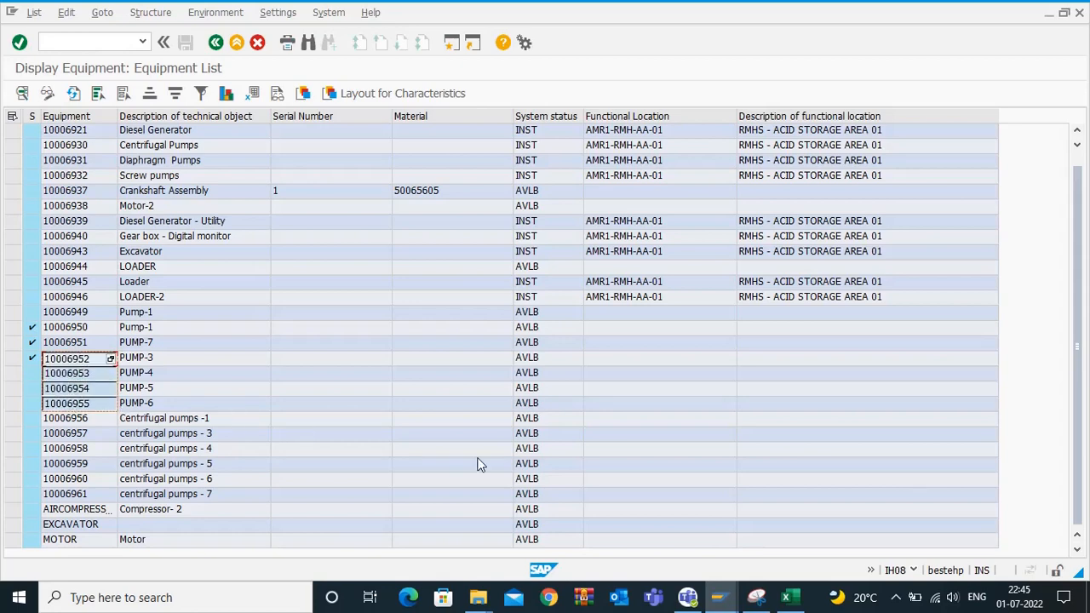
{"action": "key", "text": "alt+Tab"}
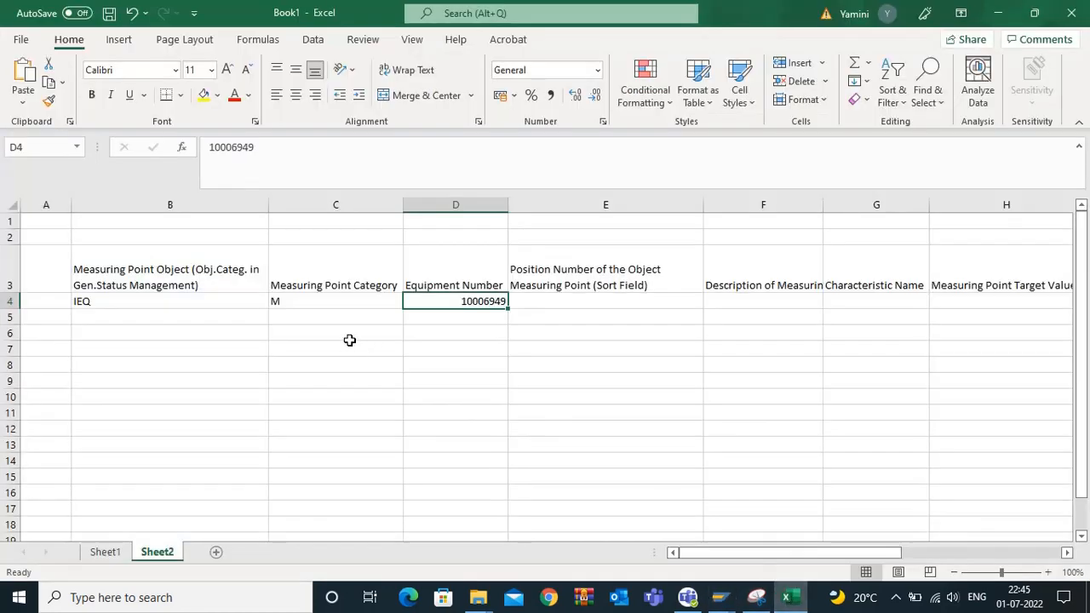
{"action": "left_click", "coordinate": [469, 320]}
{"action": "key", "text": "ctrl+v"}
In SAP's Create Measuring Point screen for equipment 10006951, set MeasPosition to OPERATING HRS and copy it.
{"action": "left_click", "coordinate": [536, 311]}
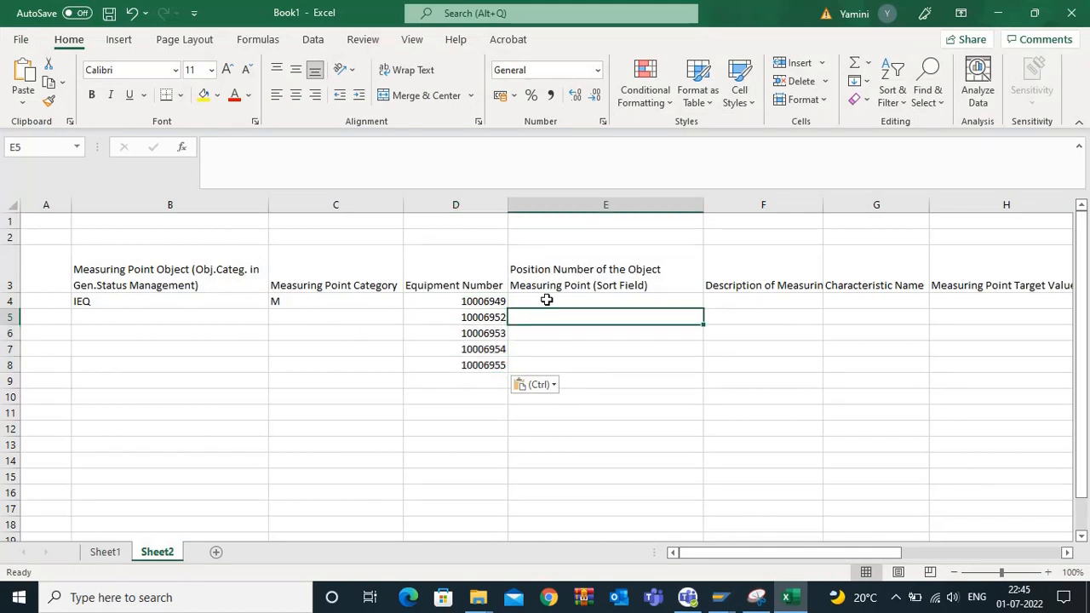
{"action": "left_click", "coordinate": [545, 301]}
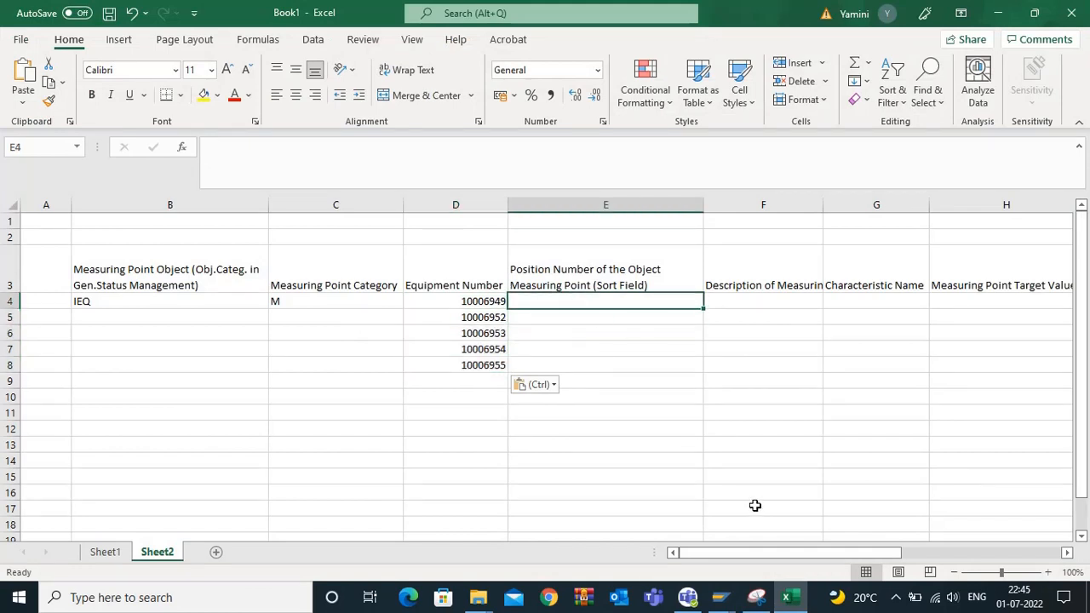
{"action": "mouse_move", "coordinate": [722, 598]}
{"action": "left_click", "coordinate": [940, 511]}
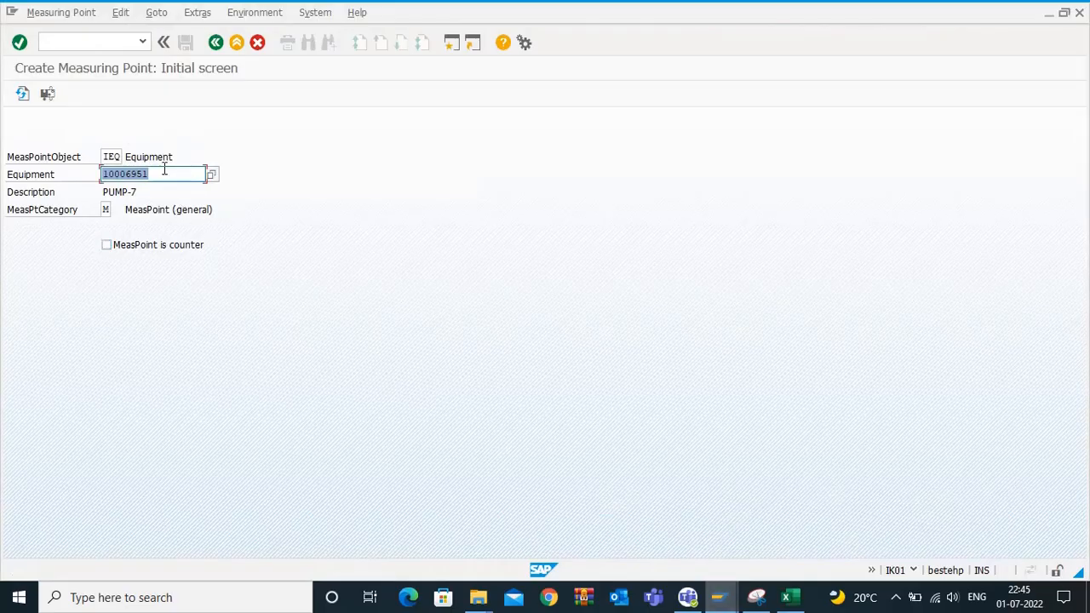
{"action": "key", "text": "Return"}
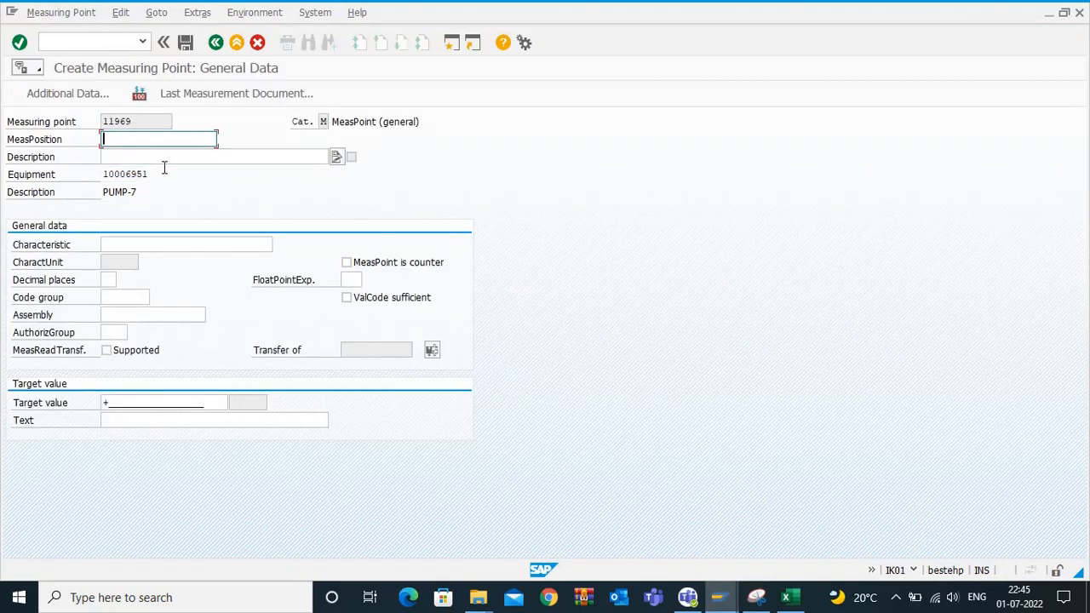
{"action": "left_click", "coordinate": [142, 136]}
{"action": "left_click", "coordinate": [143, 152]}
{"action": "left_click_drag", "start_coordinate": [183, 143], "coordinate": [103, 147]}
{"action": "key", "text": "ctrl+c"}
Paste OPERATING HRS as the position number into E4 to E8 of the Excel template.
{"action": "left_click", "coordinate": [720, 597]}
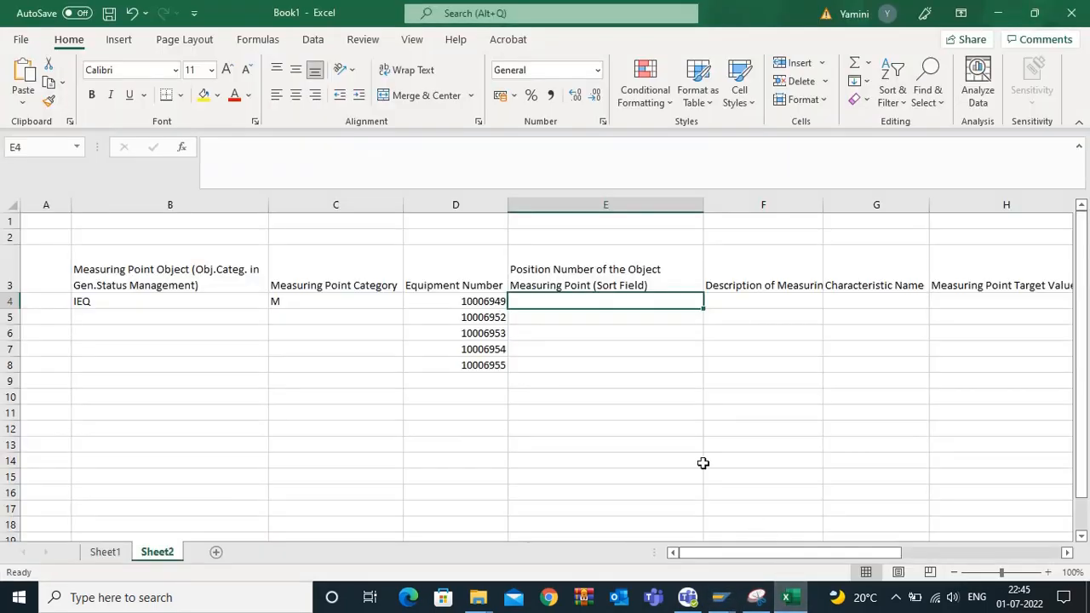
{"action": "key", "text": "ctrl+v"}
{"action": "left_click", "coordinate": [568, 320]}
{"action": "key", "text": "ctrl+v"}
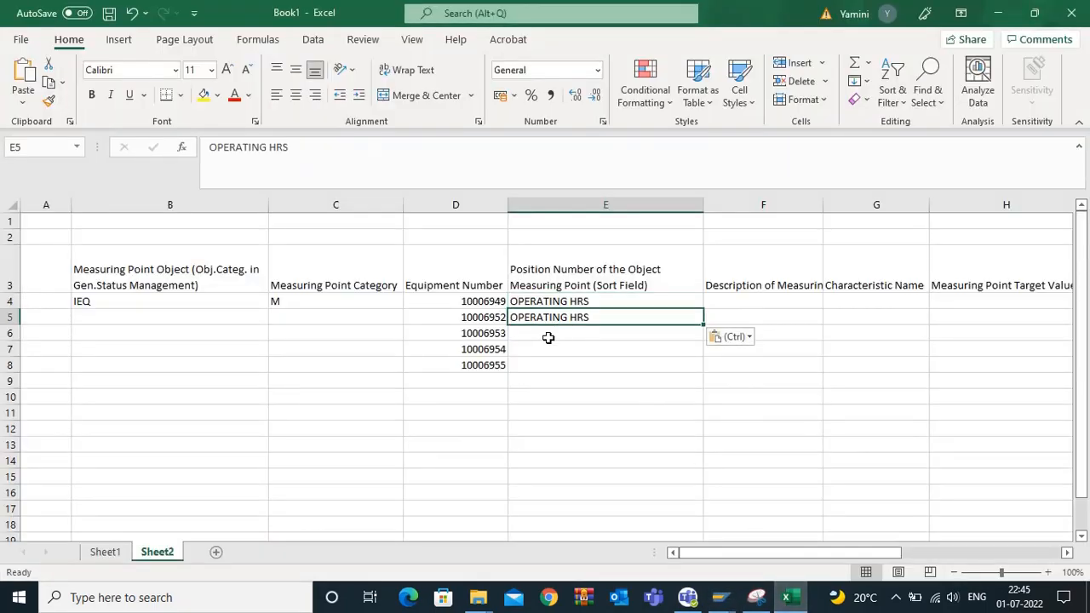
{"action": "left_click", "coordinate": [549, 335]}
{"action": "key", "text": "ctrl+v"}
{"action": "left_click", "coordinate": [547, 349]}
{"action": "key", "text": "ctrl+v"}
{"action": "left_click", "coordinate": [546, 366]}
{"action": "key", "text": "ctrl+v"}
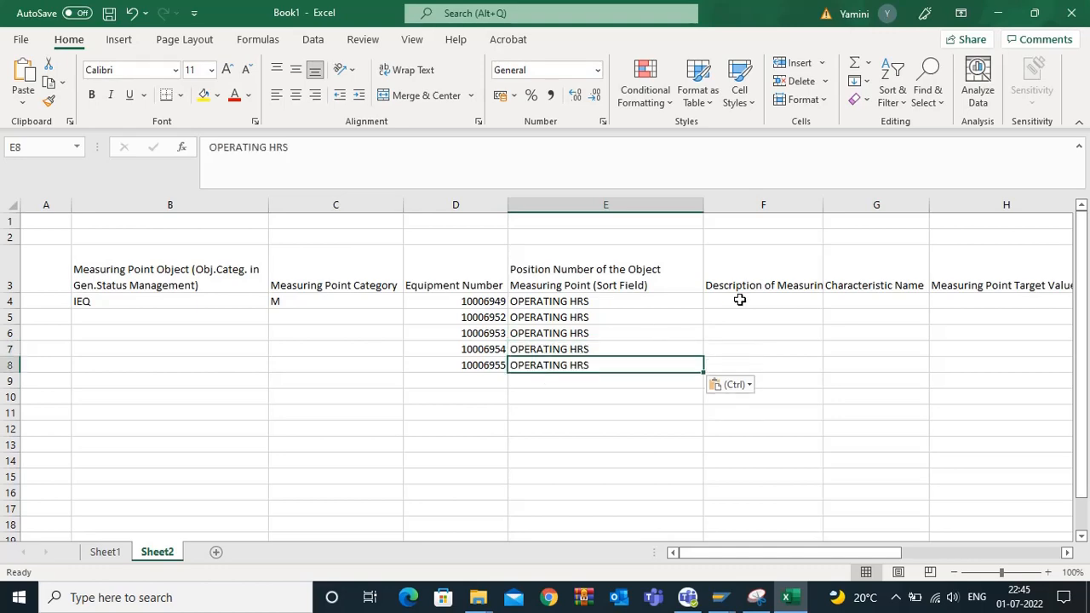
Set the SAP measuring point's description to the earlier entry "Operating hours for Pump" and copy that text.
{"action": "left_click", "coordinate": [740, 299]}
{"action": "mouse_move", "coordinate": [720, 597]}
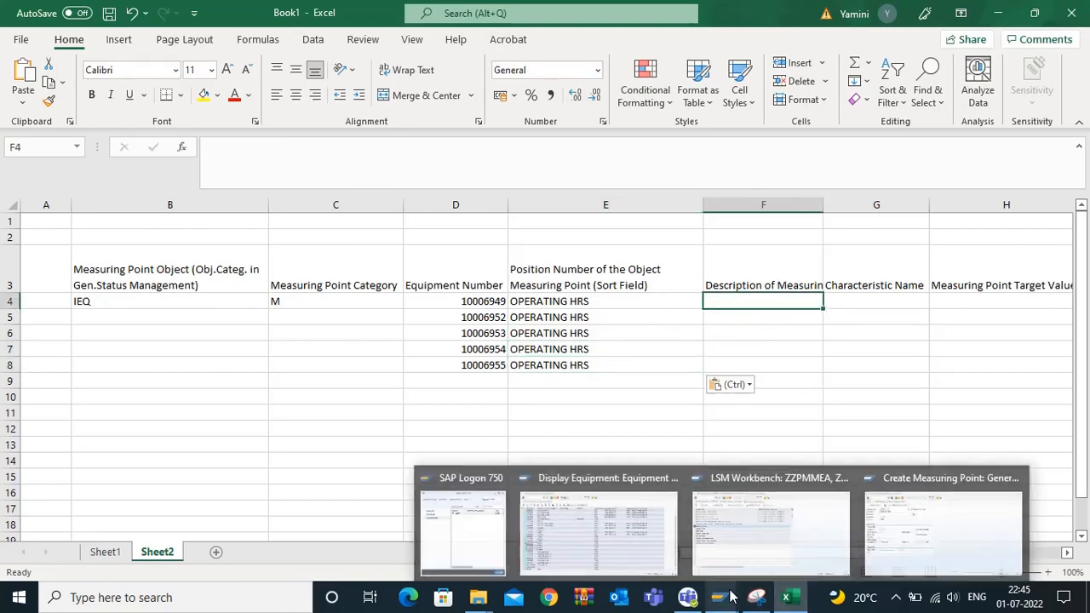
{"action": "left_click", "coordinate": [928, 520]}
{"action": "left_click", "coordinate": [129, 158]}
{"action": "left_click", "coordinate": [129, 157]}
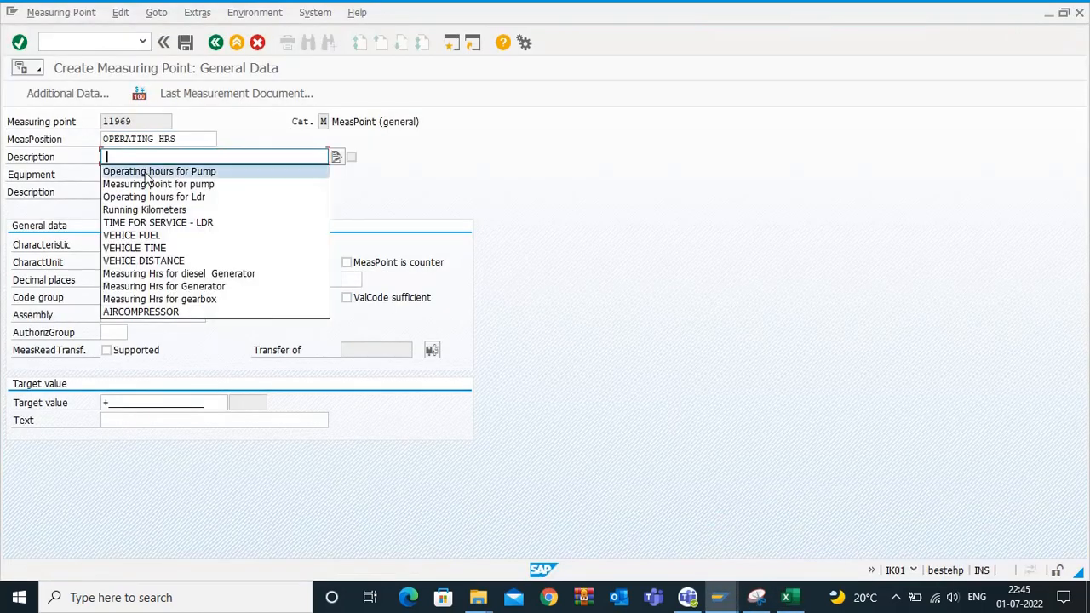
{"action": "left_click", "coordinate": [148, 173]}
{"action": "left_click_drag", "start_coordinate": [225, 159], "coordinate": [120, 166]}
{"action": "left_click", "coordinate": [102, 164]}
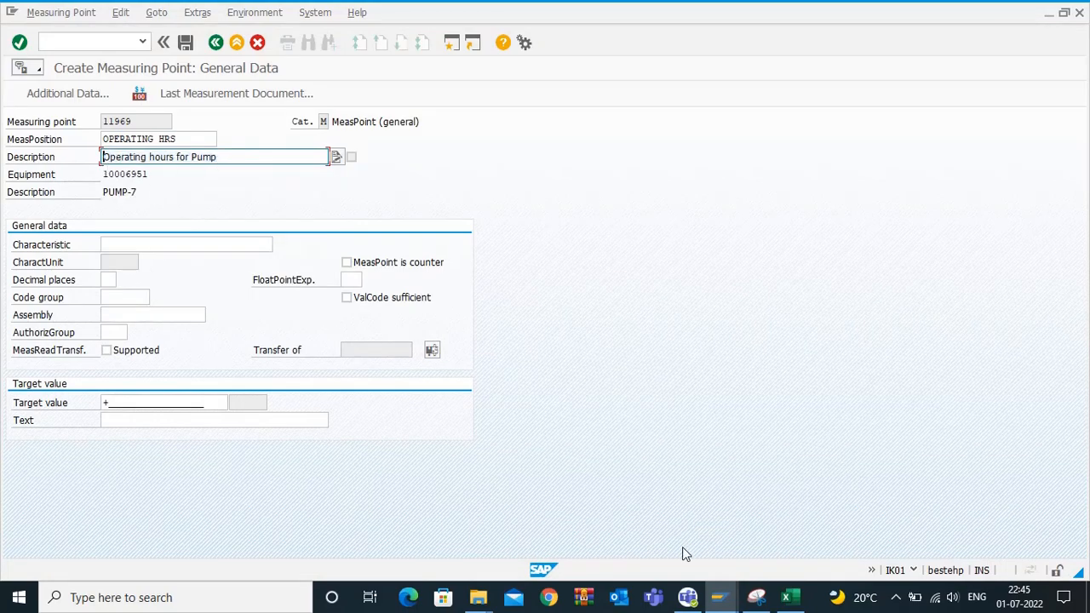
{"action": "left_click", "coordinate": [720, 597]}
{"action": "left_click", "coordinate": [888, 523]}
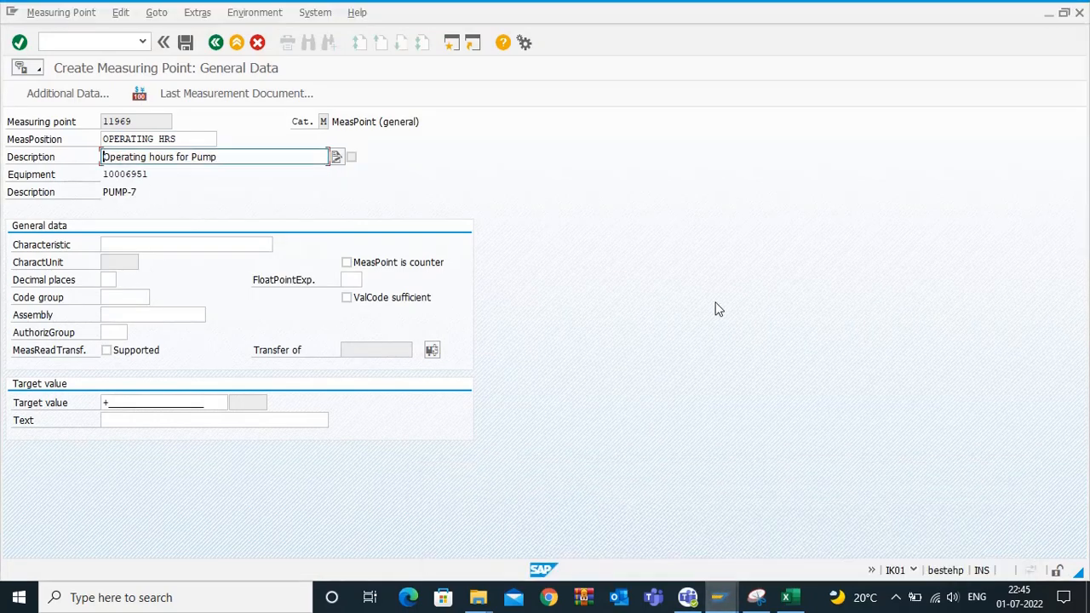
Fill F4 to F8 of the Excel template with "Operating hours for Pump" and widen column F.
{"action": "left_click", "coordinate": [787, 598]}
{"action": "key", "text": "ctrl+v"}
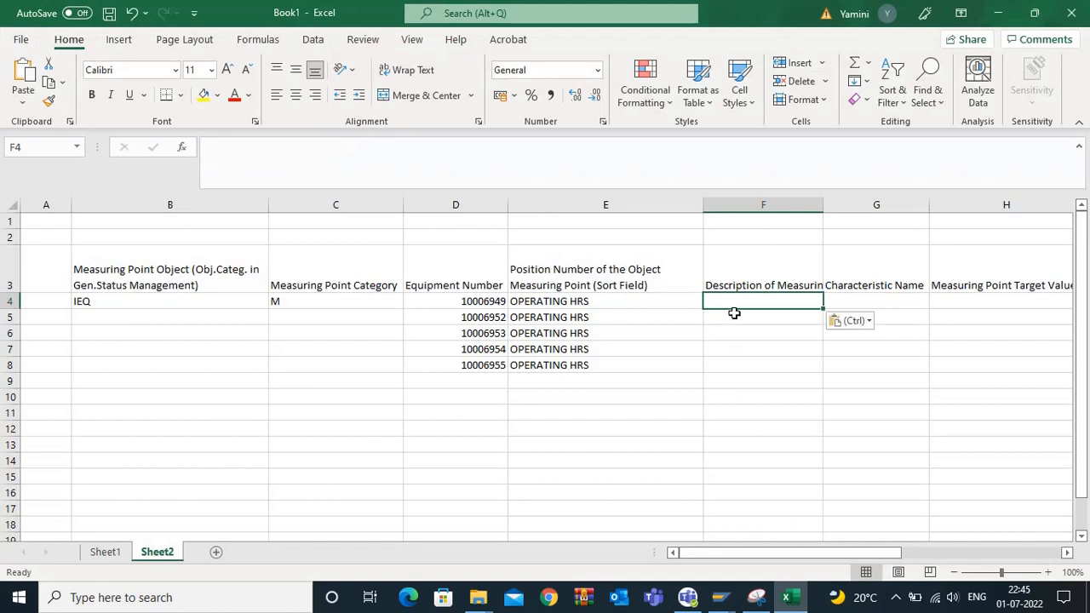
{"action": "left_click", "coordinate": [734, 315]}
{"action": "type", "text": "Operating hours for Pump"}
{"action": "left_click", "coordinate": [730, 333]}
{"action": "type", "text": "Operating hours for Pump"}
{"action": "left_click", "coordinate": [726, 348]}
{"action": "type", "text": "Operating hours for Pump"}
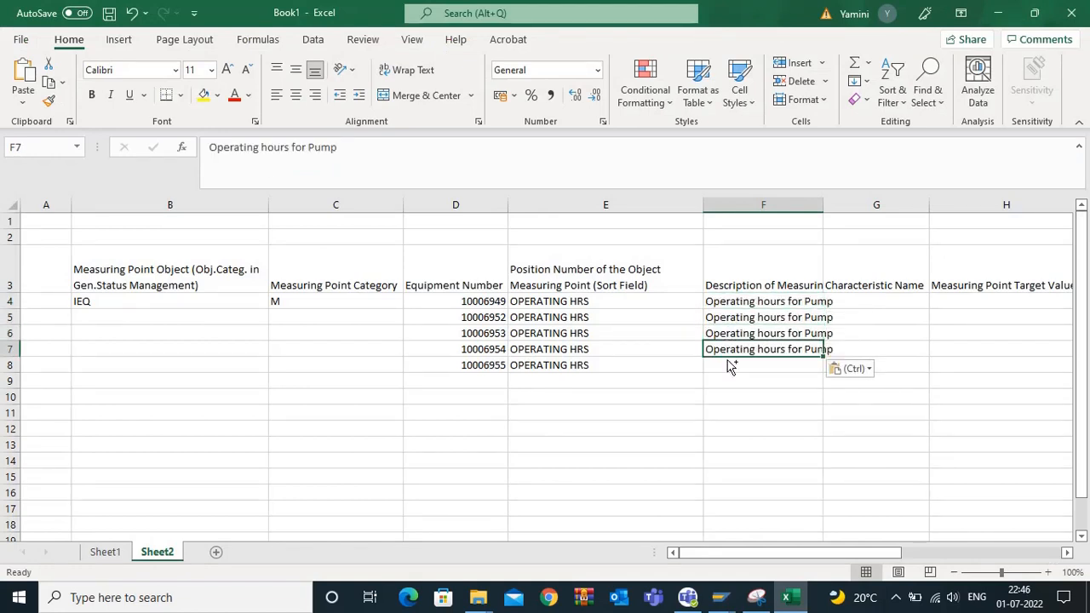
{"action": "left_click", "coordinate": [730, 365]}
{"action": "type", "text": "Operating hours for Pump"}
{"action": "key", "text": "Down"}
{"action": "key", "text": "Down"}
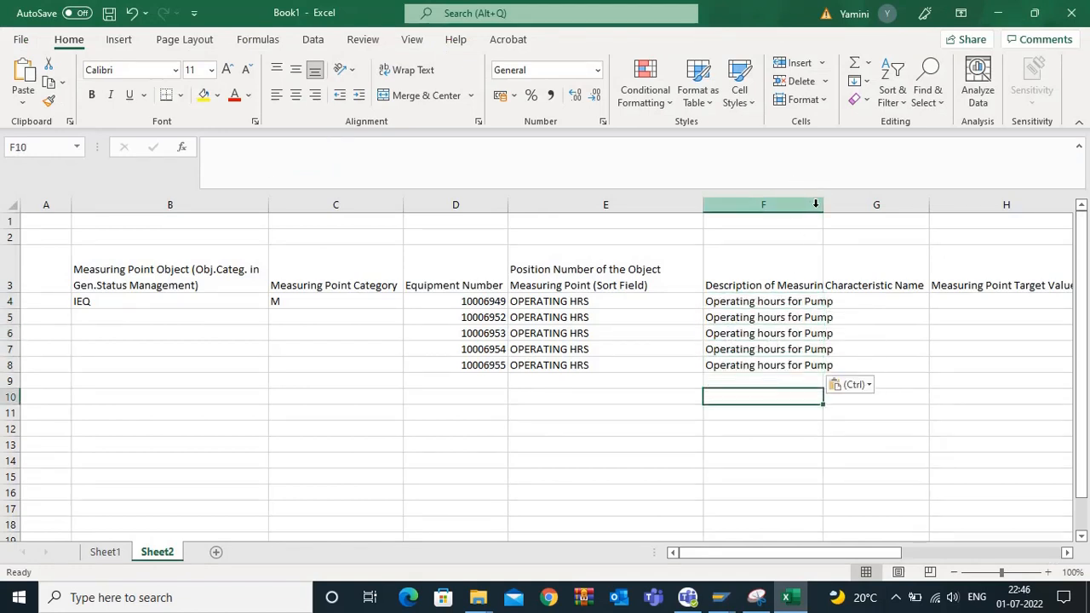
{"action": "left_click_drag", "start_coordinate": [816, 204], "coordinate": [844, 212]}
In SAP's Create Measuring Point screen, set the characteristic to the earlier entry Z_PM_HRS and copy it.
{"action": "left_click", "coordinate": [872, 301]}
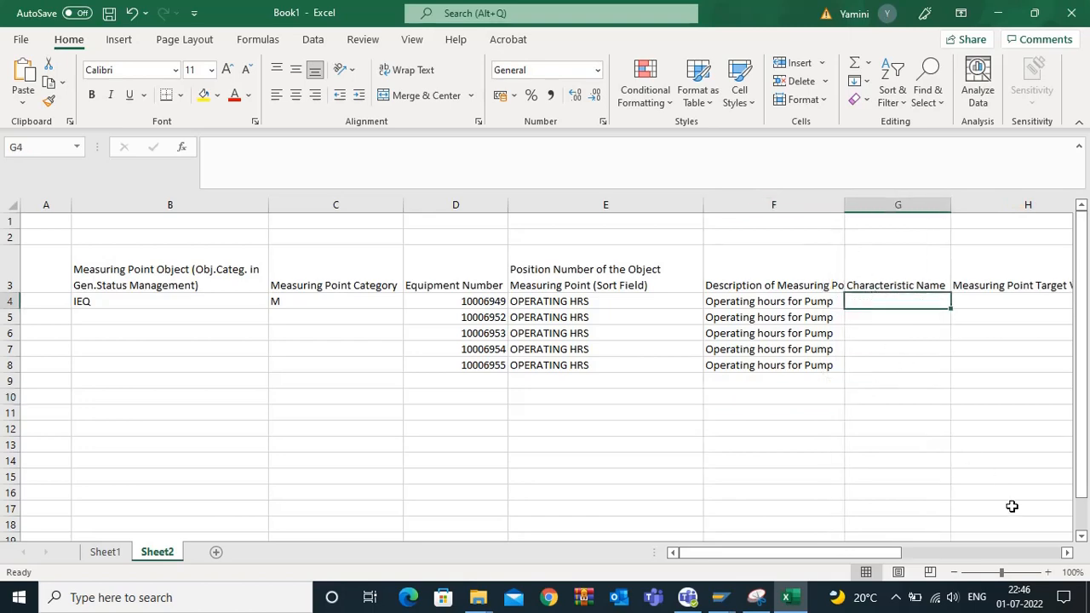
{"action": "left_click", "coordinate": [1065, 552]}
{"action": "left_click", "coordinate": [1066, 552]}
{"action": "left_click", "coordinate": [1066, 552]}
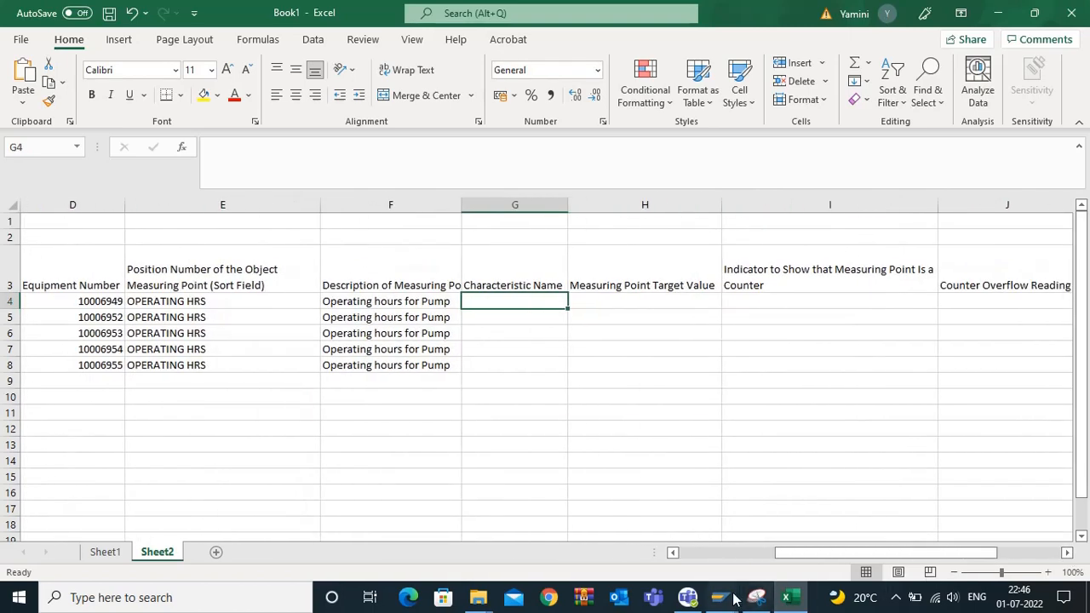
{"action": "mouse_move", "coordinate": [734, 599]}
{"action": "left_click", "coordinate": [936, 528]}
{"action": "left_click", "coordinate": [112, 245]}
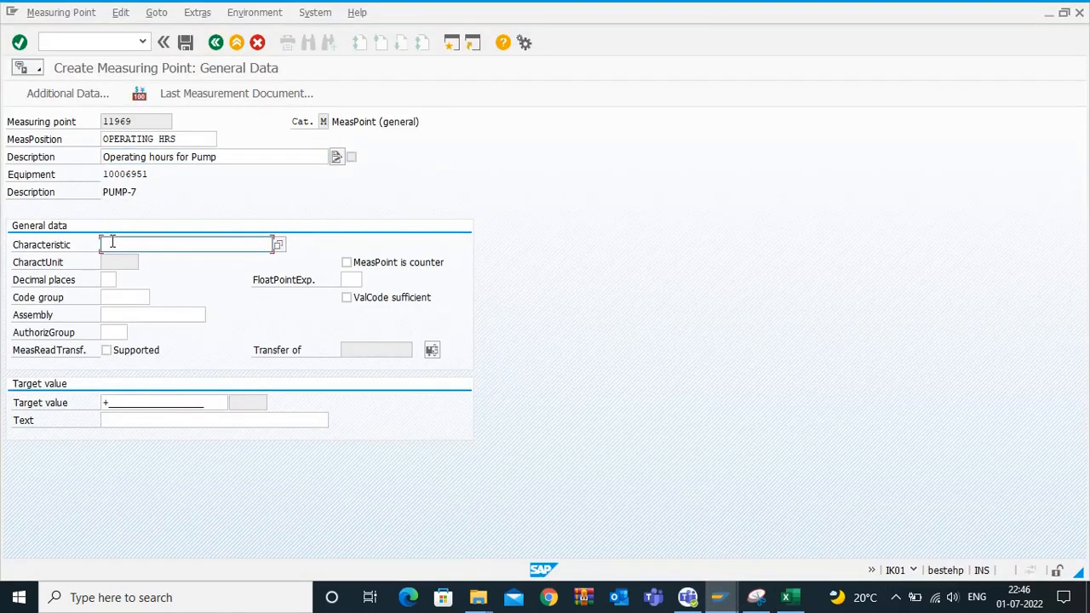
{"action": "key", "text": "space"}
{"action": "left_click", "coordinate": [129, 259]}
{"action": "left_click_drag", "start_coordinate": [152, 245], "coordinate": [105, 243]}
{"action": "key", "text": "ctrl+c"}
{"action": "left_click", "coordinate": [105, 243]}
Paste Z_PM_HRS as the characteristic name into G4 to G8 of the Excel template.
{"action": "left_click", "coordinate": [785, 597]}
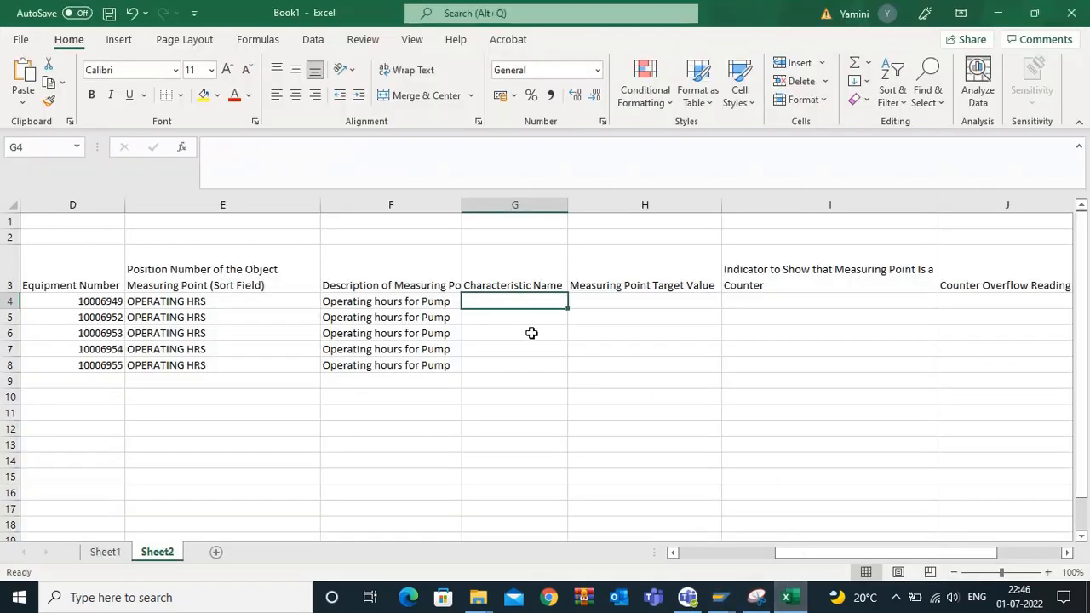
{"action": "key", "text": "ctrl+v"}
{"action": "left_click", "coordinate": [489, 318]}
{"action": "key", "text": "ctrl+v"}
{"action": "left_click", "coordinate": [489, 345]}
{"action": "key", "text": "ctrl+v"}
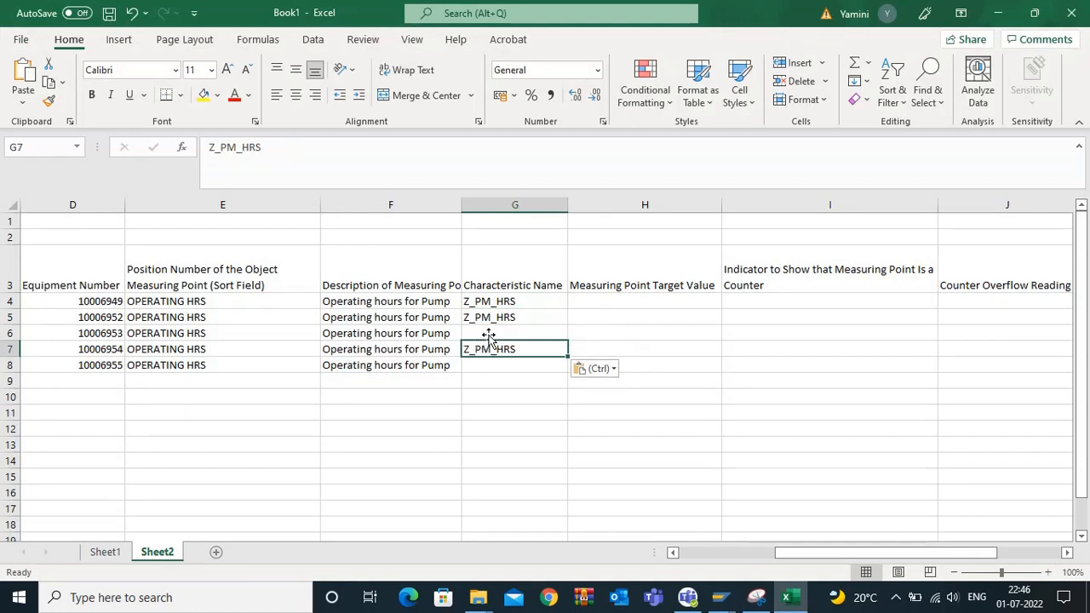
{"action": "left_click", "coordinate": [488, 334]}
{"action": "key", "text": "ctrl+v"}
{"action": "left_click", "coordinate": [486, 364]}
{"action": "key", "text": "ctrl+v"}
Check SAP's target value field and enter the measuring point target values 300, 400, 350, 380 and 490 in H4 to H8 of the template.
{"action": "left_click", "coordinate": [579, 301]}
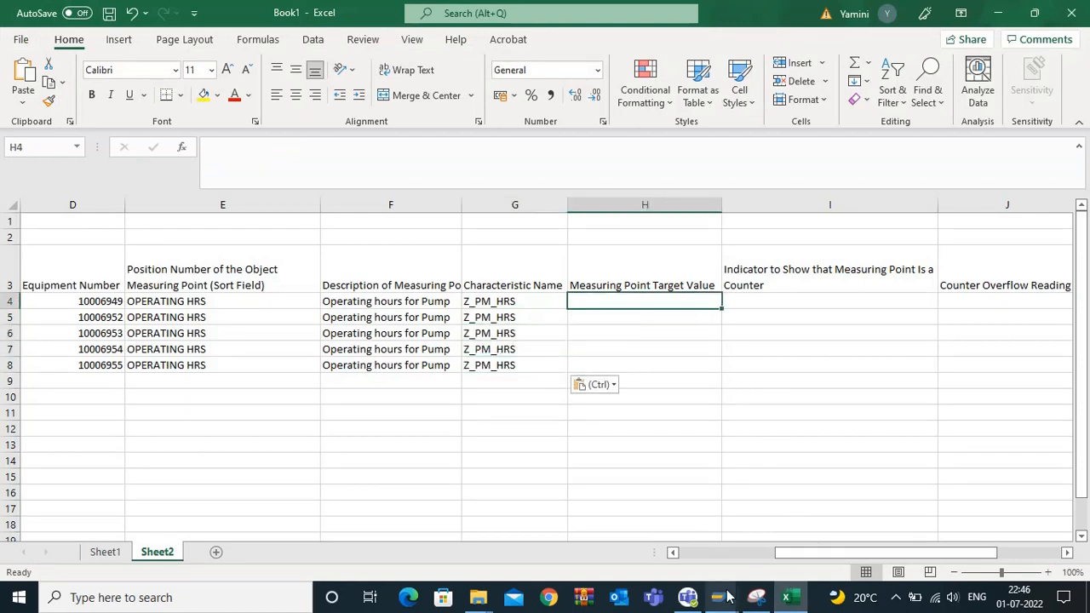
{"action": "mouse_move", "coordinate": [727, 598]}
{"action": "left_click", "coordinate": [867, 507]}
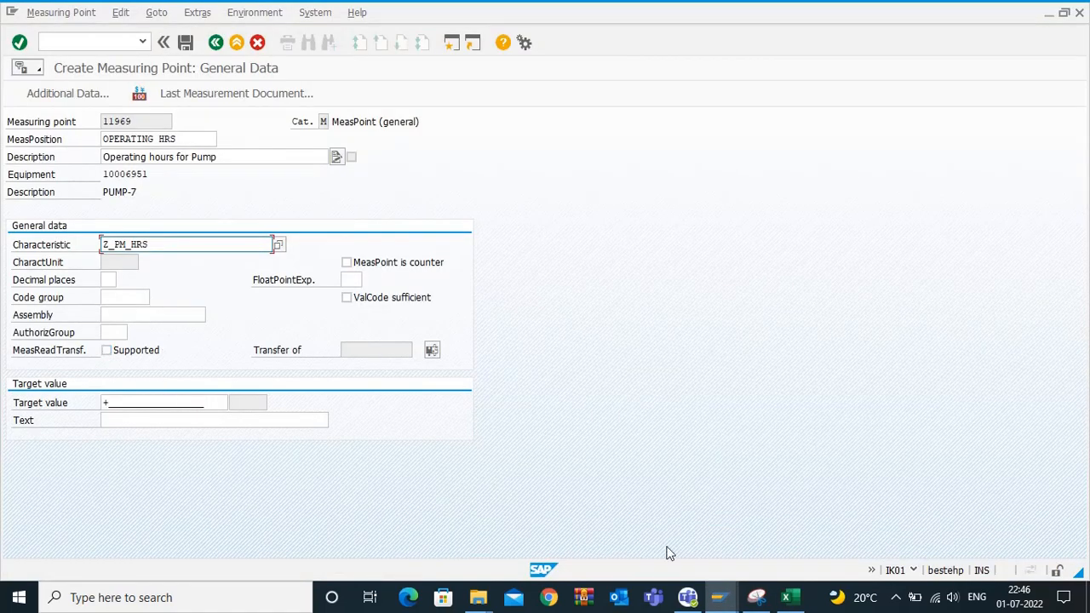
{"action": "left_click", "coordinate": [718, 596]}
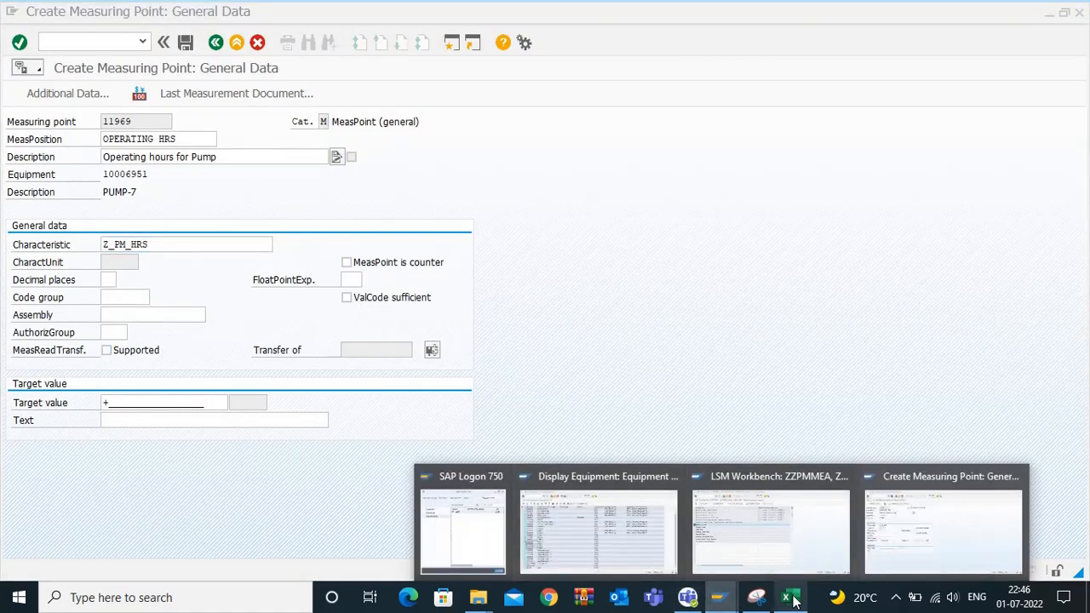
{"action": "left_click", "coordinate": [789, 596]}
{"action": "type", "text": "300"}
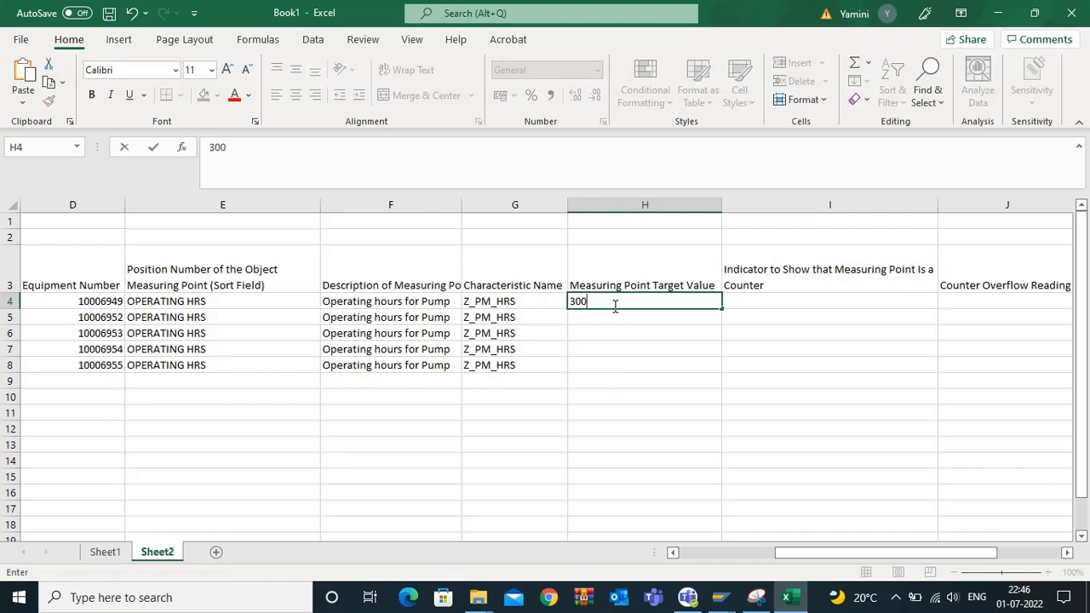
{"action": "key", "text": "Return"}
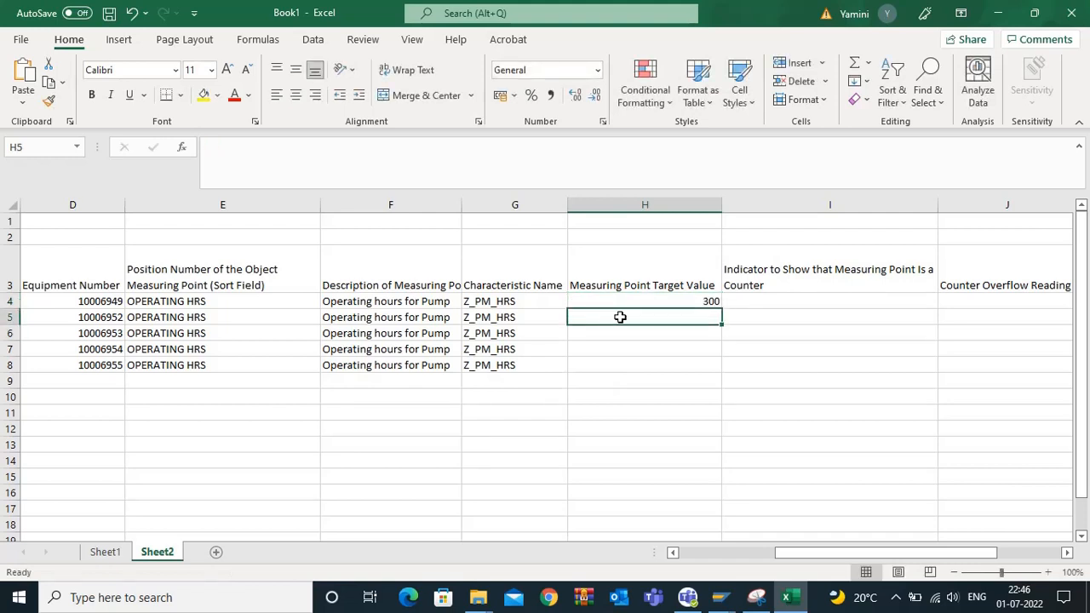
{"action": "type", "text": "400"}
{"action": "left_click", "coordinate": [623, 333]}
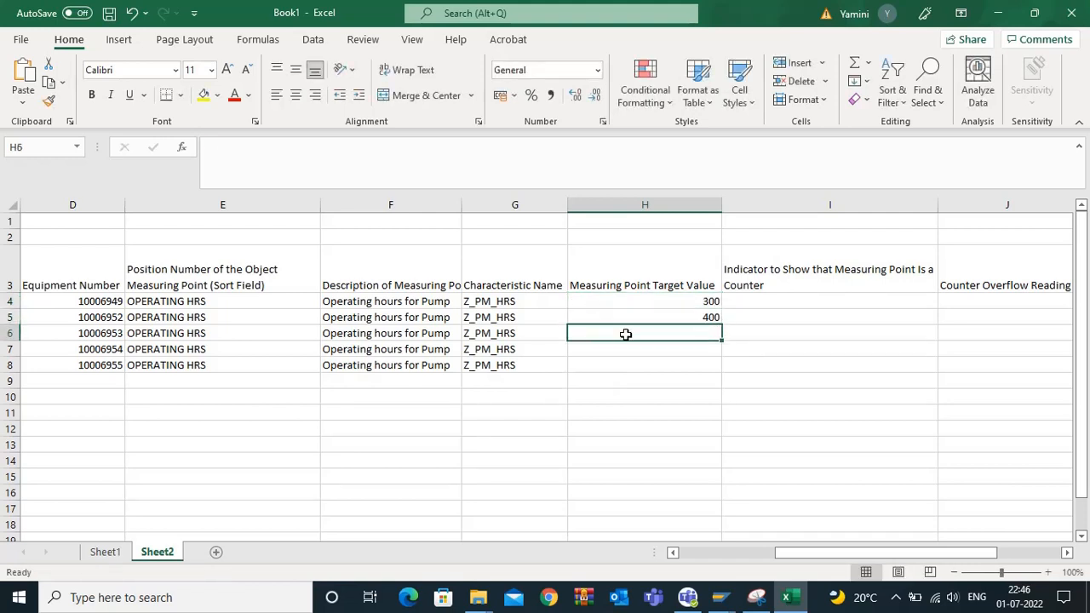
{"action": "type", "text": "350"}
{"action": "key", "text": "Return"}
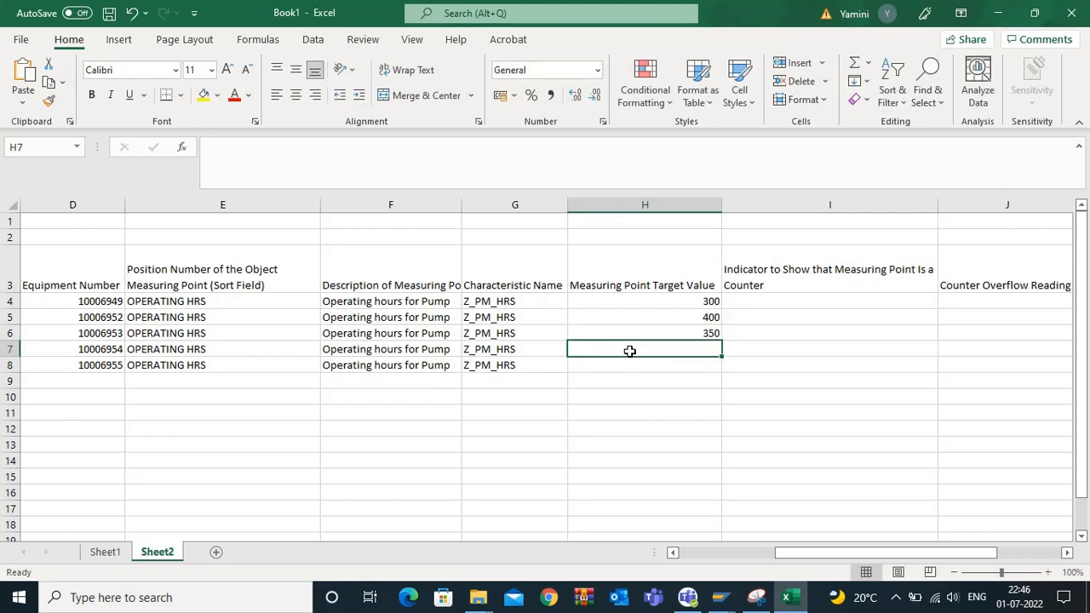
{"action": "type", "text": "380"}
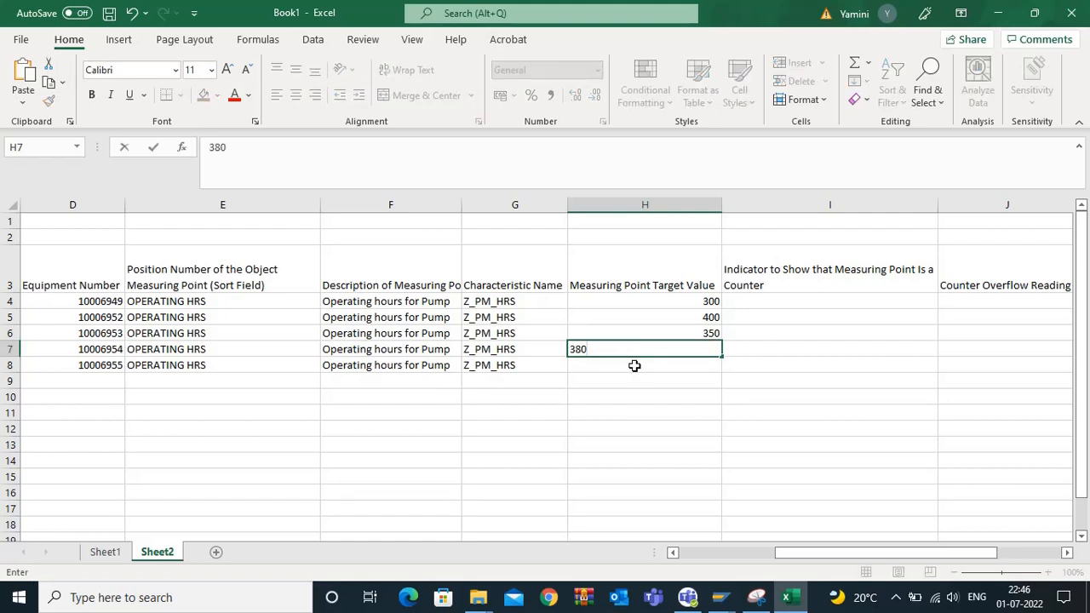
{"action": "left_click", "coordinate": [638, 365]}
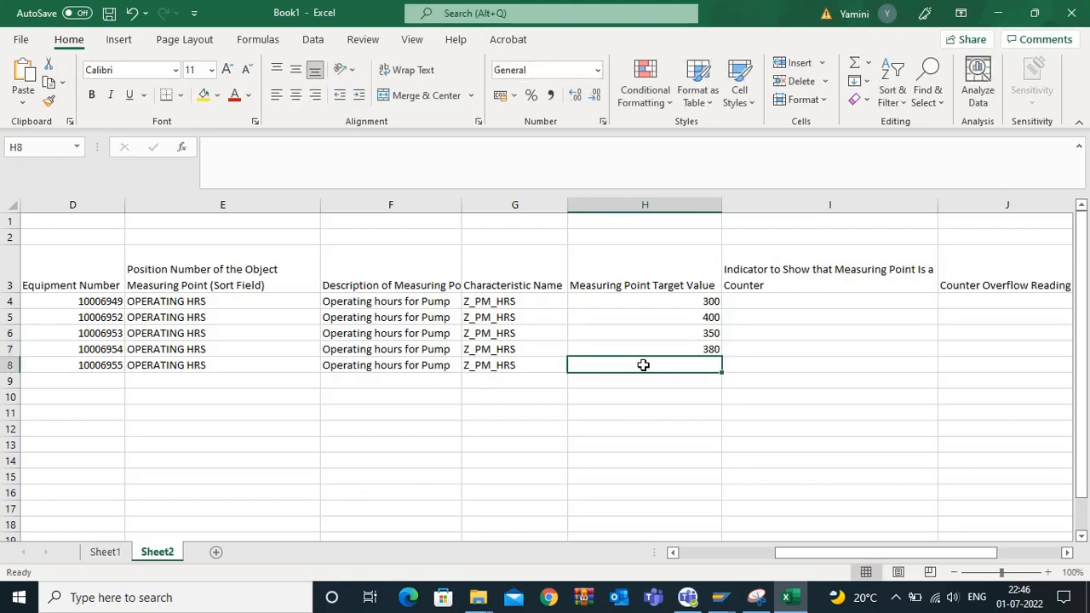
{"action": "type", "text": "490"}
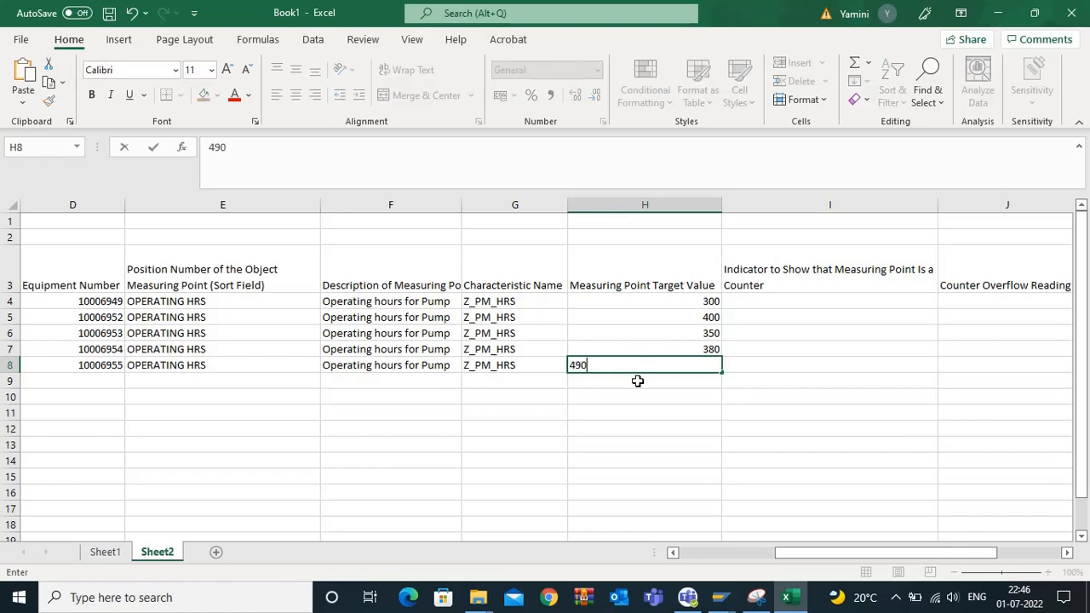
{"action": "left_click", "coordinate": [637, 380]}
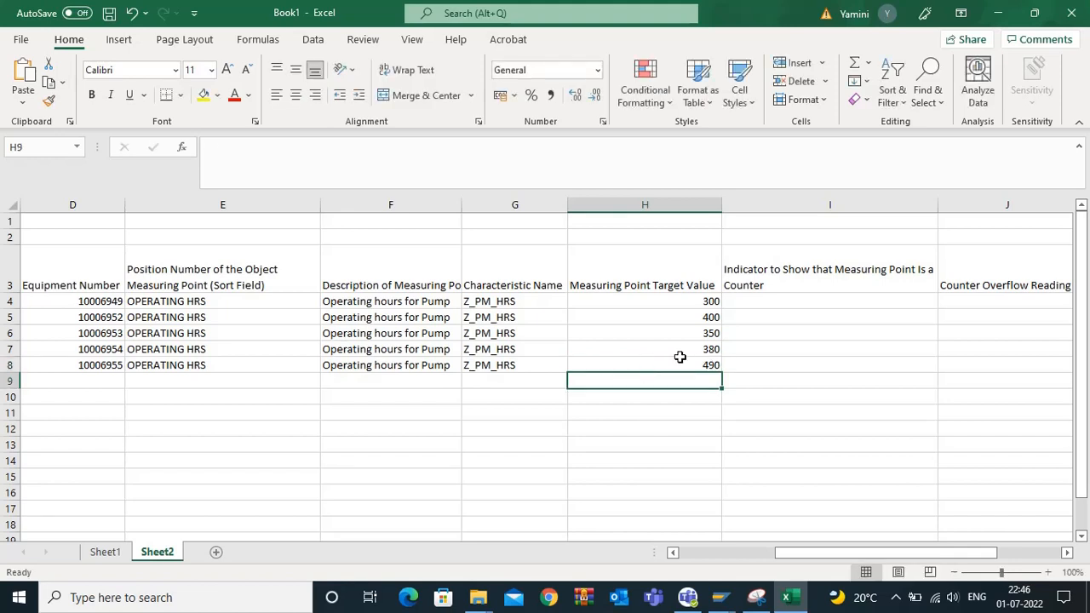
Mark all five measuring points as counters by entering X in I4 to I8.
{"action": "left_click", "coordinate": [894, 395]}
{"action": "left_click", "coordinate": [1067, 553]}
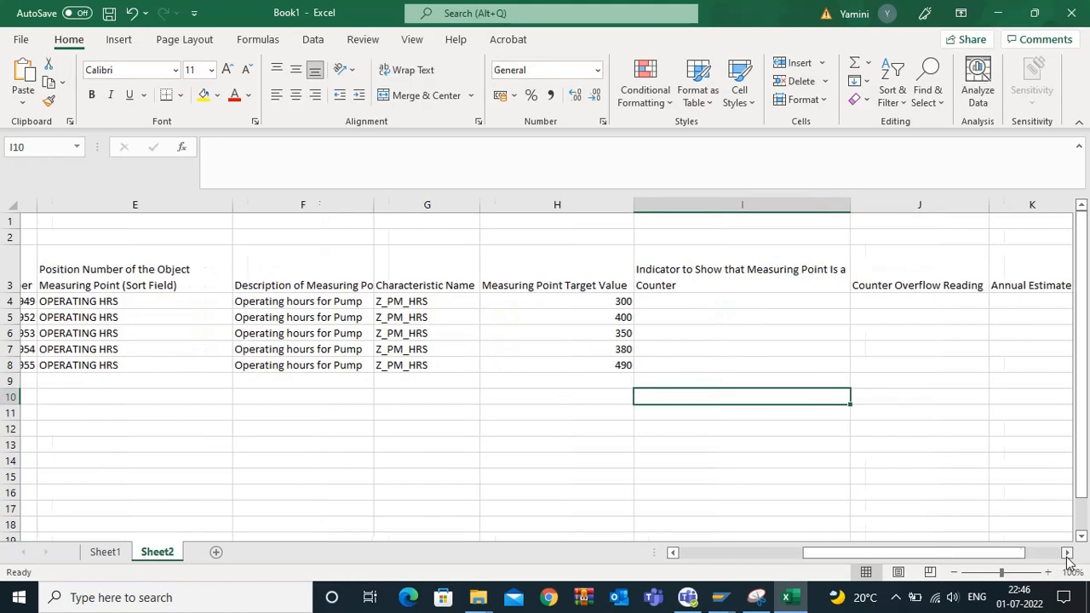
{"action": "left_click", "coordinate": [1066, 553]}
{"action": "mouse_move", "coordinate": [890, 551]}
{"action": "left_mouse_down"}
{"action": "mouse_move", "coordinate": [865, 549]}
{"action": "mouse_move", "coordinate": [893, 550]}
{"action": "left_mouse_up"}
{"action": "left_click_drag", "start_coordinate": [375, 299], "coordinate": [382, 359]}
{"action": "left_click", "coordinate": [463, 305]}
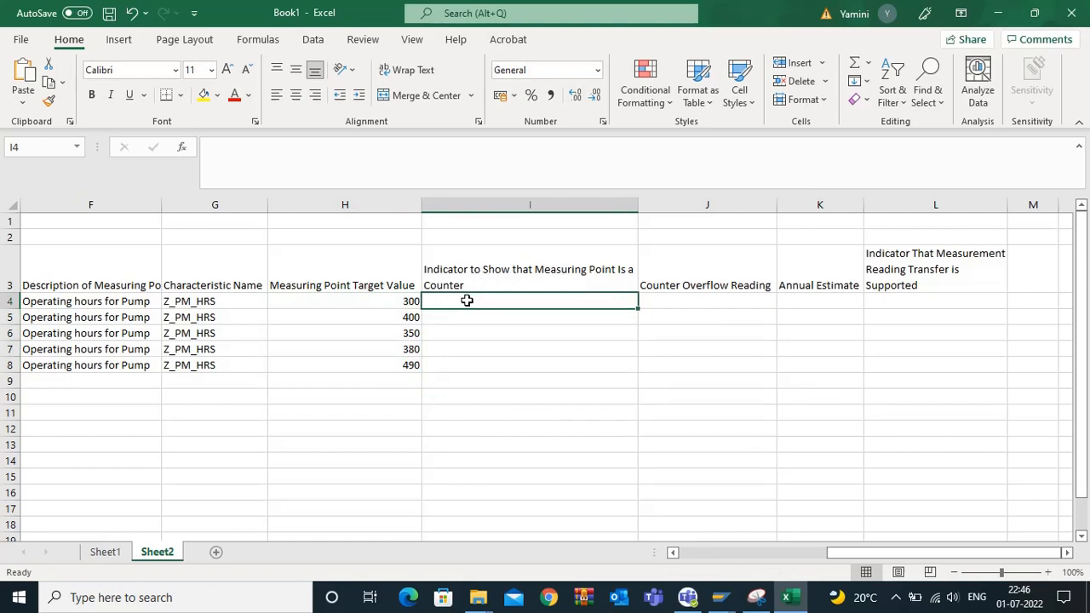
{"action": "type", "text": "X"}
{"action": "key", "text": "Return"}
{"action": "type", "text": "X"}
{"action": "key", "text": "Return"}
{"action": "type", "text": "X"}
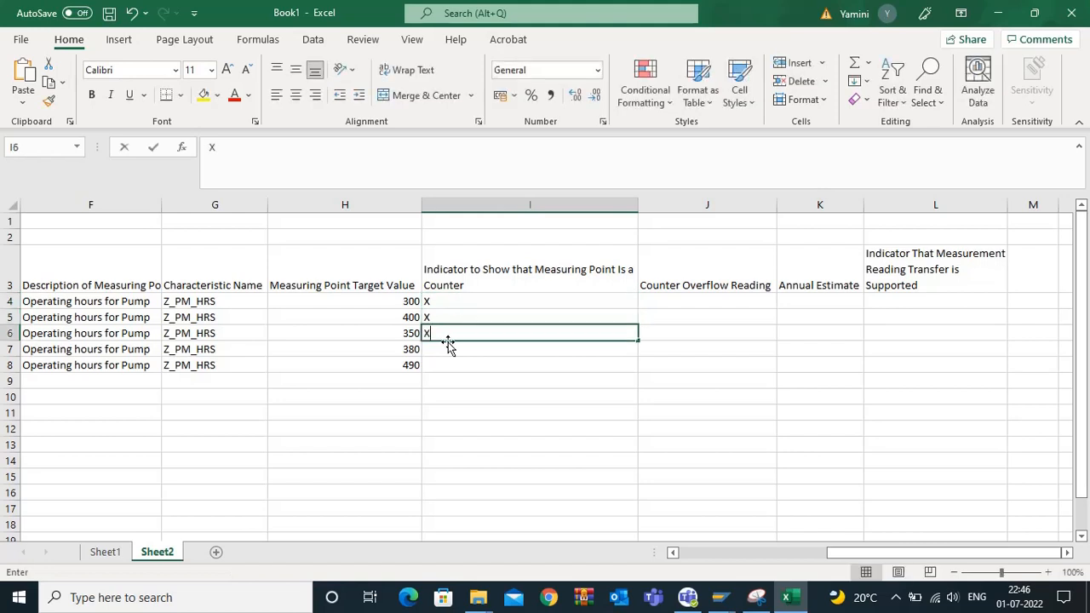
{"action": "key", "text": "Return"}
{"action": "type", "text": "X"}
{"action": "key", "text": "Return"}
{"action": "type", "text": "X"}
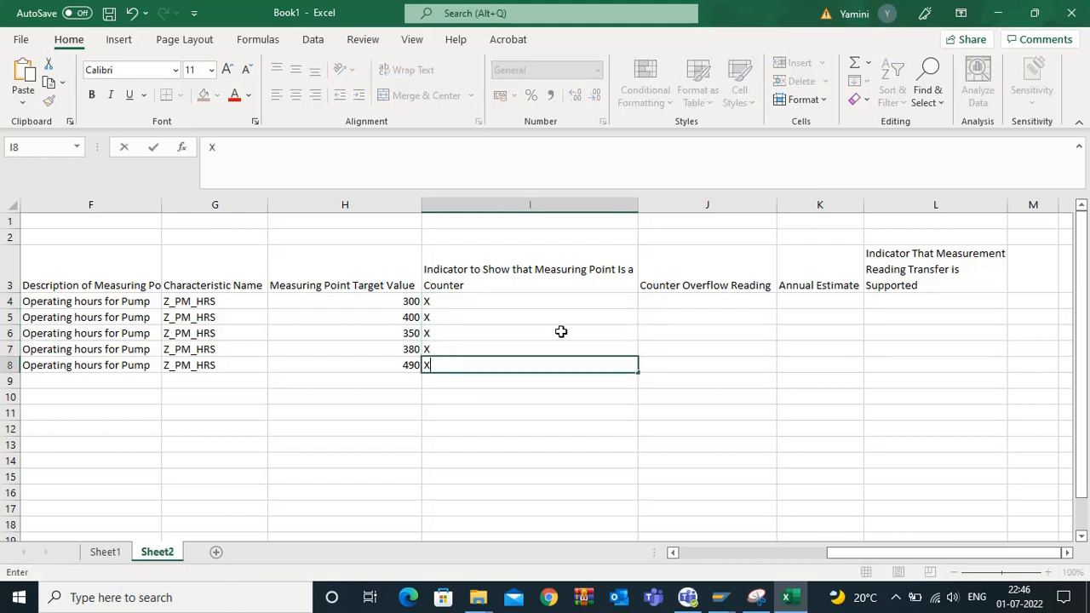
{"action": "left_click", "coordinate": [681, 302]}
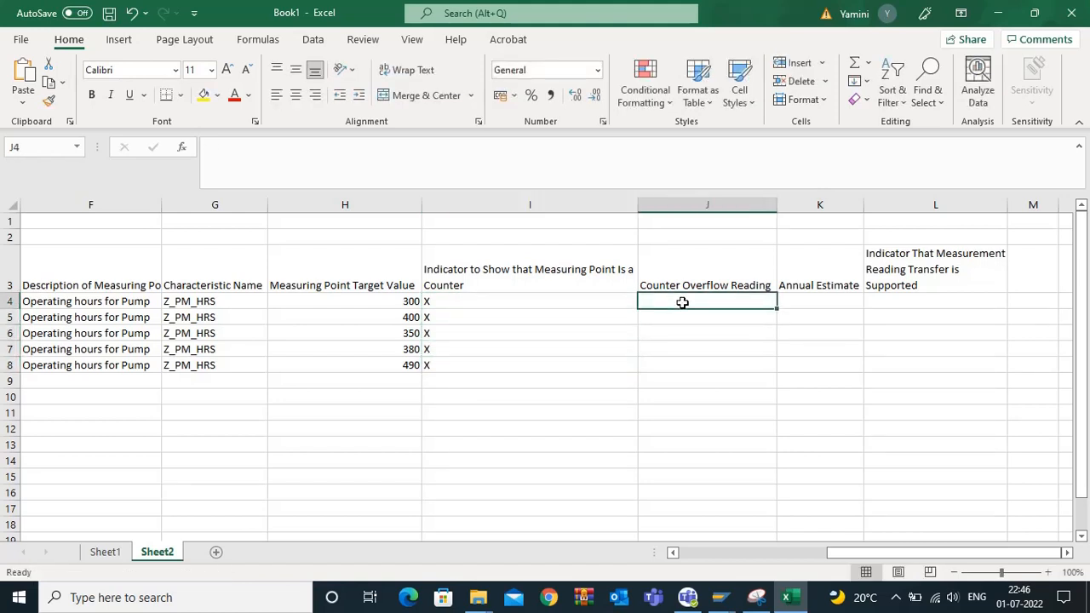
Enter the annual estimates 700, 2000, 1000, 700 and 900 in K4 to K8.
{"action": "left_click", "coordinate": [804, 302]}
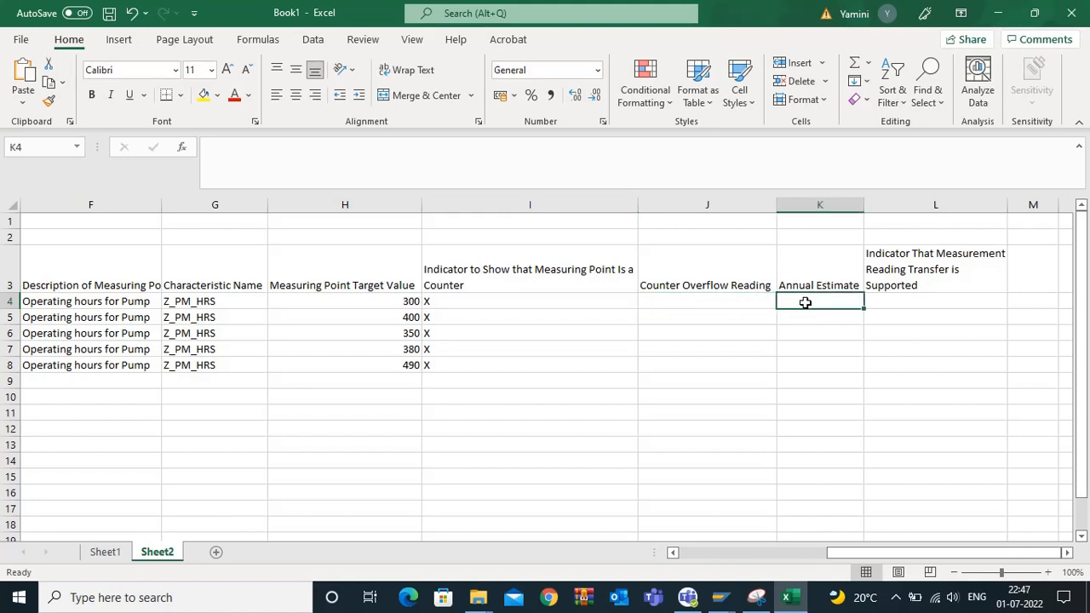
{"action": "type", "text": "700"}
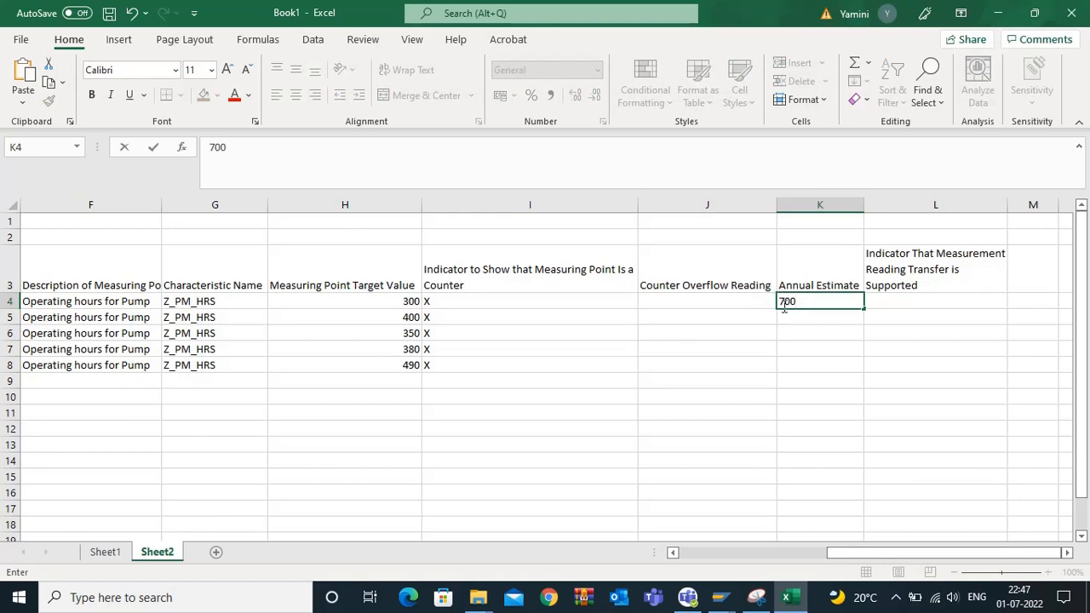
{"action": "left_click", "coordinate": [789, 314]}
{"action": "type", "text": "2"}
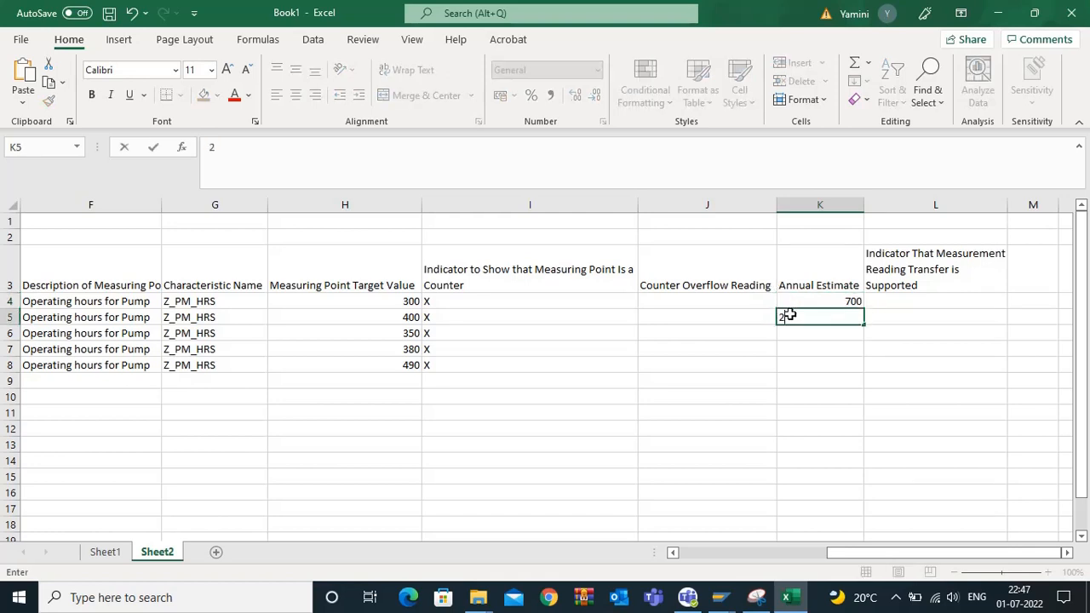
{"action": "type", "text": "000"}
{"action": "left_click", "coordinate": [813, 337]}
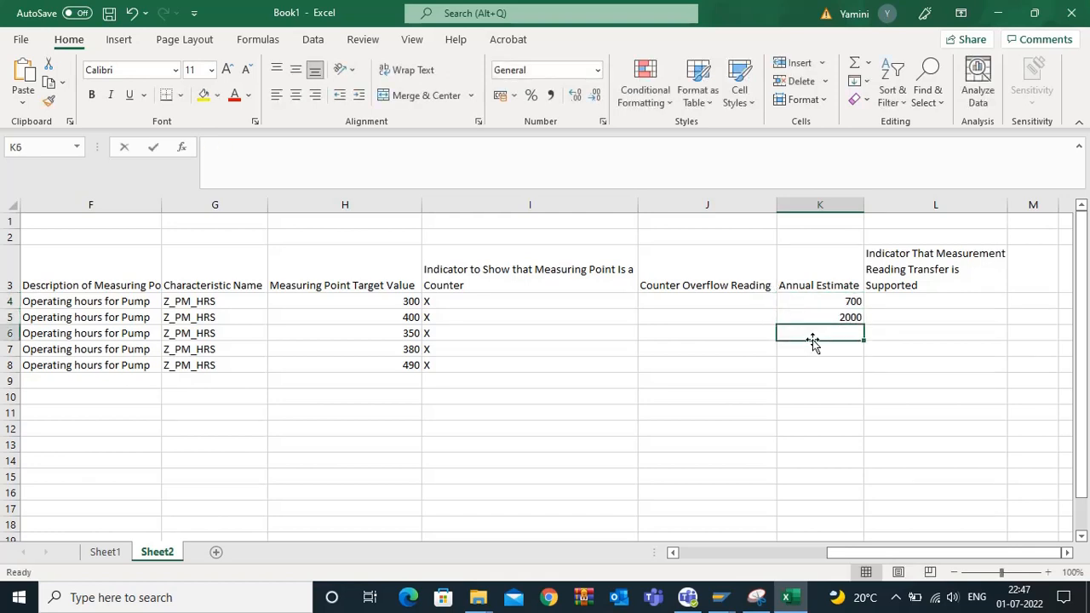
{"action": "type", "text": "1000"}
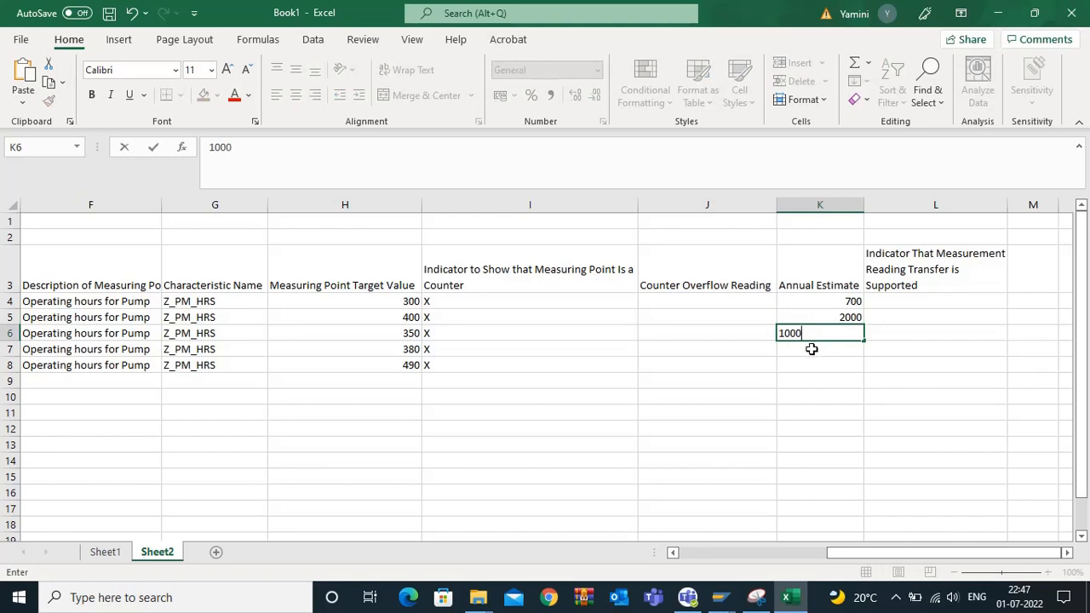
{"action": "left_click", "coordinate": [811, 349]}
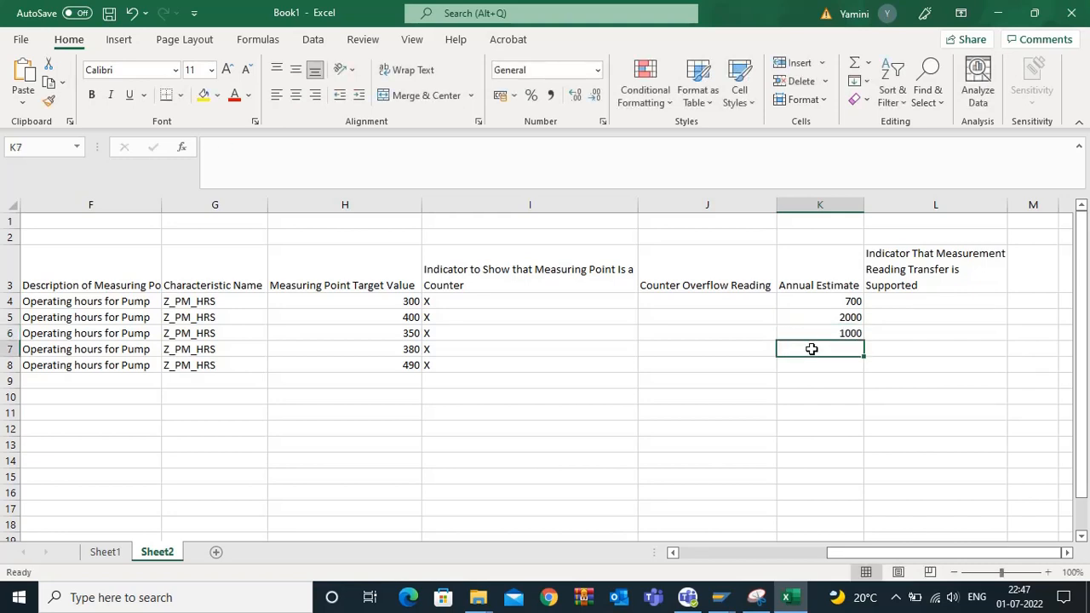
{"action": "type", "text": "700"}
{"action": "left_click", "coordinate": [819, 366]}
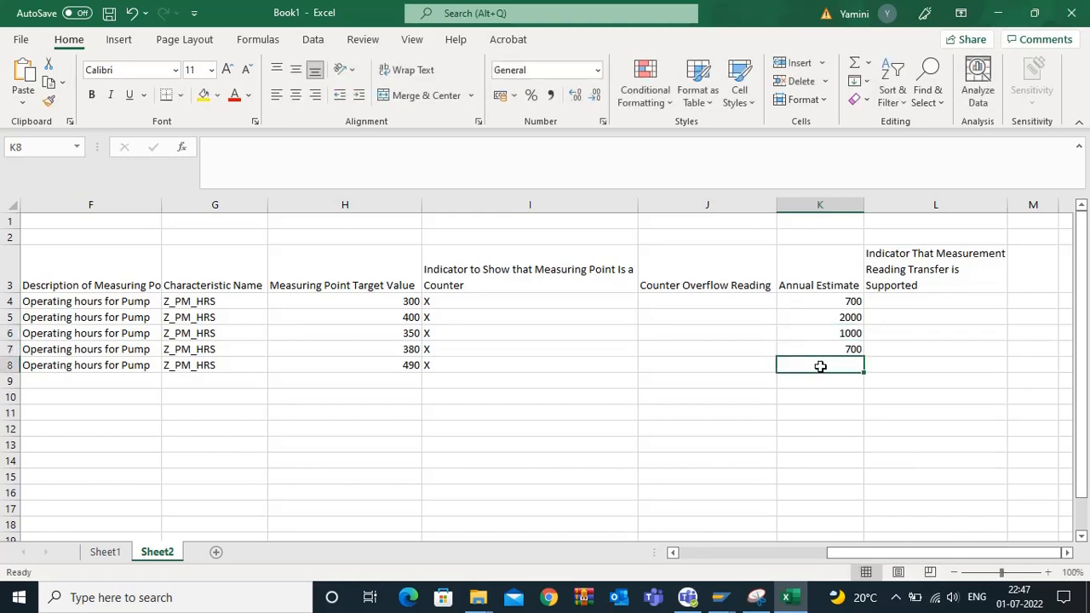
{"action": "type", "text": "900"}
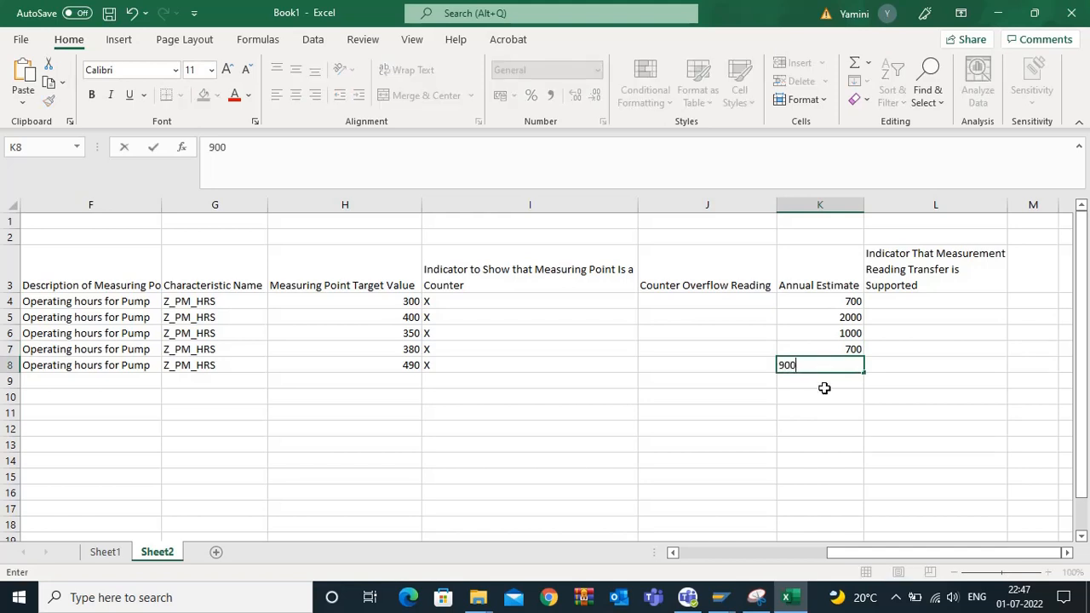
{"action": "key", "text": "Return"}
Enter X in L4 to L8 as the indicator that measurement reading transfer is supported.
{"action": "left_click", "coordinate": [905, 302]}
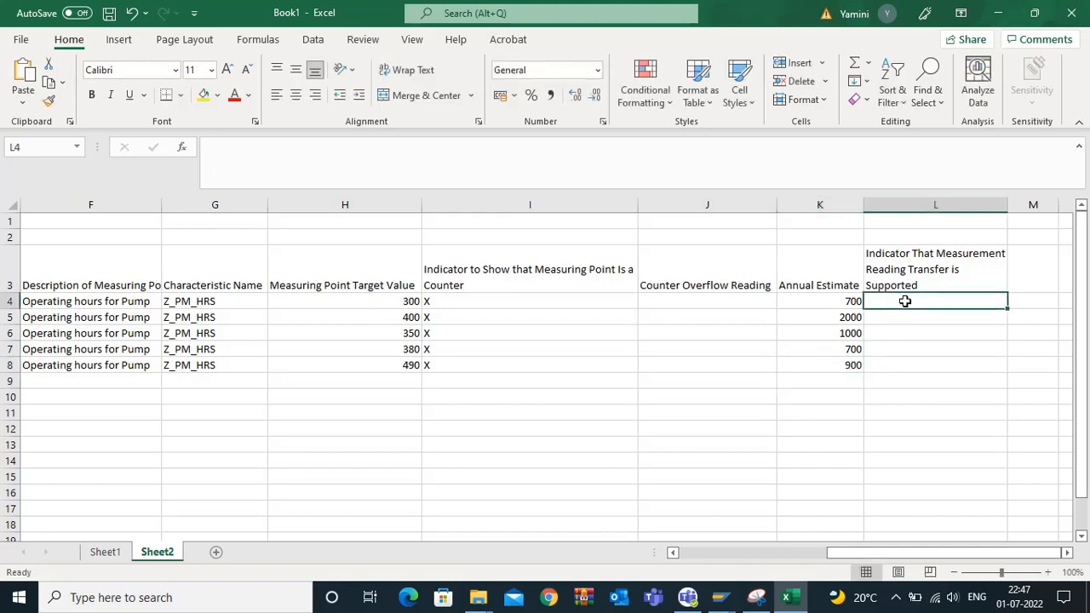
{"action": "type", "text": "X"}
{"action": "left_click", "coordinate": [894, 315]}
{"action": "type", "text": "X"}
{"action": "left_click", "coordinate": [890, 330]}
{"action": "type", "text": "X"}
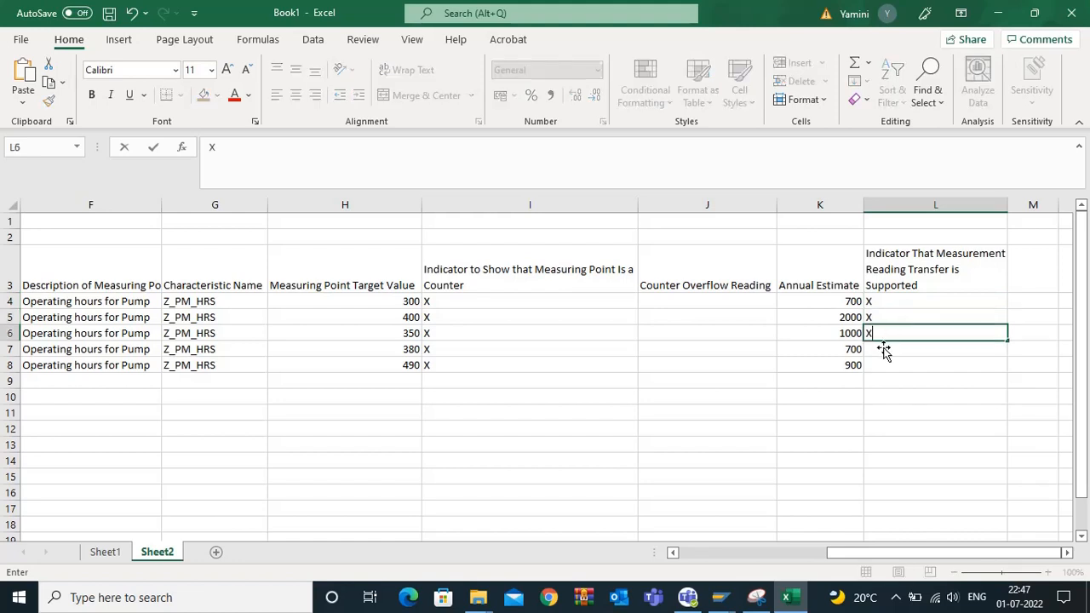
{"action": "left_click", "coordinate": [883, 361]}
{"action": "left_click", "coordinate": [886, 345]}
{"action": "left_click", "coordinate": [886, 363]}
{"action": "left_click", "coordinate": [888, 347]}
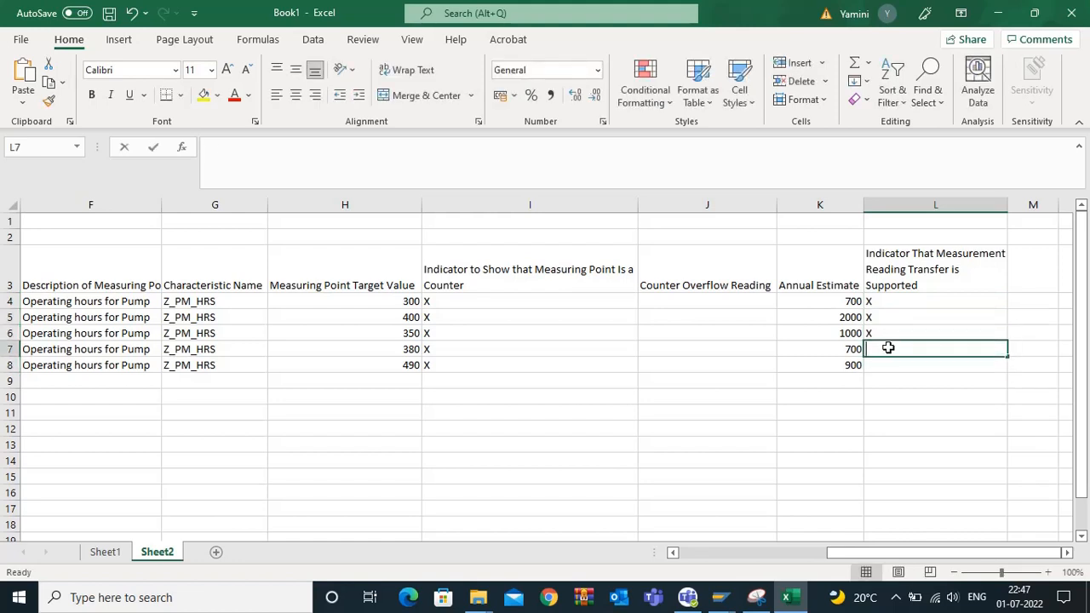
{"action": "type", "text": "X"}
{"action": "left_click", "coordinate": [883, 364]}
{"action": "type", "text": "X"}
{"action": "left_click", "coordinate": [822, 393]}
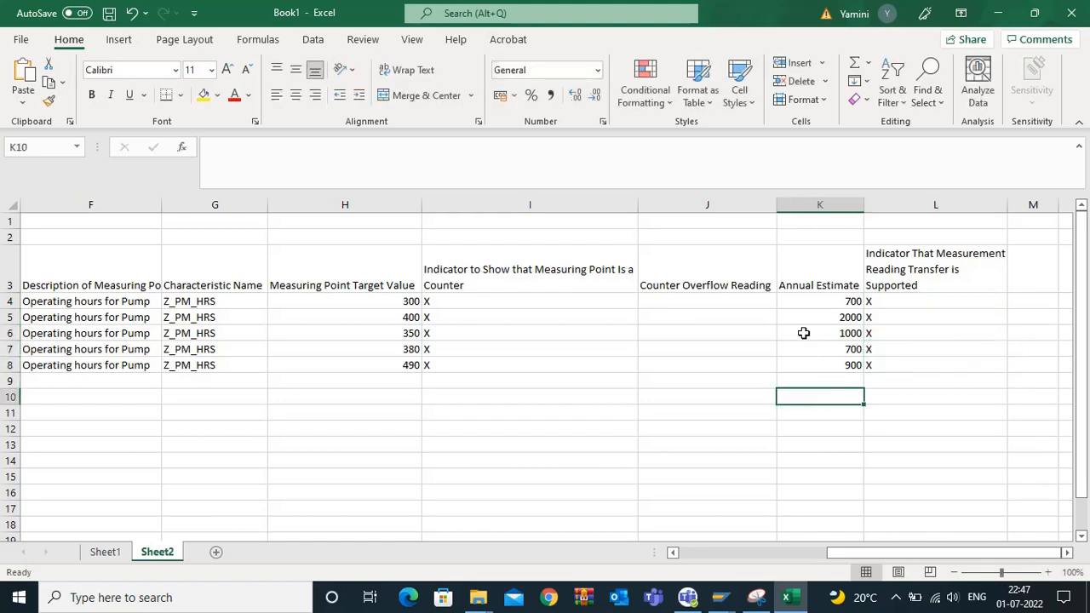
Look through the Counter Overflow Reading column from J4 down to J12.
{"action": "left_click", "coordinate": [736, 301]}
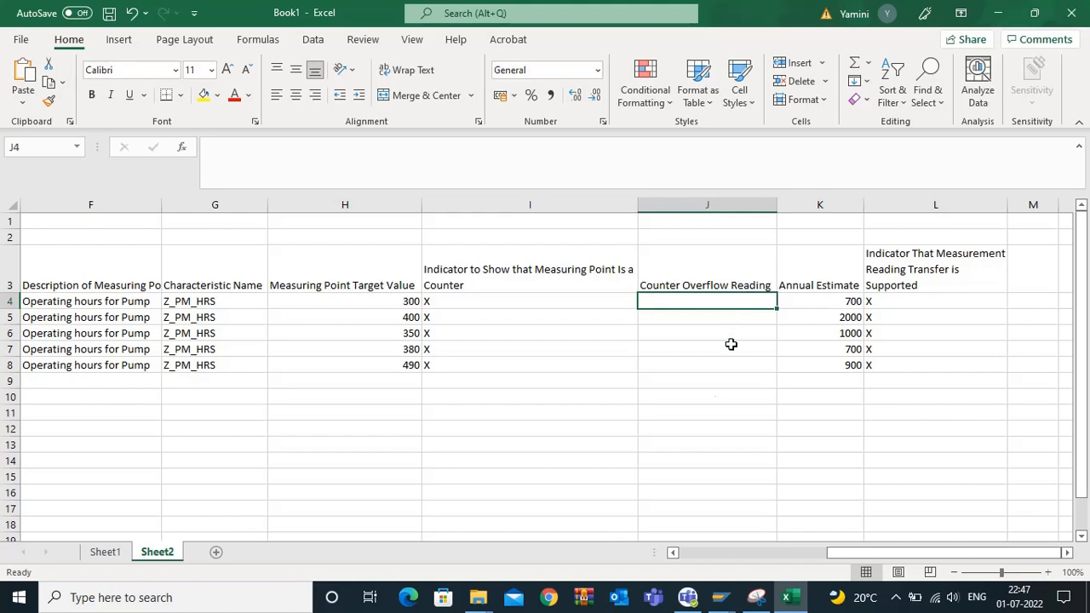
{"action": "key", "text": "Down"}
{"action": "key", "text": "Down"}
{"action": "key", "text": "Down"}
{"action": "key", "text": "Down"}
{"action": "key", "text": "Down"}
{"action": "key", "text": "Down"}
{"action": "key", "text": "Down"}
{"action": "key", "text": "Down"}
{"action": "mouse_move", "coordinate": [721, 596]}
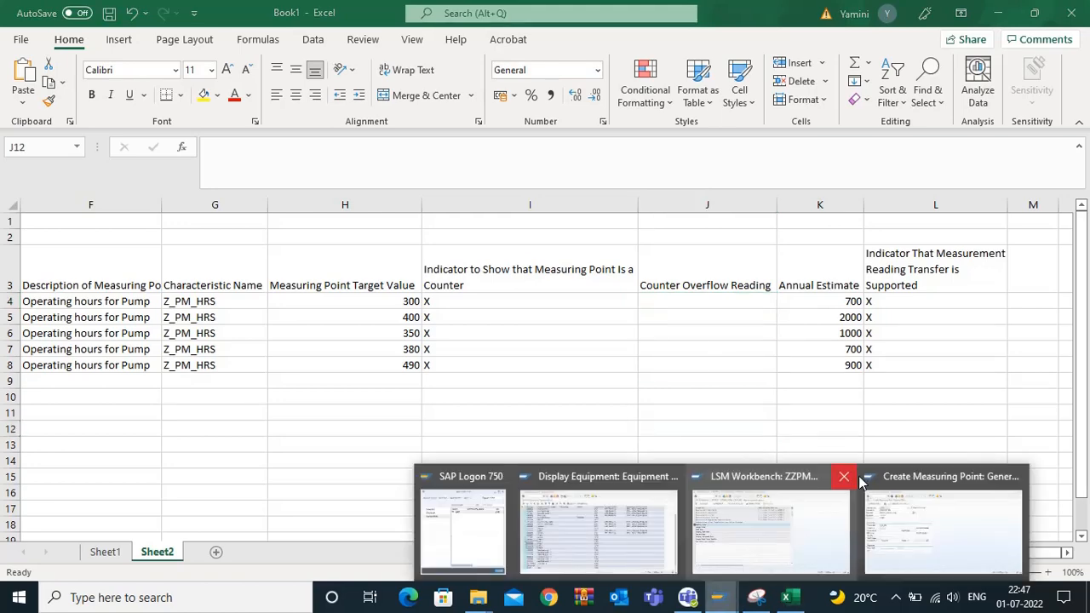
Enter the counter overflow readings 300 in J4 and 360 in J5.
{"action": "left_click", "coordinate": [945, 510]}
{"action": "key", "text": "alt+Tab"}
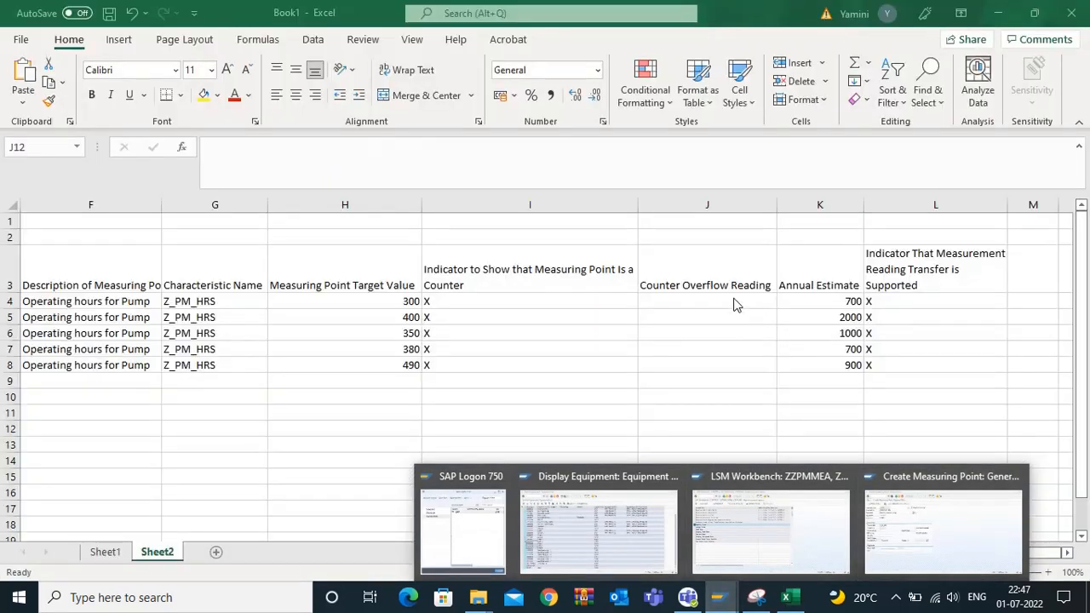
{"action": "key", "text": "Up"}
{"action": "key", "text": "Up"}
{"action": "key", "text": "Up"}
{"action": "key", "text": "Up"}
{"action": "key", "text": "Up"}
{"action": "key", "text": "Up"}
{"action": "key", "text": "Up"}
{"action": "key", "text": "Up"}
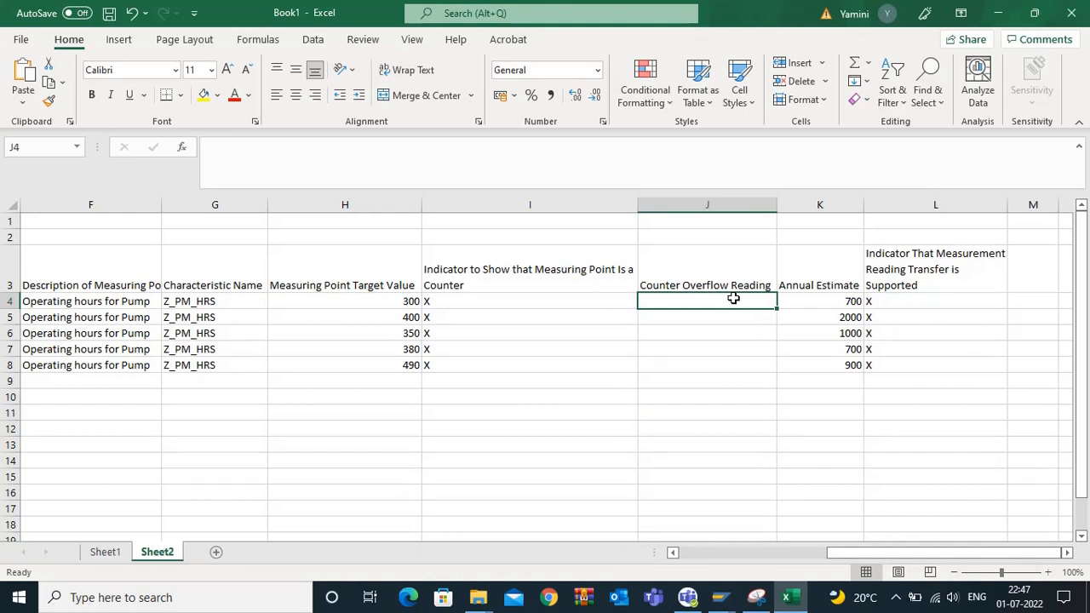
{"action": "type", "text": "300"}
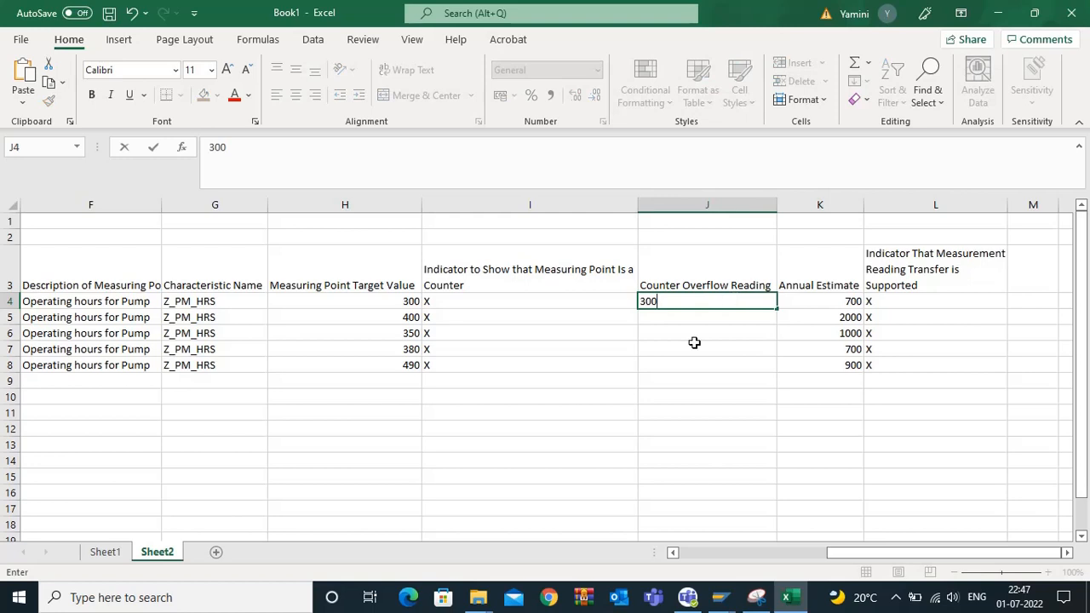
{"action": "left_click", "coordinate": [694, 342]}
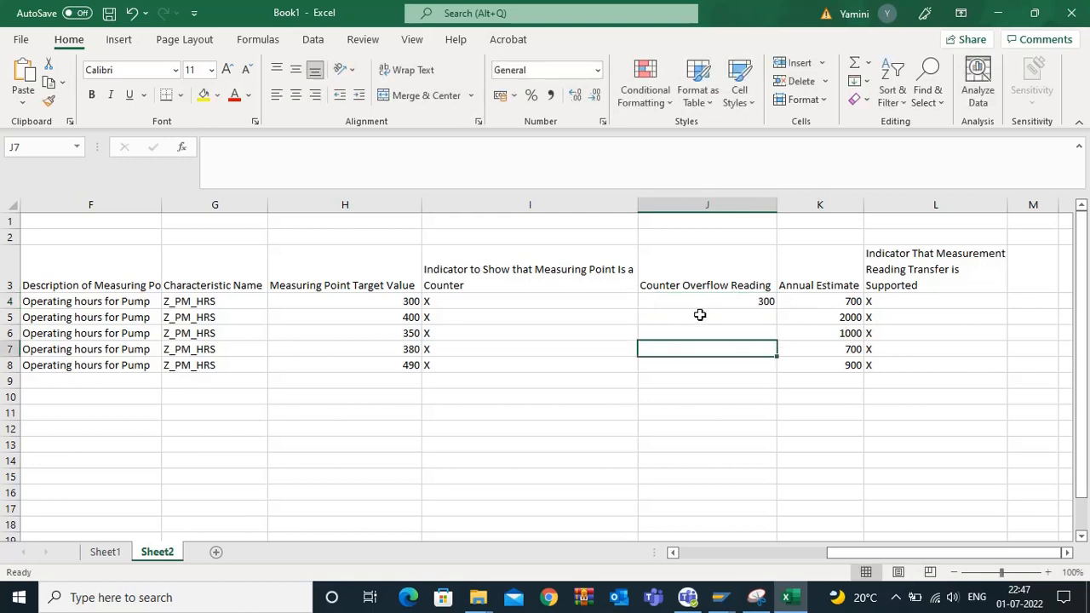
{"action": "left_click", "coordinate": [698, 315]}
{"action": "type", "text": "36"}
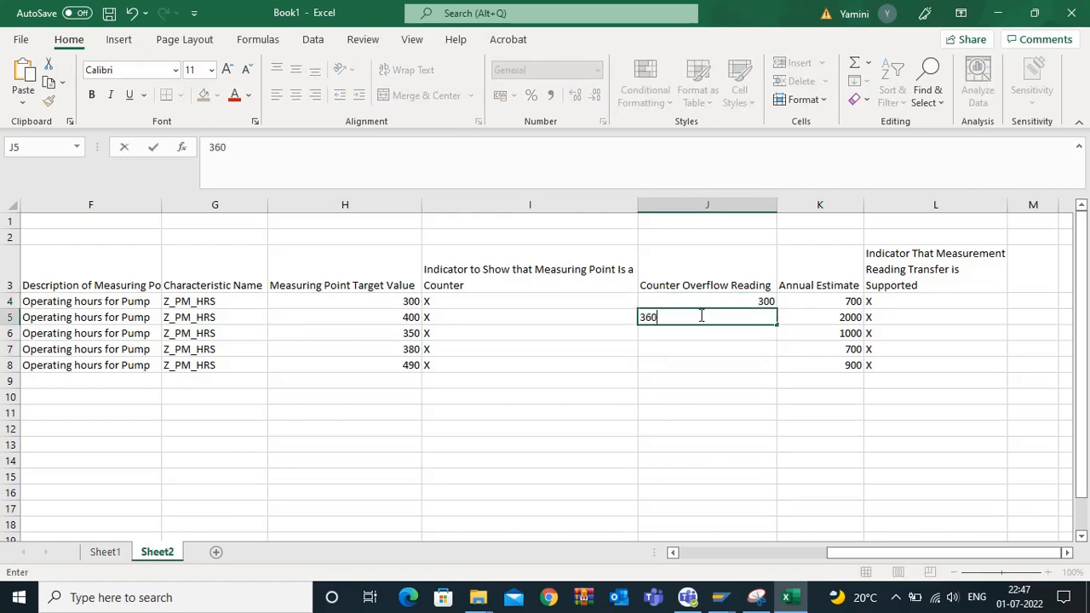
{"action": "type", "text": "0"}
{"action": "left_click", "coordinate": [708, 331]}
Copy the J4 and J5 overflow readings into J6 and J7, and enter 400 in J8.
{"action": "left_click_drag", "start_coordinate": [765, 302], "coordinate": [756, 368]}
{"action": "key", "text": "ctrl+c"}
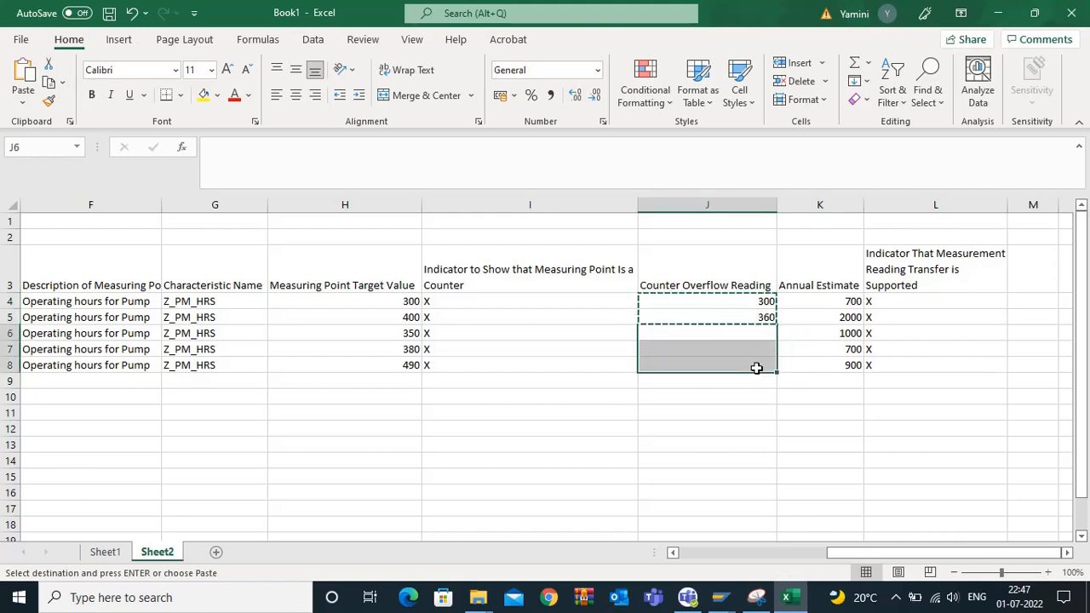
{"action": "key", "text": "ctrl+v"}
{"action": "key", "text": "Escape"}
{"action": "left_click", "coordinate": [757, 369]}
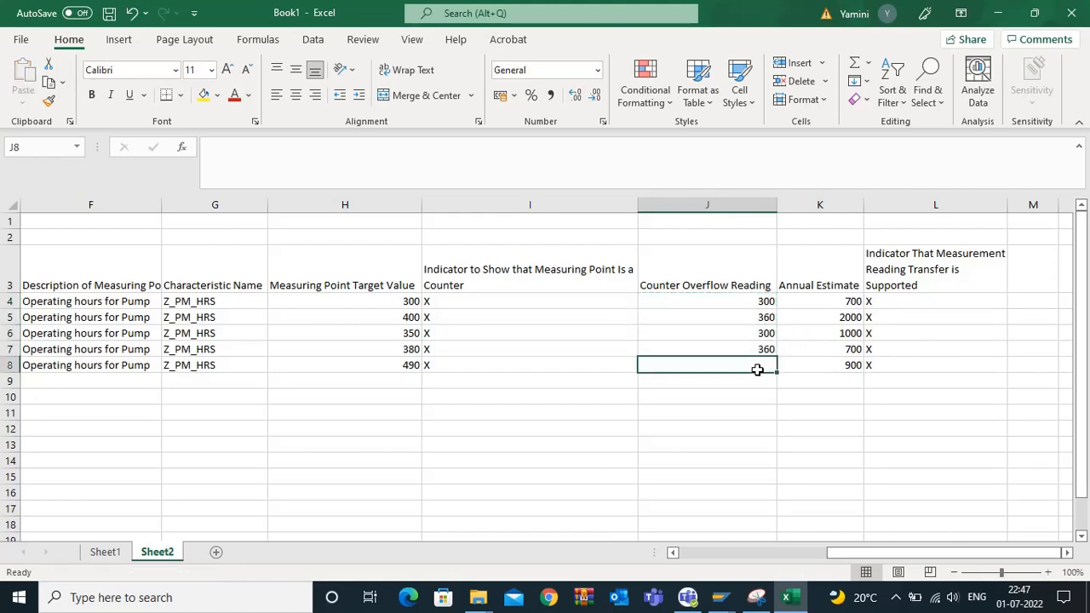
{"action": "type", "text": "3"}
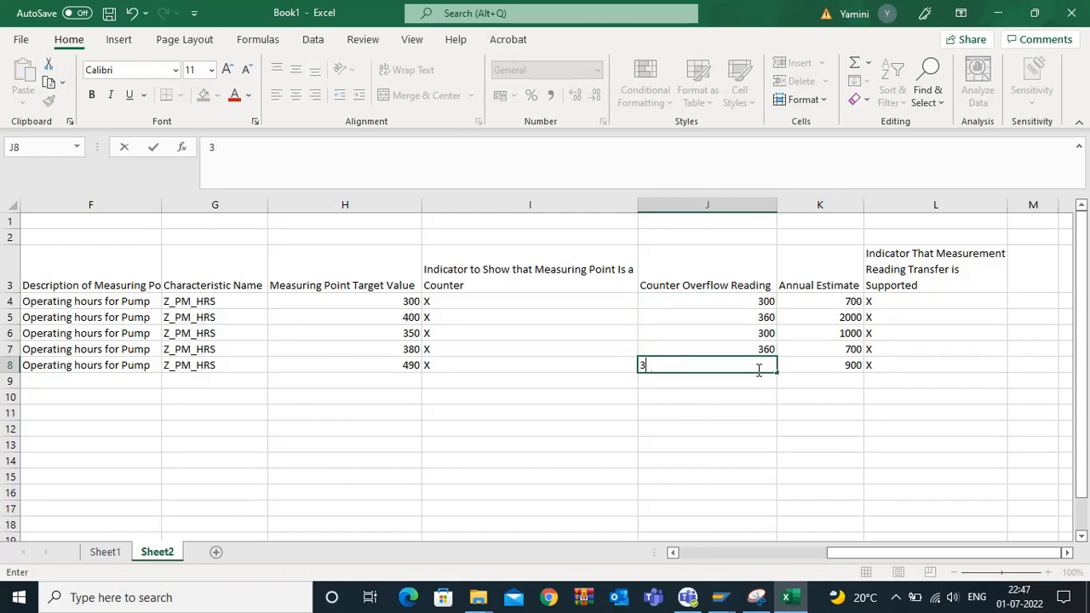
{"action": "type", "text": "990"}
{"action": "key", "text": "Return"}
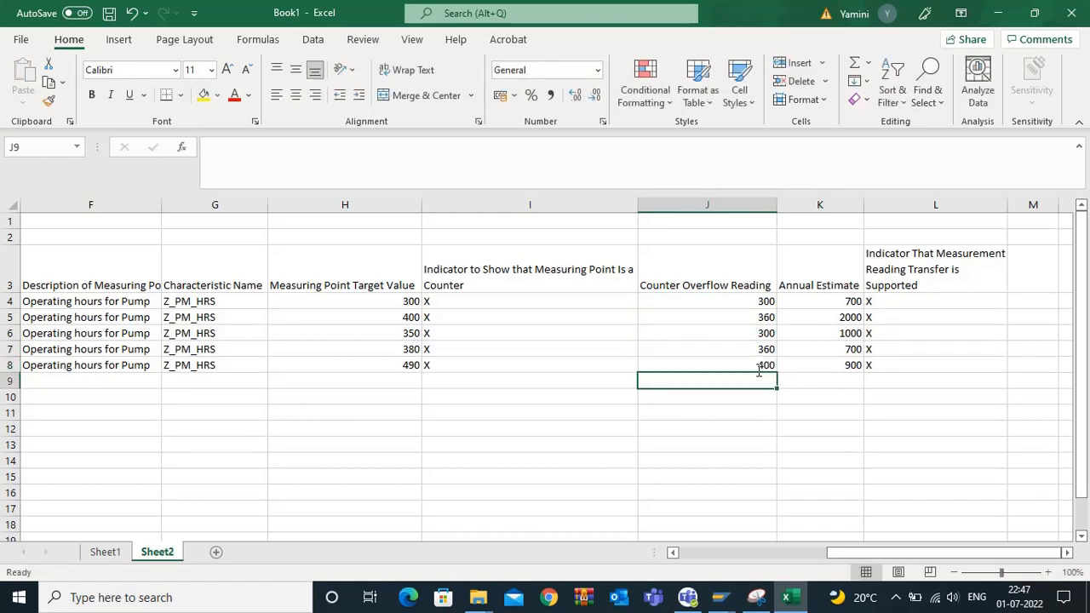
{"action": "left_click", "coordinate": [549, 417]}
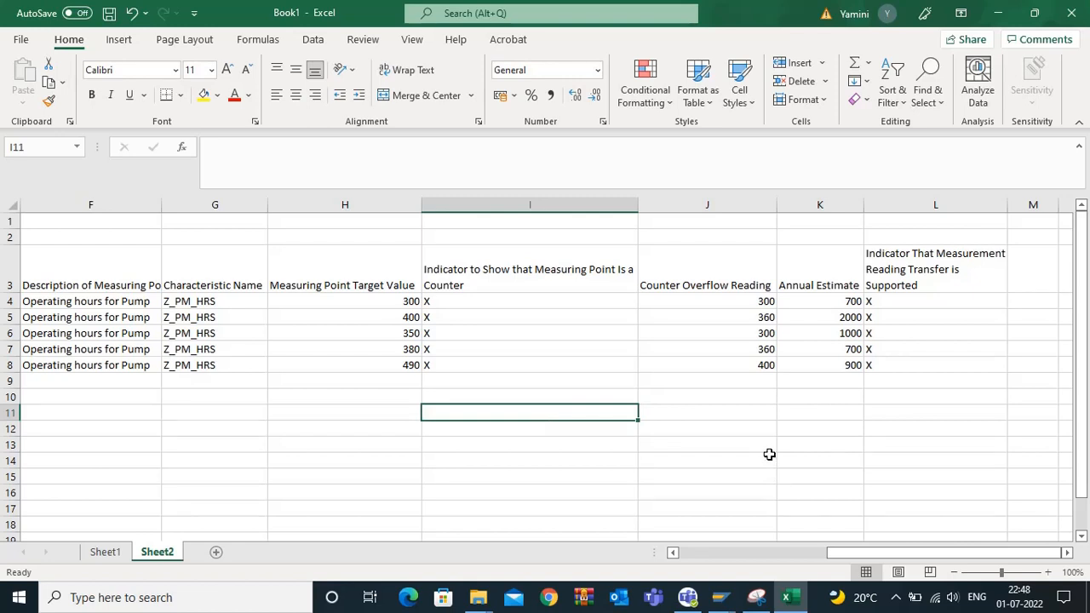
Copy the measuring point object IEQ from B4 into B5 to B8.
{"action": "left_click_drag", "start_coordinate": [851, 553], "coordinate": [653, 553]}
{"action": "left_click", "coordinate": [232, 410]}
{"action": "left_click", "coordinate": [125, 302]}
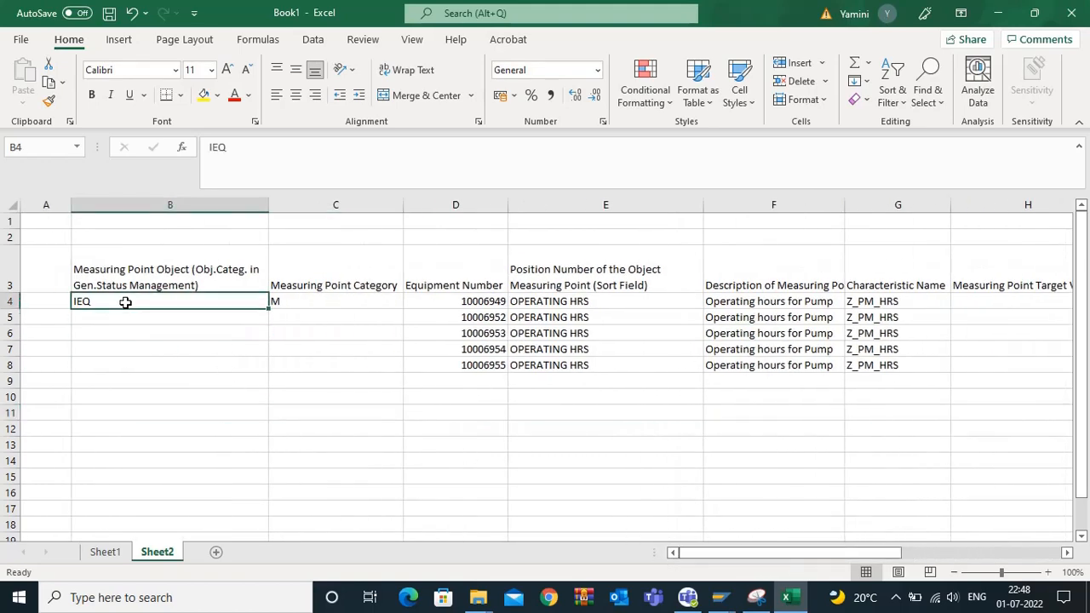
{"action": "key", "text": "ctrl+c"}
{"action": "left_click_drag", "start_coordinate": [103, 319], "coordinate": [100, 368]}
{"action": "key", "text": "ctrl+v"}
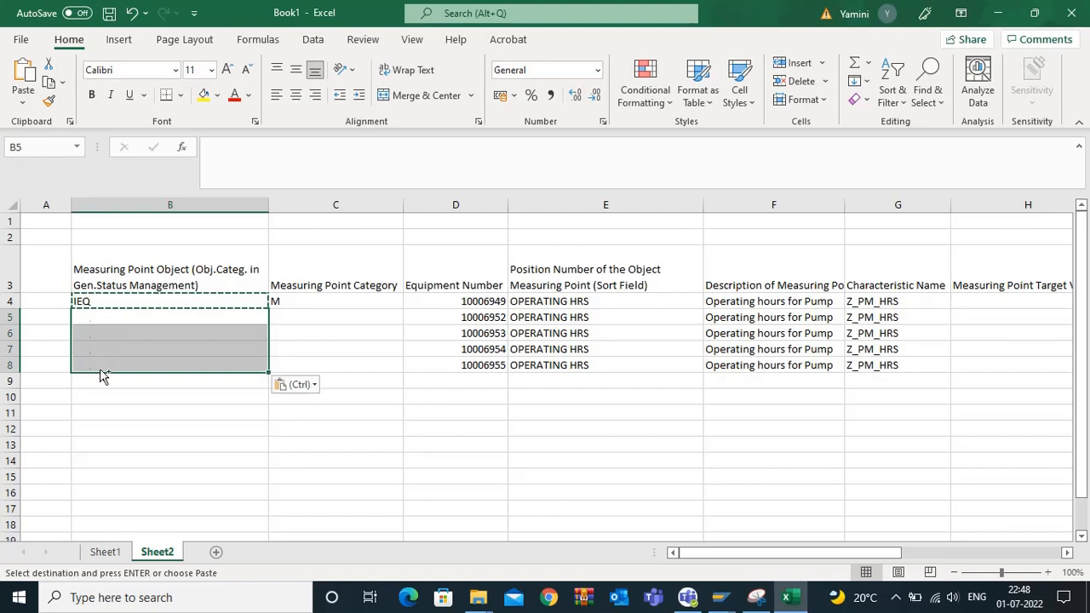
Copy the measuring point category M from C4 into C5 to C8.
{"action": "left_click", "coordinate": [280, 301]}
{"action": "key", "text": "ctrl+c"}
{"action": "left_click", "coordinate": [283, 315]}
{"action": "left_click_drag", "start_coordinate": [283, 315], "coordinate": [281, 363]}
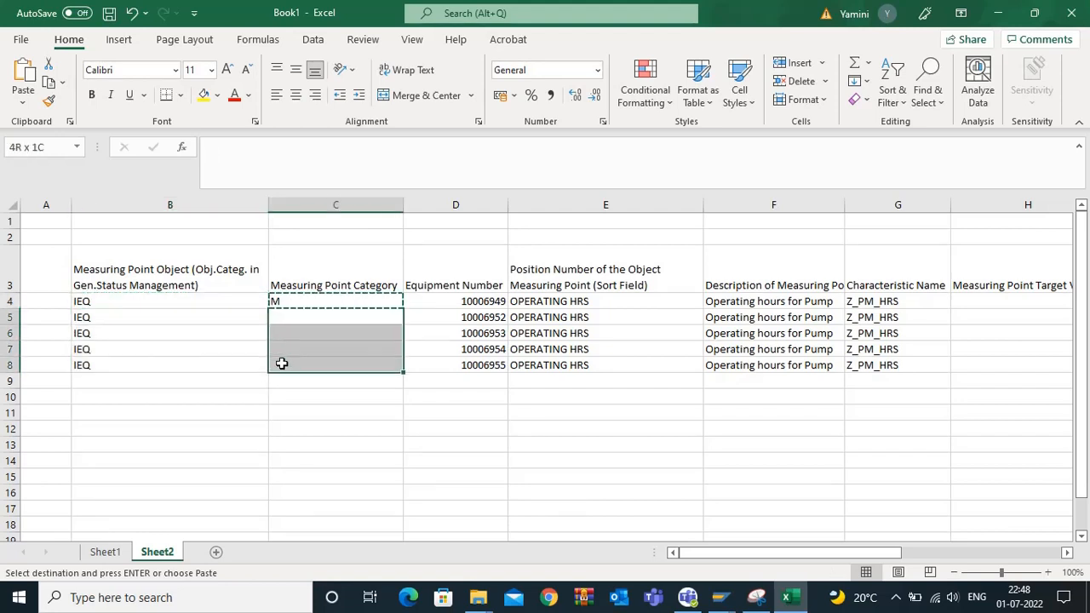
{"action": "key", "text": "ctrl+v"}
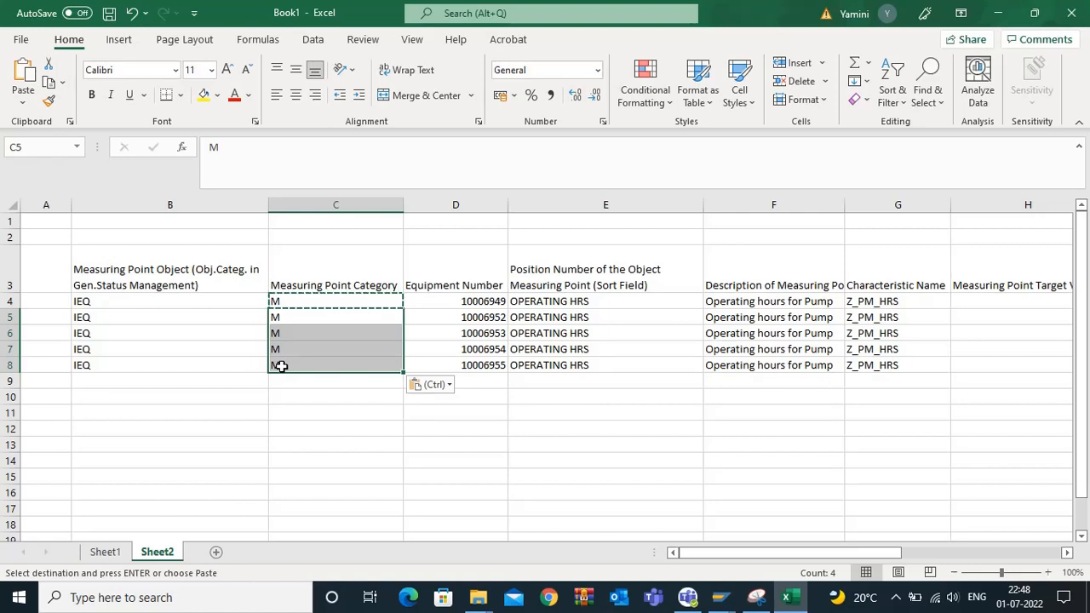
{"action": "key", "text": "Escape"}
{"action": "left_click", "coordinate": [153, 390]}
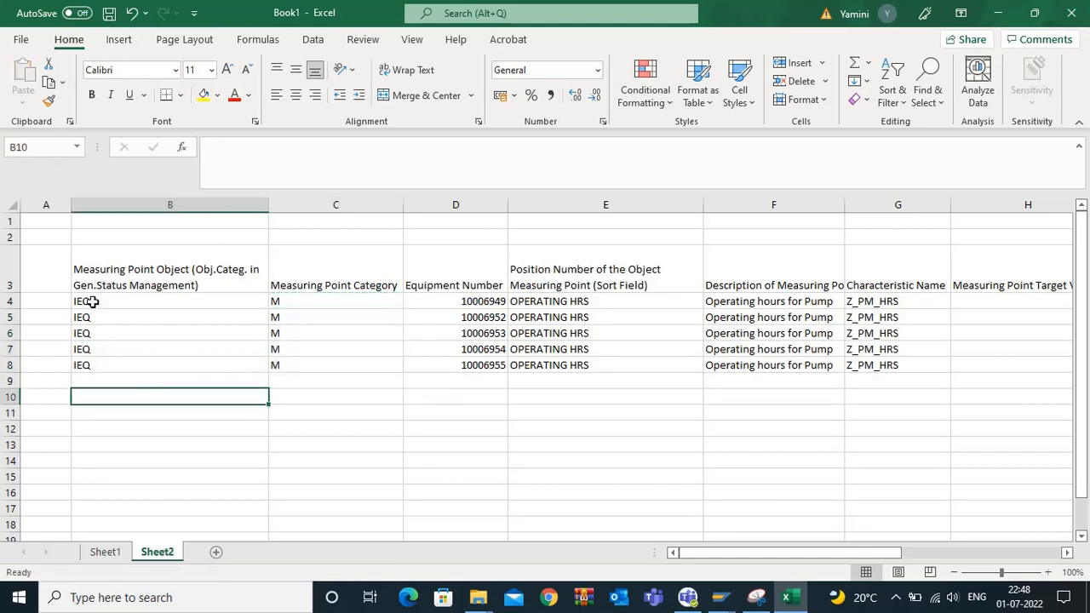
Copy the data rows B4 to L8 without the headers and paste them into a new, maximized Notepad document.
{"action": "left_click_drag", "start_coordinate": [91, 301], "coordinate": [943, 364]}
{"action": "key", "text": "ctrl+c"}
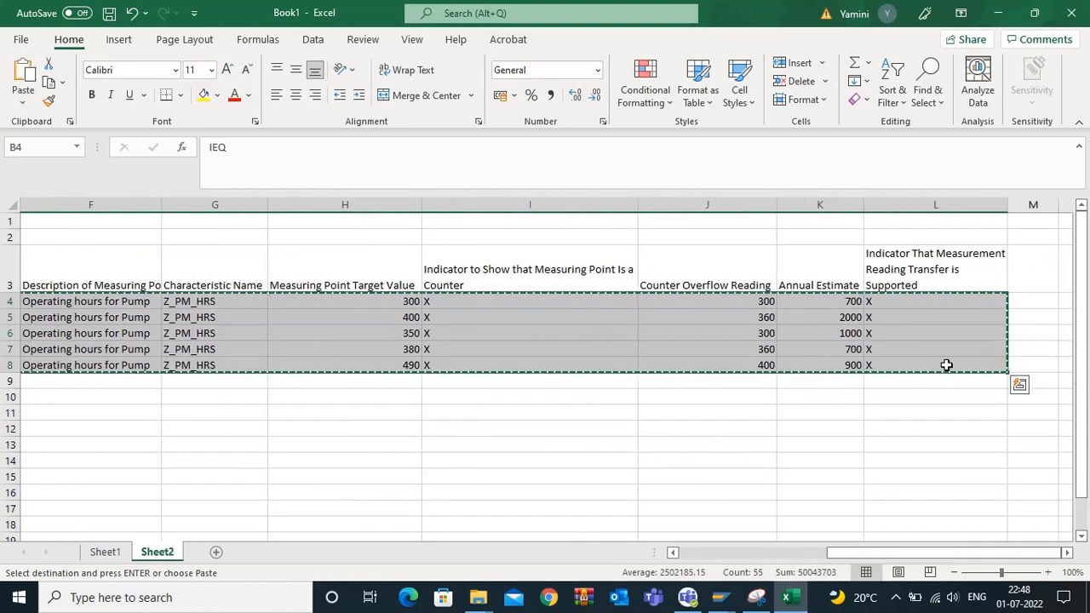
{"action": "left_click", "coordinate": [219, 608]}
{"action": "type", "text": "NOT"}
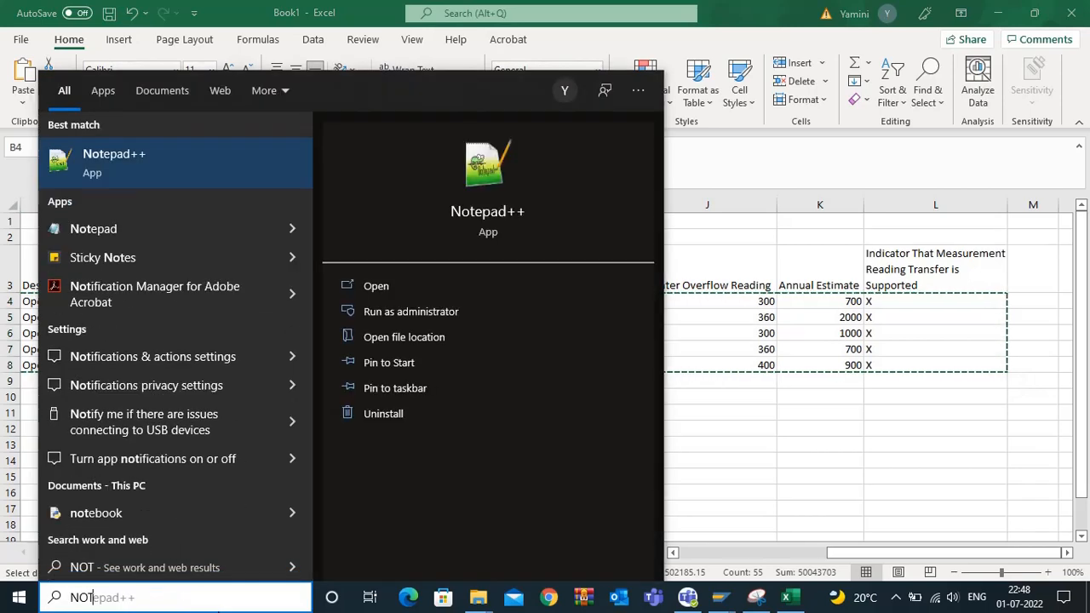
{"action": "left_click", "coordinate": [120, 226]}
{"action": "key", "text": "ctrl+v"}
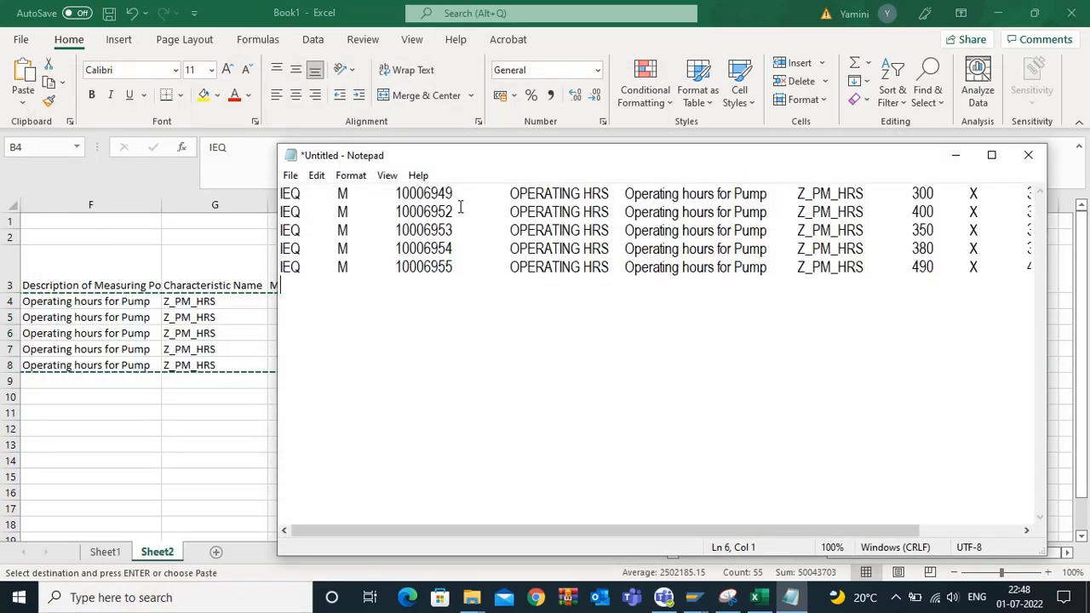
{"action": "left_click", "coordinate": [990, 155]}
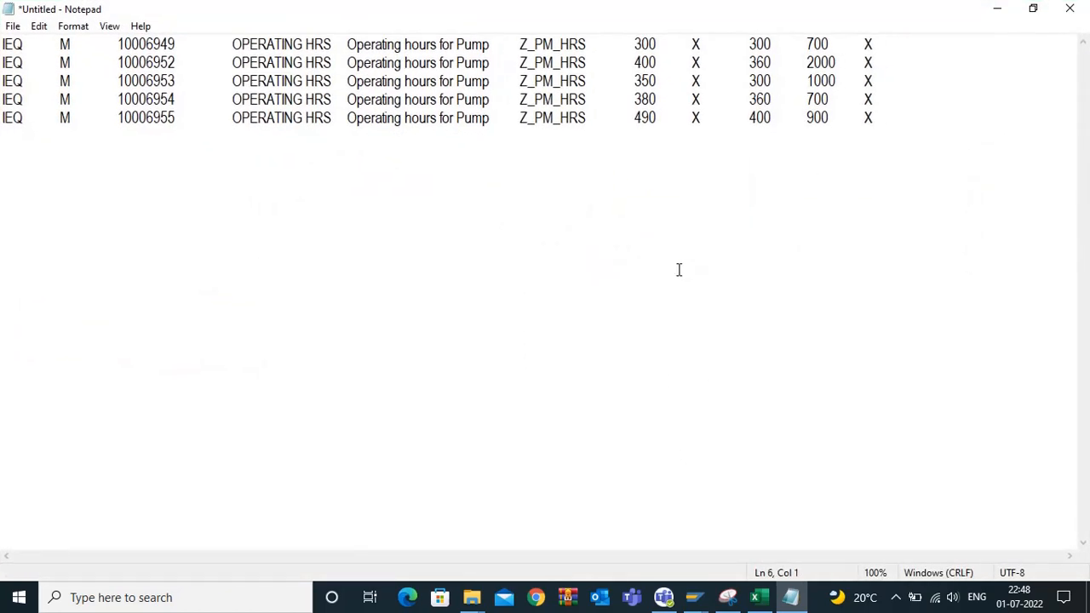
Save the text as LSMW FOR MEASURING POINT.txt in the 01.SAP PM Videos-Part01 subfolder and close Notepad.
{"action": "left_click", "coordinate": [13, 26]}
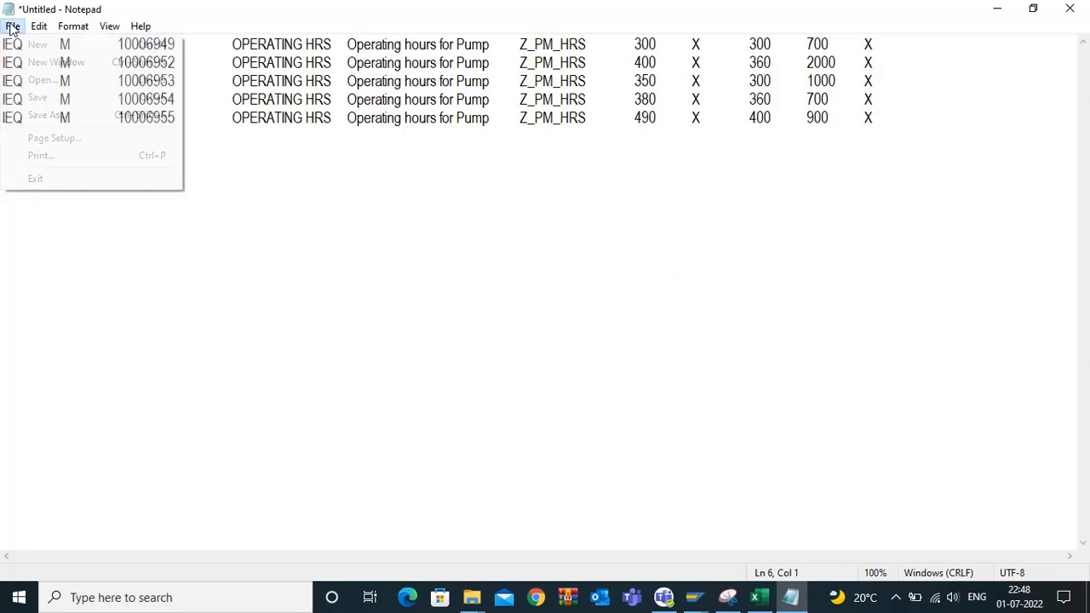
{"action": "left_click", "coordinate": [42, 111]}
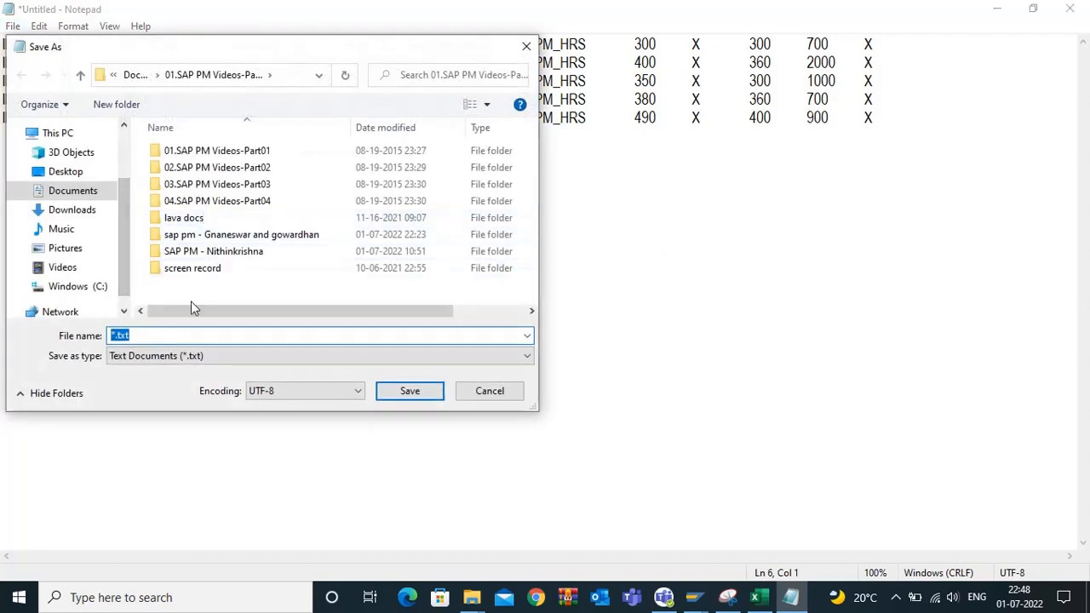
{"action": "double_click", "coordinate": [194, 151]}
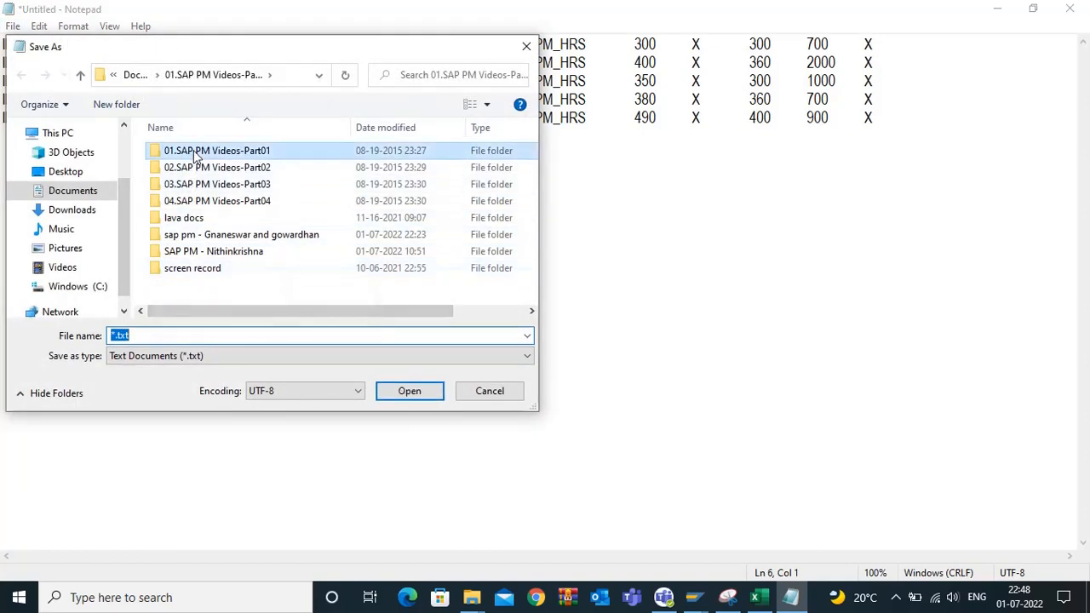
{"action": "left_click", "coordinate": [116, 336]}
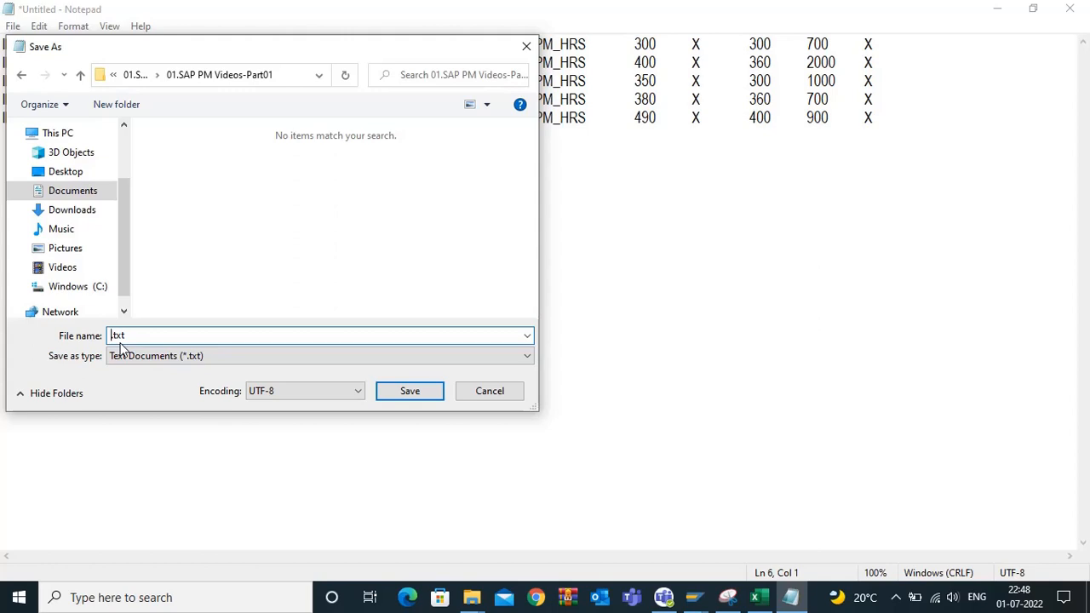
{"action": "type", "text": "LSW"}
{"action": "key", "text": "BackSpace"}
{"action": "type", "text": "MW FOR MEASURING POINT"}
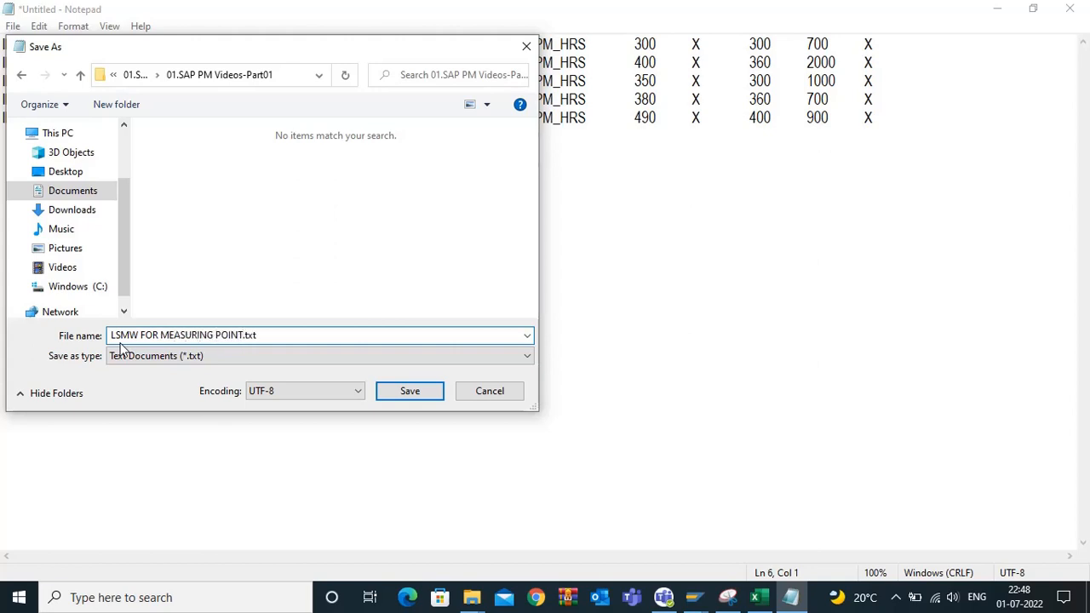
{"action": "left_click", "coordinate": [408, 394]}
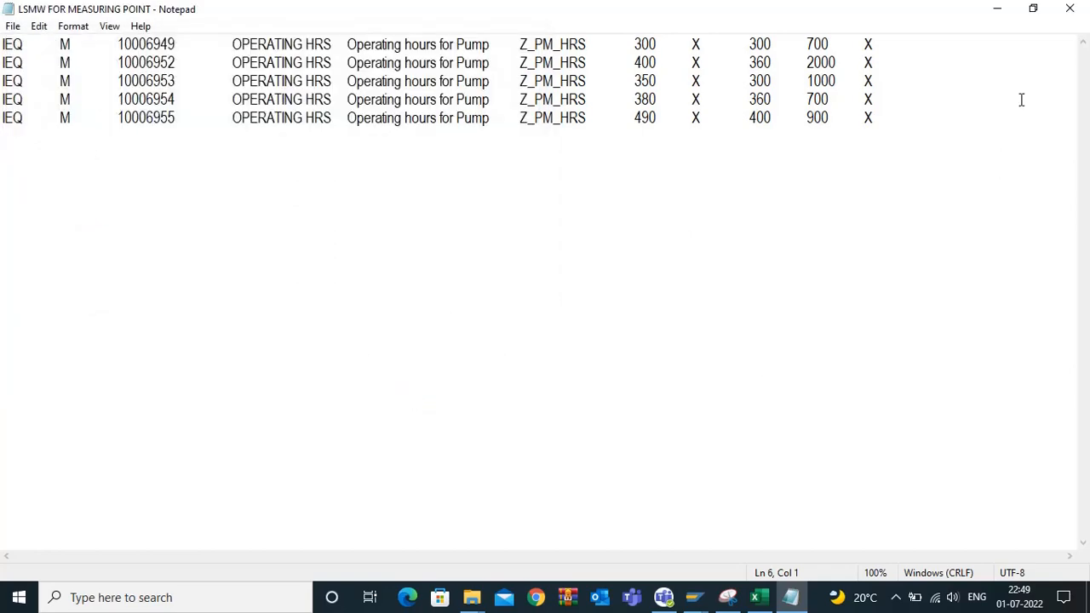
{"action": "left_click", "coordinate": [1069, 9]}
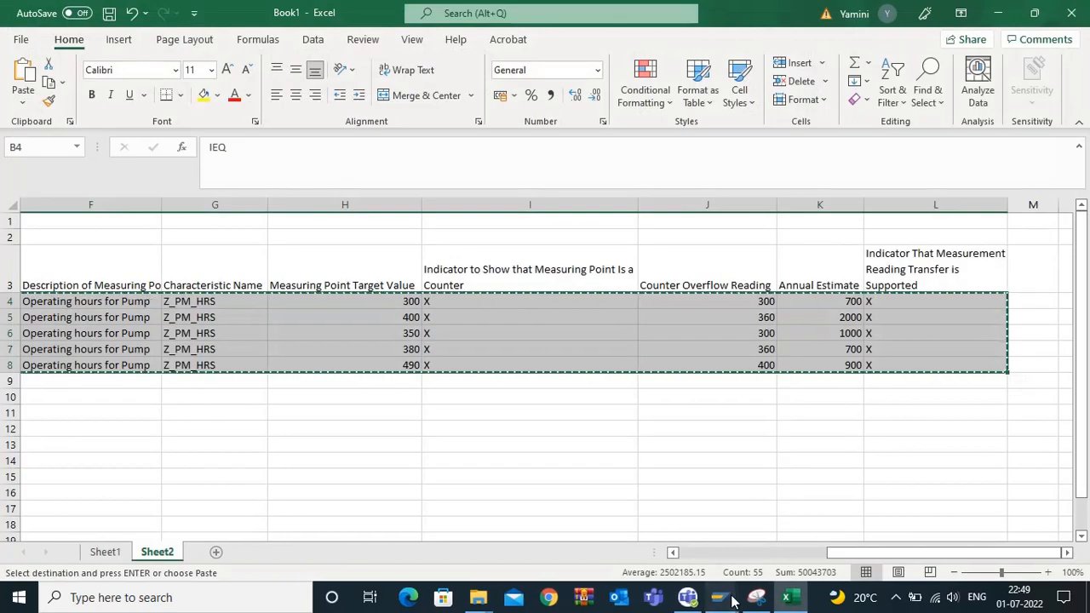
Switch to the LSM Workbench, open Specify Files in change mode and open the properties for legacy data on the PC.
{"action": "left_click", "coordinate": [611, 502]}
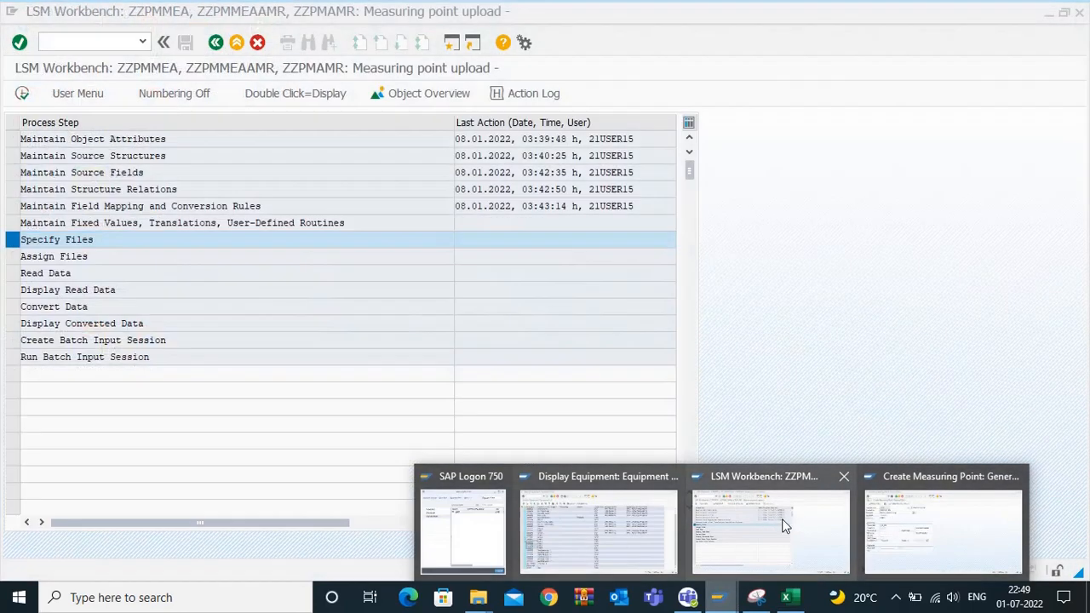
{"action": "left_click", "coordinate": [760, 537]}
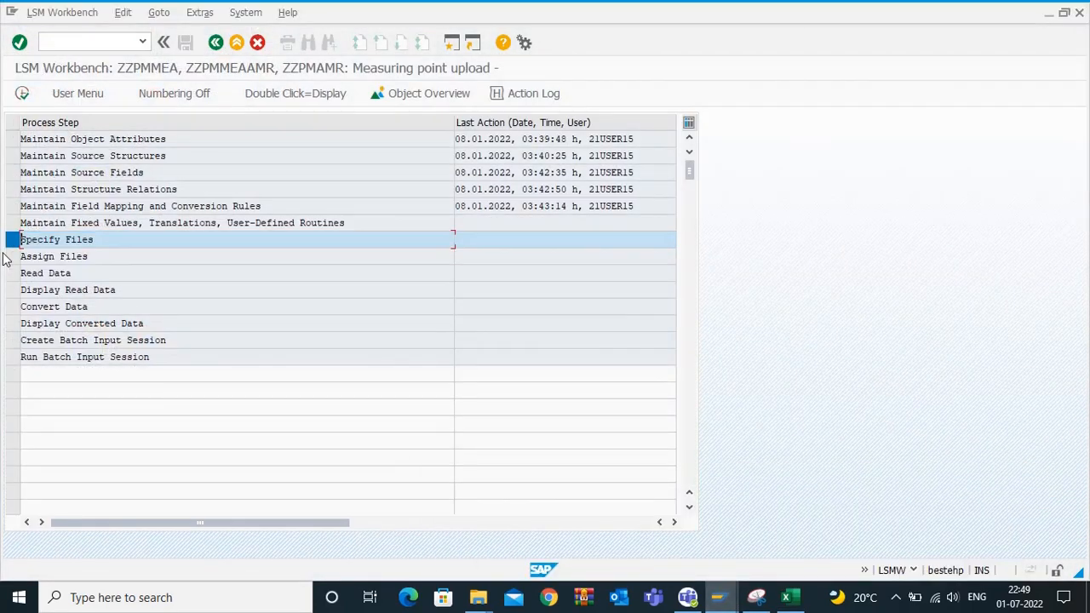
{"action": "left_click", "coordinate": [22, 93]}
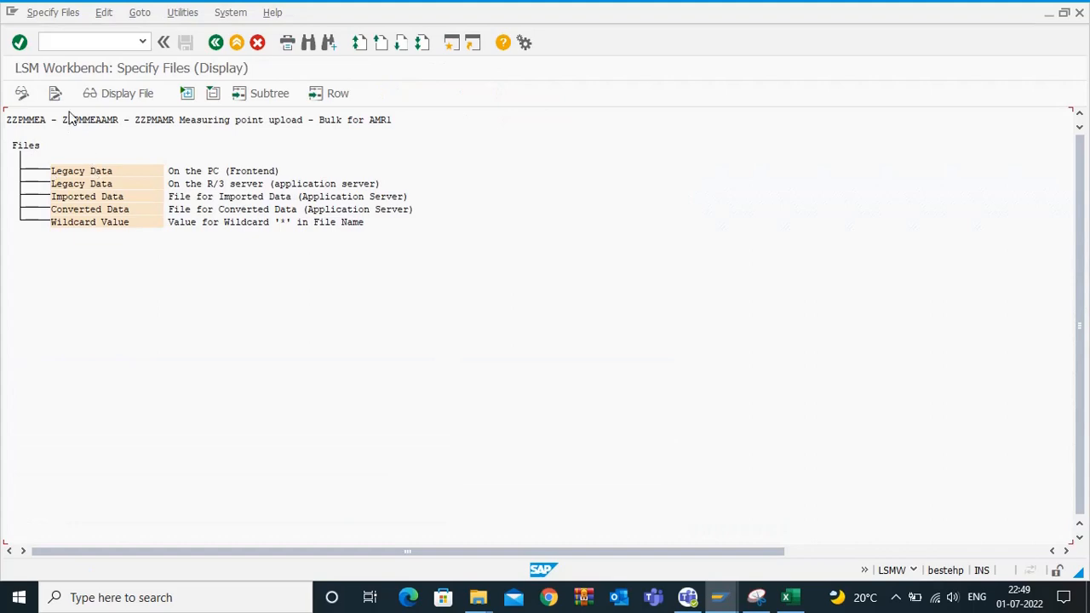
{"action": "left_click", "coordinate": [22, 93]}
{"action": "double_click", "coordinate": [269, 170]}
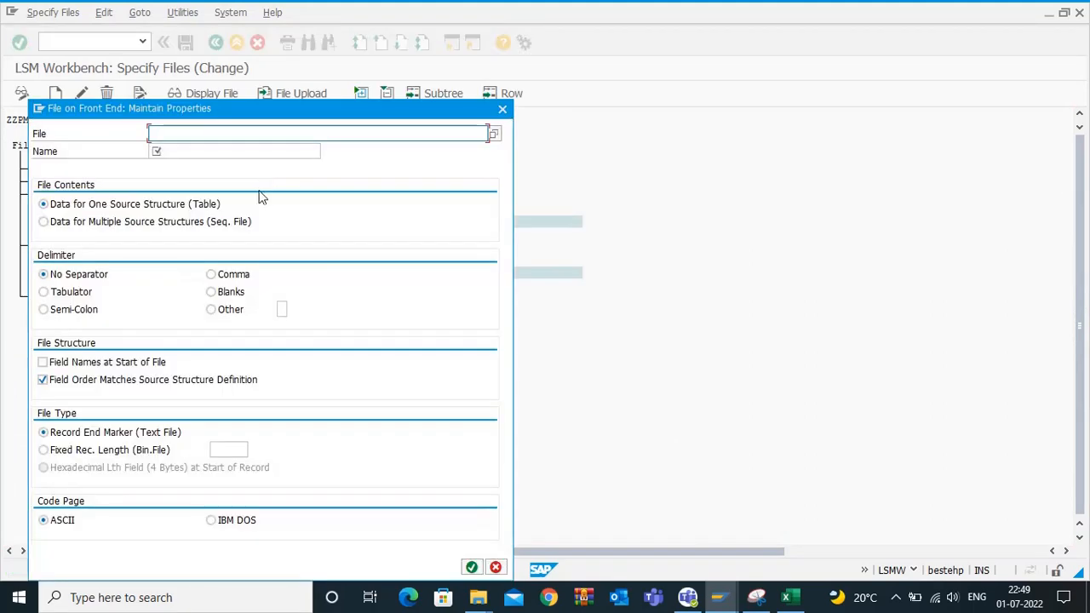
Open the file selection for the legacy data file and look through the 01.SAP PM Videos-Part01 folder.
{"action": "left_click", "coordinate": [493, 134]}
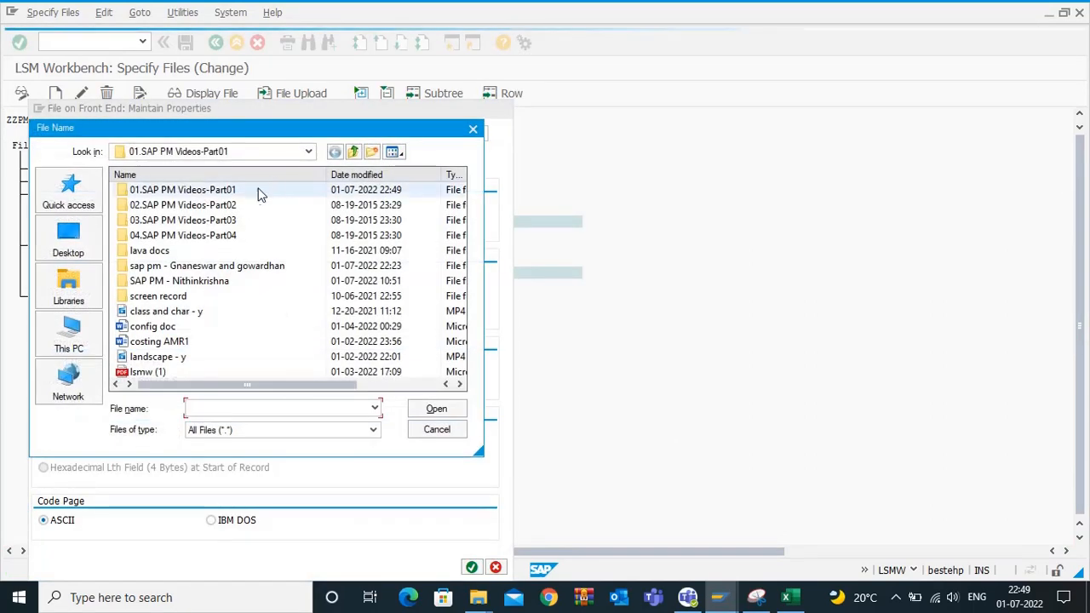
{"action": "scroll", "coordinate": [239, 327], "scroll_direction": "right", "scroll_amount": 2}
{"action": "scroll", "coordinate": [239, 328], "scroll_direction": "left", "scroll_amount": 2}
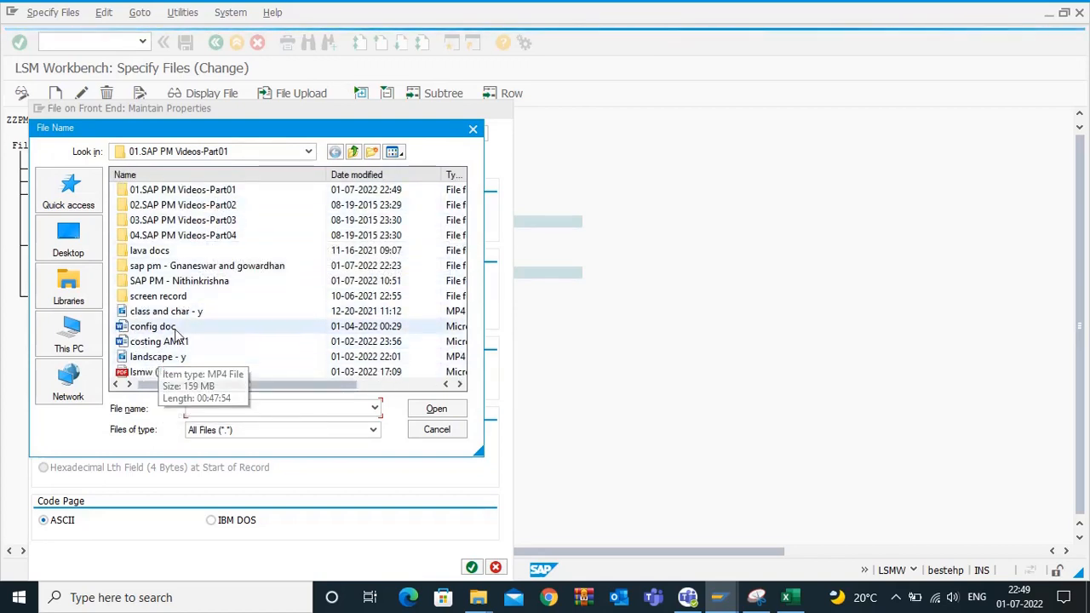
Switch to File Explorer and look for the saved measuring point text file in Documents, Desktop and Quick access.
{"action": "left_click", "coordinate": [466, 599]}
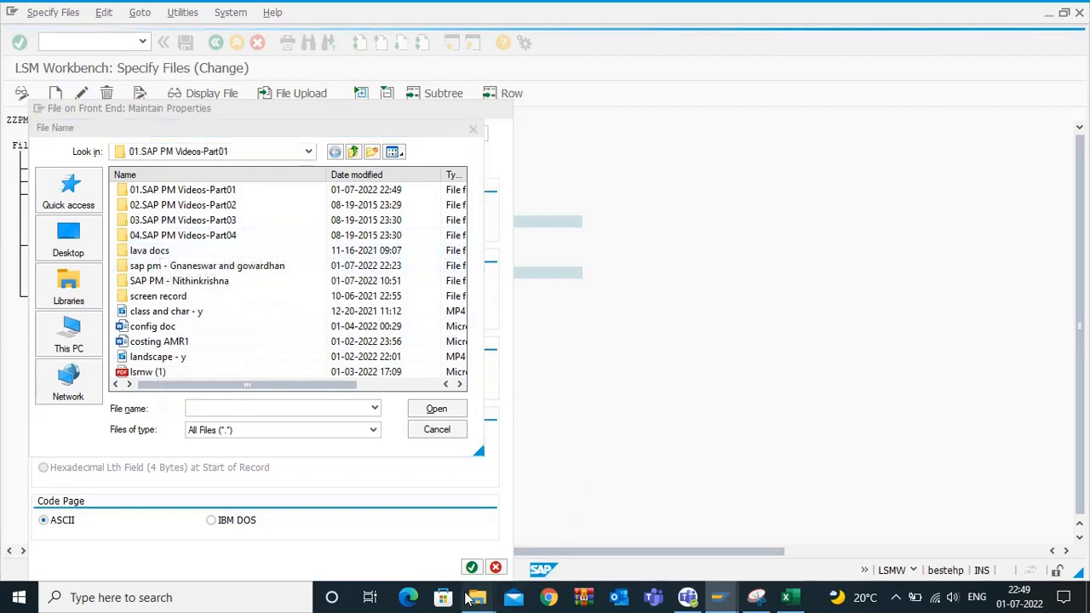
{"action": "mouse_move", "coordinate": [411, 523]}
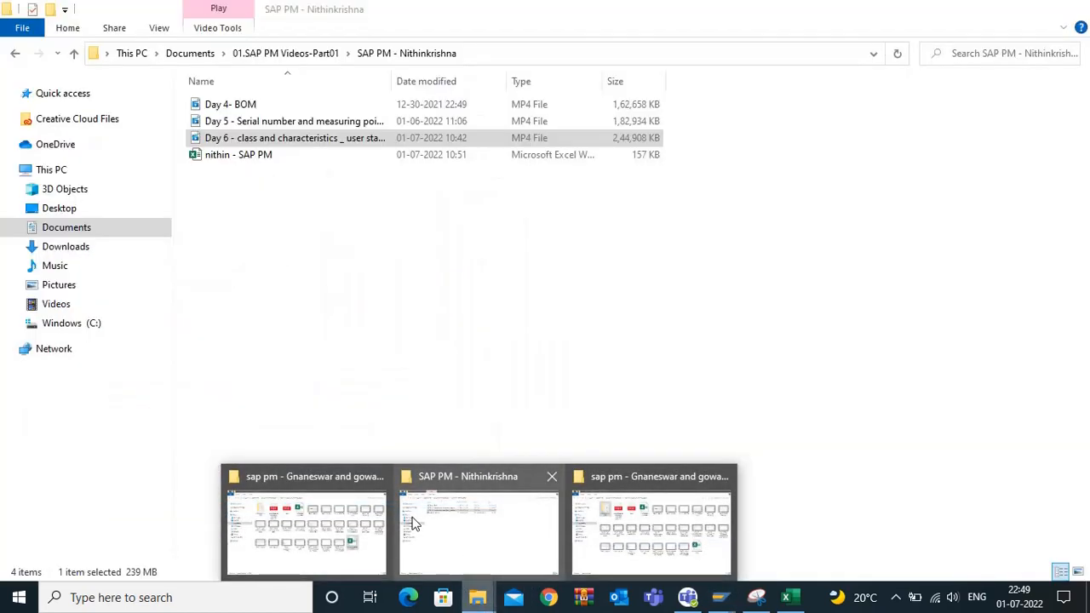
{"action": "left_click", "coordinate": [420, 522]}
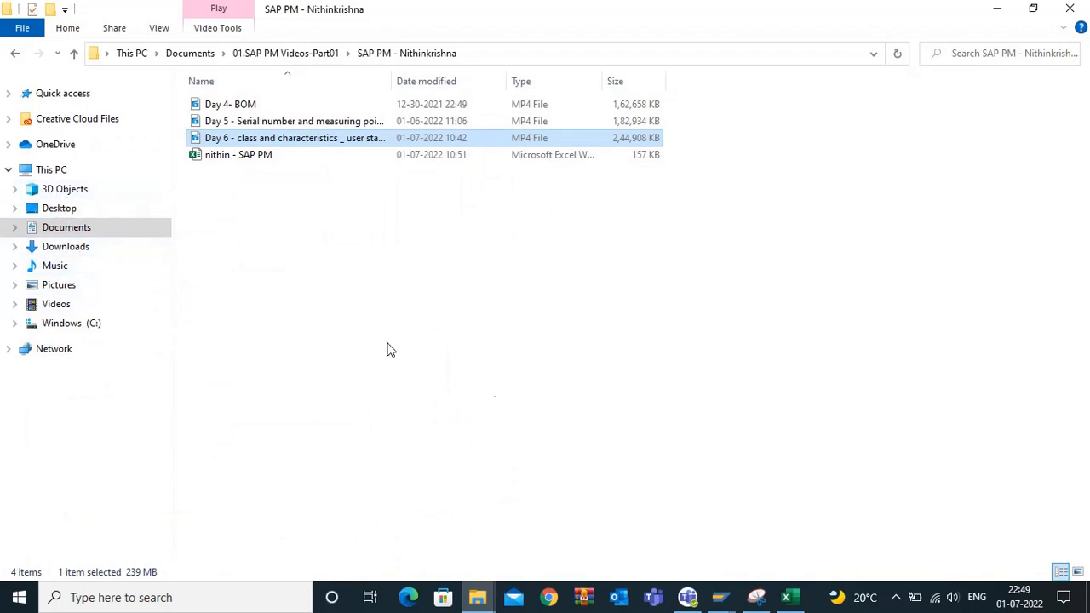
{"action": "left_click", "coordinate": [67, 228]}
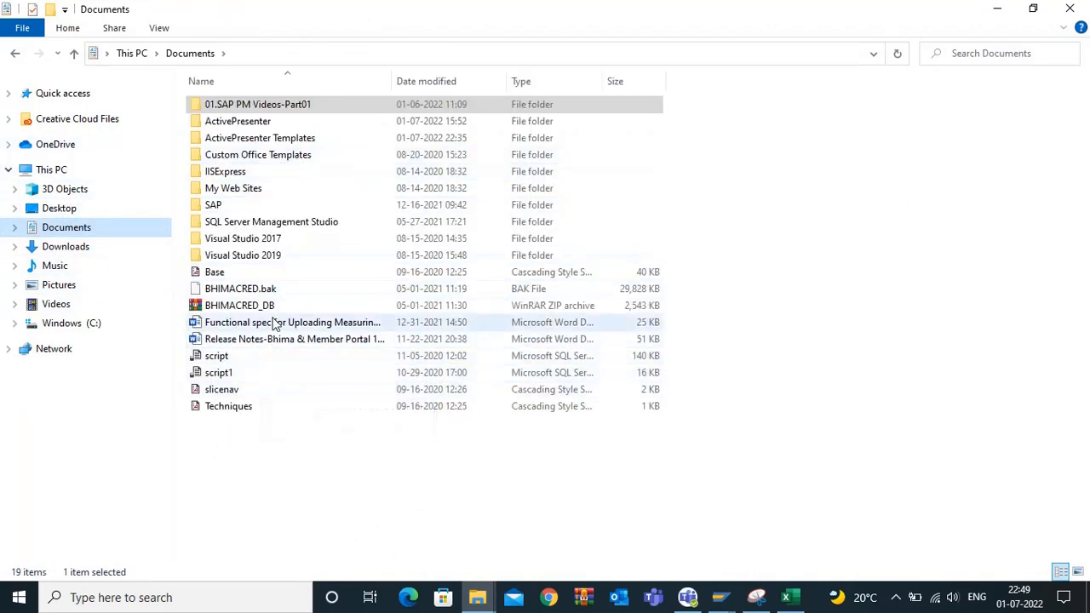
{"action": "left_click", "coordinate": [67, 207]}
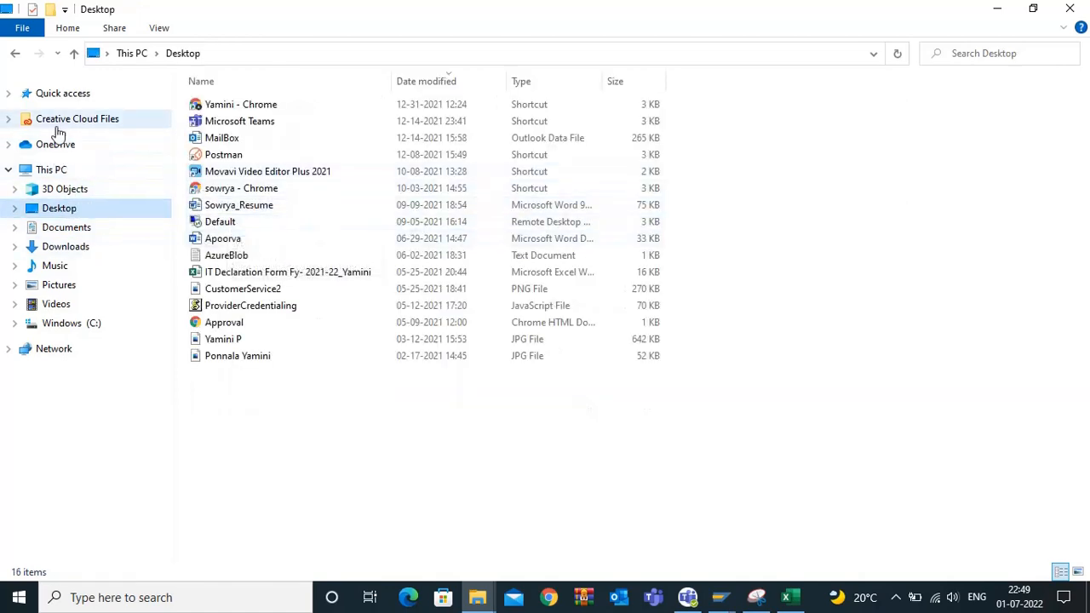
{"action": "left_click", "coordinate": [63, 93]}
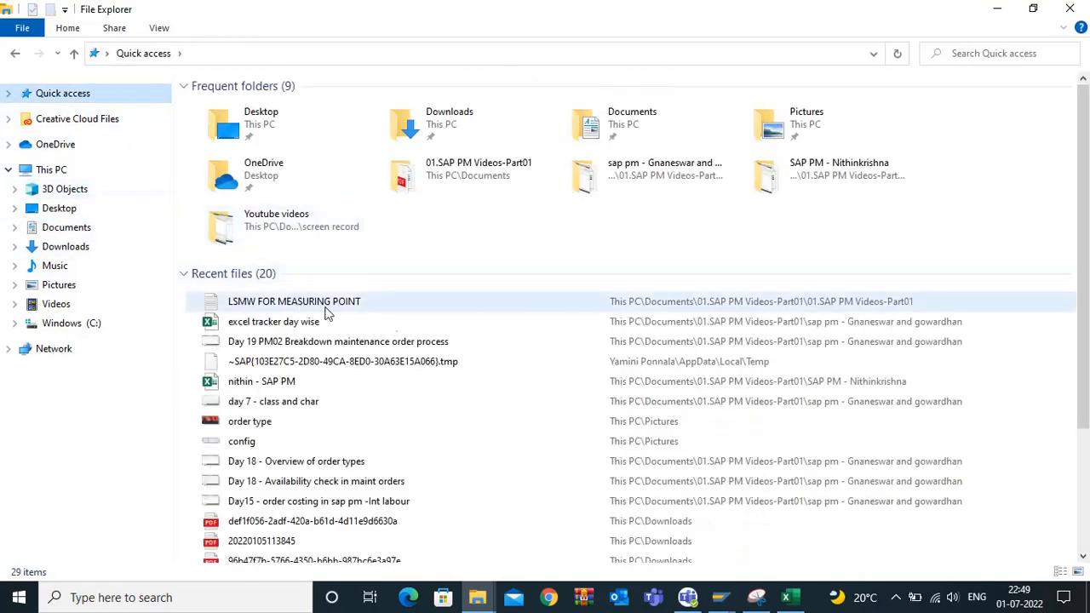
Return to the SAP file selection and open LSMW FOR MEASURING POINT from the recent files in Quick access.
{"action": "mouse_move", "coordinate": [726, 581]}
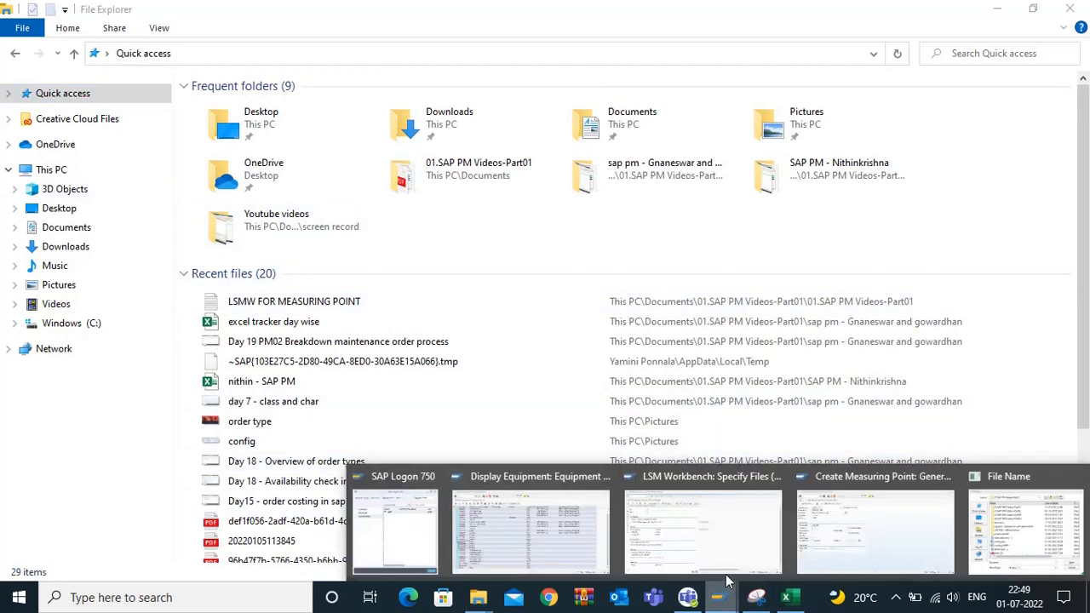
{"action": "left_click", "coordinate": [1024, 530]}
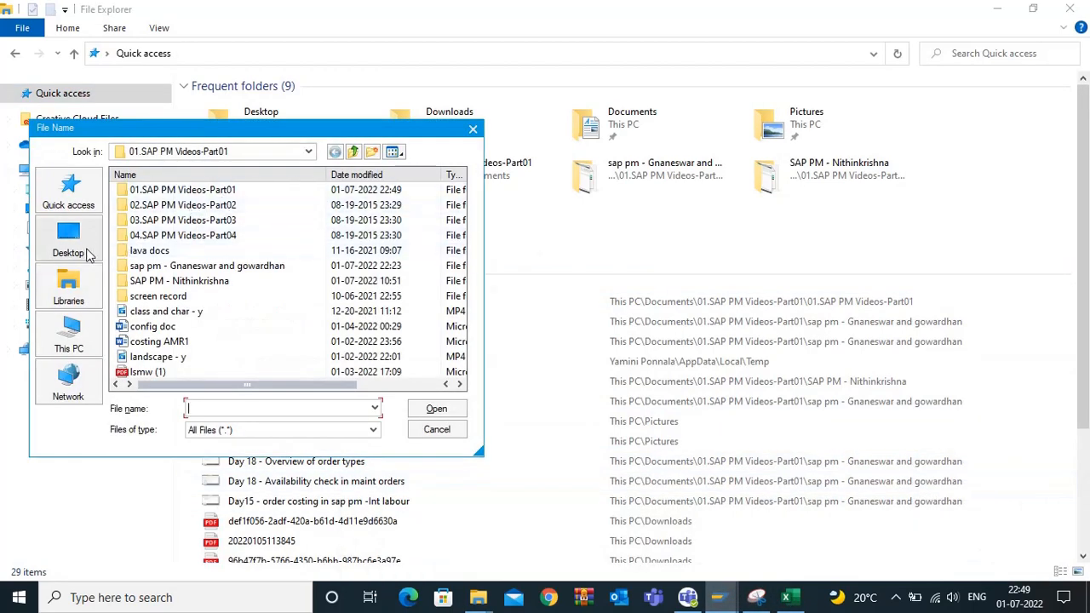
{"action": "left_click", "coordinate": [68, 194]}
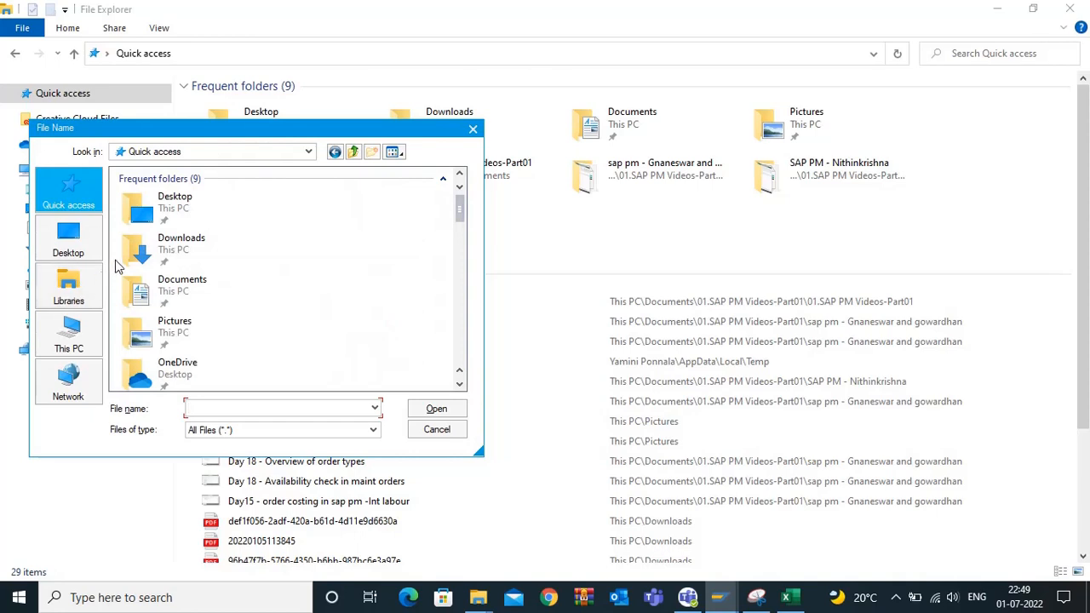
{"action": "scroll", "coordinate": [171, 276], "scroll_direction": "down", "scroll_amount": 2}
{"action": "scroll", "coordinate": [189, 281], "scroll_direction": "up", "scroll_amount": 2}
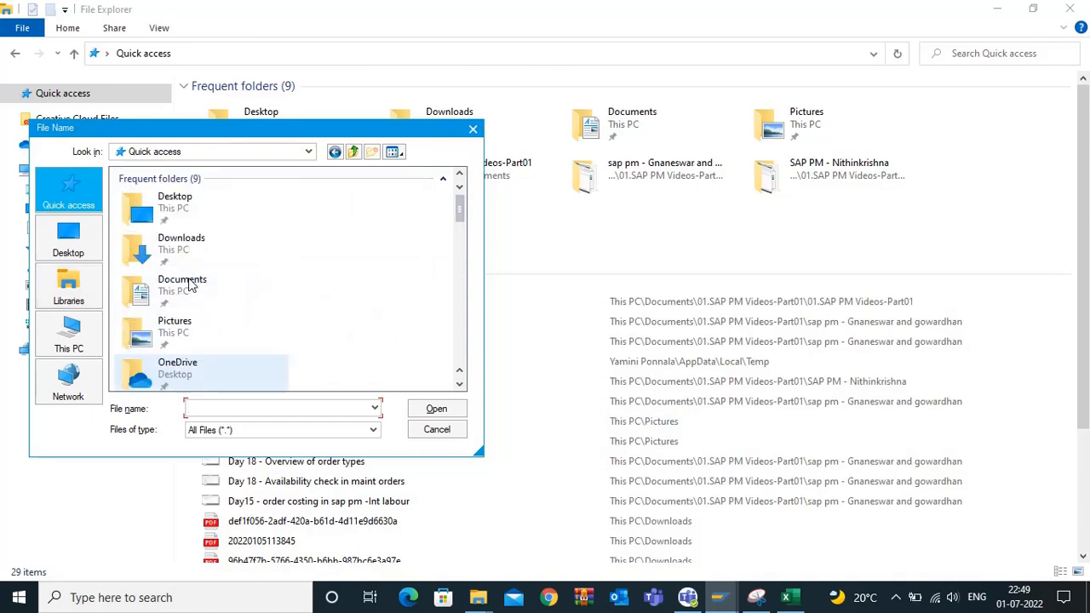
{"action": "scroll", "coordinate": [192, 287], "scroll_direction": "down", "scroll_amount": 6}
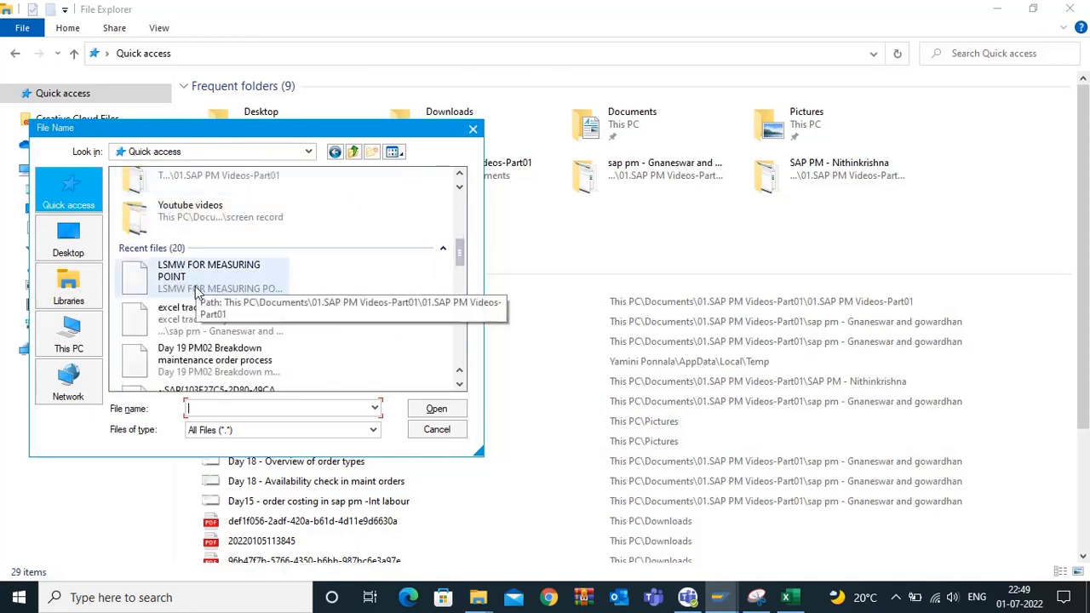
{"action": "left_click", "coordinate": [231, 293]}
{"action": "left_click", "coordinate": [436, 408]}
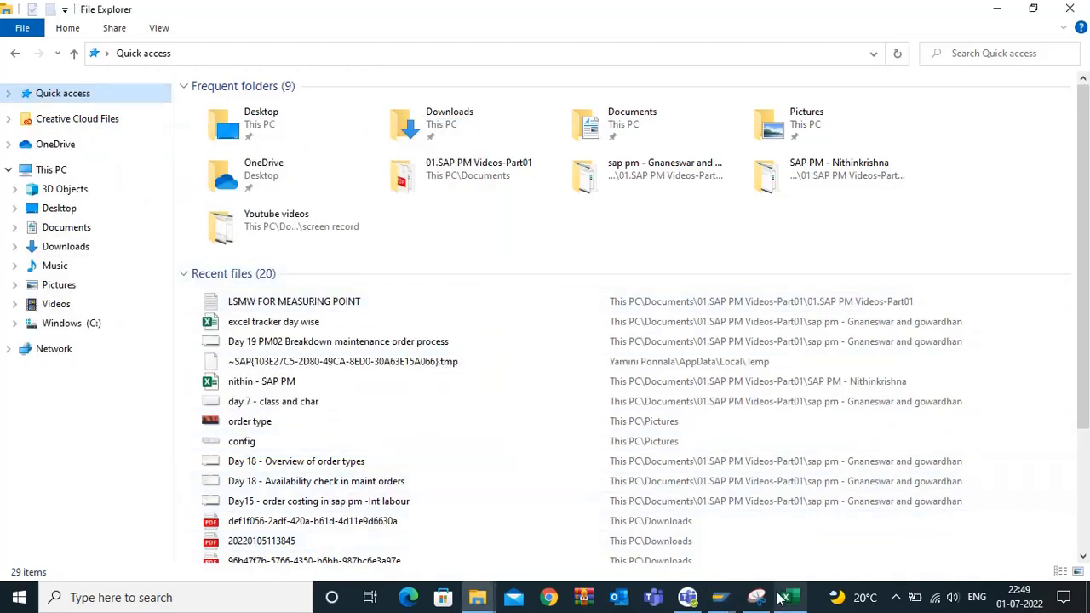
Back in the LSM Workbench, name the file LSMW FOR measuring point, set the delimiter to Tabulator, and save the file specification.
{"action": "mouse_move", "coordinate": [722, 594]}
{"action": "mouse_move", "coordinate": [740, 525]}
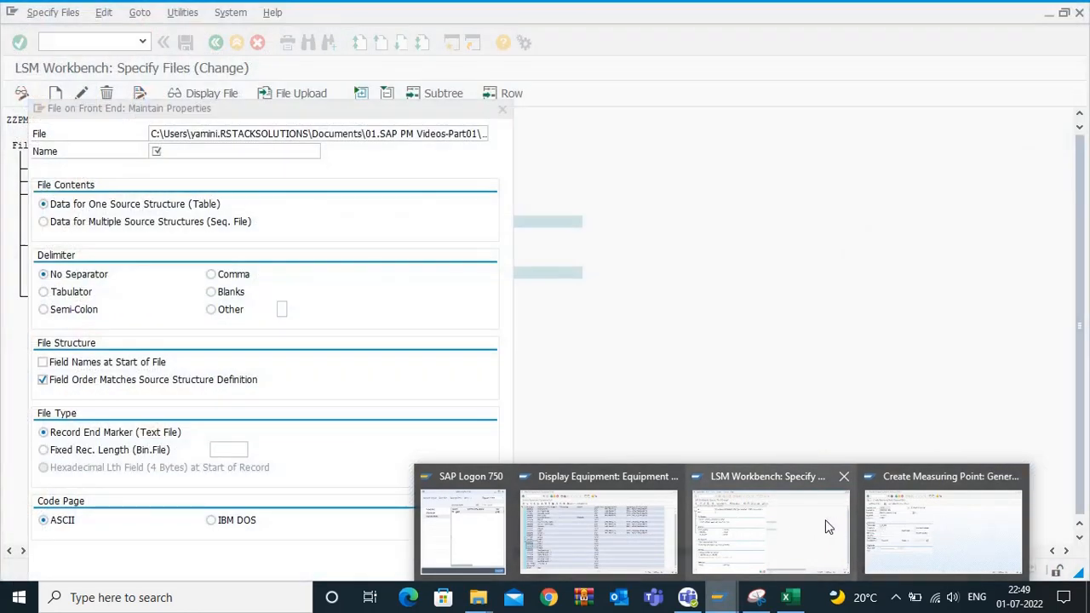
{"action": "left_click", "coordinate": [826, 525]}
{"action": "left_click", "coordinate": [223, 151]}
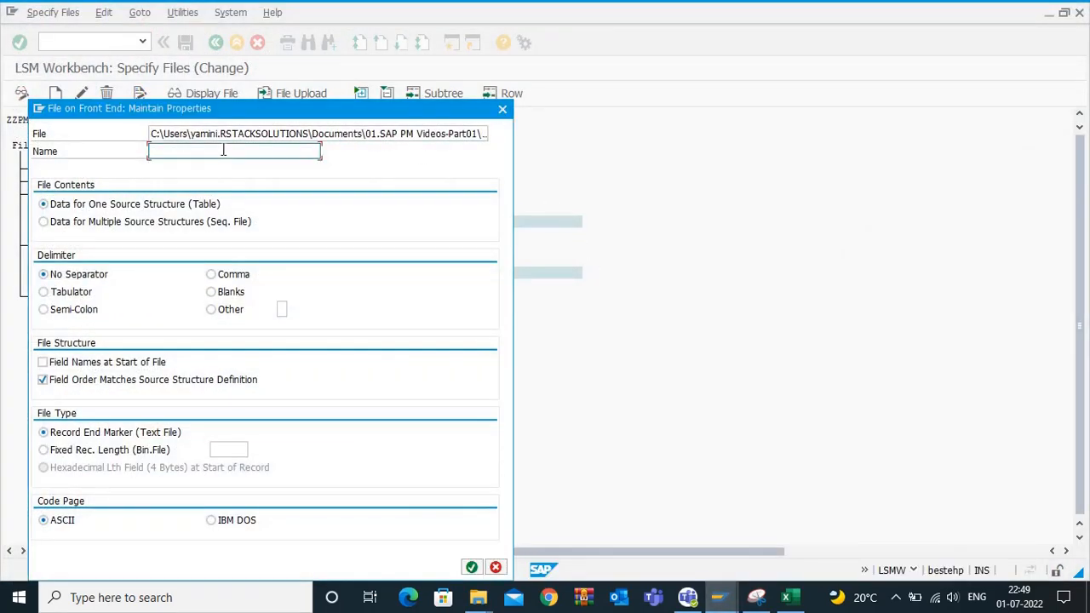
{"action": "type", "text": "LSMW FOR measuring point"}
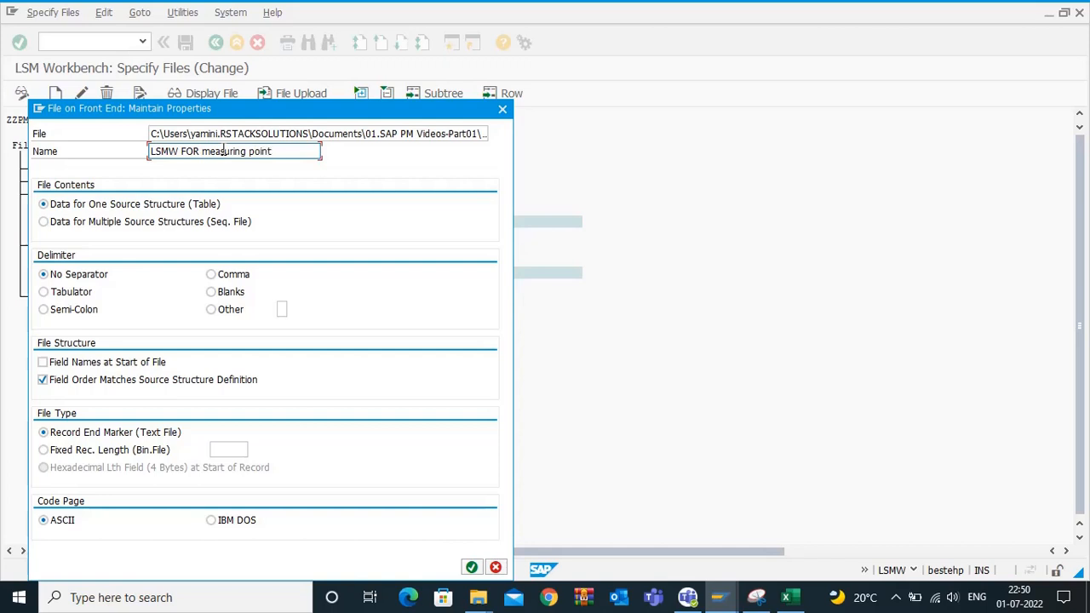
{"action": "left_click", "coordinate": [75, 292]}
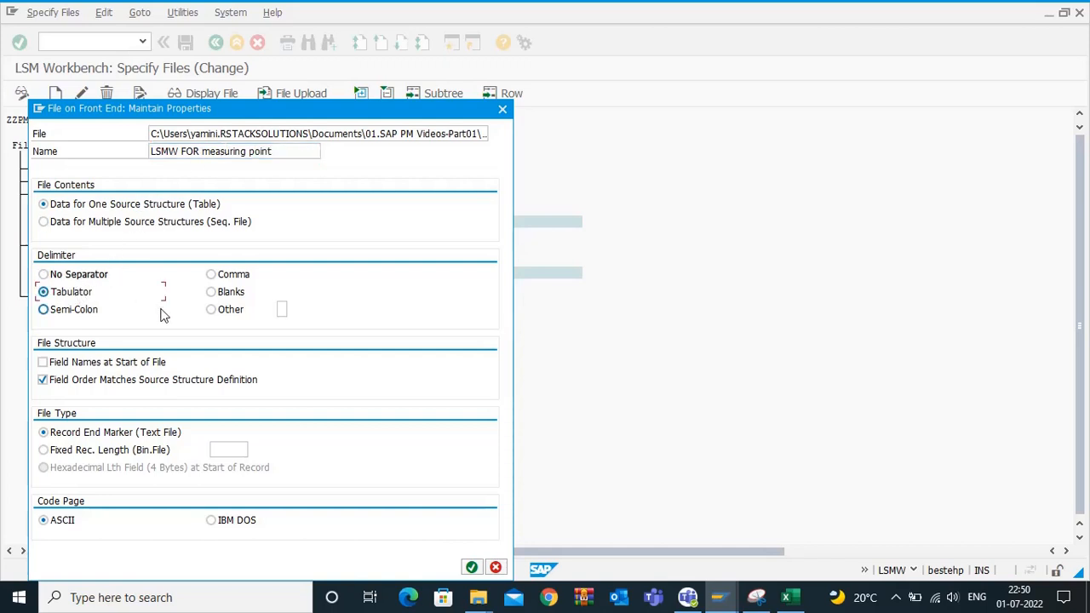
{"action": "left_click", "coordinate": [471, 568]}
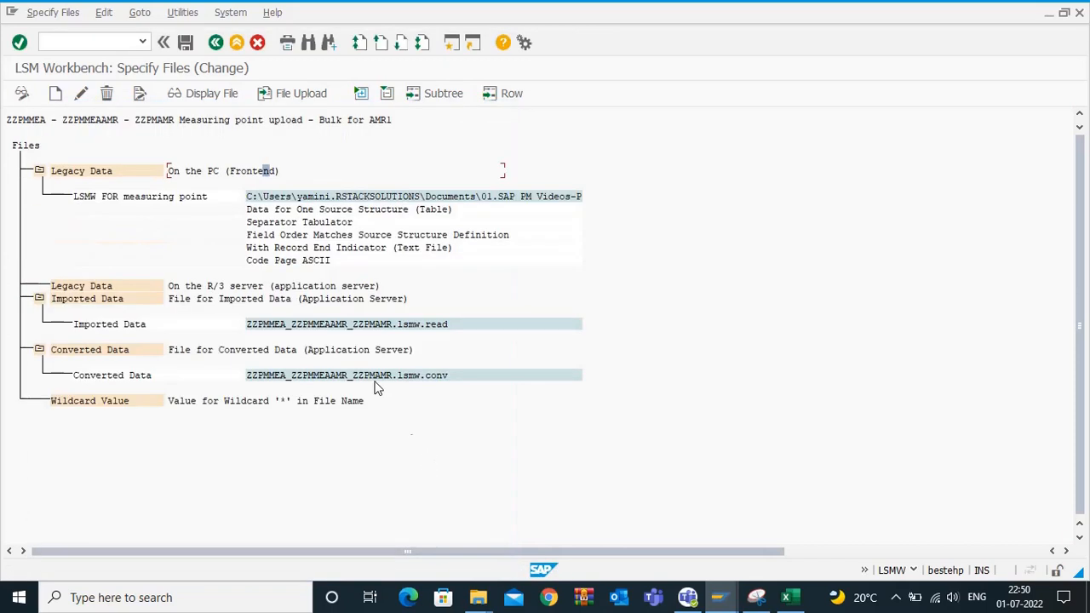
{"action": "left_click", "coordinate": [183, 47]}
{"action": "left_click", "coordinate": [215, 42]}
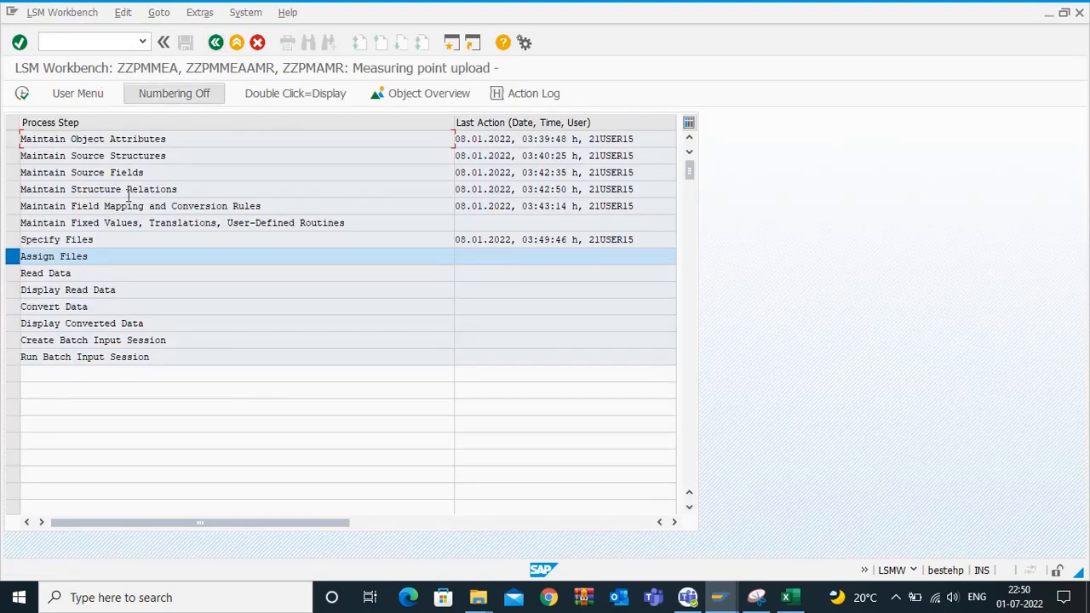
Open Assign Files in change mode, save the file assignment for source structure ZZPMAMR and return to the process steps.
{"action": "left_click", "coordinate": [22, 94]}
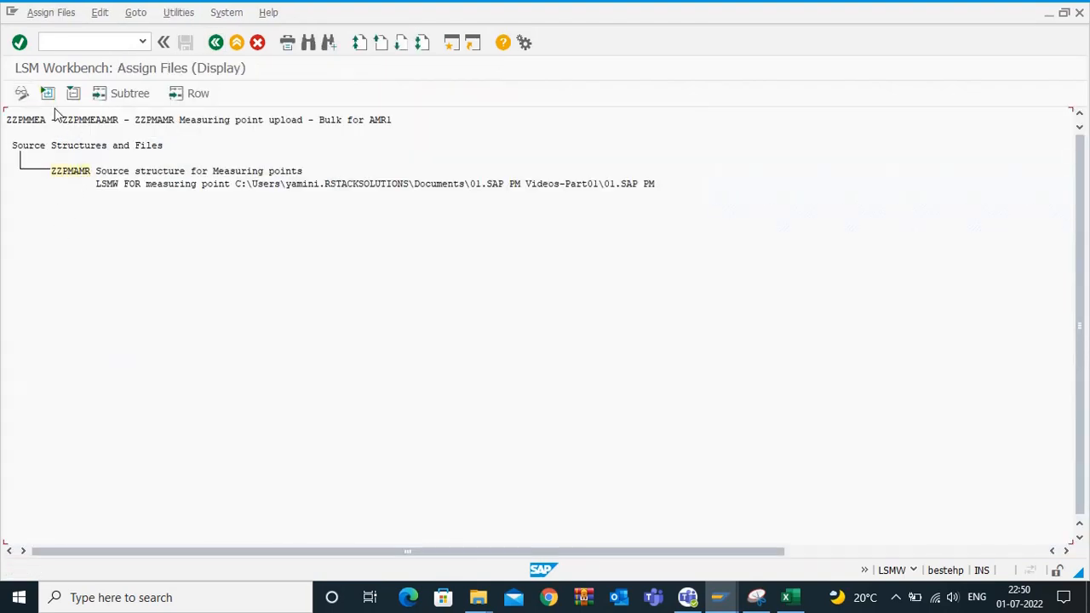
{"action": "left_click", "coordinate": [22, 93]}
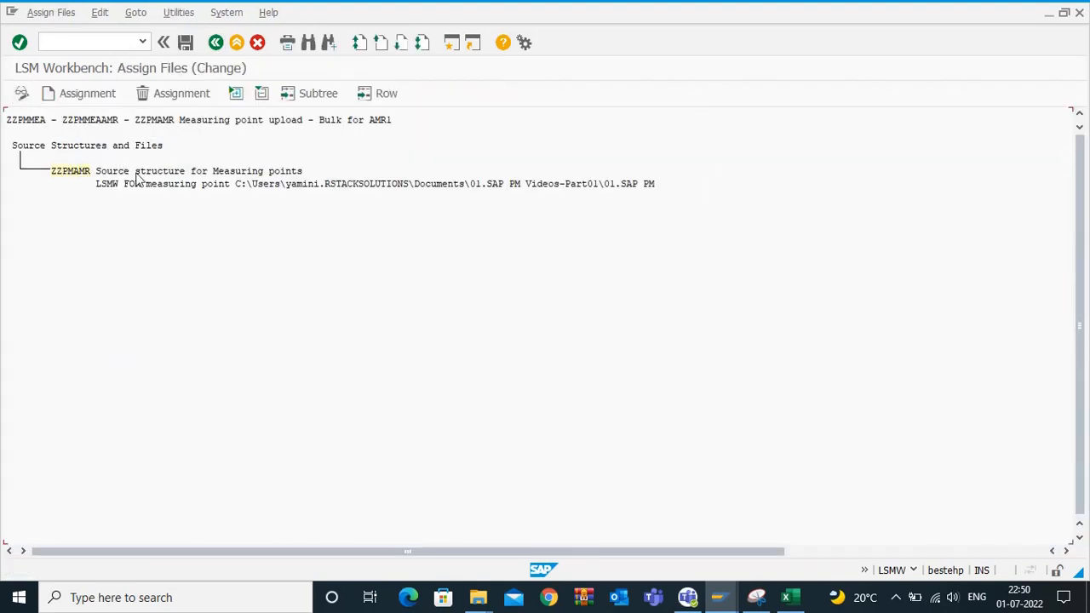
{"action": "left_click", "coordinate": [185, 42]}
{"action": "left_click", "coordinate": [215, 42]}
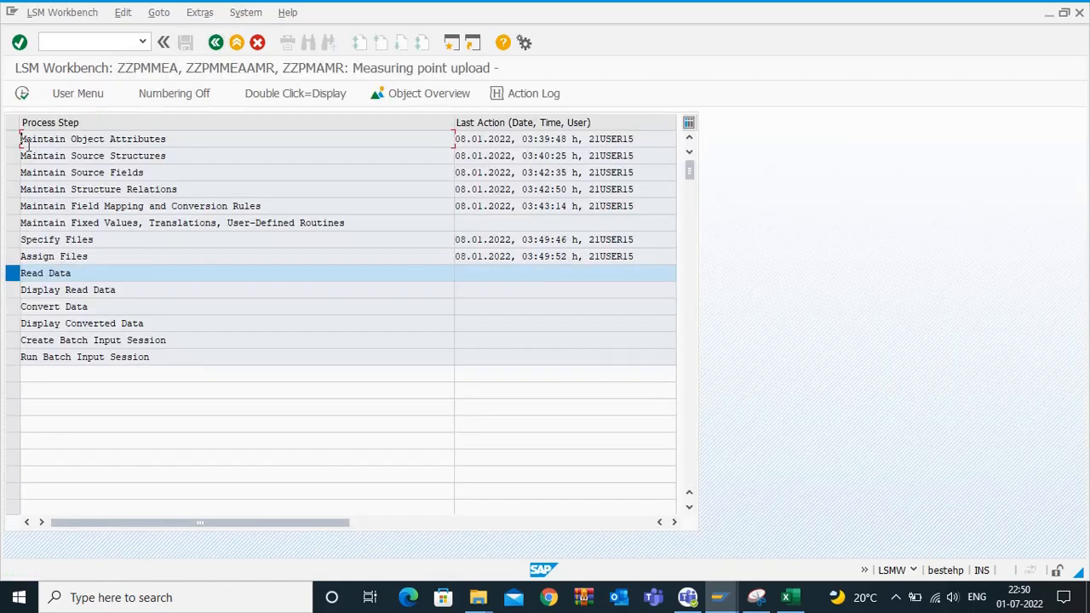
Run Read Data with the default selection parameters to import the text file, and return to the process steps.
{"action": "left_click", "coordinate": [22, 93]}
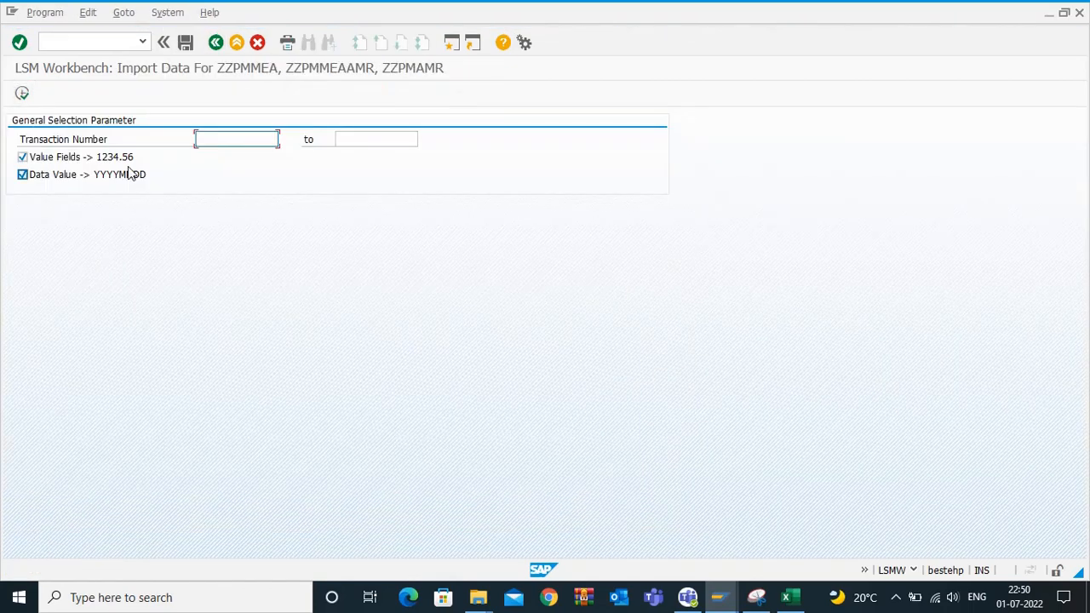
{"action": "left_click", "coordinate": [21, 93]}
{"action": "left_click", "coordinate": [377, 365]}
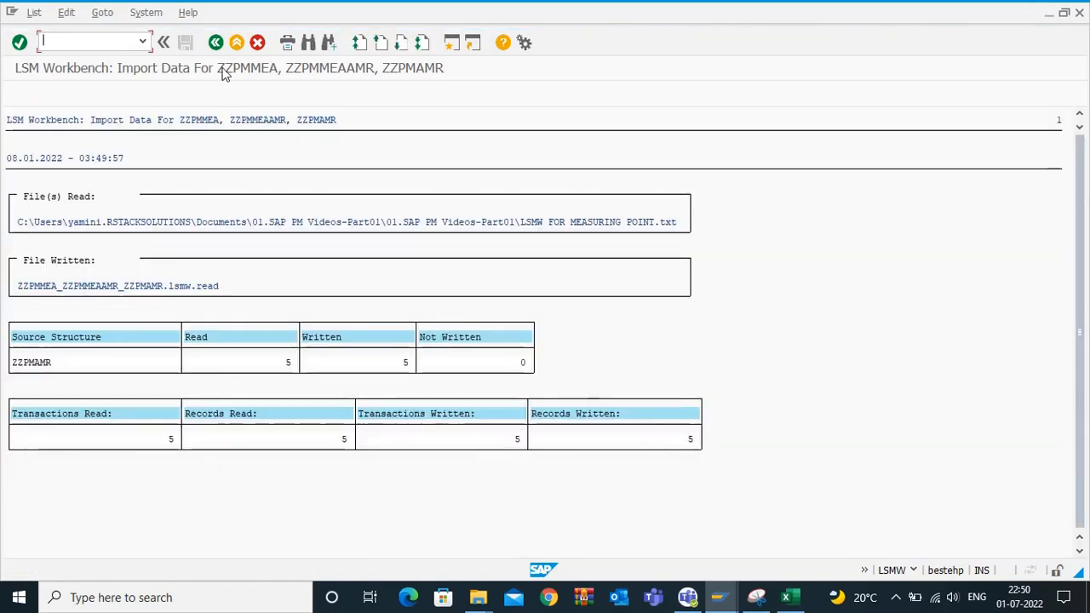
{"action": "left_click", "coordinate": [216, 43]}
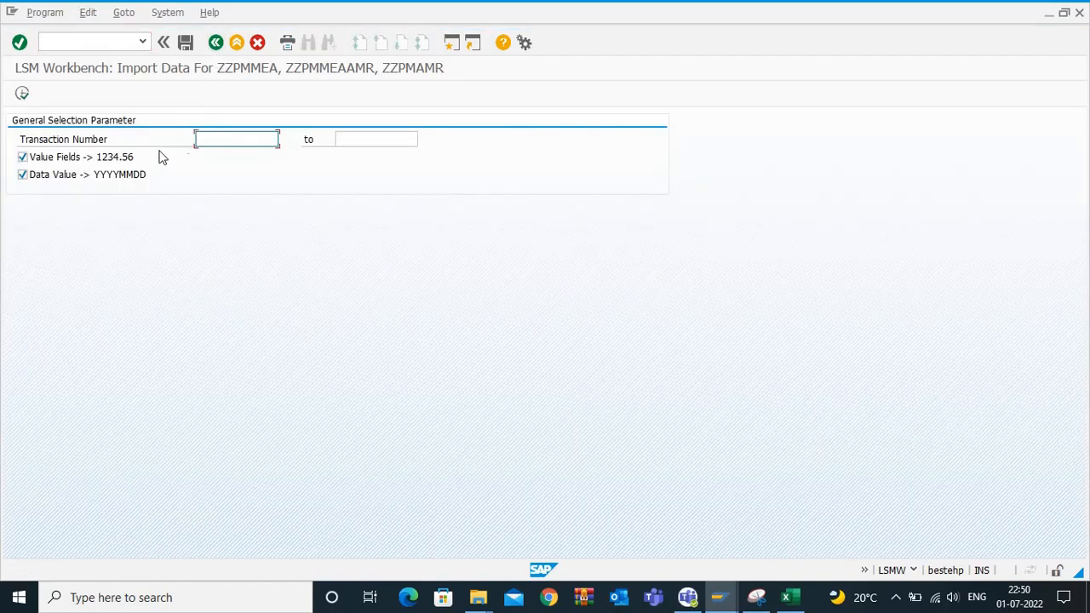
{"action": "left_click", "coordinate": [216, 42]}
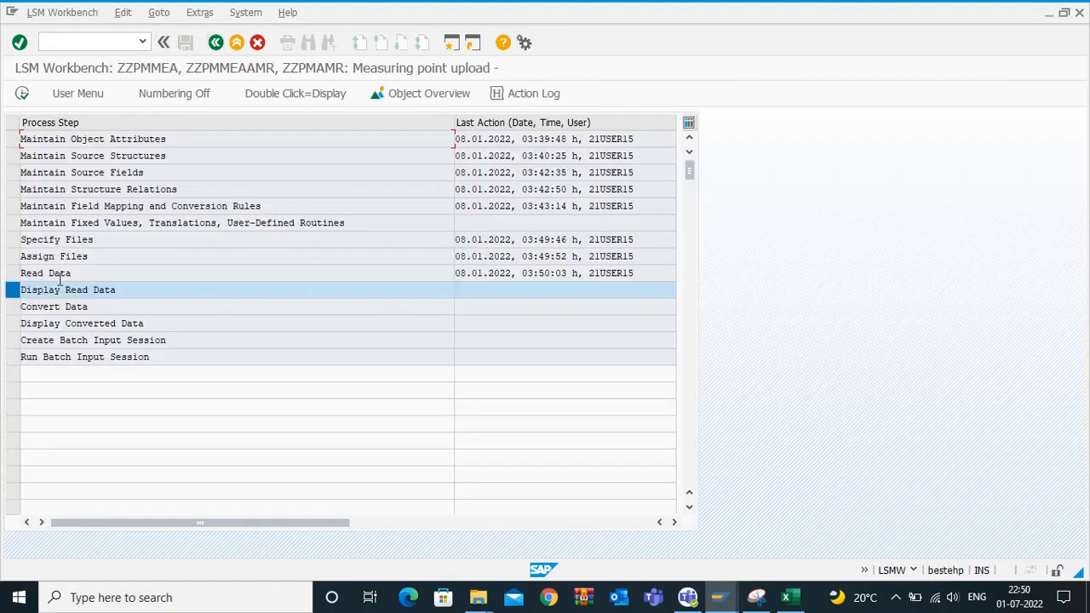
Display the read data up to line 10000, check the imported measuring point records and return to the process steps.
{"action": "left_click", "coordinate": [22, 93]}
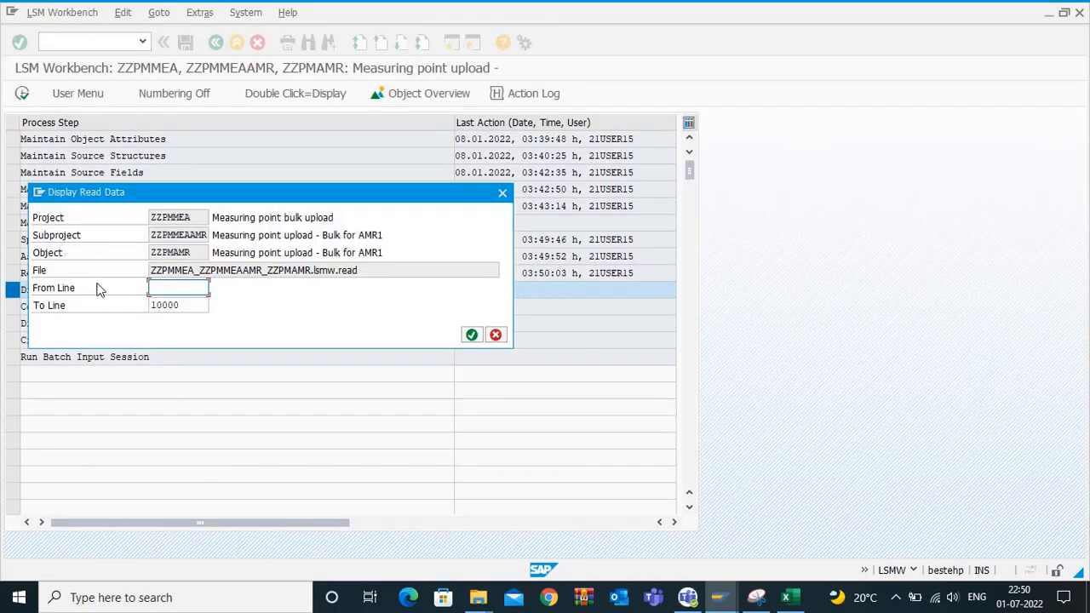
{"action": "left_click", "coordinate": [472, 335]}
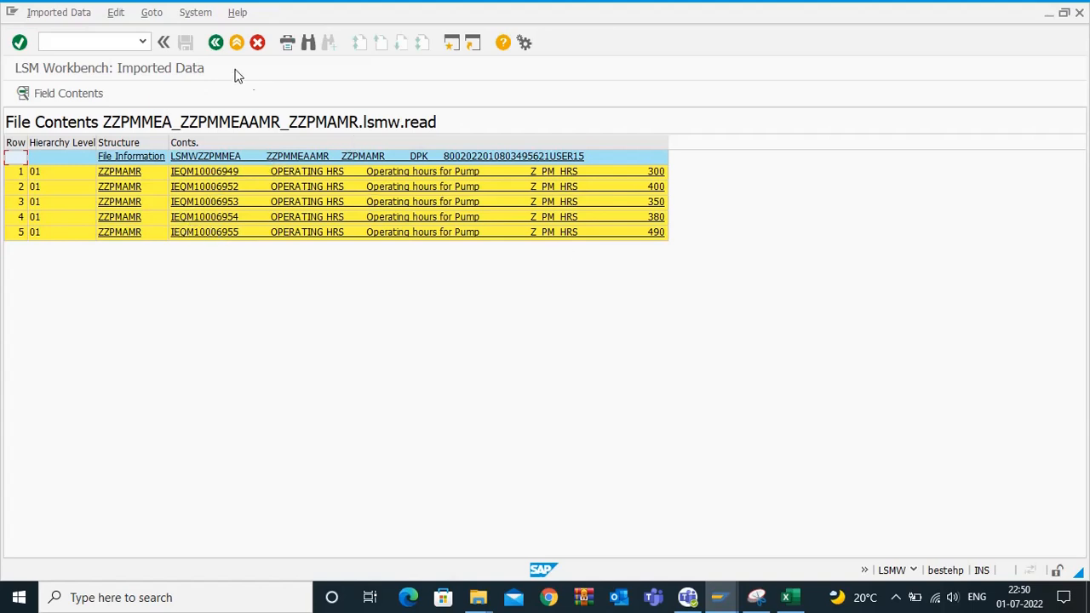
{"action": "left_click", "coordinate": [217, 42]}
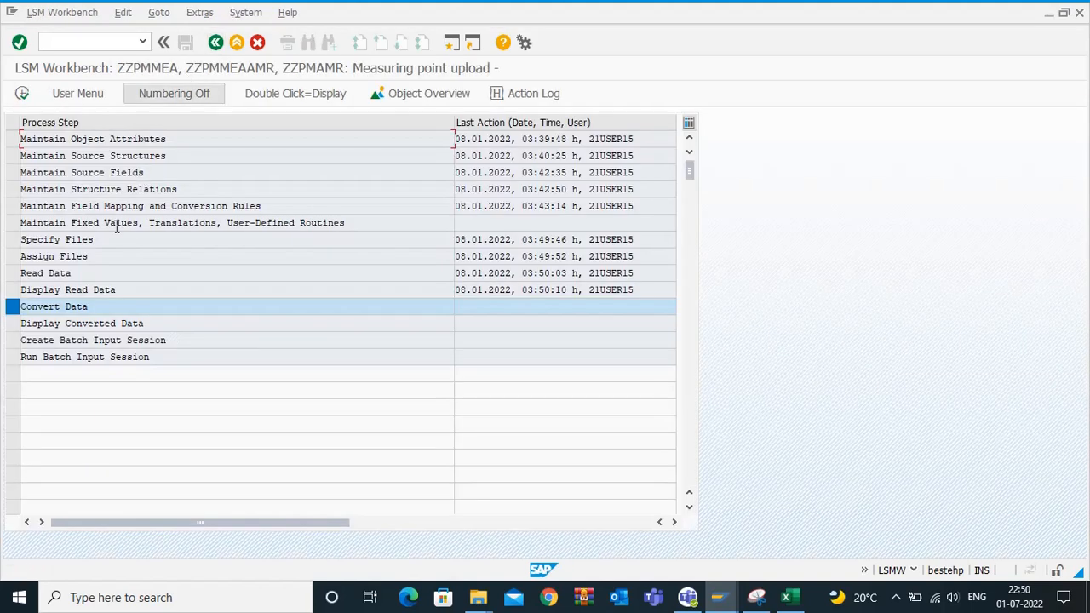
Run Convert Data without restricting the transaction numbers and return to the process steps.
{"action": "left_click", "coordinate": [22, 93]}
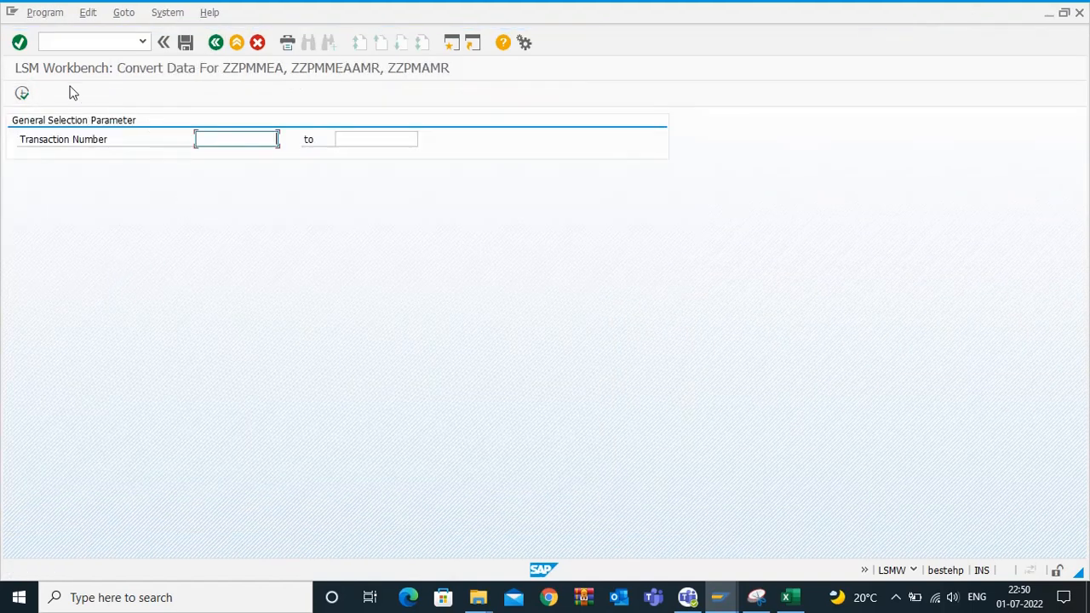
{"action": "left_click", "coordinate": [22, 93]}
{"action": "left_click", "coordinate": [216, 43]}
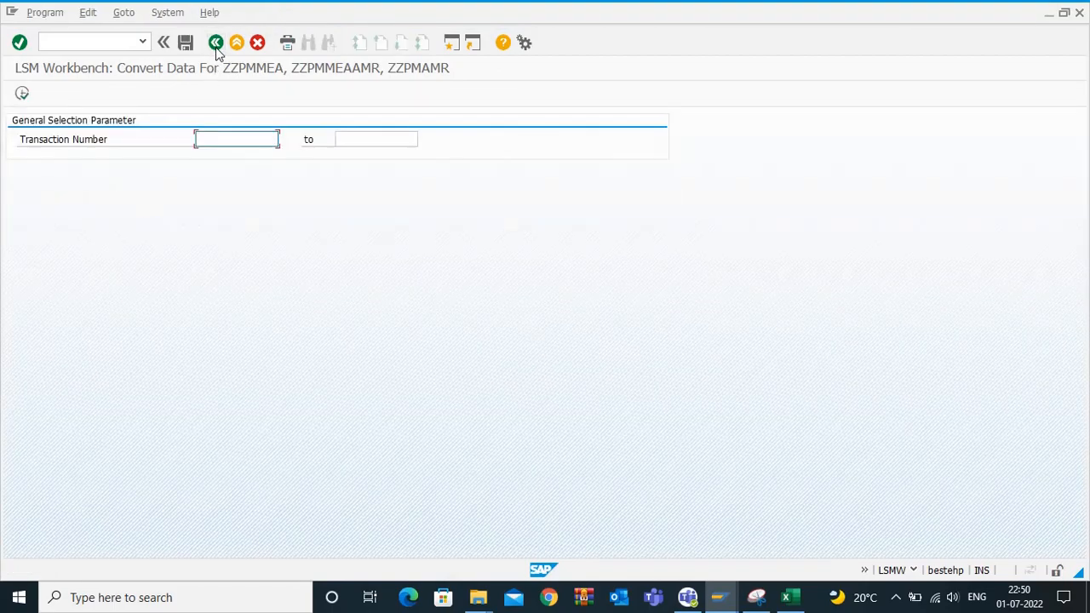
{"action": "left_click", "coordinate": [216, 42]}
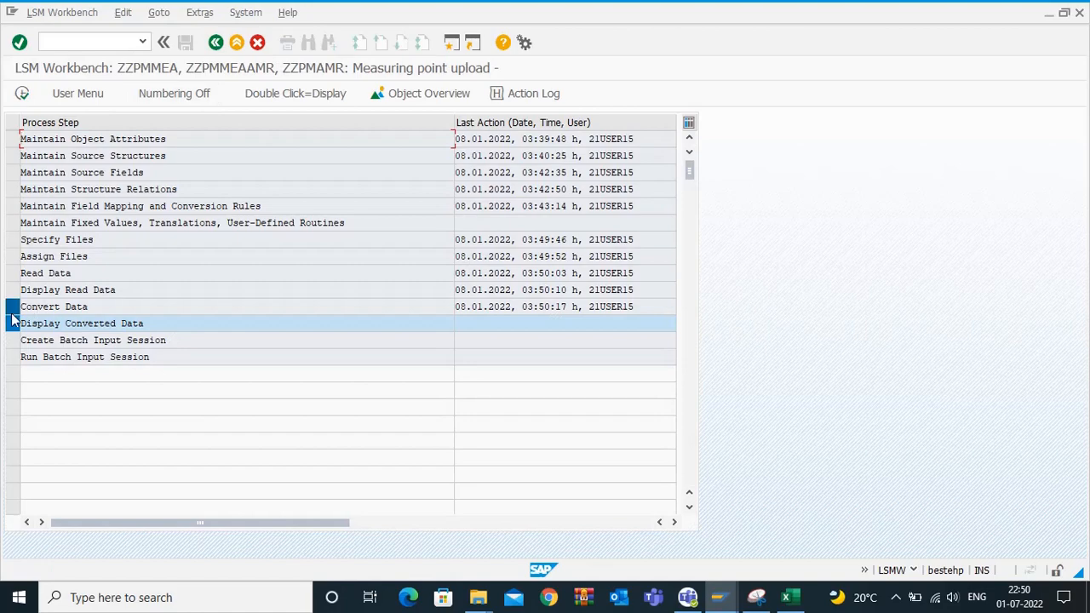
{"action": "left_click", "coordinate": [12, 307]}
{"action": "left_click", "coordinate": [22, 93]}
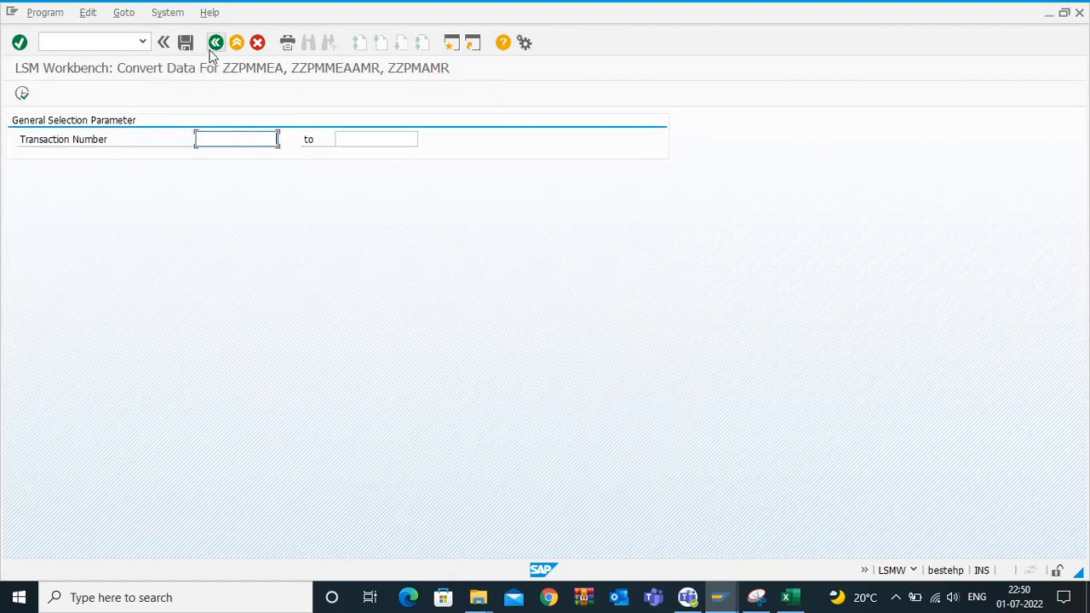
{"action": "left_click", "coordinate": [216, 43]}
Display the converted data up to line 10000, check the measuring point records and return to the process steps.
{"action": "left_click", "coordinate": [10, 324]}
{"action": "left_click", "coordinate": [22, 93]}
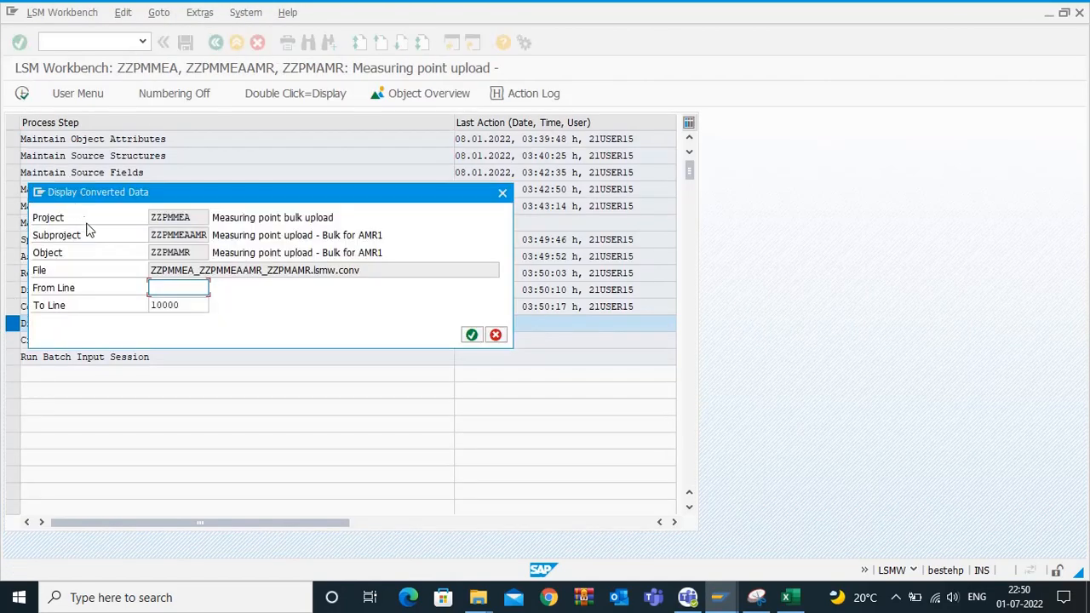
{"action": "left_click", "coordinate": [470, 335]}
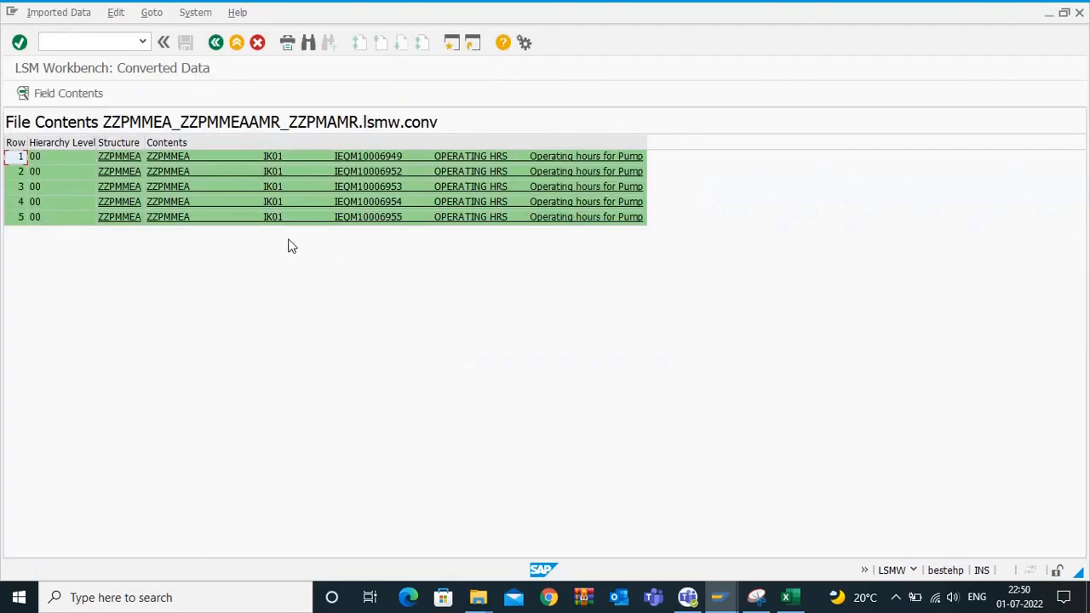
{"action": "left_click", "coordinate": [217, 42]}
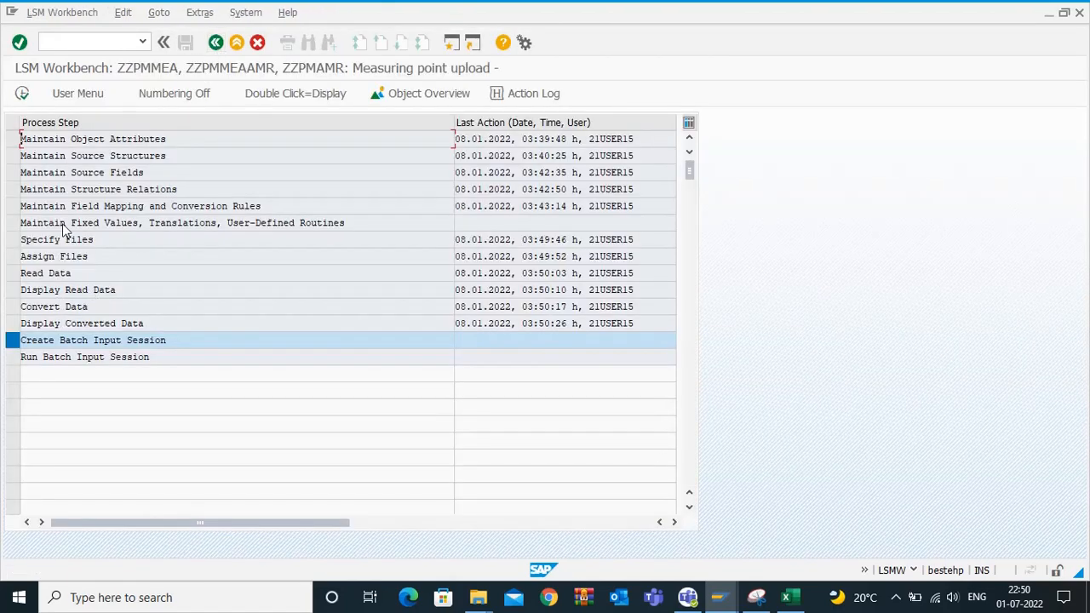
Create the batch input session ZZPMAMR from the converted file with the default folder settings.
{"action": "left_click", "coordinate": [24, 94]}
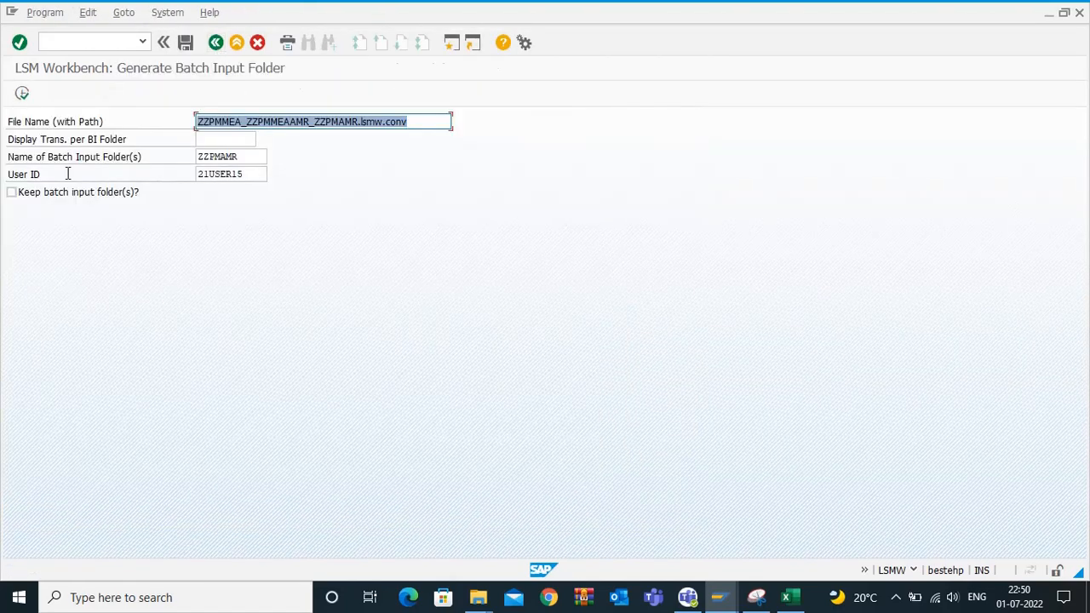
{"action": "left_click", "coordinate": [22, 94]}
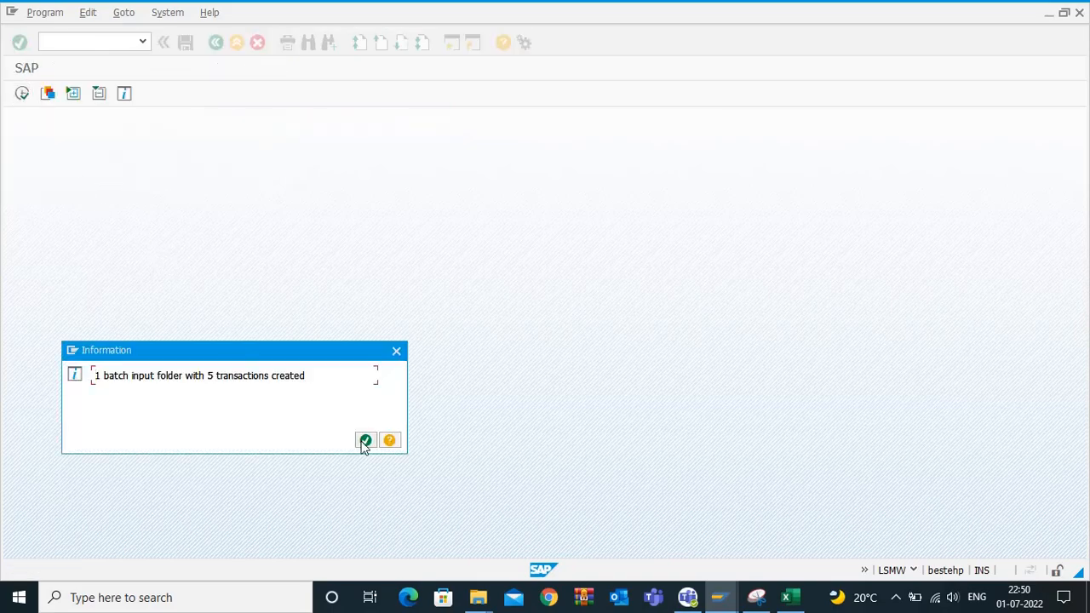
{"action": "left_click", "coordinate": [364, 440]}
Run batch input session ZZPMAMR in Display errors only mode with dynpro standard size, and return to the session overview.
{"action": "left_click", "coordinate": [22, 94]}
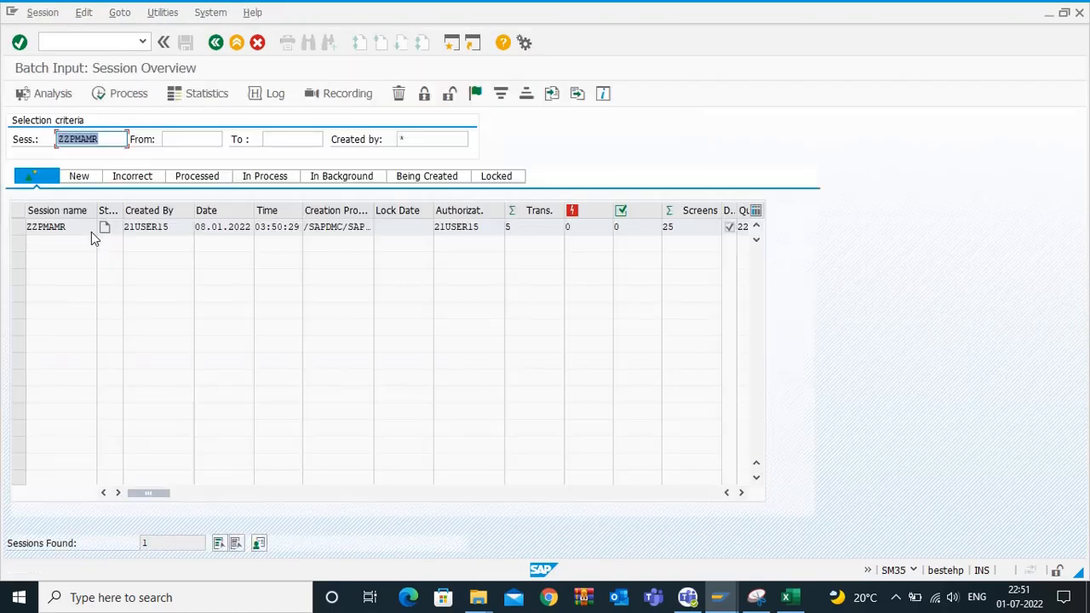
{"action": "left_click", "coordinate": [22, 228]}
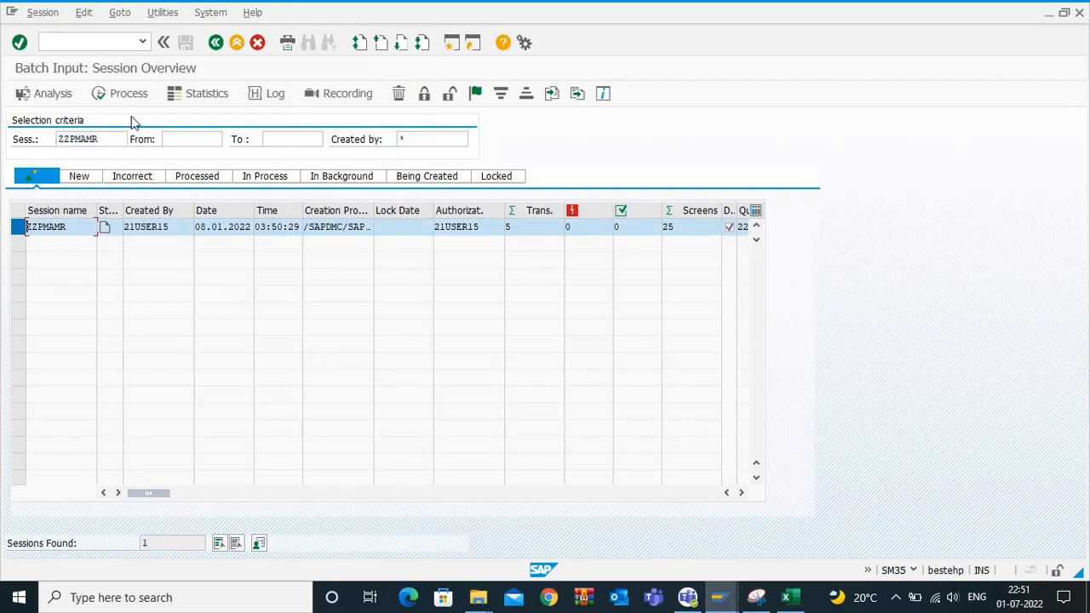
{"action": "left_click", "coordinate": [126, 92]}
{"action": "left_click", "coordinate": [66, 271]}
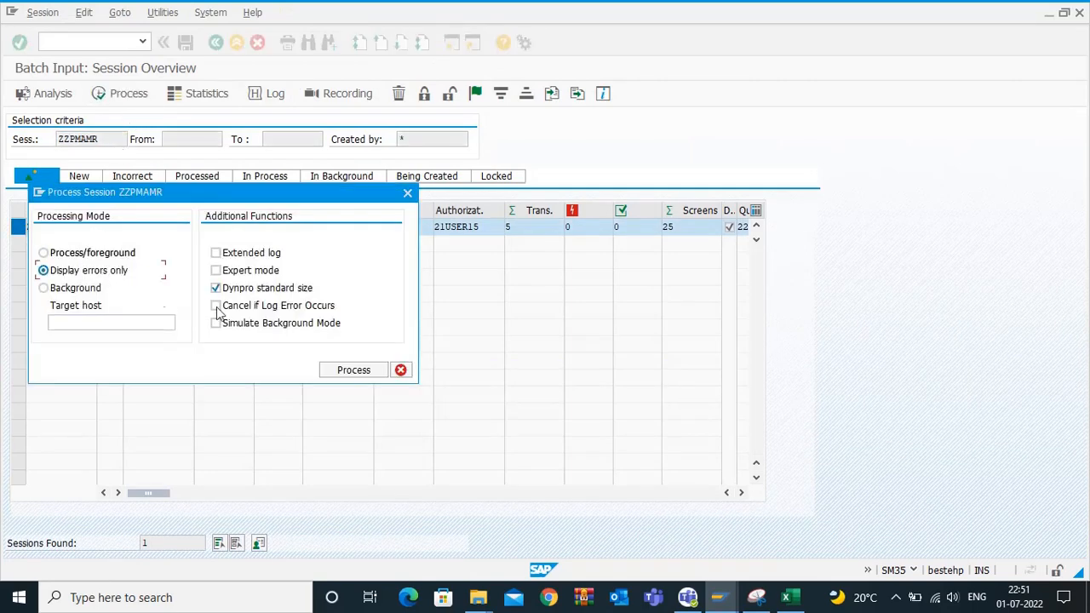
{"action": "left_click", "coordinate": [356, 370]}
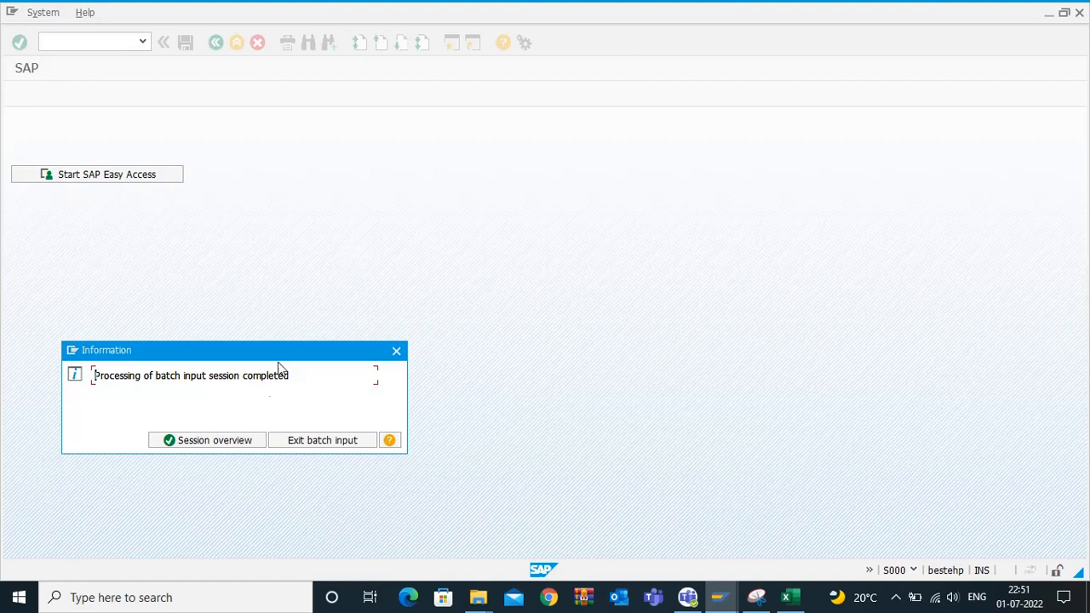
{"action": "left_click", "coordinate": [221, 442]}
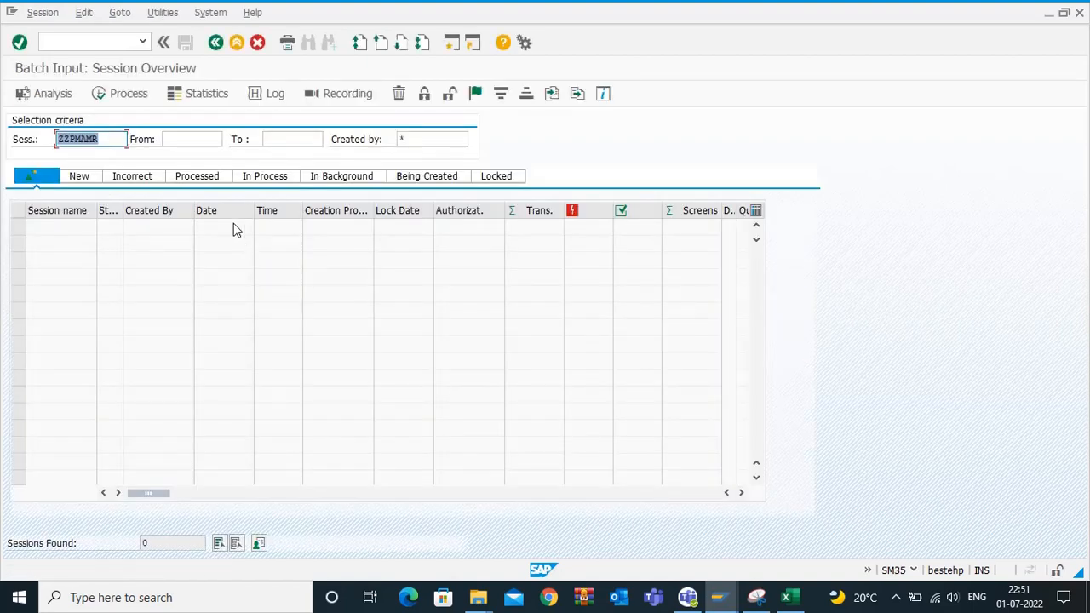
Switch to the Display Equipment window and rerun the selection to regenerate the equipment list.
{"action": "left_click", "coordinate": [120, 41]}
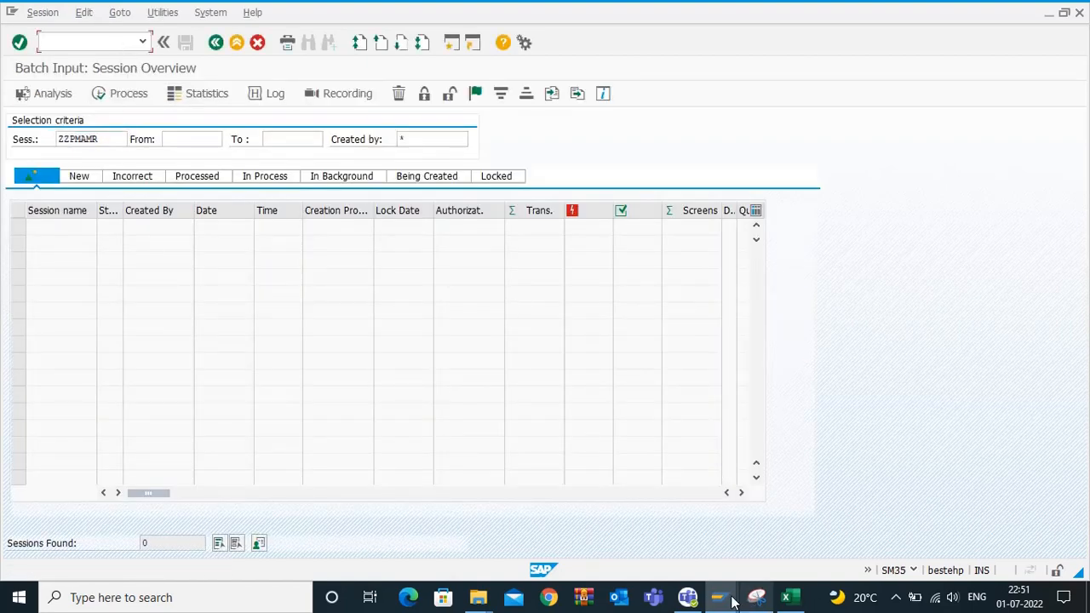
{"action": "mouse_move", "coordinate": [723, 601]}
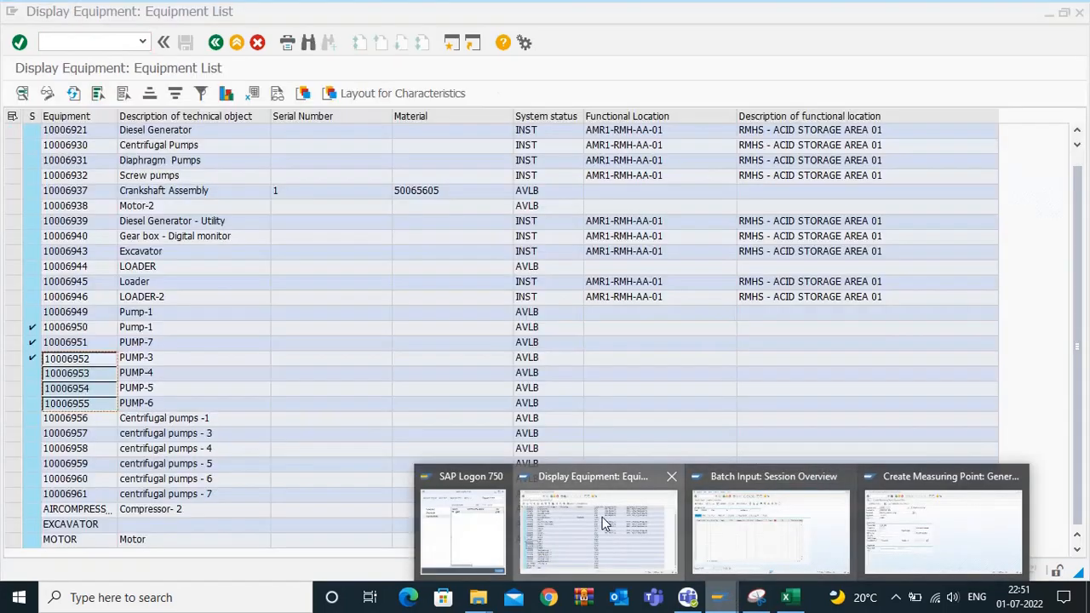
{"action": "left_click", "coordinate": [602, 516]}
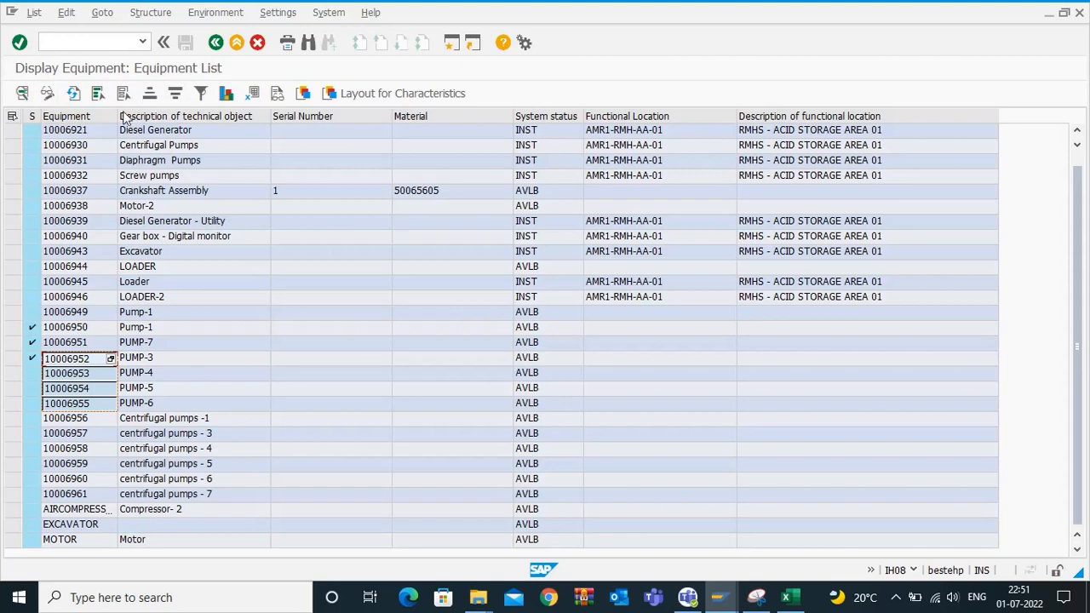
{"action": "left_click", "coordinate": [215, 42]}
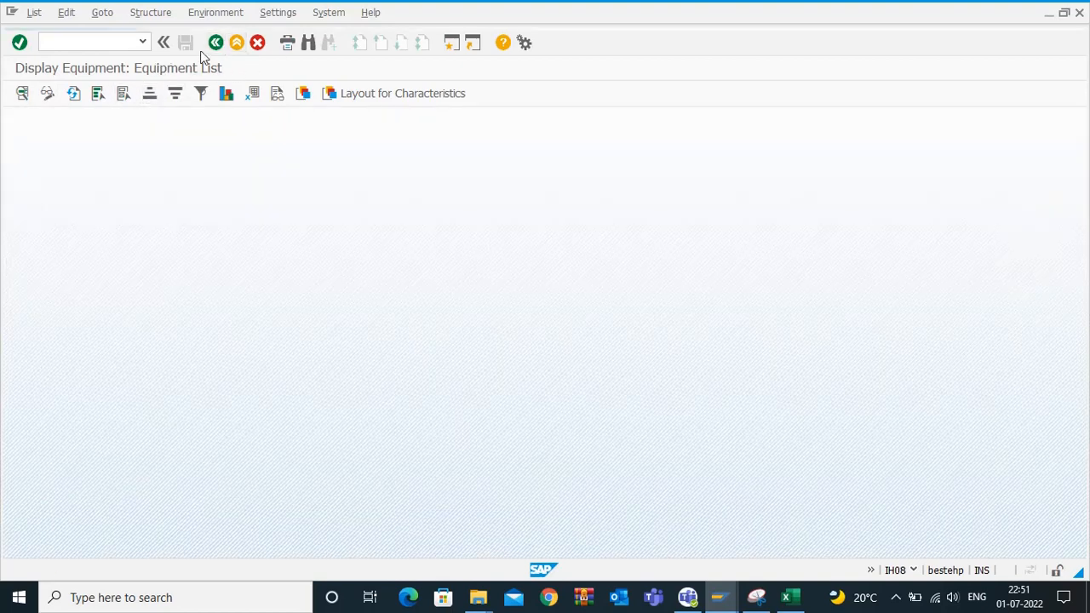
{"action": "left_click", "coordinate": [24, 94]}
{"action": "scroll", "coordinate": [121, 386], "scroll_direction": "down", "scroll_amount": 1}
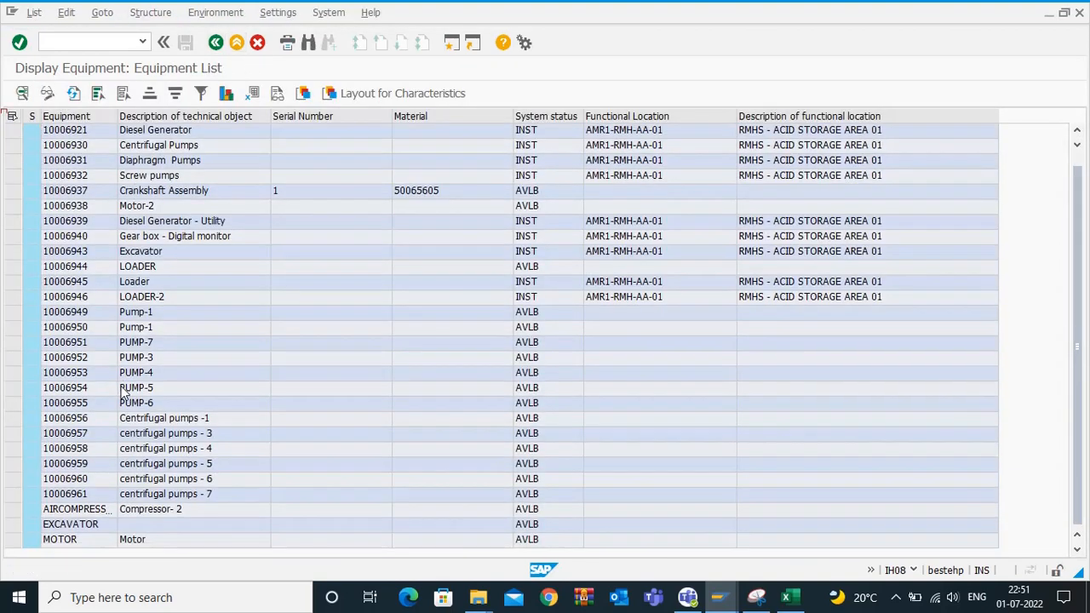
Display the measuring points of equipment PUMP-3 and PUMP-4 from the equipment list to check the uploaded entries.
{"action": "double_click", "coordinate": [75, 357]}
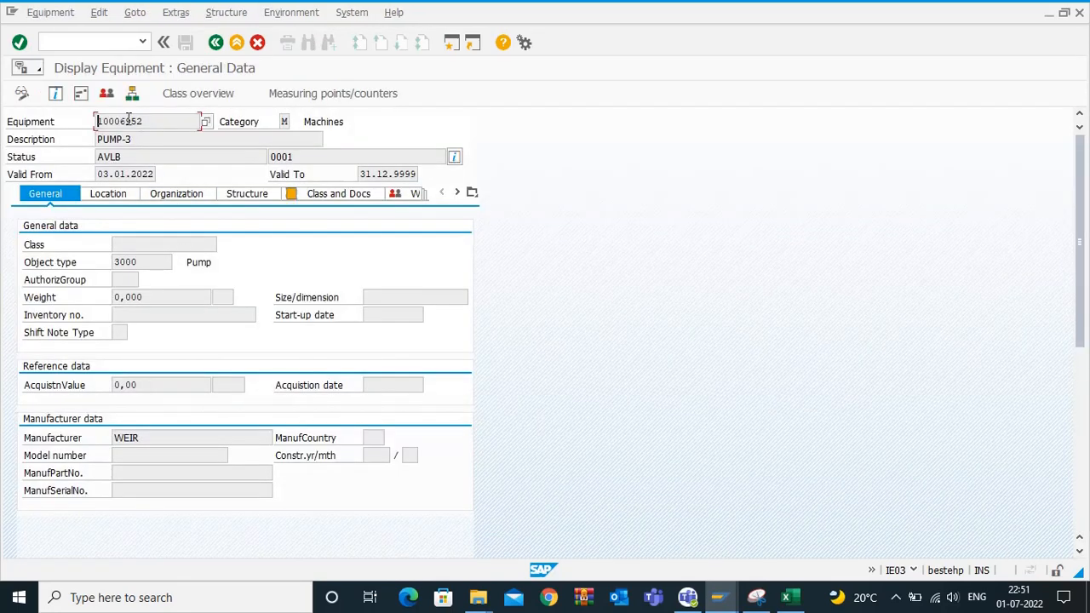
{"action": "left_click", "coordinate": [304, 93]}
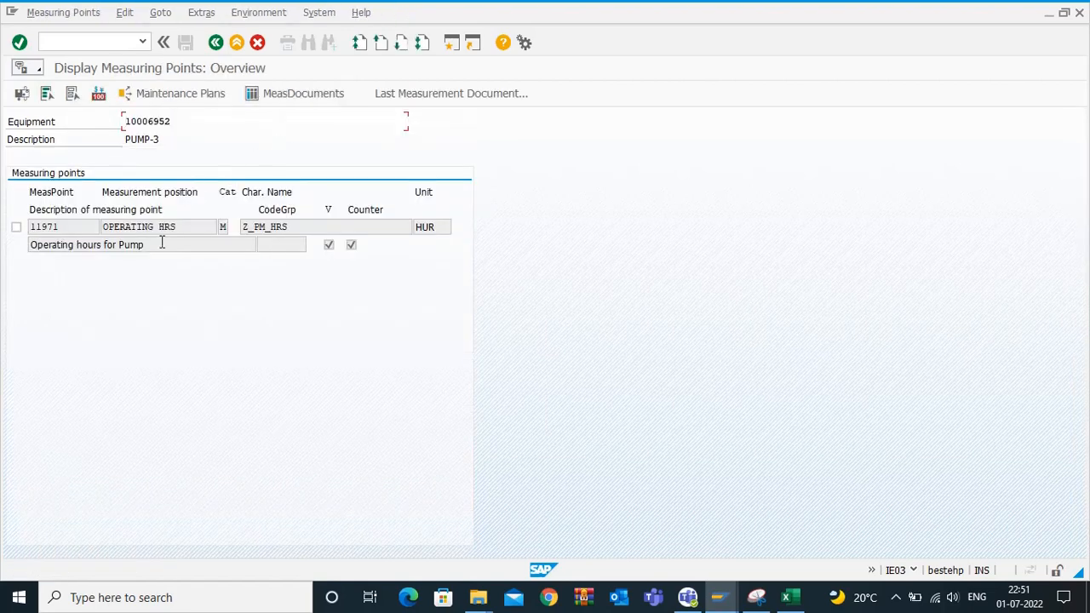
{"action": "left_click_drag", "start_coordinate": [66, 227], "coordinate": [28, 228]}
{"action": "left_click", "coordinate": [215, 43]}
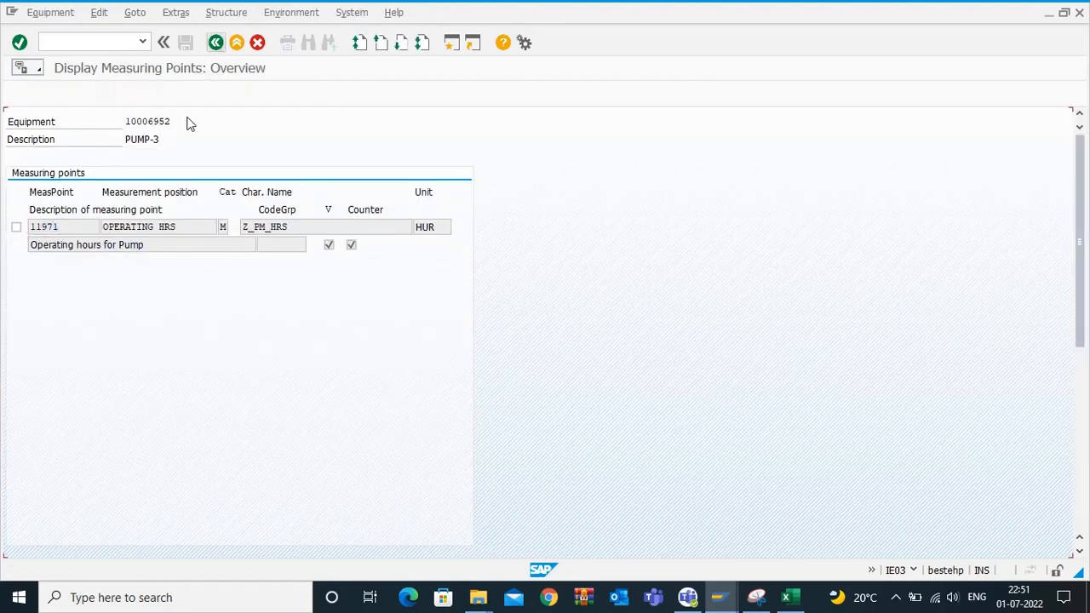
{"action": "left_click", "coordinate": [215, 42]}
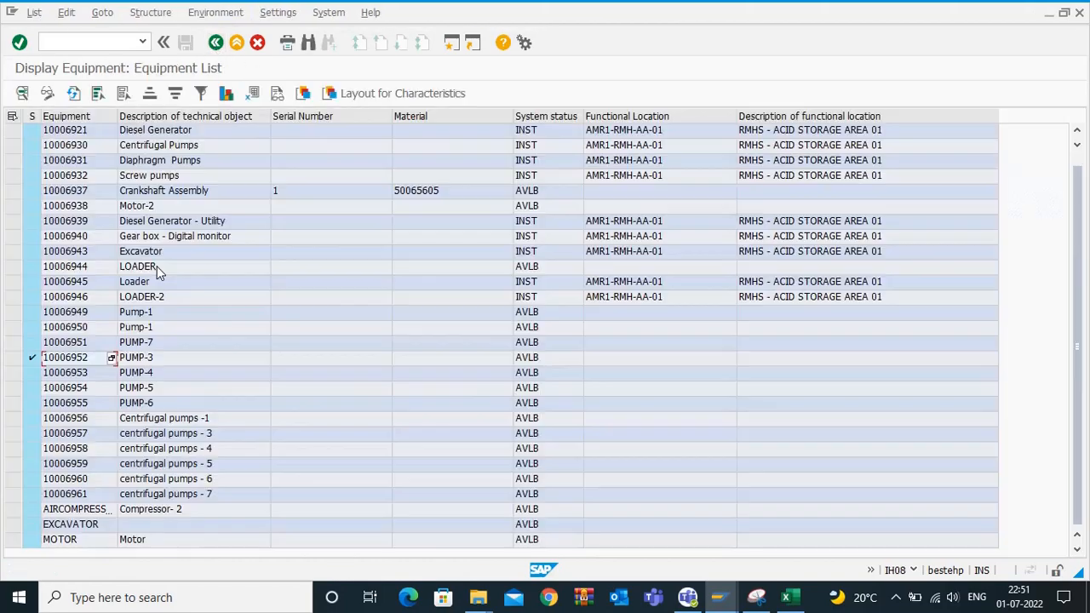
{"action": "double_click", "coordinate": [44, 369]}
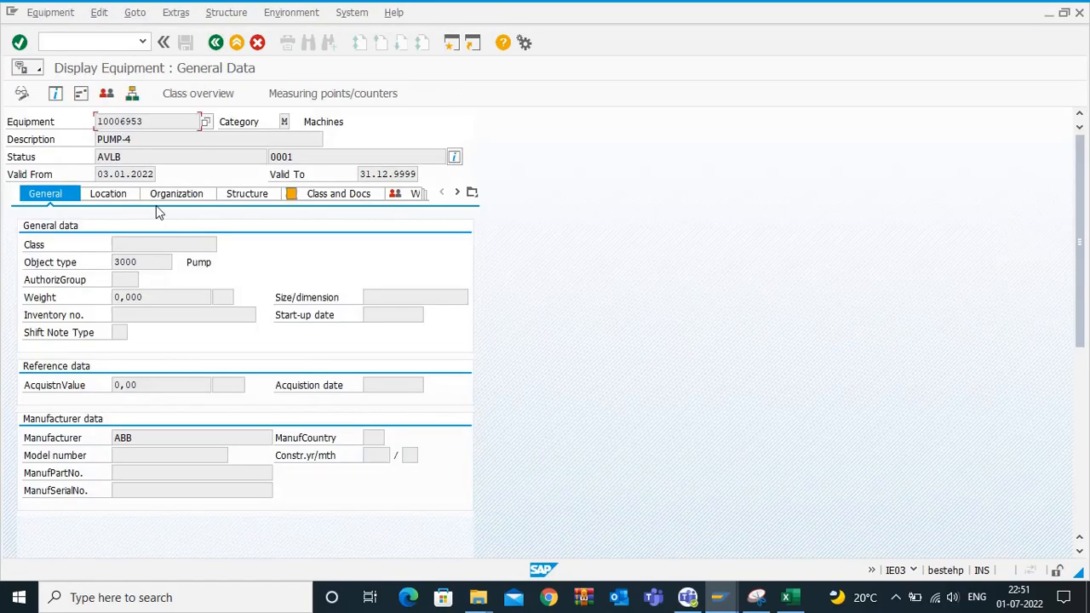
{"action": "left_click", "coordinate": [335, 95]}
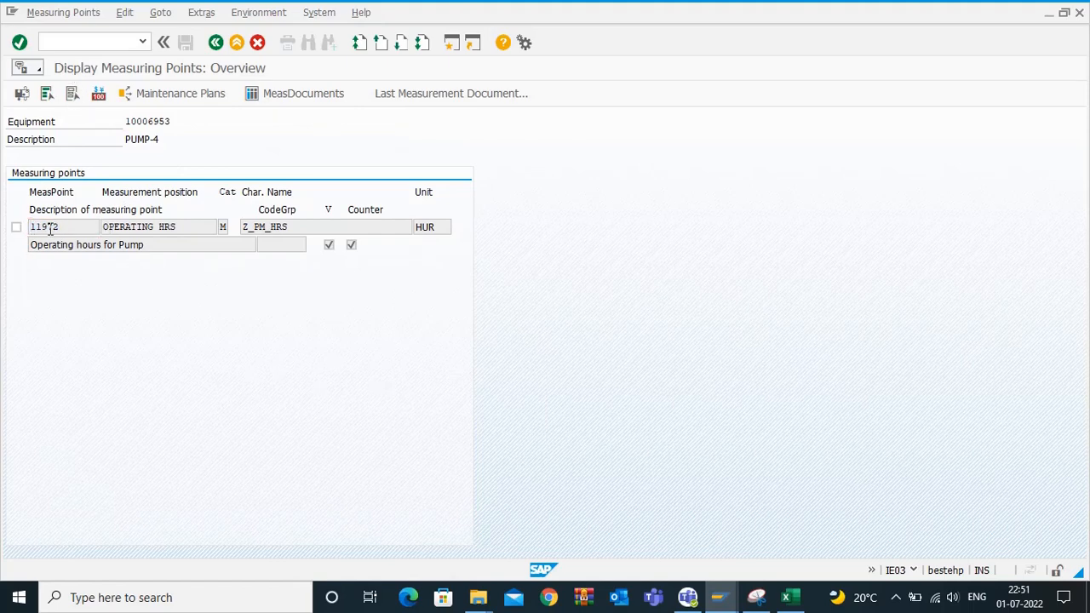
Start transaction IK02 and open measuring point 11974 to examine its general and counter data.
{"action": "left_click", "coordinate": [91, 43]}
{"action": "type", "text": "/nik02"}
{"action": "key", "text": "Return"}
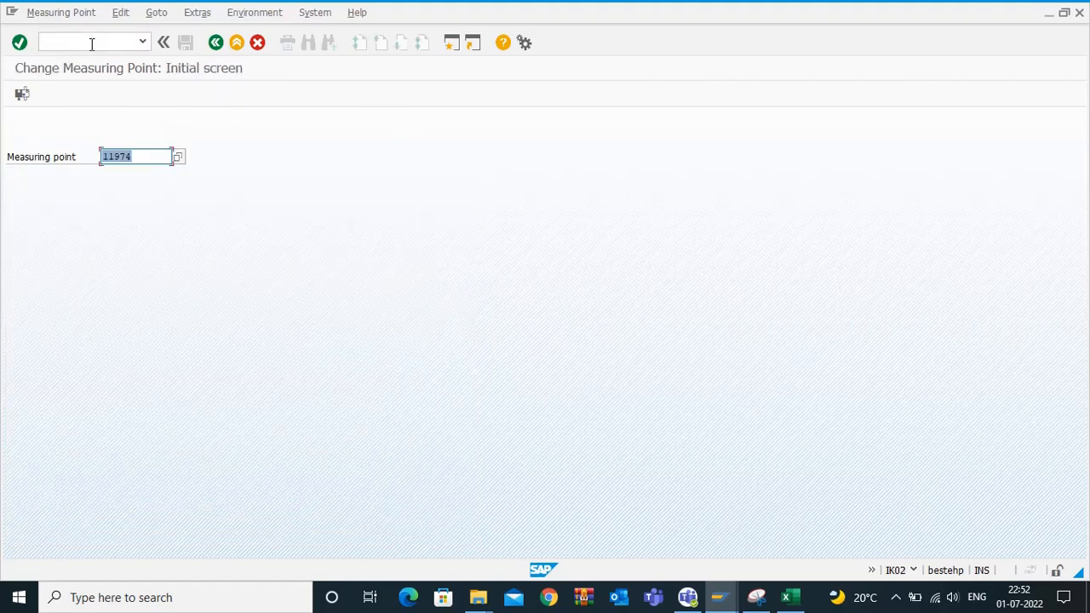
{"action": "key", "text": "Return"}
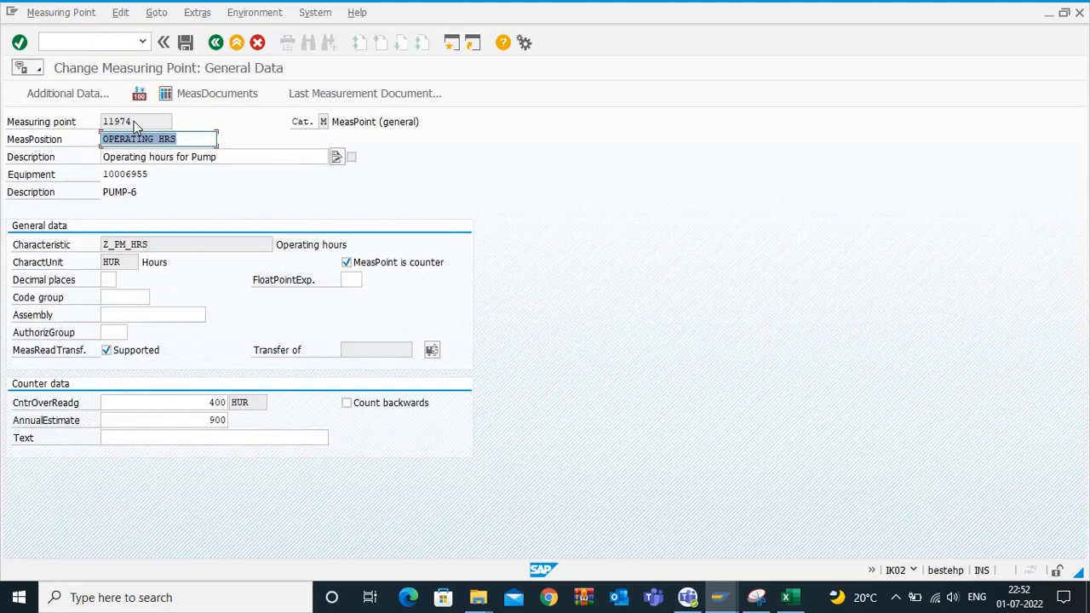
{"action": "left_click", "coordinate": [189, 139]}
Switch to the Excel workbook Book1 and compare the measuring point upload rows on Sheet2 with the SAP data.
{"action": "left_click", "coordinate": [789, 597]}
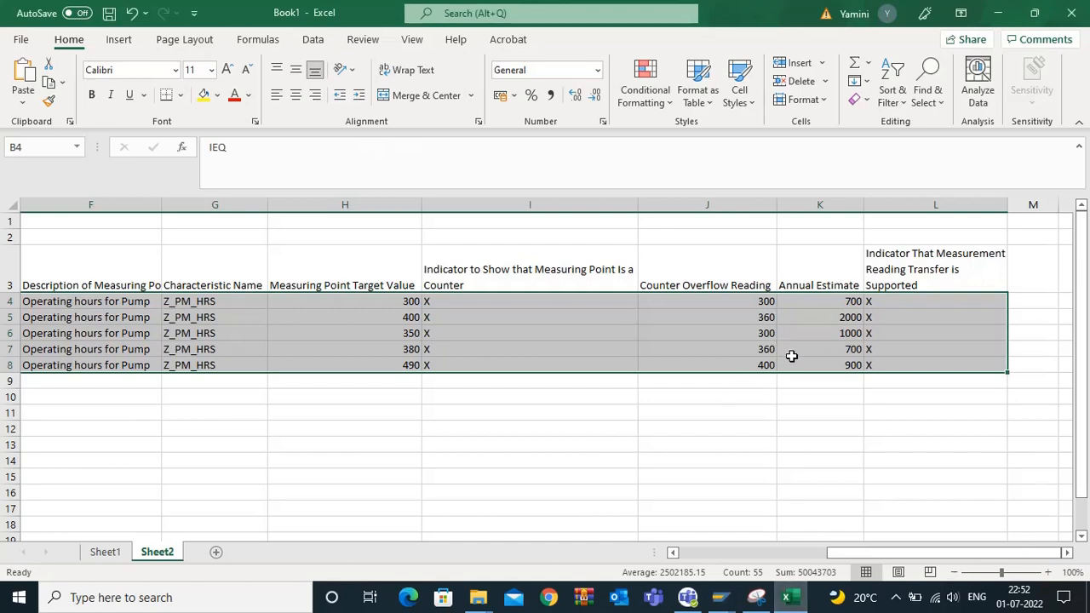
{"action": "left_click", "coordinate": [837, 313]}
{"action": "mouse_move", "coordinate": [792, 601]}
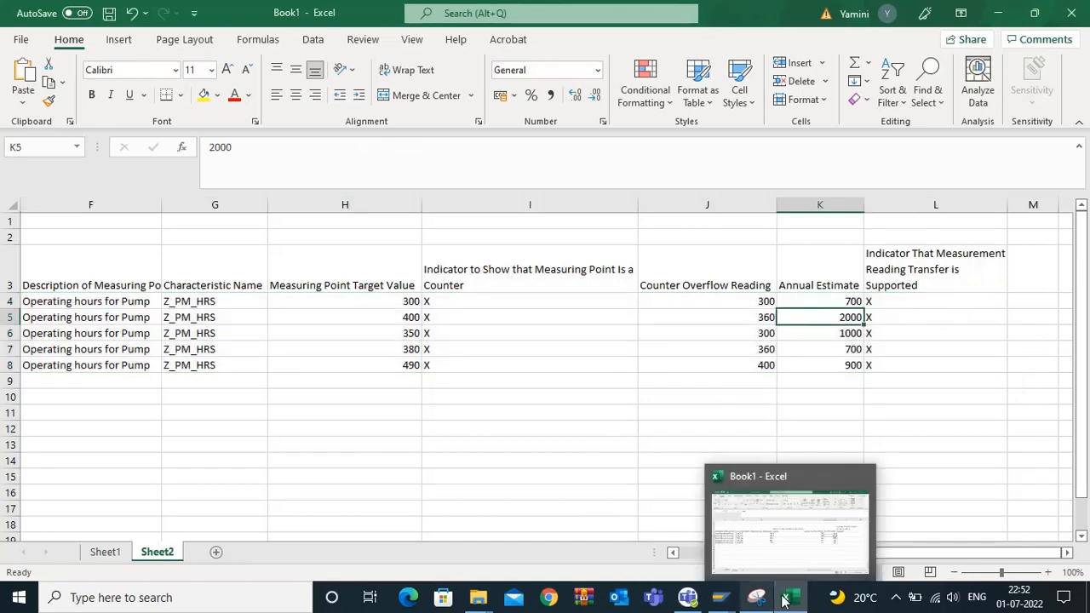
{"action": "left_click", "coordinate": [634, 495]}
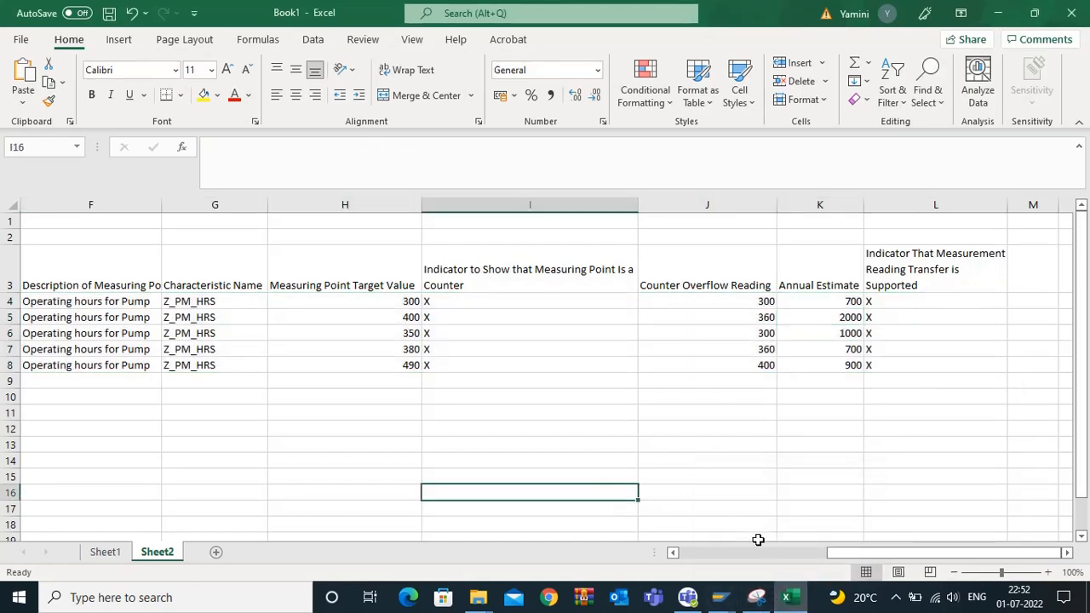
{"action": "left_click_drag", "start_coordinate": [827, 550], "coordinate": [743, 566]}
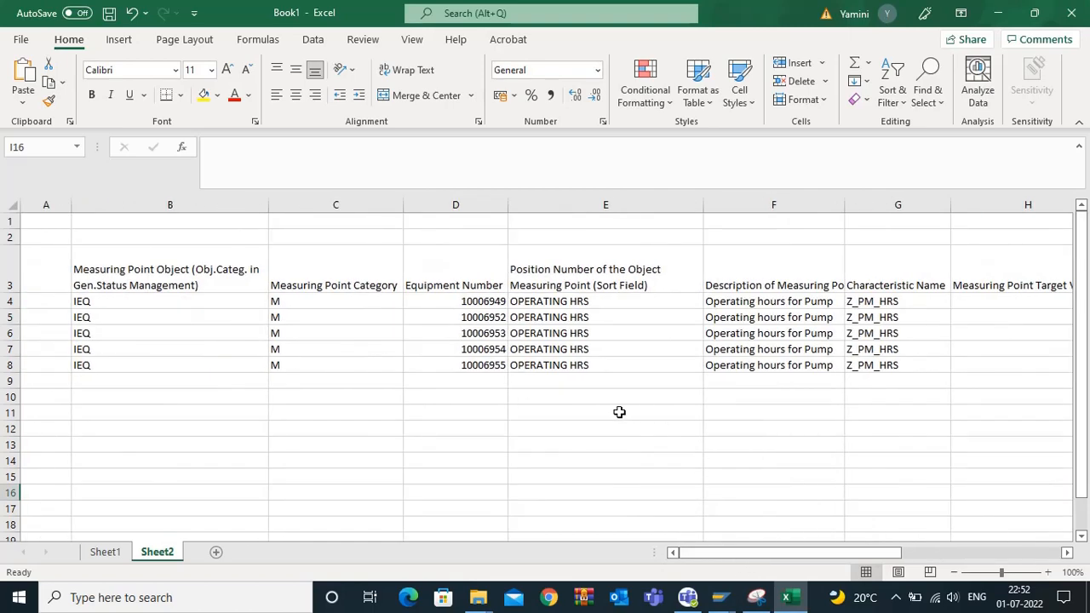
{"action": "left_click", "coordinate": [721, 597]}
{"action": "mouse_move", "coordinate": [898, 511]}
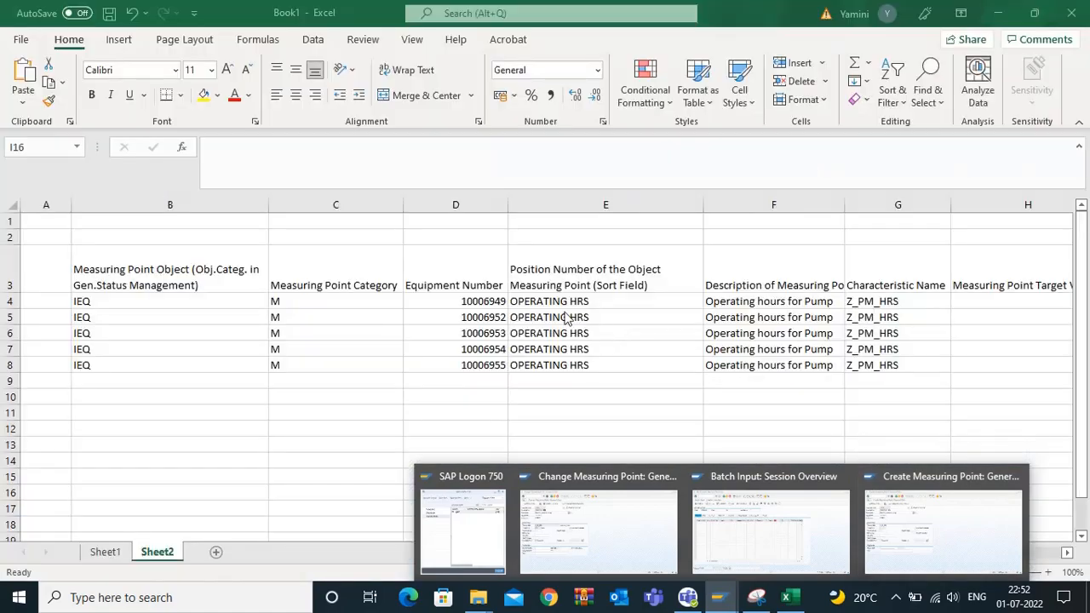
{"action": "left_click", "coordinate": [496, 316]}
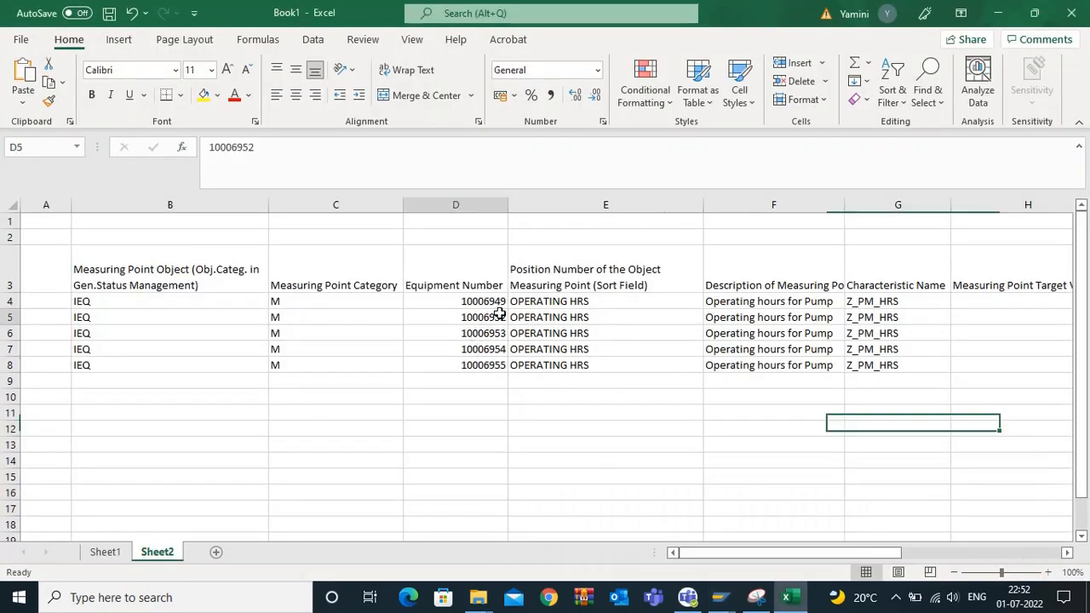
Return to SAP, leave measuring point 11974 without changes and switch to the Create Measuring Point window for PUMP-7.
{"action": "mouse_move", "coordinate": [754, 596]}
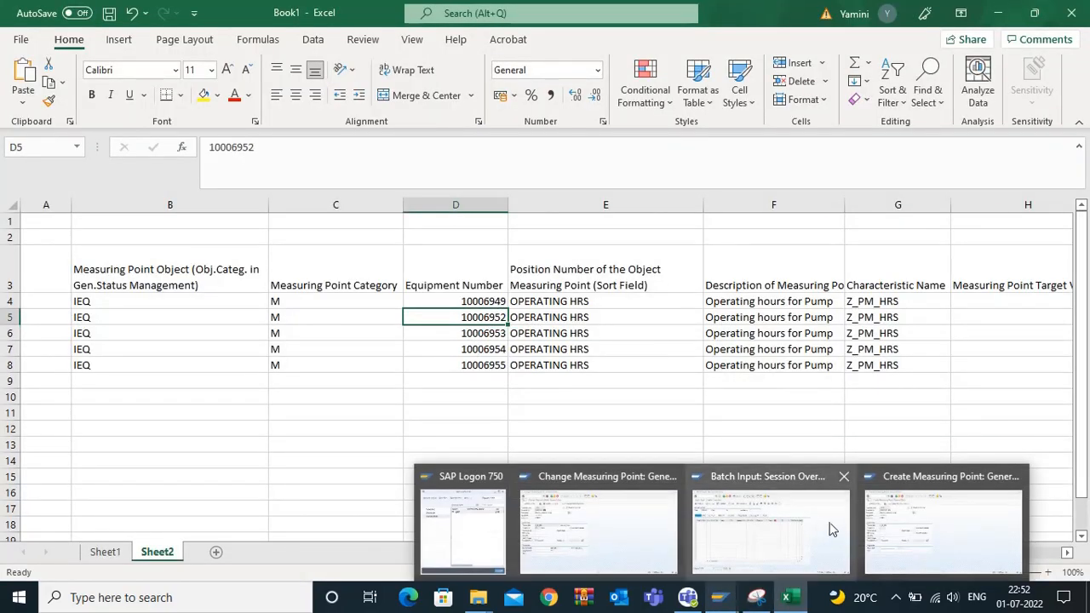
{"action": "mouse_move", "coordinate": [912, 513]}
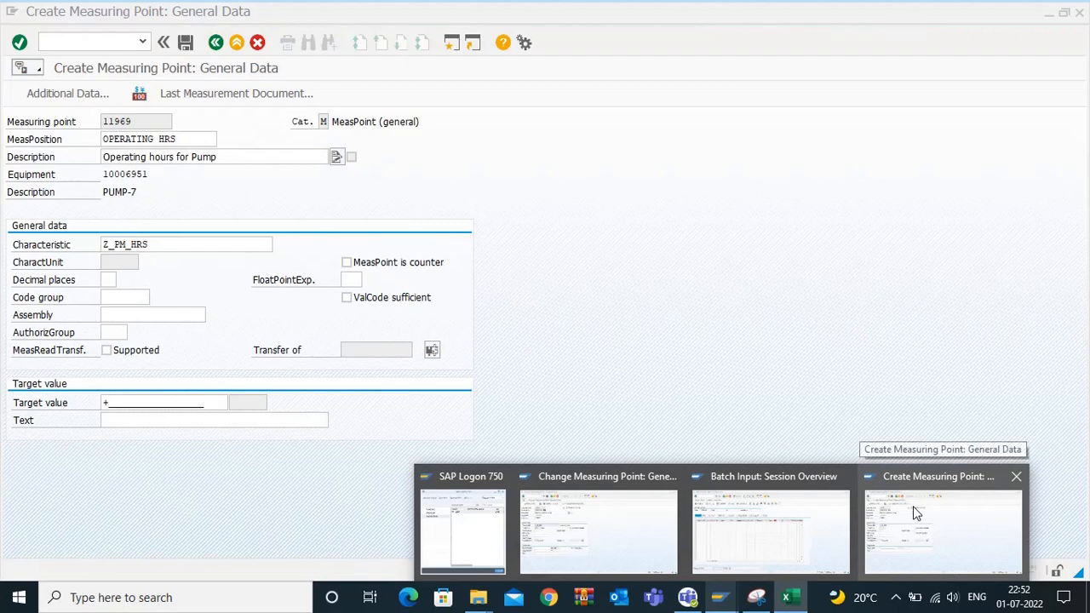
{"action": "left_click", "coordinate": [660, 499]}
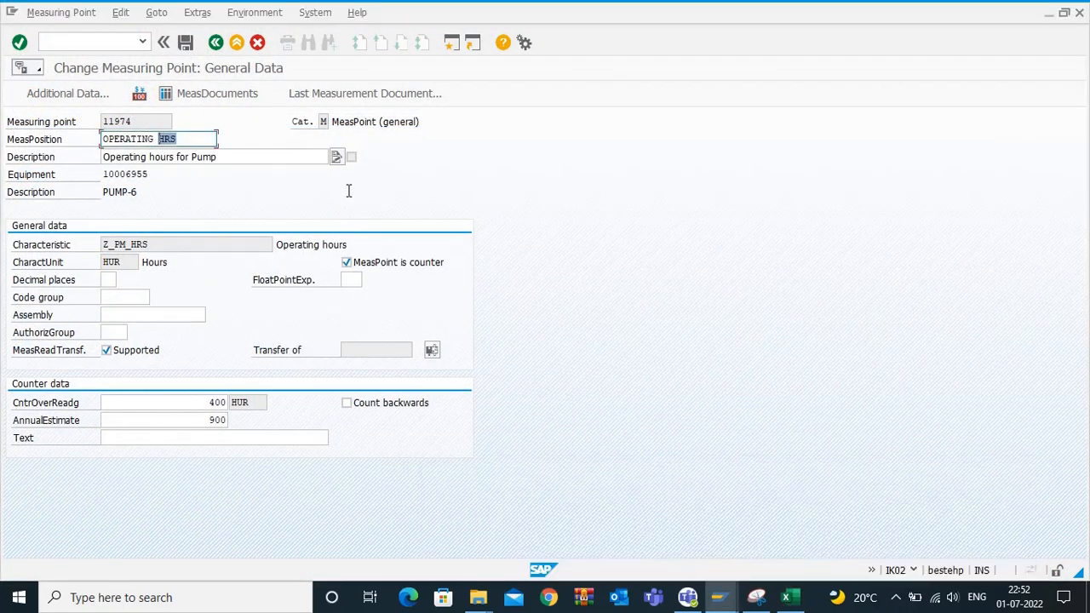
{"action": "left_click", "coordinate": [225, 45]}
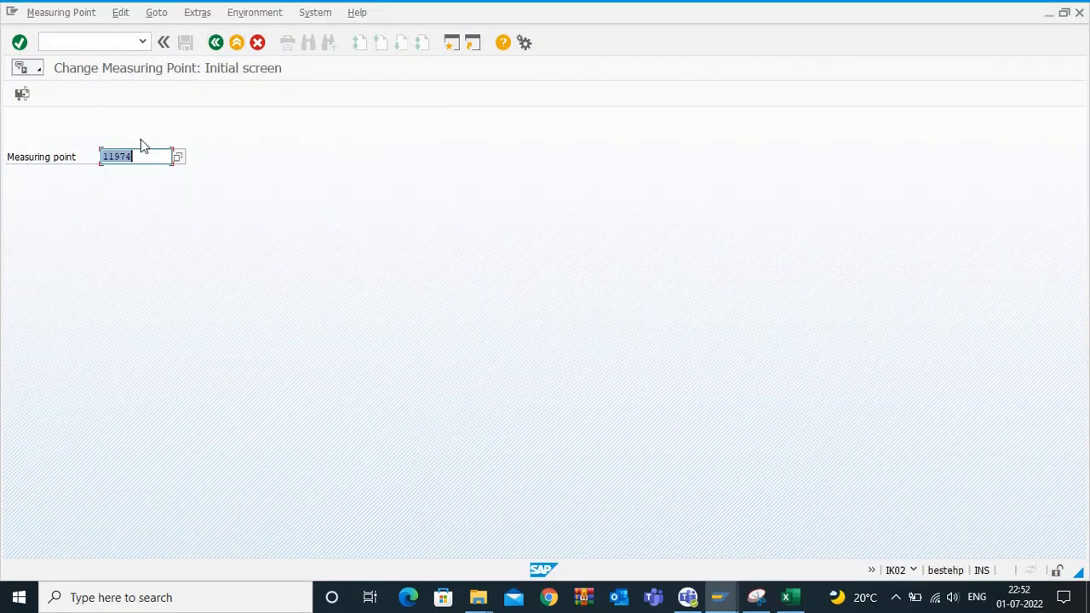
{"action": "mouse_move", "coordinate": [721, 596]}
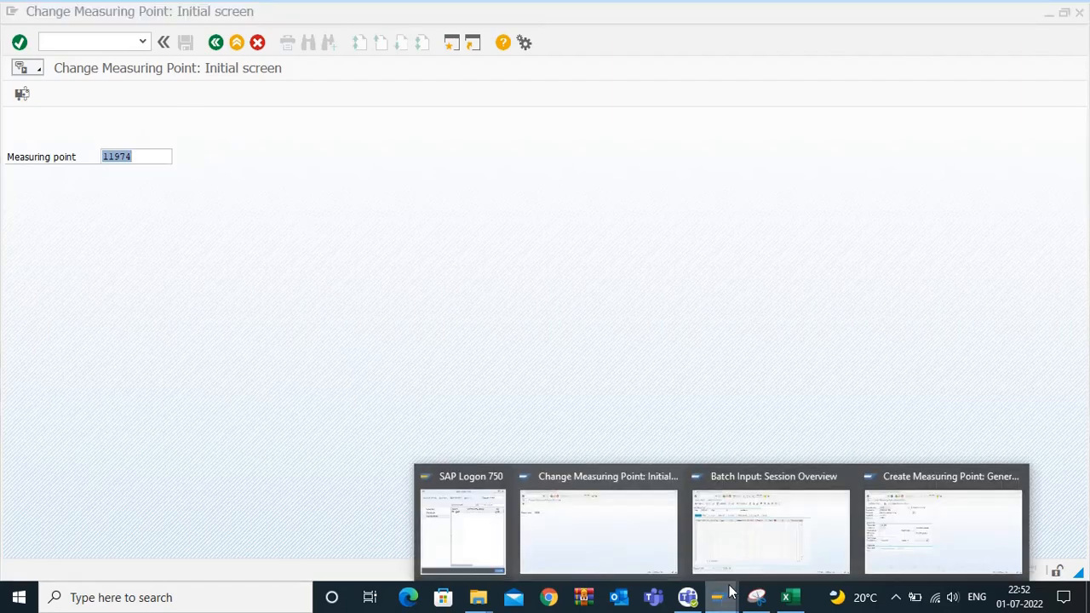
{"action": "left_click", "coordinate": [927, 514]}
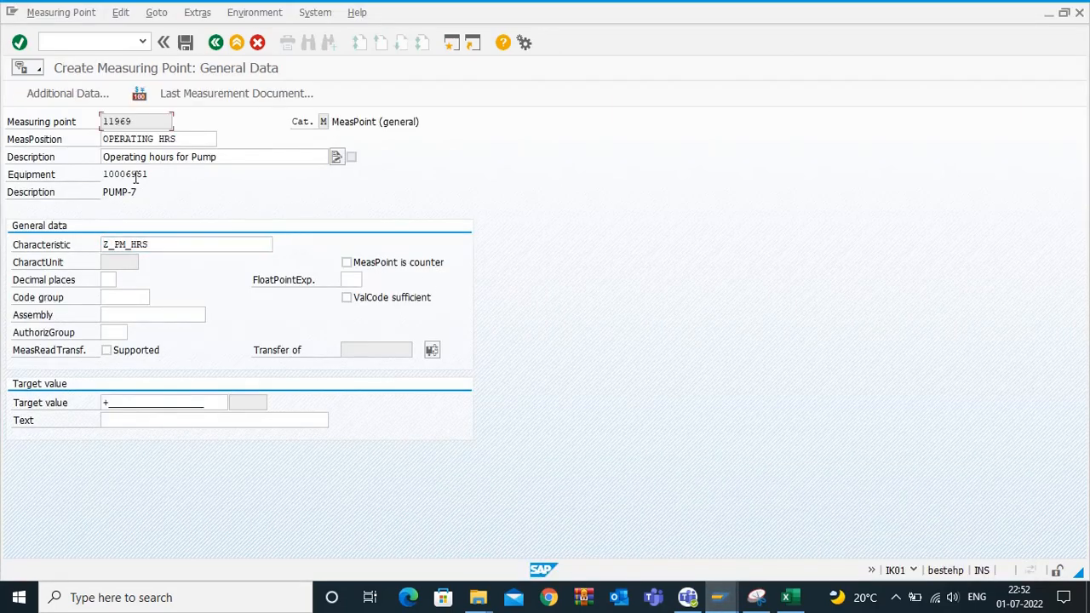
Leave the measuring point creation for PUMP-7 without saving the entries and close that SAP session.
{"action": "left_click_drag", "start_coordinate": [138, 192], "coordinate": [100, 191]}
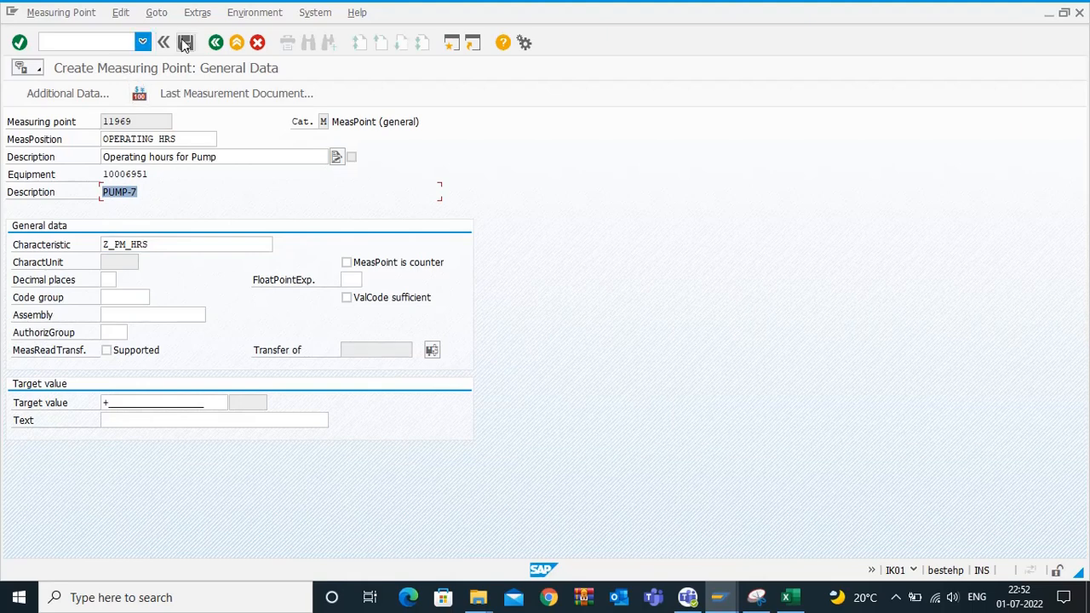
{"action": "left_click", "coordinate": [215, 44]}
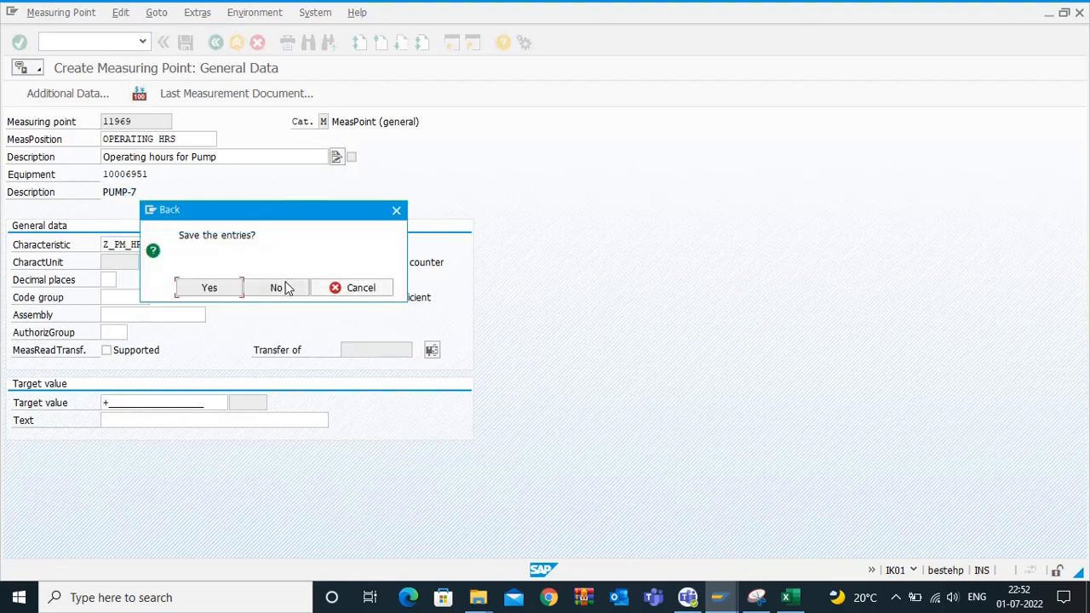
{"action": "left_click", "coordinate": [279, 288]}
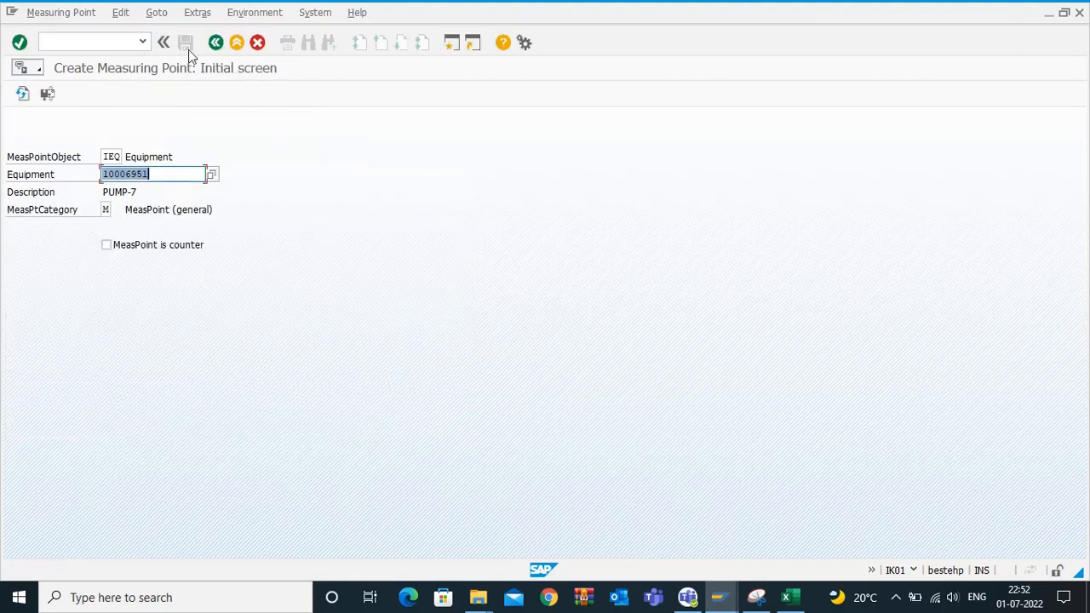
{"action": "left_click", "coordinate": [136, 45]}
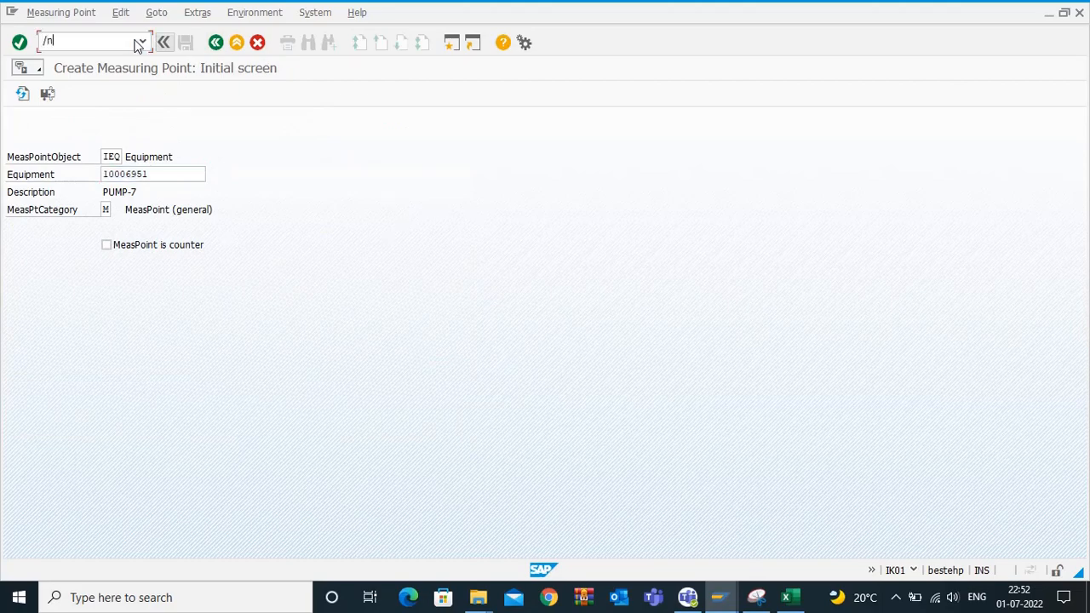
{"action": "key", "text": "Return"}
Copy equipment number 10006953 from Sheet2 of the Excel workbook Book1 and switch to the SAP Display Equipment window.
{"action": "left_click", "coordinate": [705, 596]}
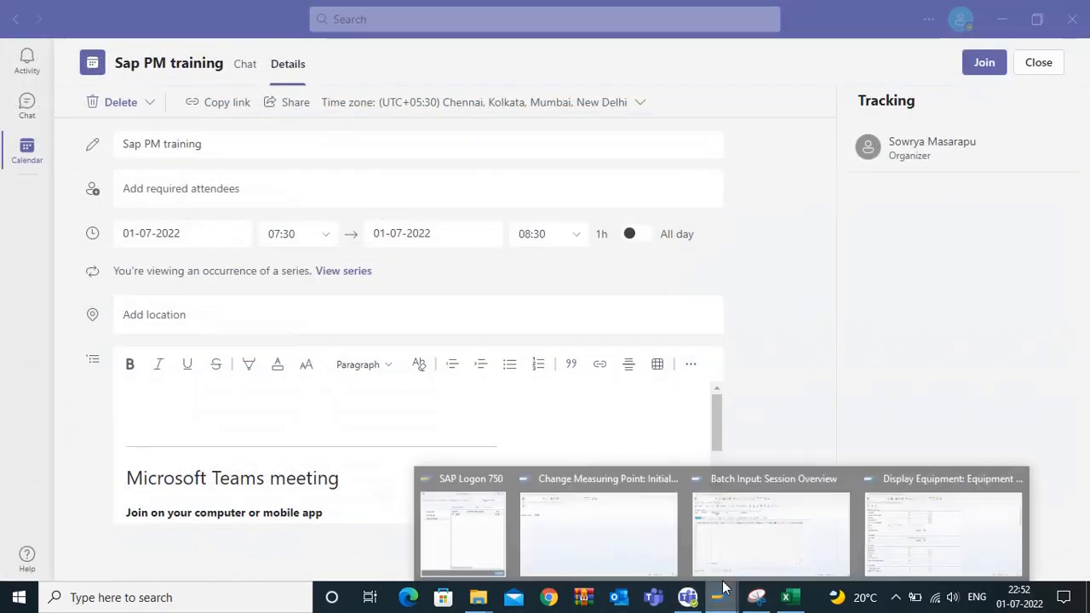
{"action": "left_click", "coordinate": [785, 597]}
{"action": "left_click", "coordinate": [400, 413]}
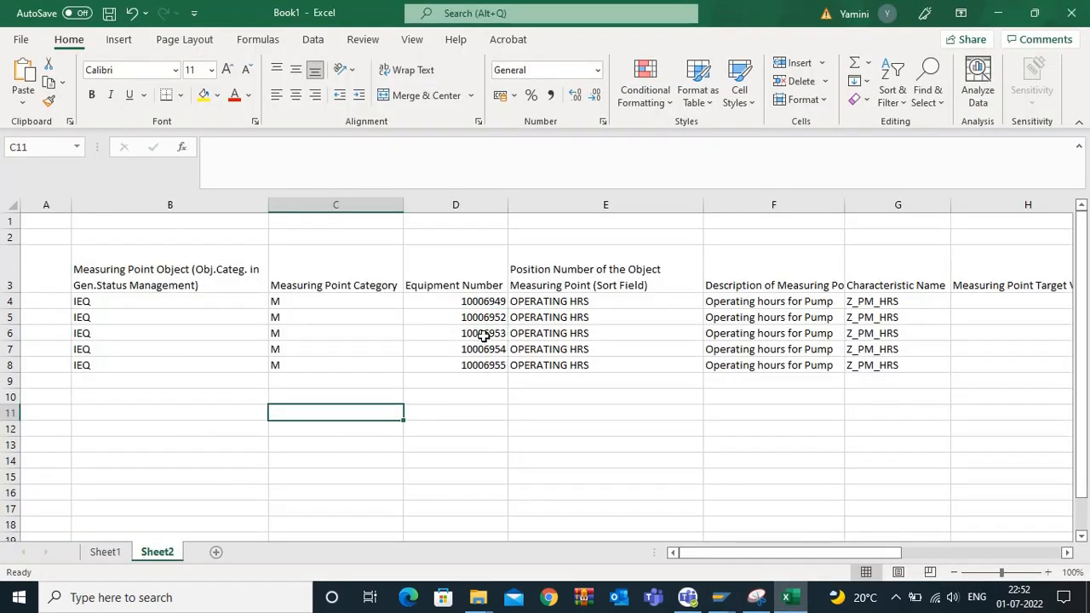
{"action": "left_click", "coordinate": [486, 335]}
{"action": "key", "text": "ctrl+c"}
{"action": "mouse_move", "coordinate": [719, 587]}
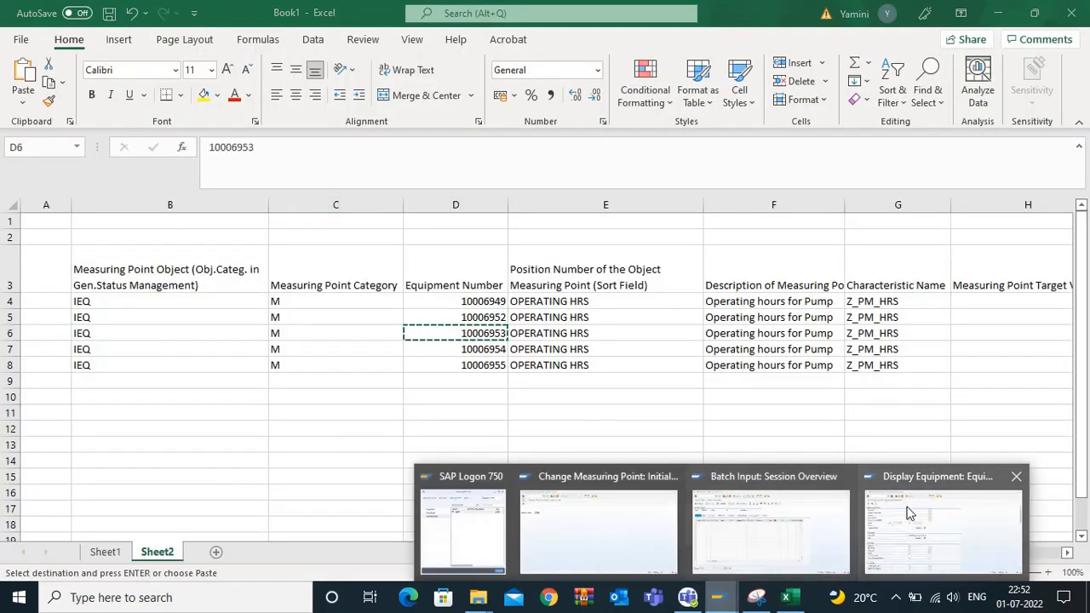
{"action": "left_click", "coordinate": [905, 513]}
{"action": "left_click", "coordinate": [98, 44]}
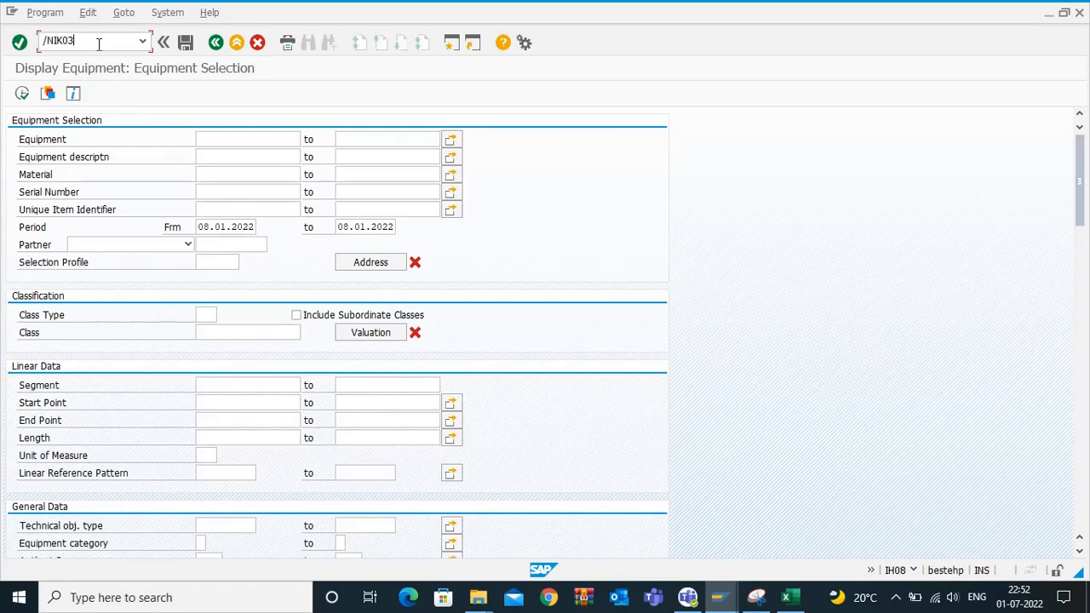
{"action": "type", "text": "/NIK03"}
{"action": "key", "text": "Return"}
Start transaction IE02 for equipment 10006953 and open its measuring points overview.
{"action": "left_click", "coordinate": [98, 44]}
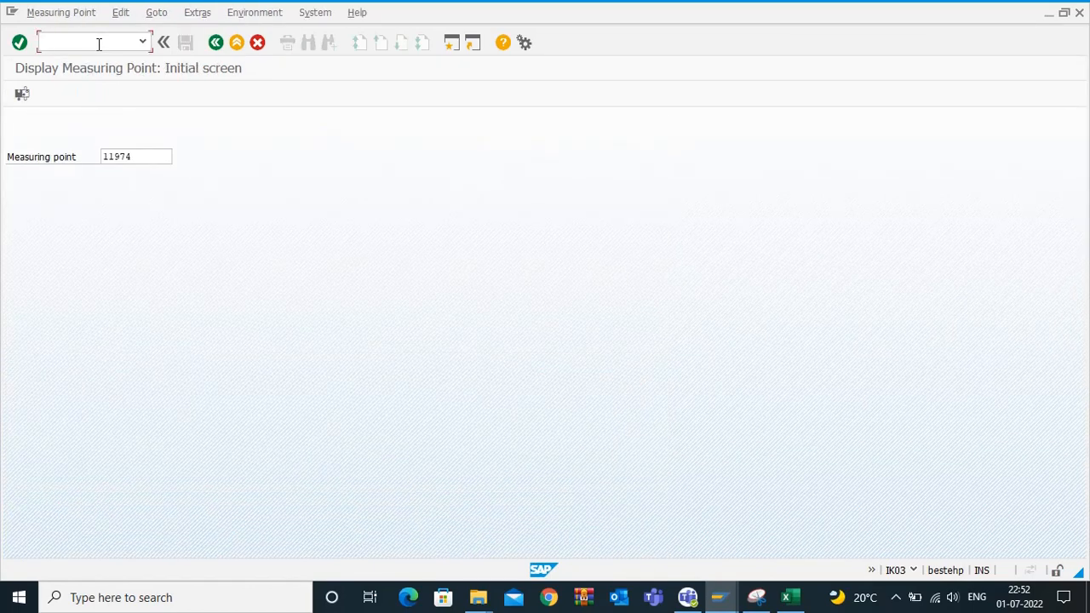
{"action": "type", "text": "/NIE02"}
{"action": "key", "text": "Return"}
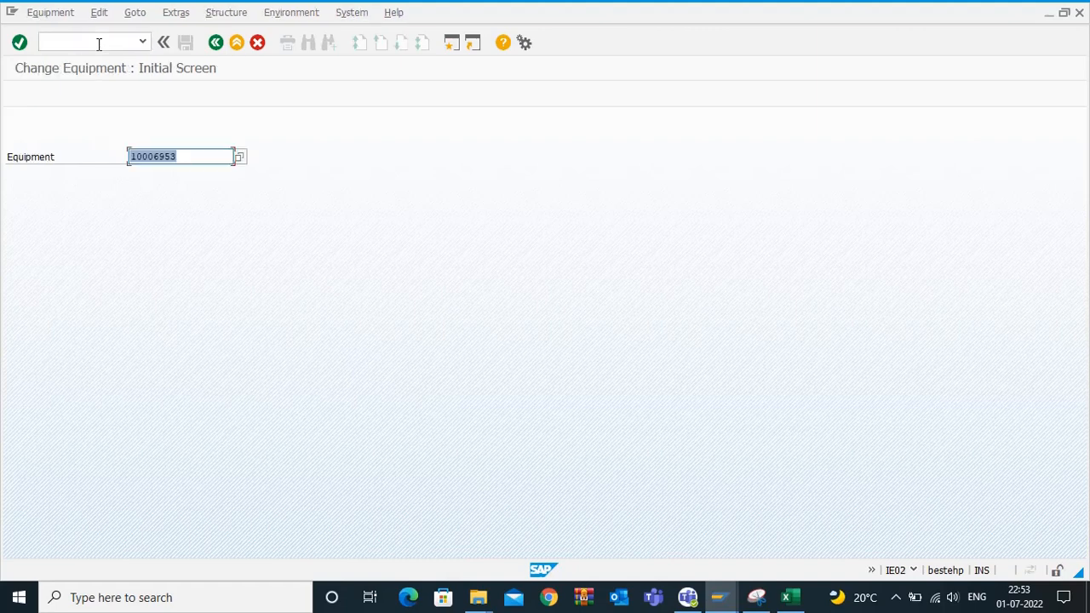
{"action": "key", "text": "Down"}
{"action": "key", "text": "Return"}
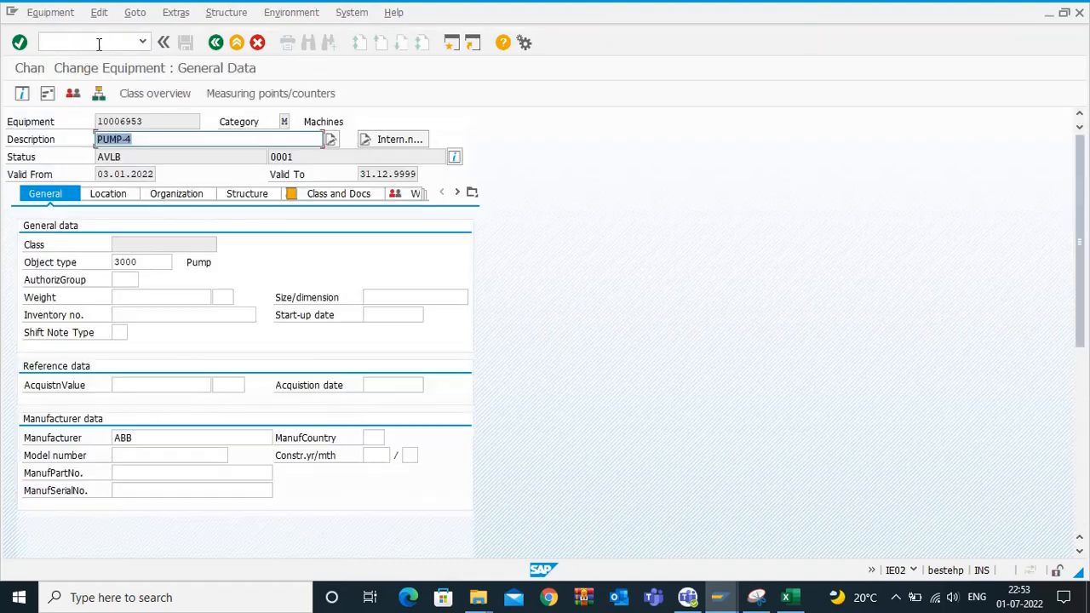
{"action": "left_click", "coordinate": [307, 92]}
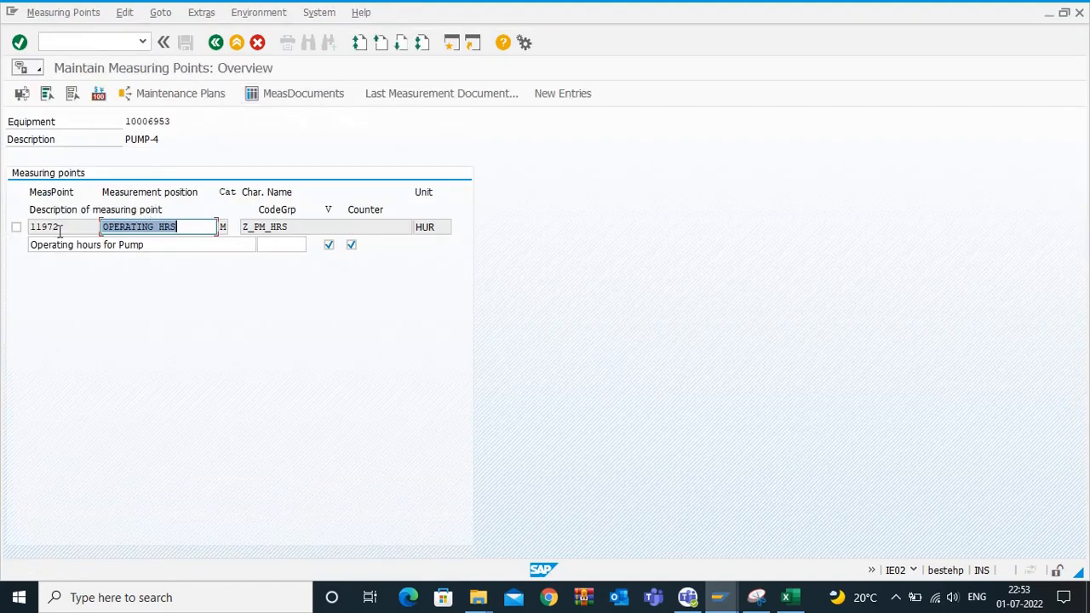
Display measuring point 11972 with transaction IK03 and examine its annual estimate and counter overflow reading.
{"action": "left_click_drag", "start_coordinate": [60, 228], "coordinate": [39, 228]}
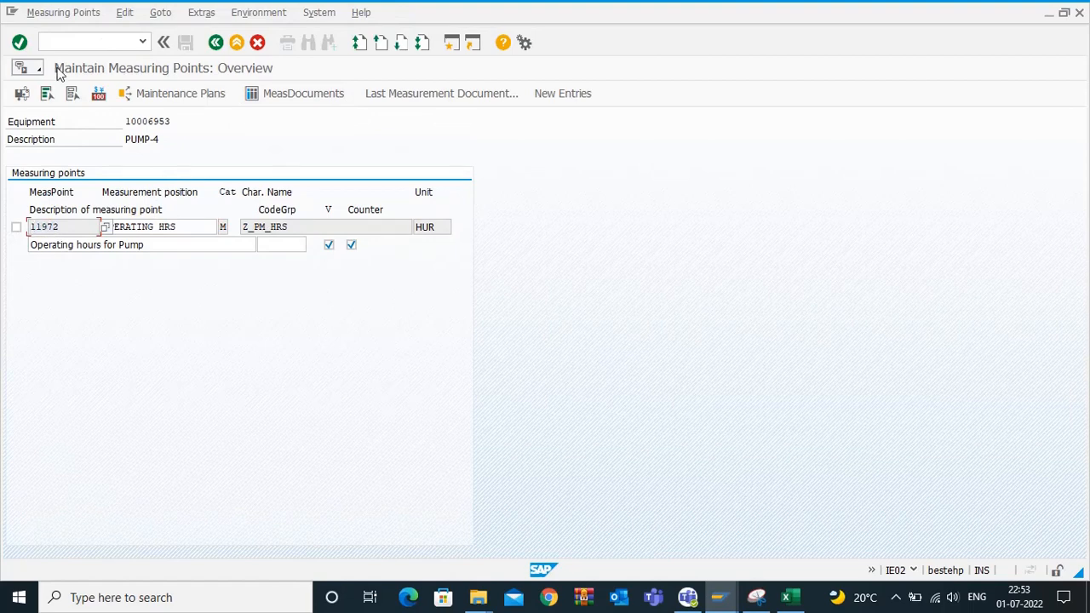
{"action": "left_click", "coordinate": [81, 40]}
{"action": "type", "text": "/NIK03"}
{"action": "key", "text": "Return"}
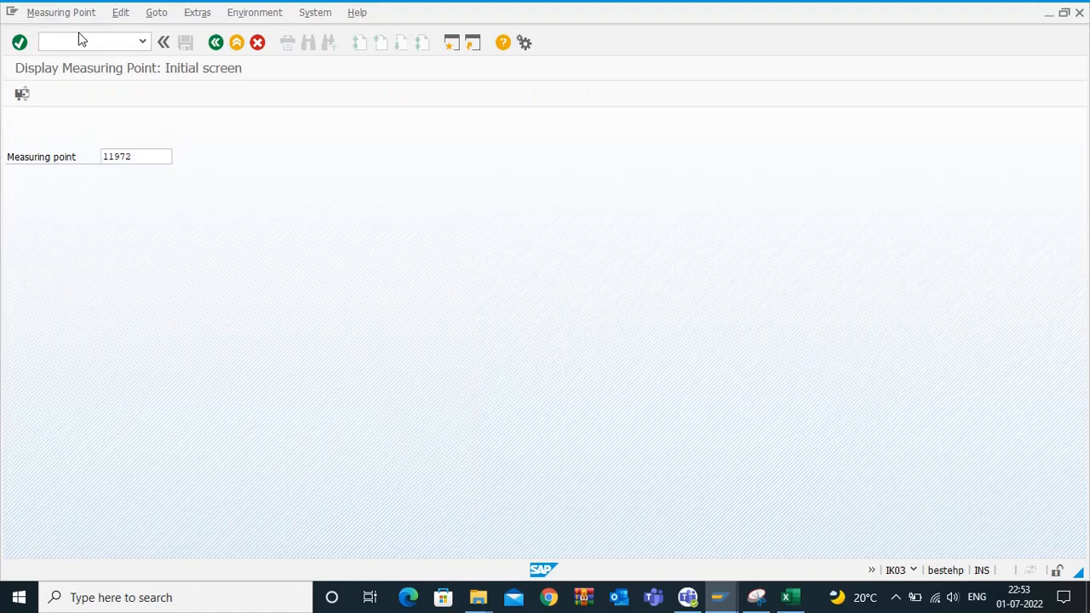
{"action": "key", "text": "Return"}
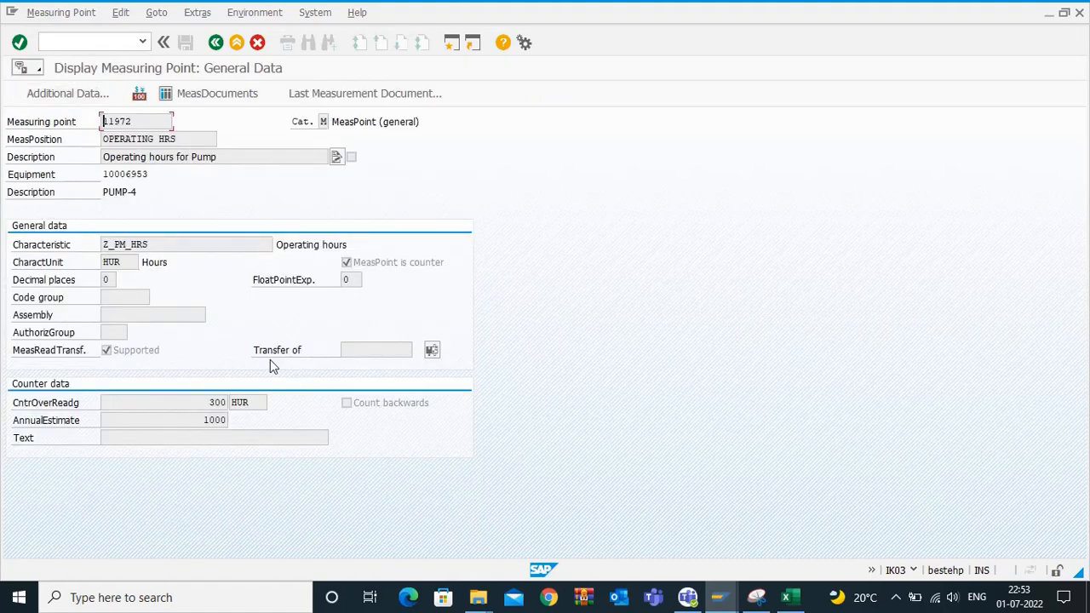
{"action": "double_click", "coordinate": [218, 420]}
{"action": "double_click", "coordinate": [217, 404]}
Compare the counter overflow reading and annual estimate in row 6 of Excel's Sheet2 with measuring point 11972, ending back in SAP.
{"action": "left_click", "coordinate": [786, 597]}
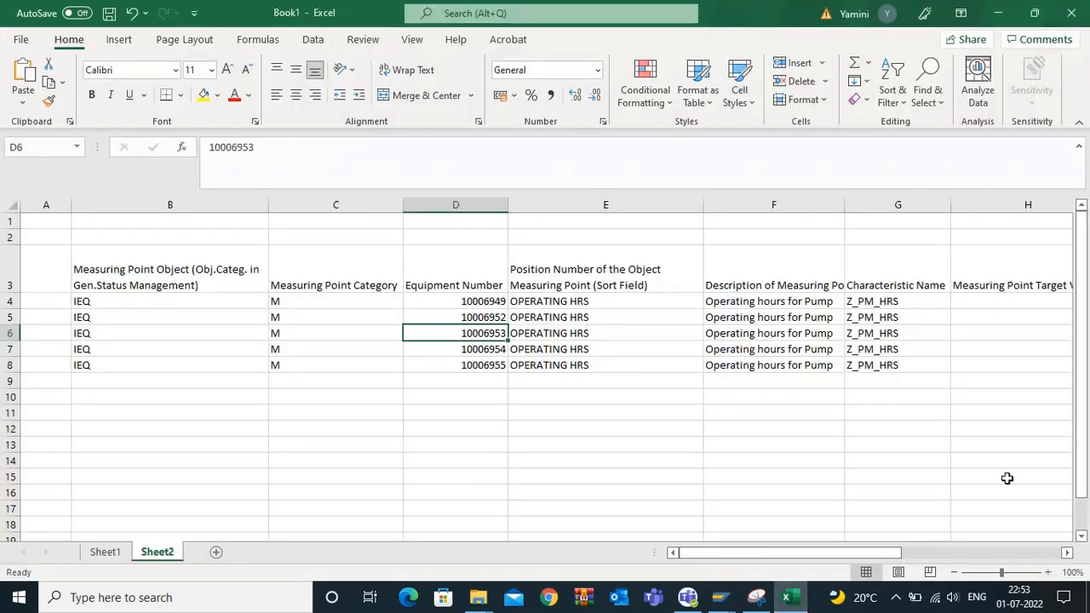
{"action": "left_click", "coordinate": [1067, 552]}
{"action": "left_click", "coordinate": [1067, 552]}
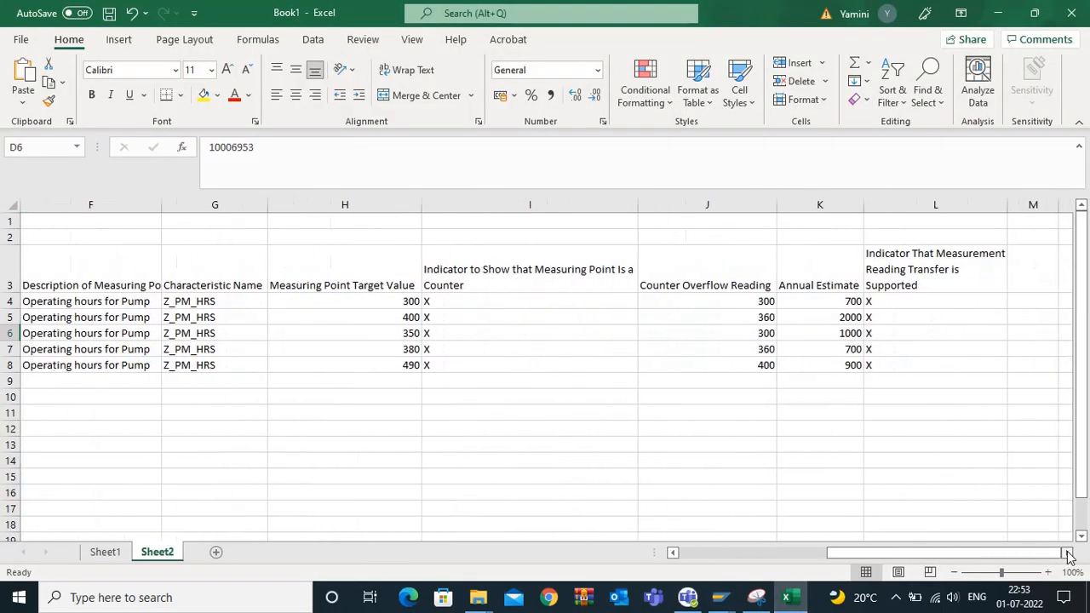
{"action": "left_click", "coordinate": [1066, 552]}
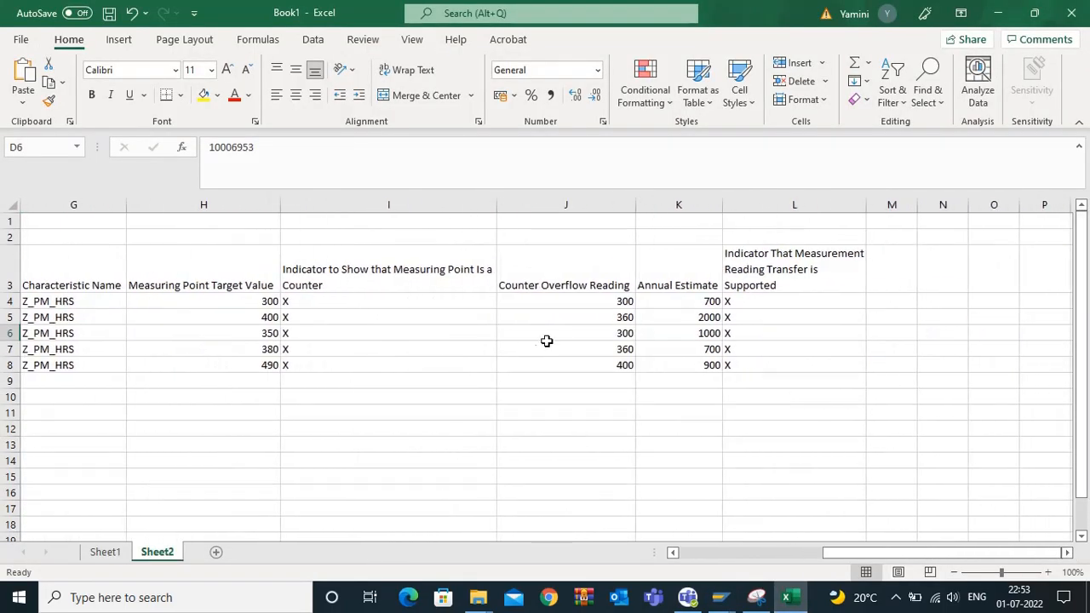
{"action": "left_click_drag", "start_coordinate": [579, 338], "coordinate": [665, 336]}
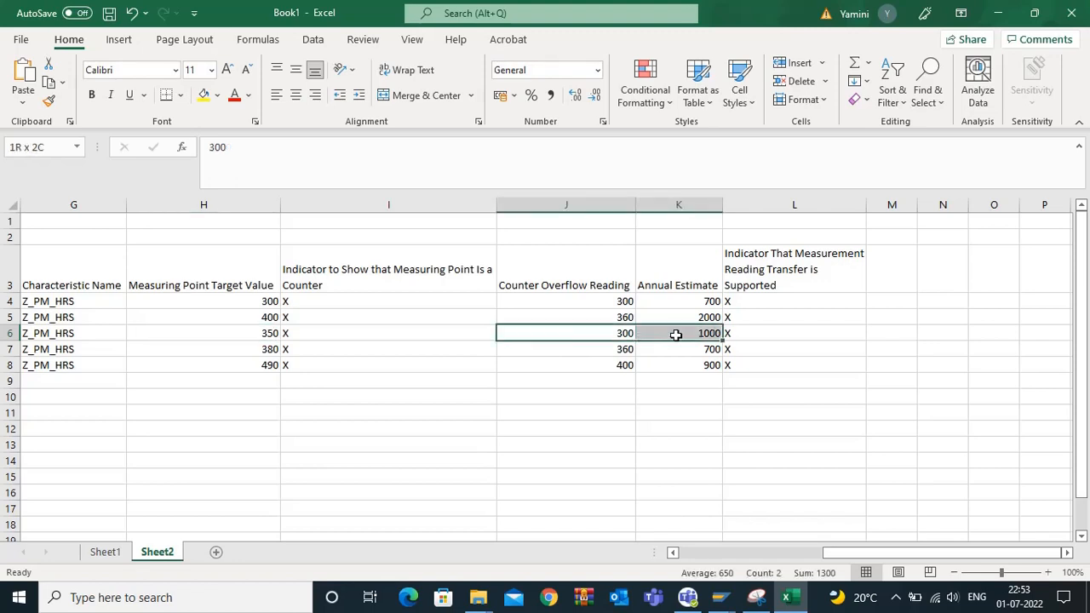
{"action": "left_click", "coordinate": [631, 428]}
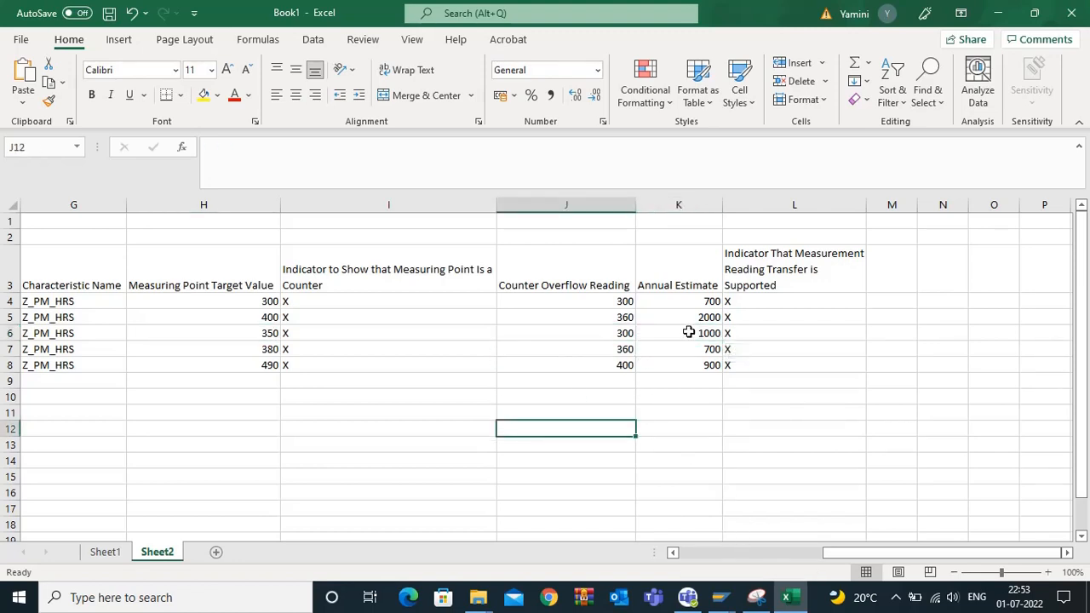
{"action": "left_click", "coordinate": [742, 328]}
{"action": "left_click", "coordinate": [719, 597]}
{"action": "left_click", "coordinate": [904, 513]}
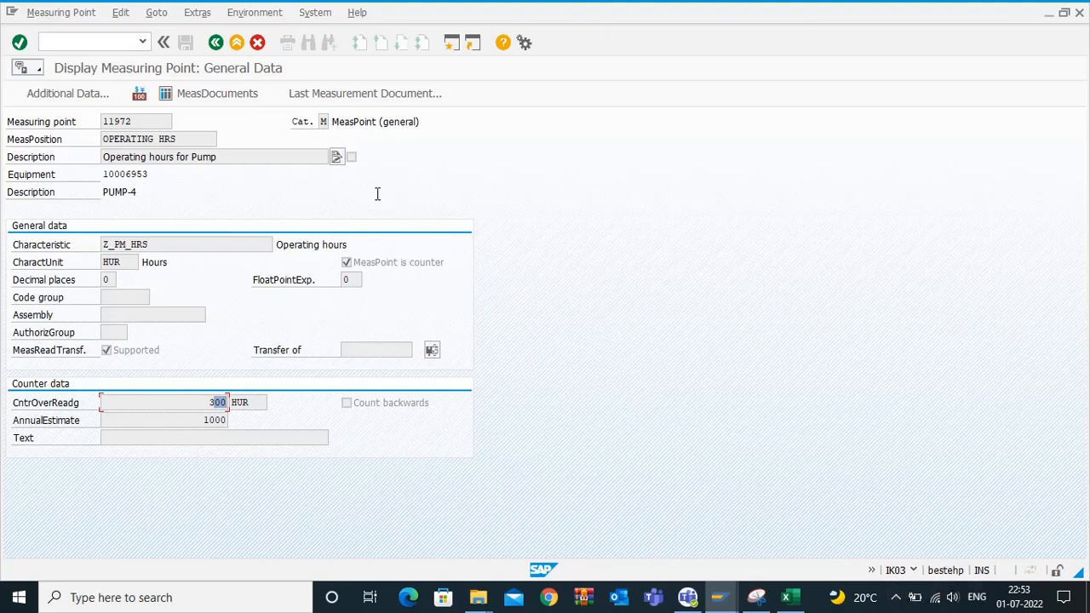
{"action": "left_click", "coordinate": [894, 600]}
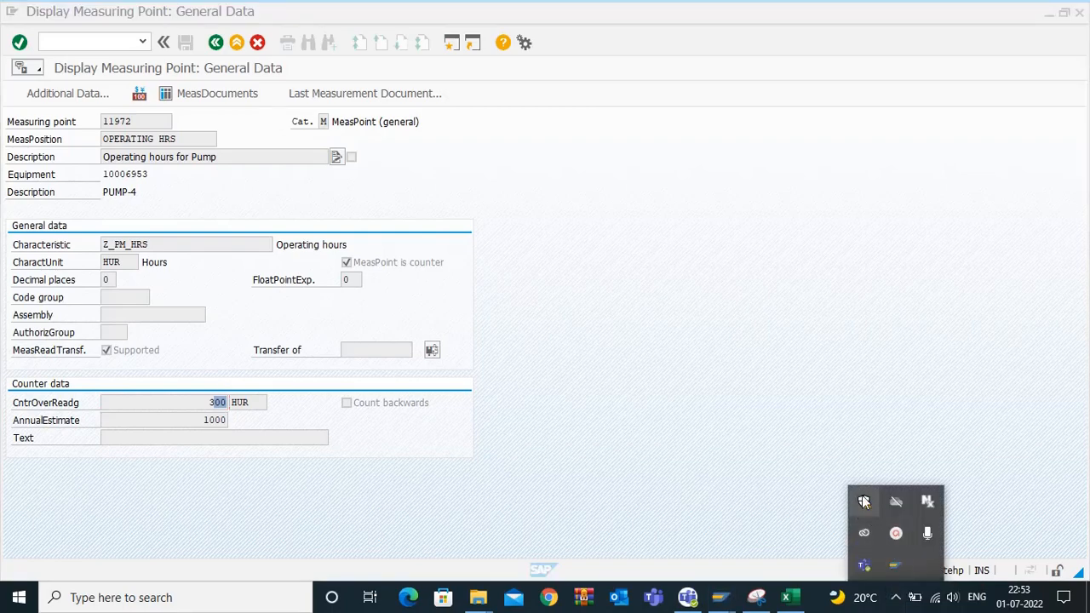
{"action": "left_click", "coordinate": [895, 532]}
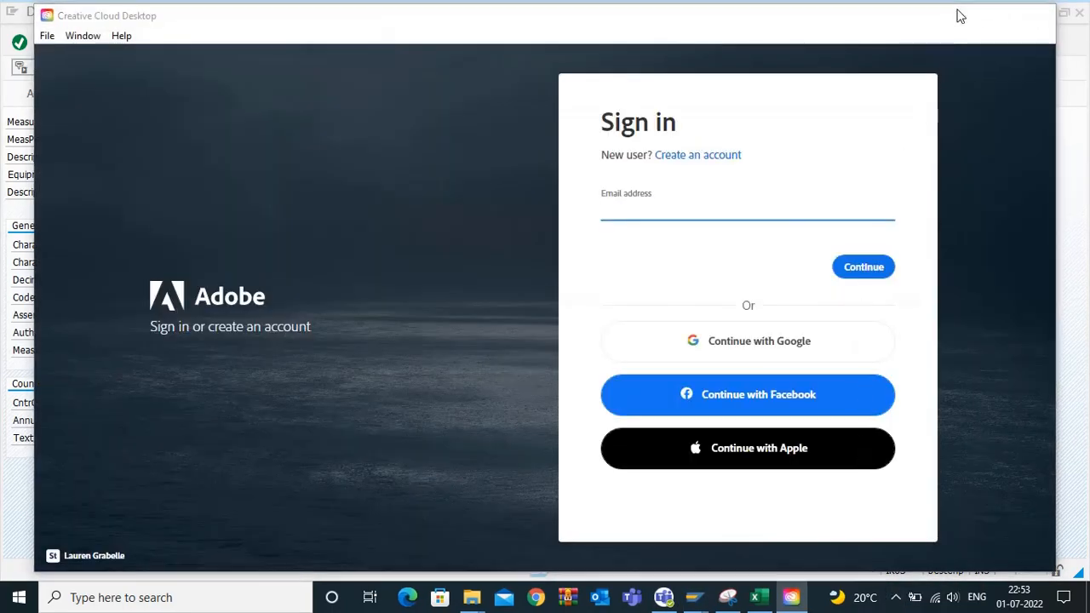
{"action": "left_click", "coordinate": [963, 15]}
{"action": "left_click", "coordinate": [896, 596]}
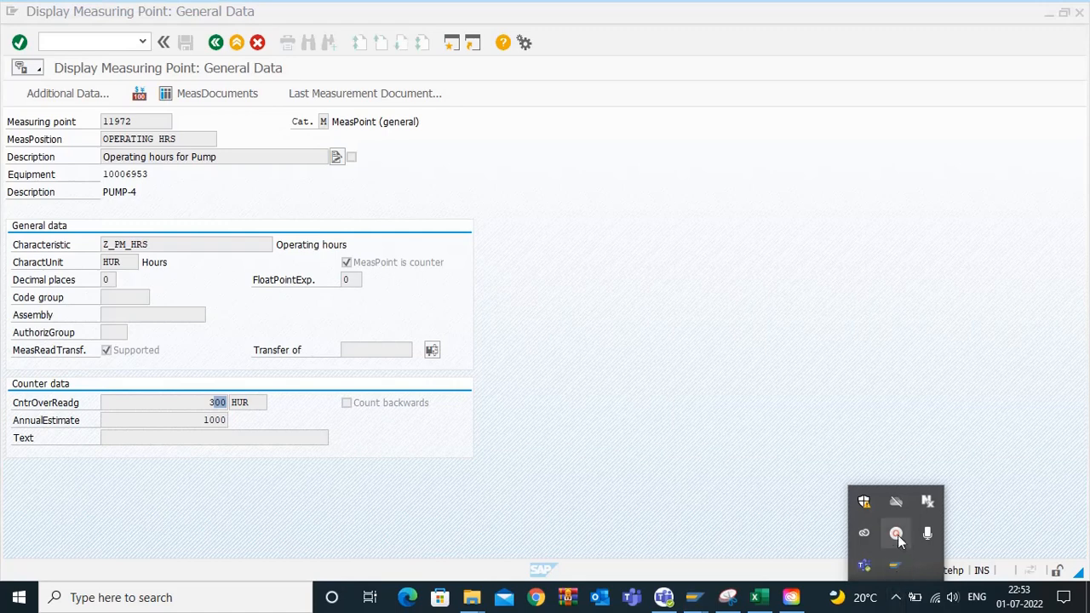
{"action": "left_click", "coordinate": [895, 532]}
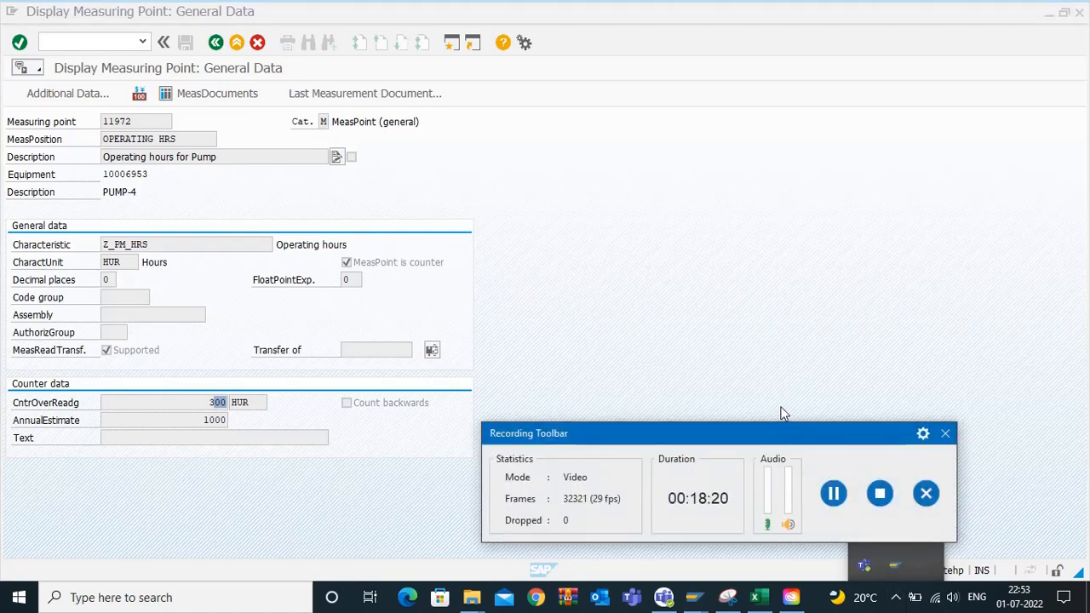
{"action": "left_click_drag", "start_coordinate": [775, 429], "coordinate": [725, 288]}
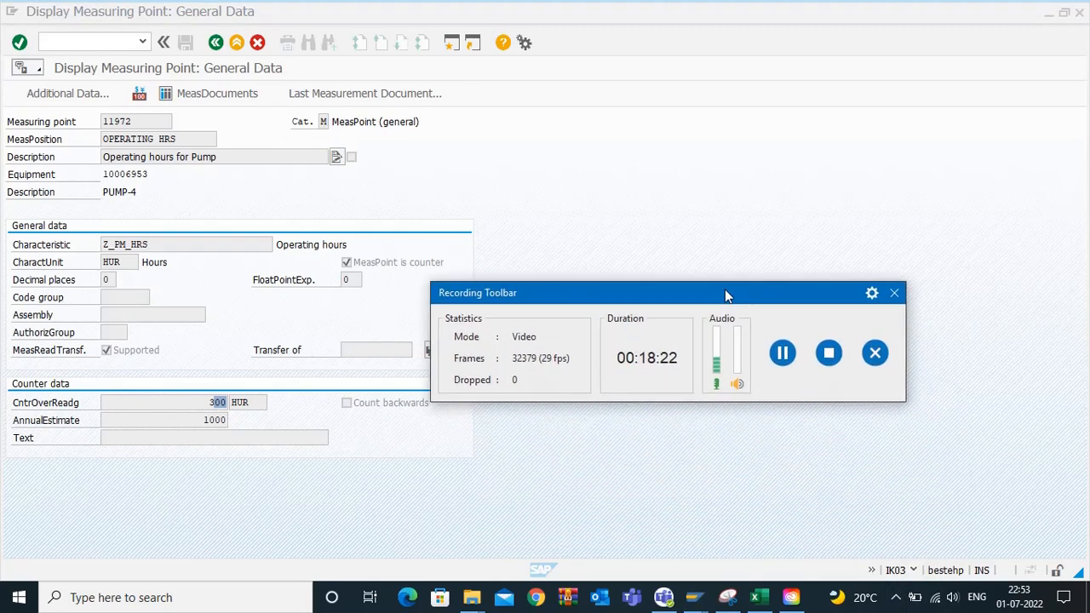